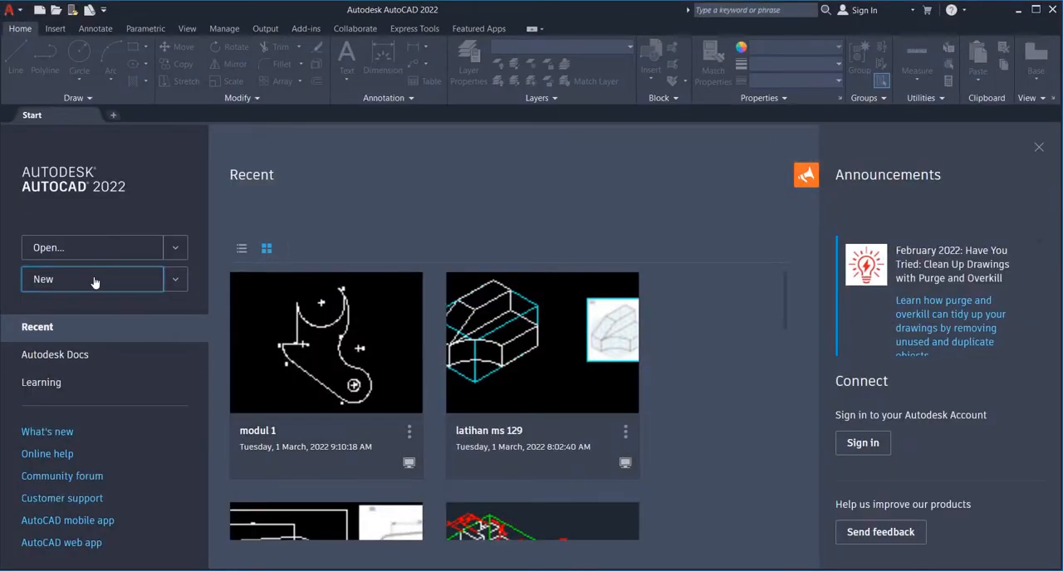
- Create a new blank drawing and check the setup requirements on the exercise sheet autocad 11.JPG
click(95, 285)
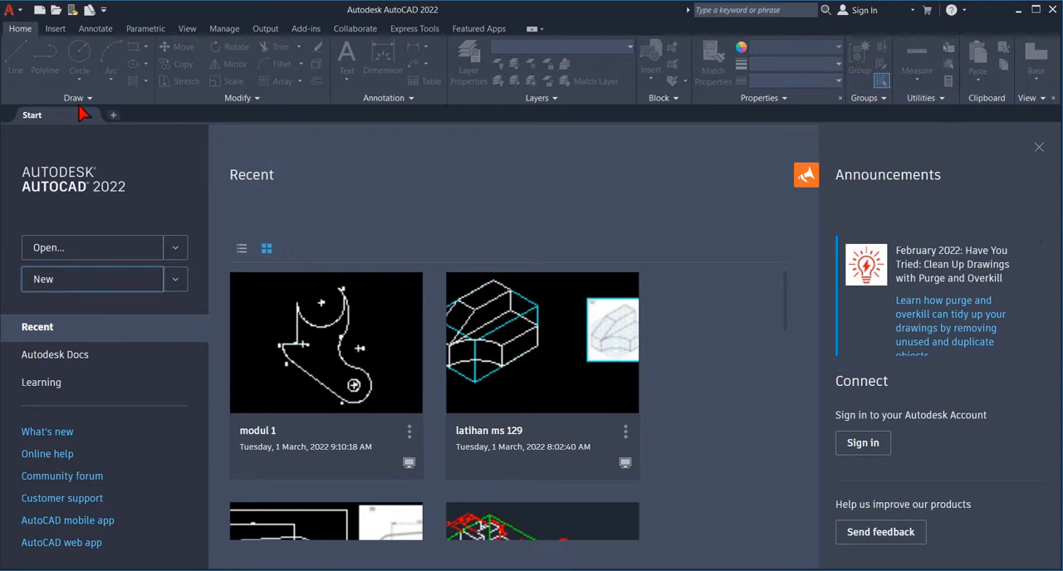
click(98, 282)
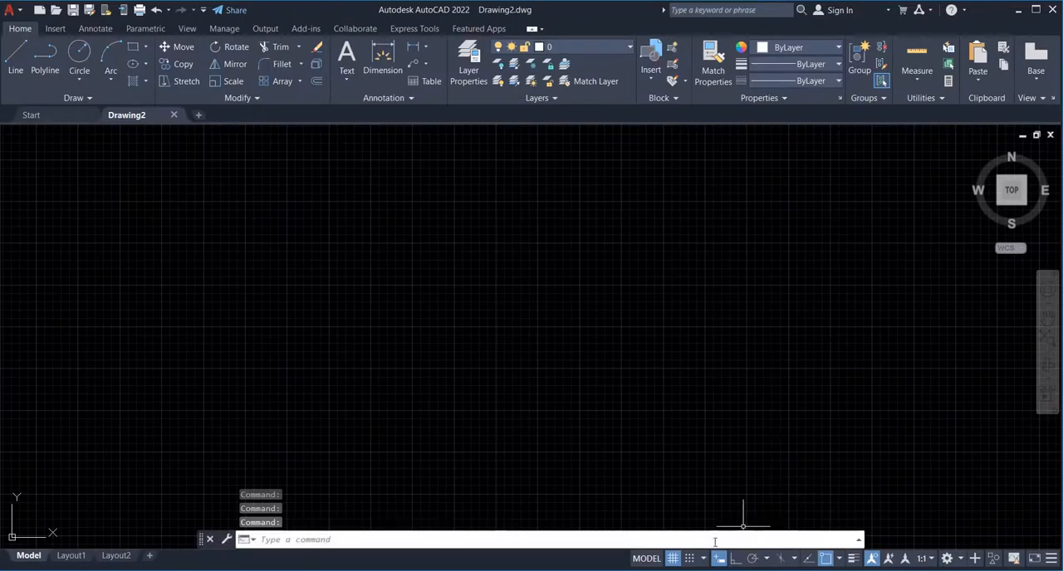
click(698, 515)
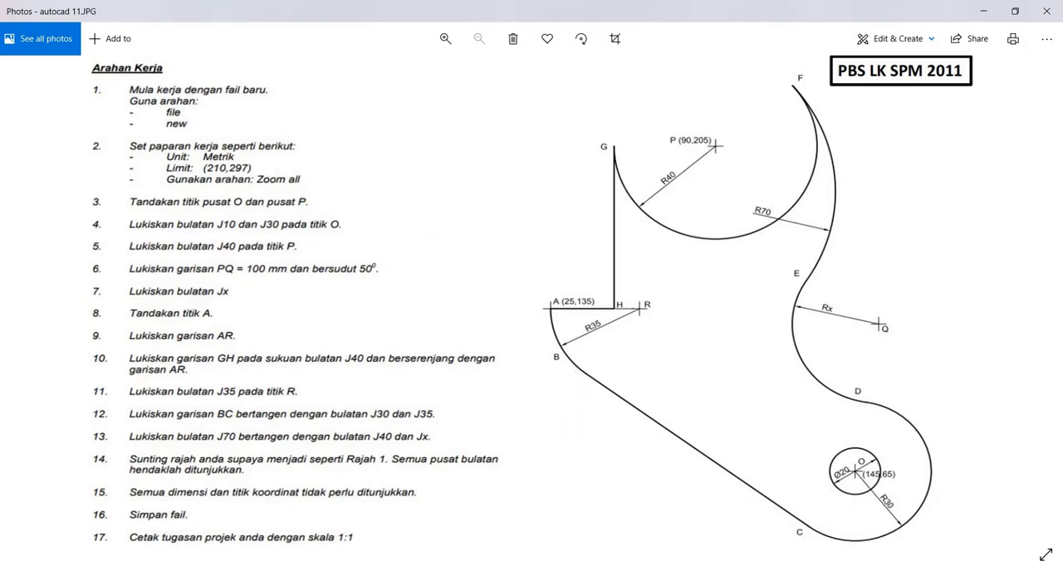
click(664, 570)
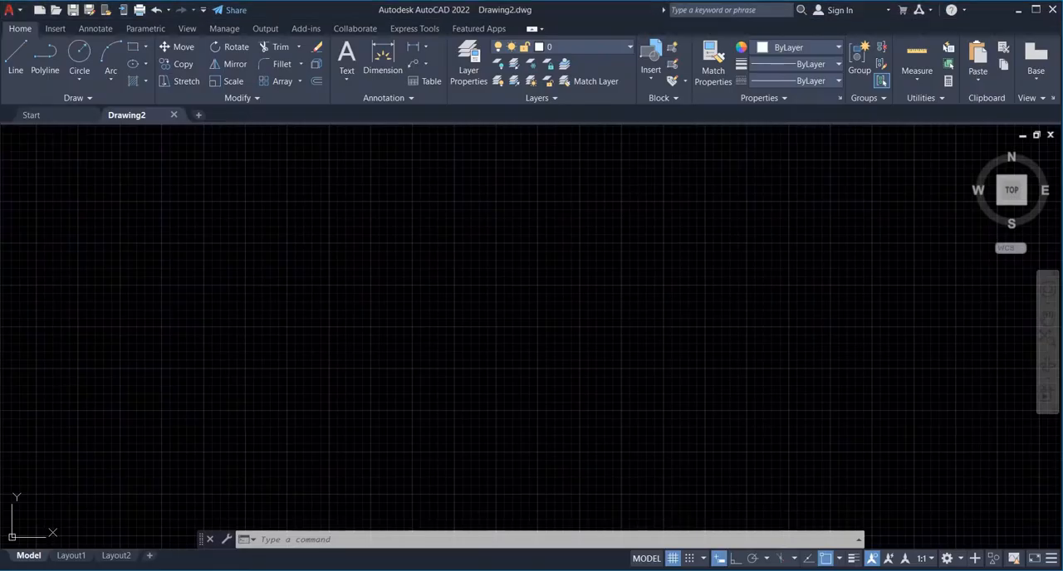
- Run Units and accept decimal lengths, decimal degrees and millimetres as the insertion scale
click(446, 540)
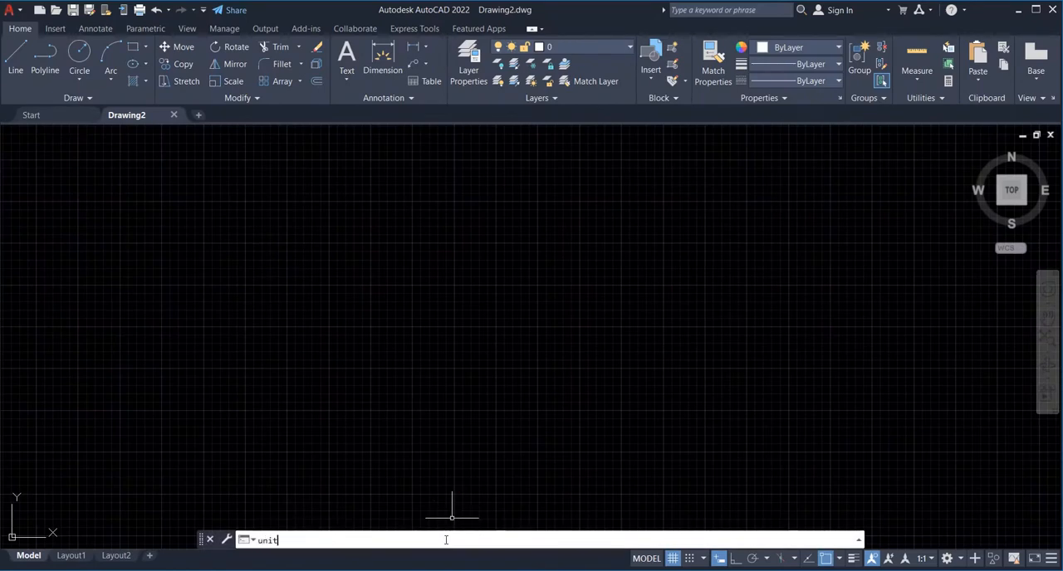
text(units)
key(Return)
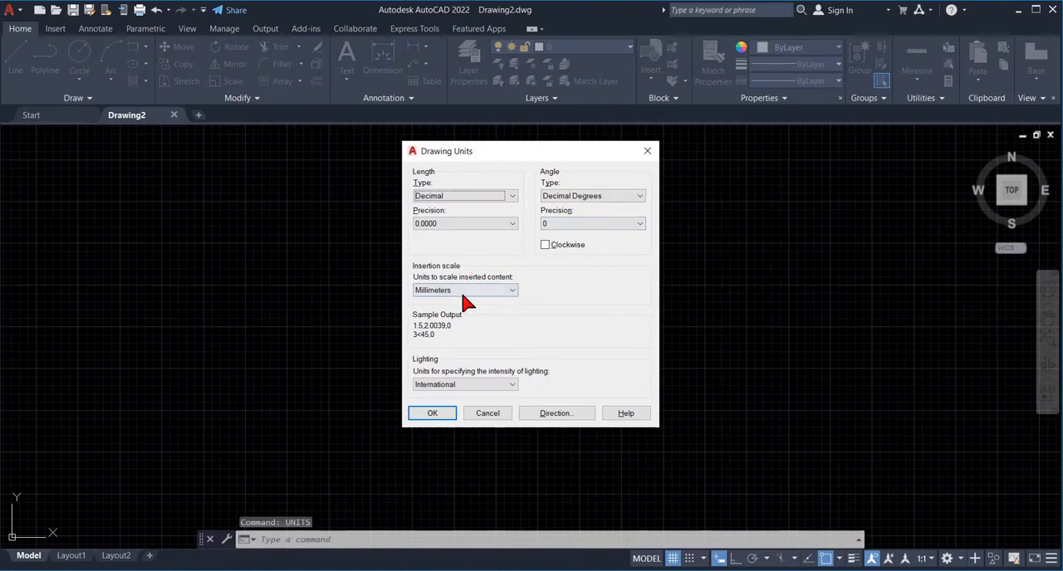
click(432, 415)
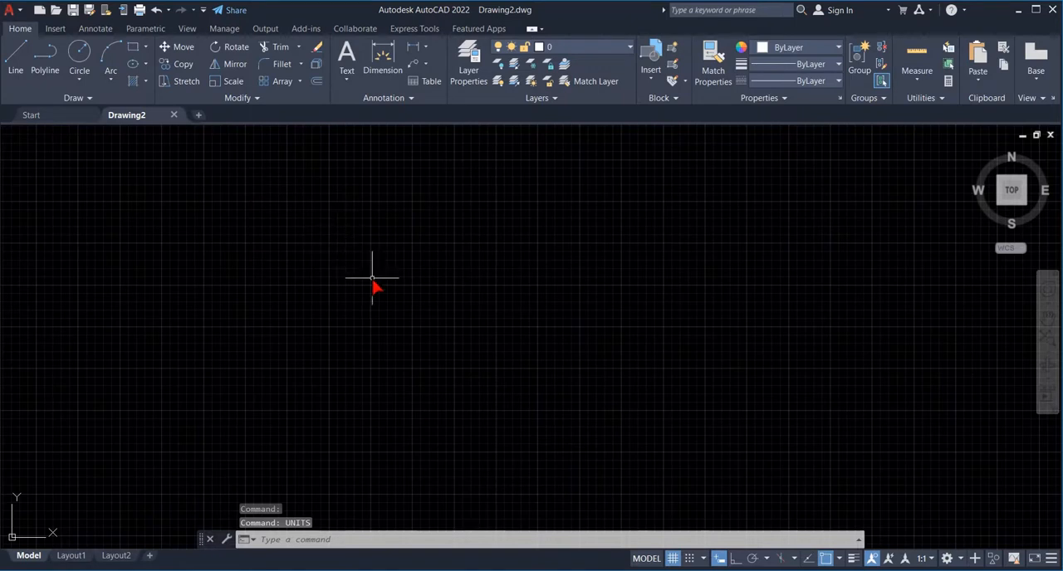
- Set the model space limits from 0,0 to 210,297
text(li)
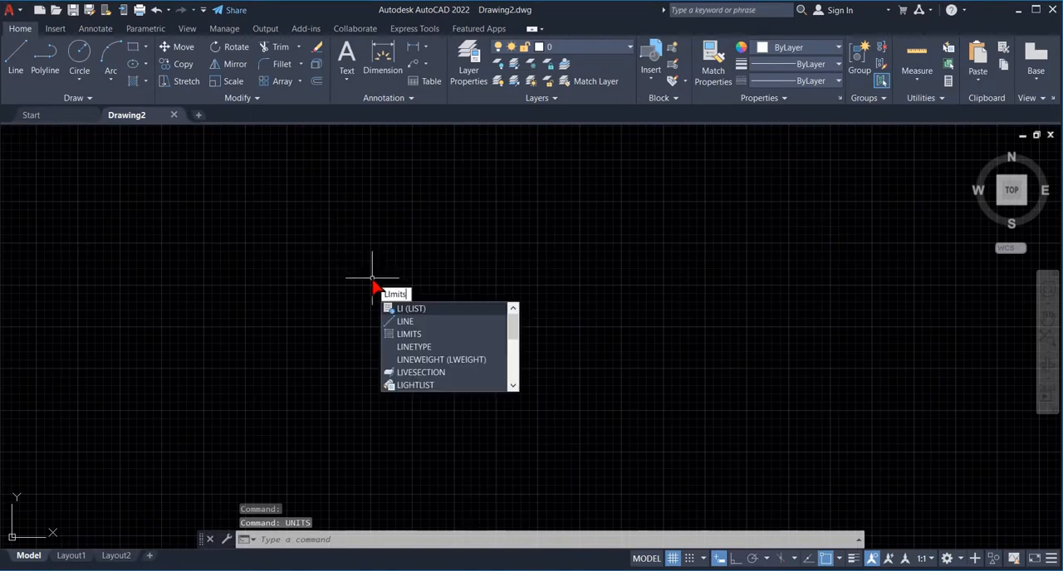
text(mits)
key(Return)
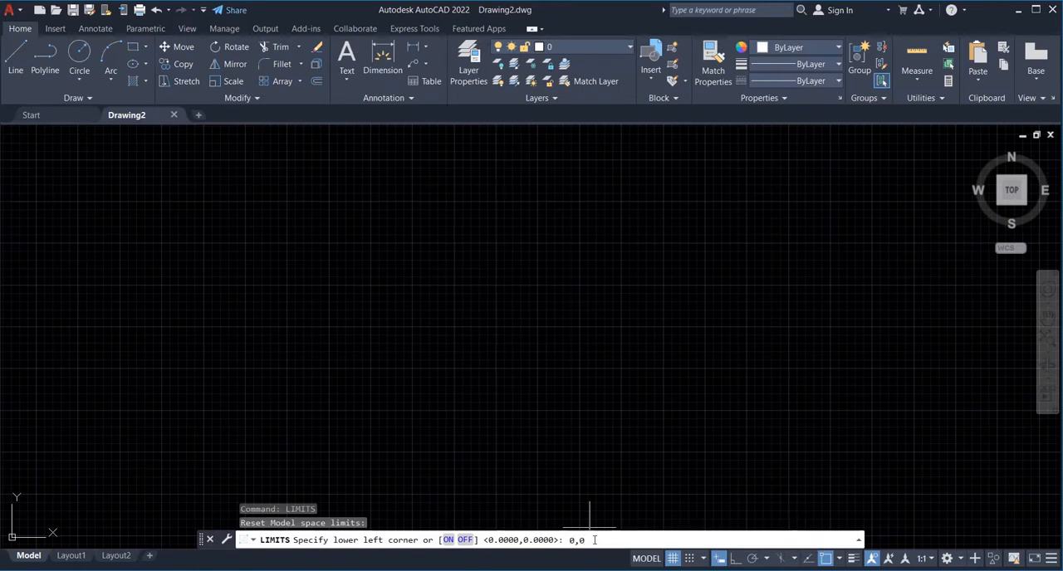
key(Return)
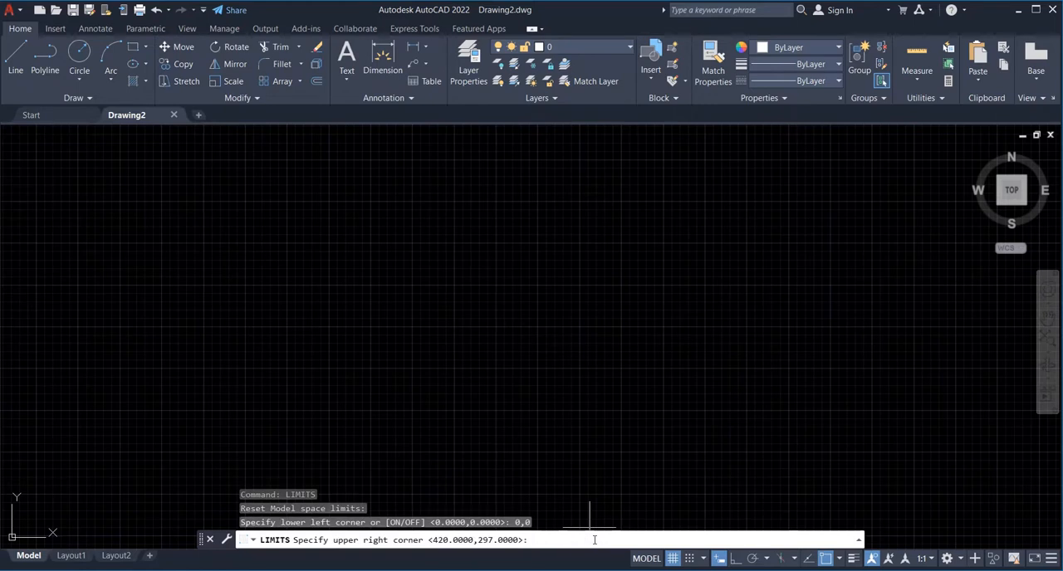
text(210,297)
key(Return)
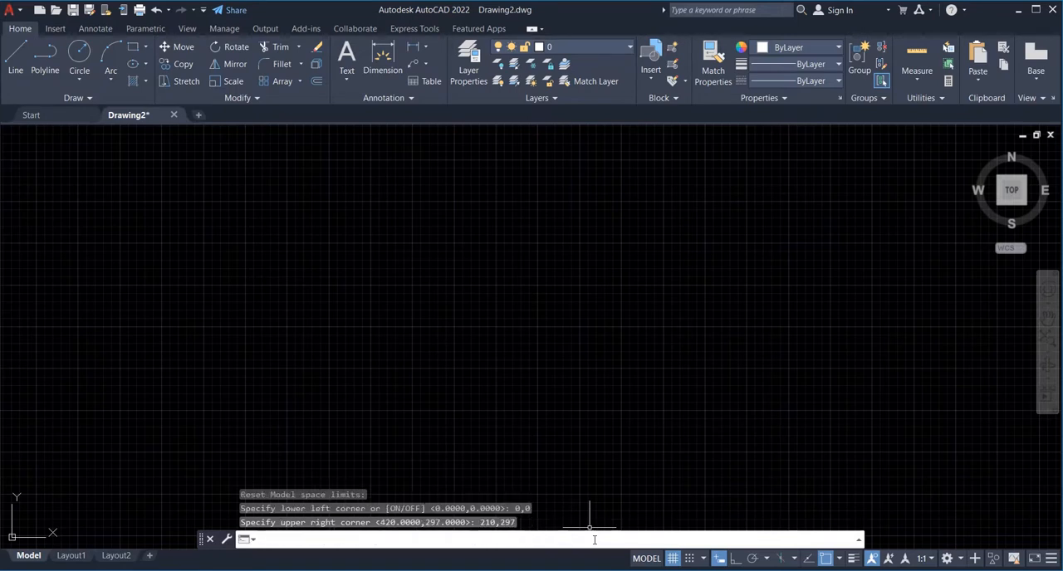
- Zoom to show all of the drawing limits and review the remaining instructions on the exercise sheet
text(zoom)
key(Return)
text(a)
key(Return)
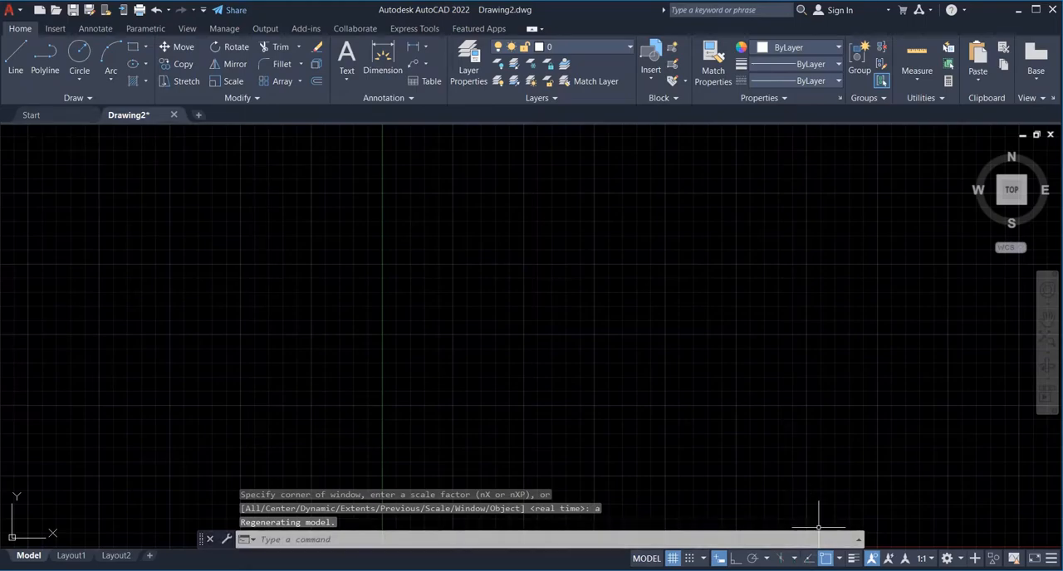
key(alt+Tab)
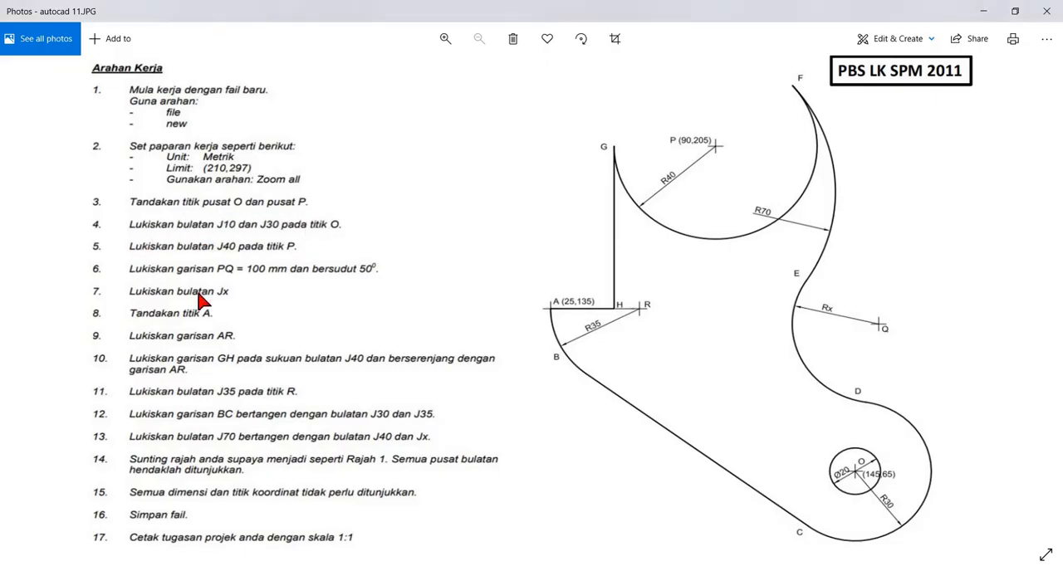
key(alt+Tab)
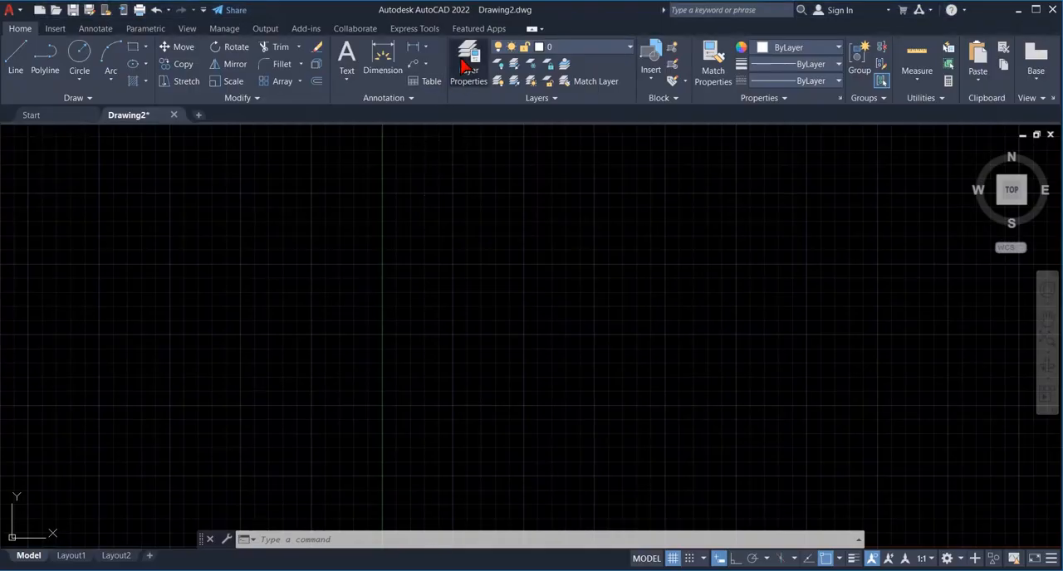
- Create a layer named g binaan and set its color to cyan
click(466, 66)
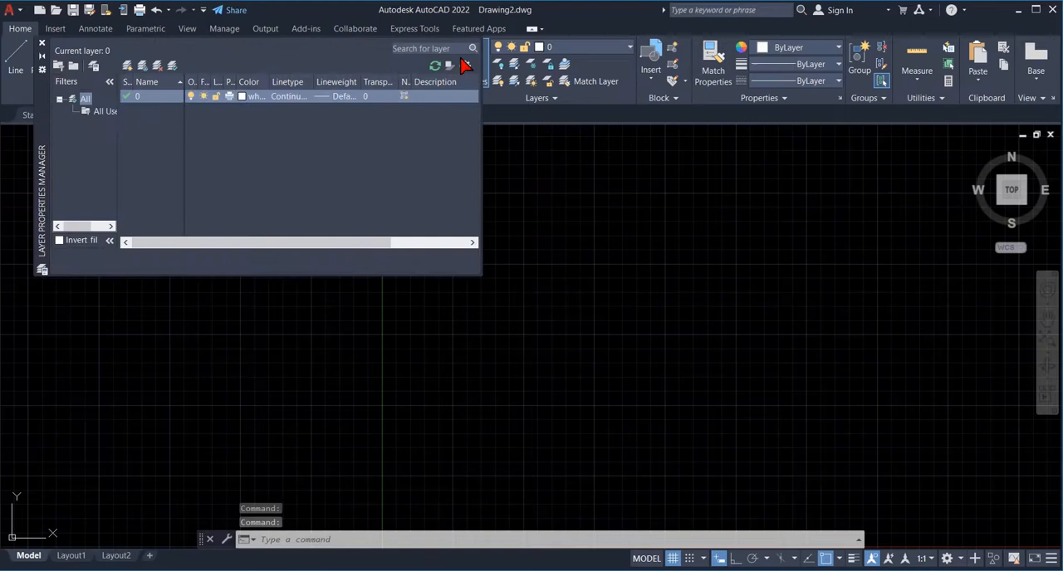
click(126, 66)
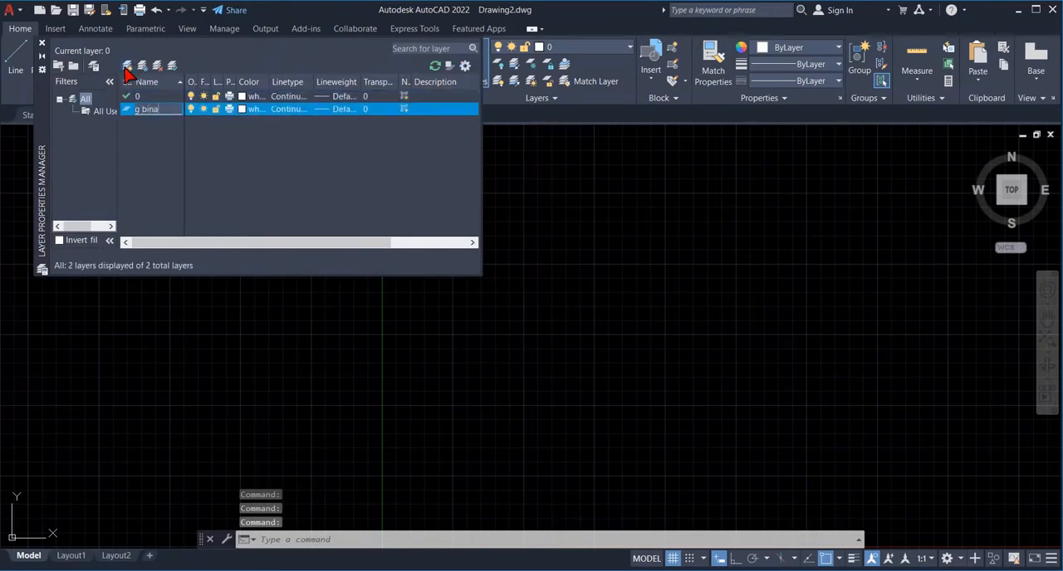
click(252, 109)
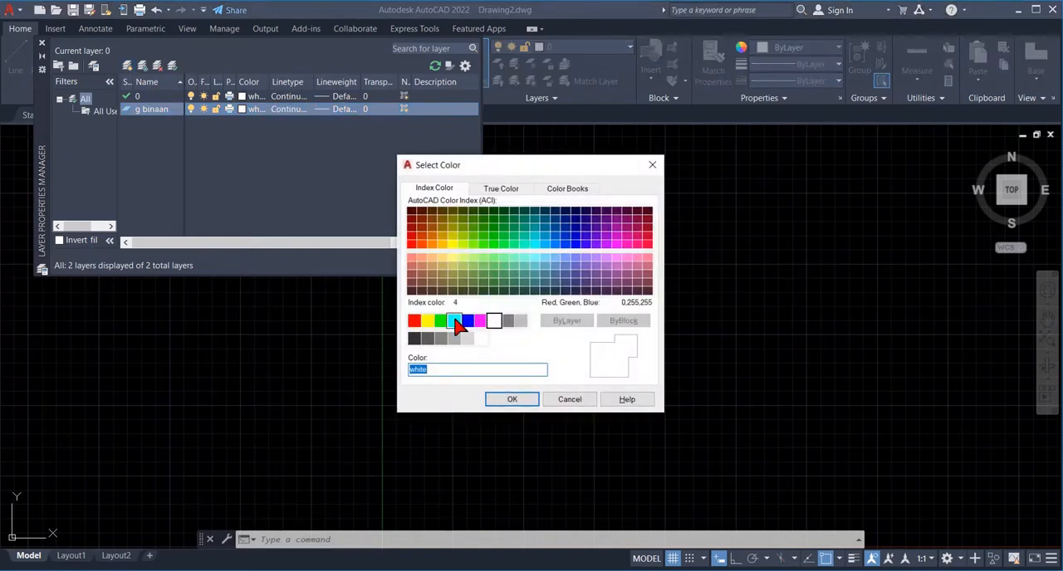
click(453, 320)
click(502, 402)
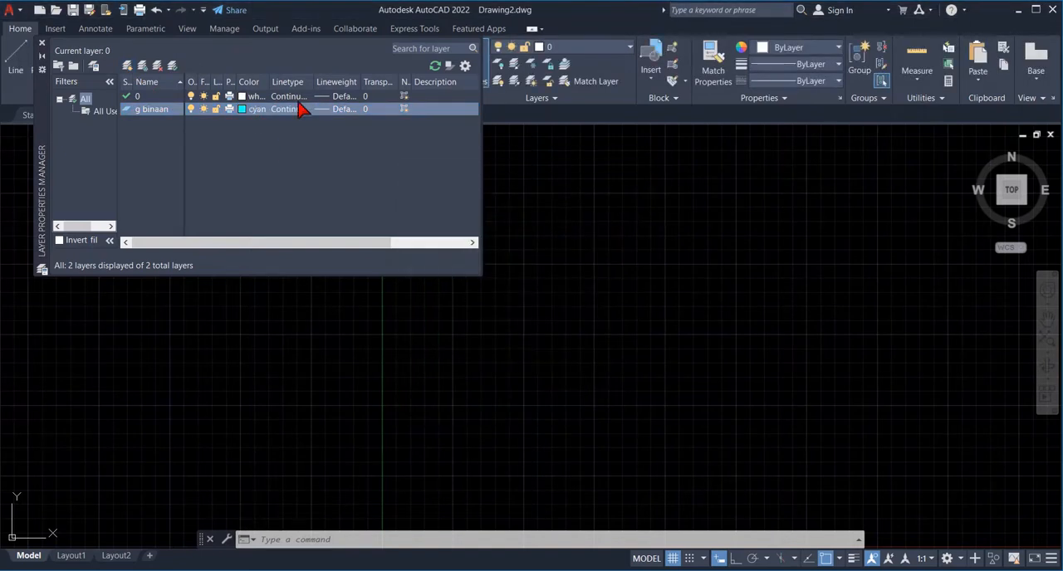
- Set the g binaan layer's lineweight to 0.30 mm
click(334, 113)
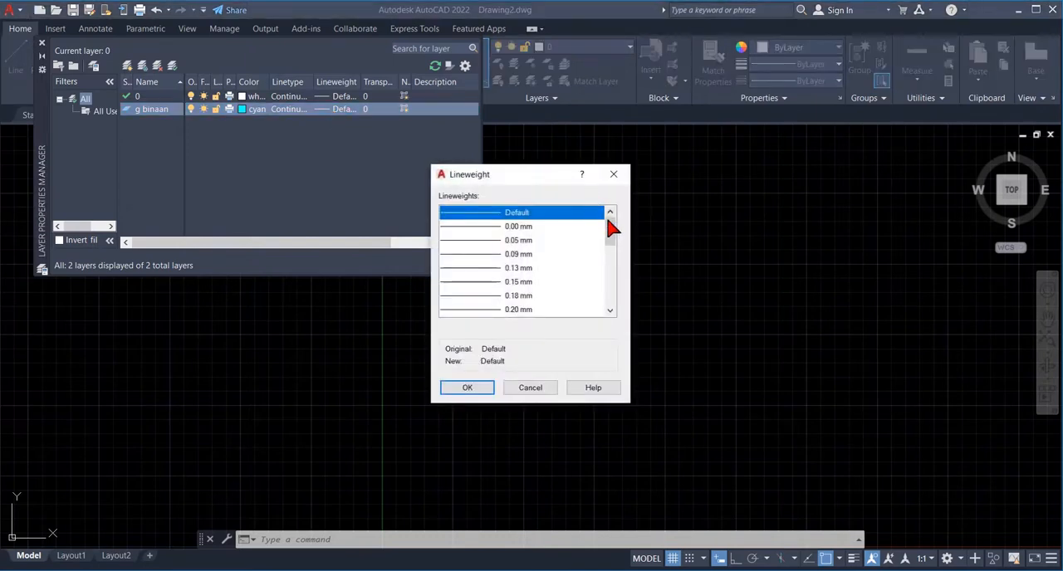
click(609, 312)
click(609, 311)
click(609, 312)
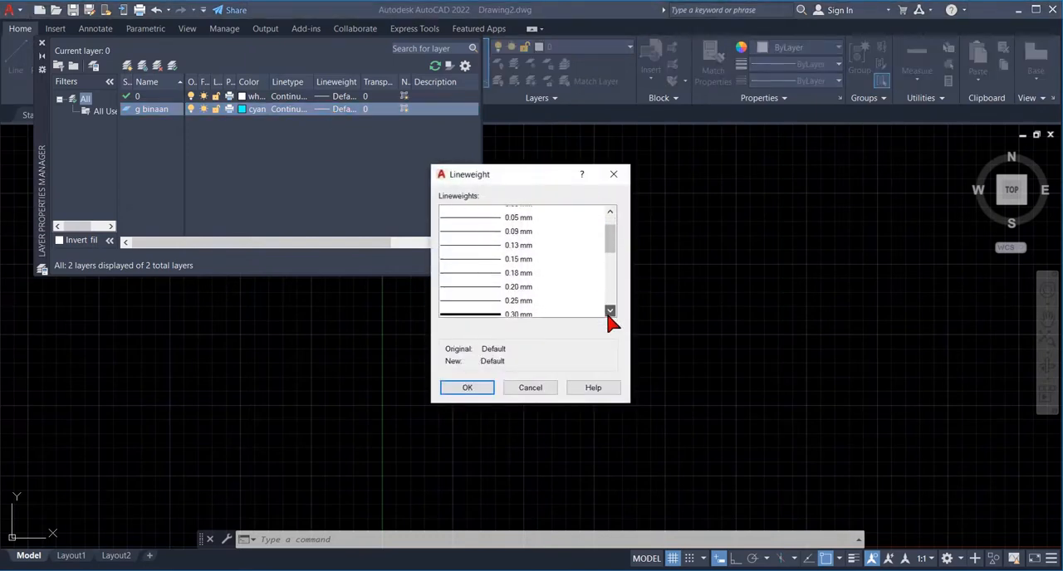
click(516, 298)
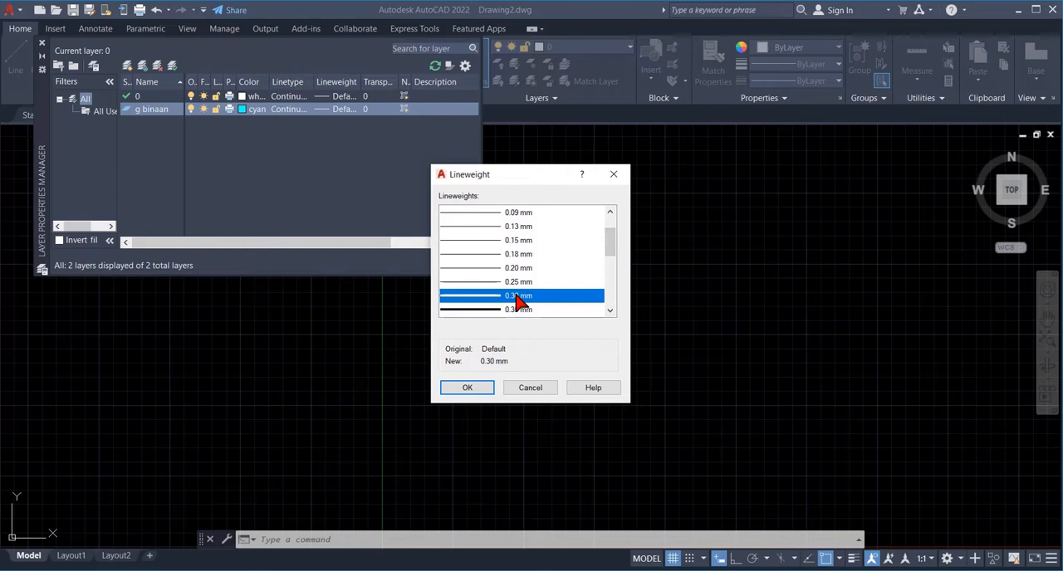
click(470, 388)
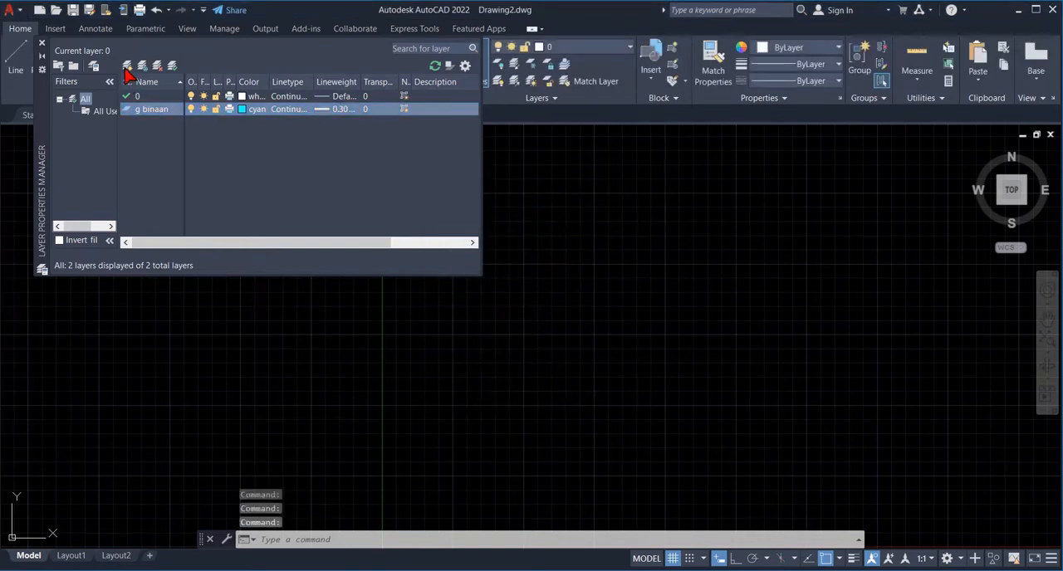
- Create a layer named g objek and set its color to white
click(127, 67)
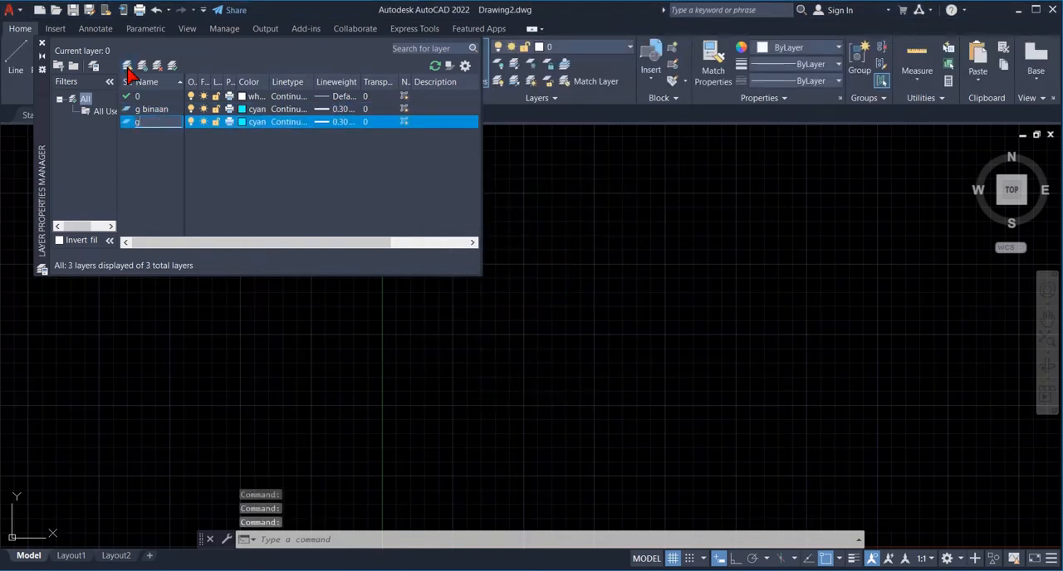
text(g objek)
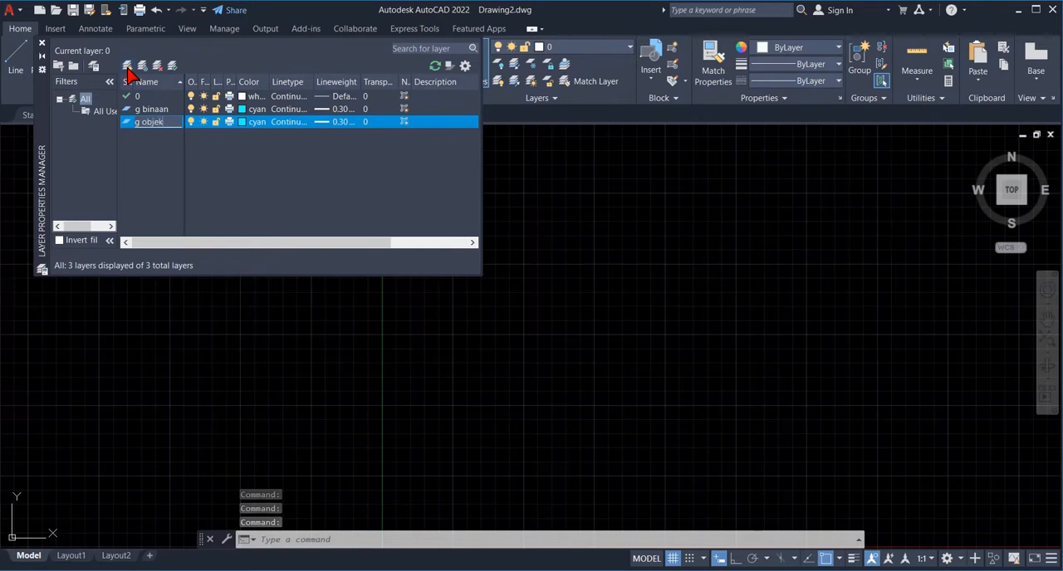
click(249, 124)
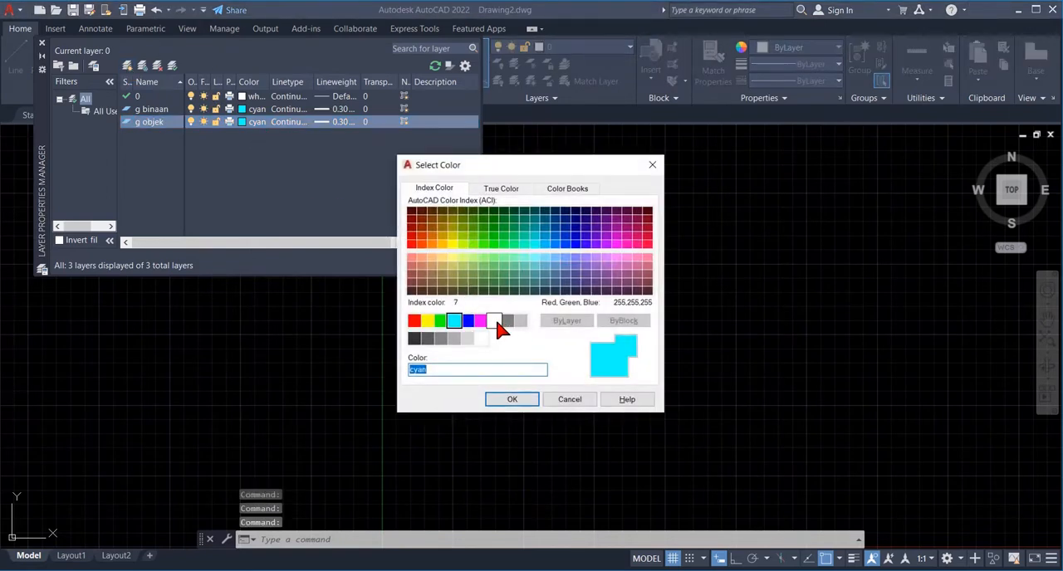
click(496, 324)
click(511, 400)
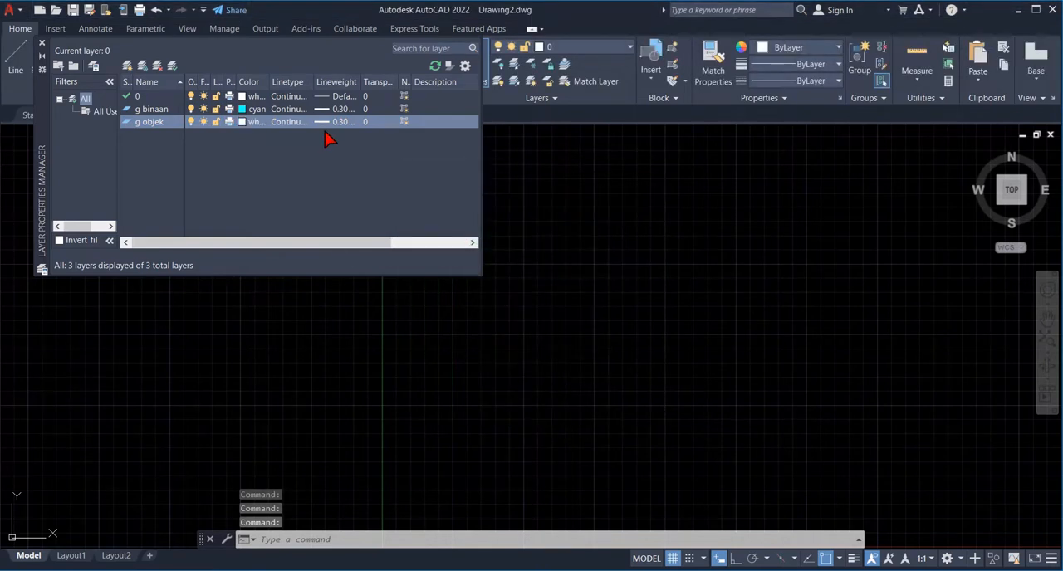
- Set the g objek layer's lineweight to 0.50 mm and close the layer manager
click(342, 122)
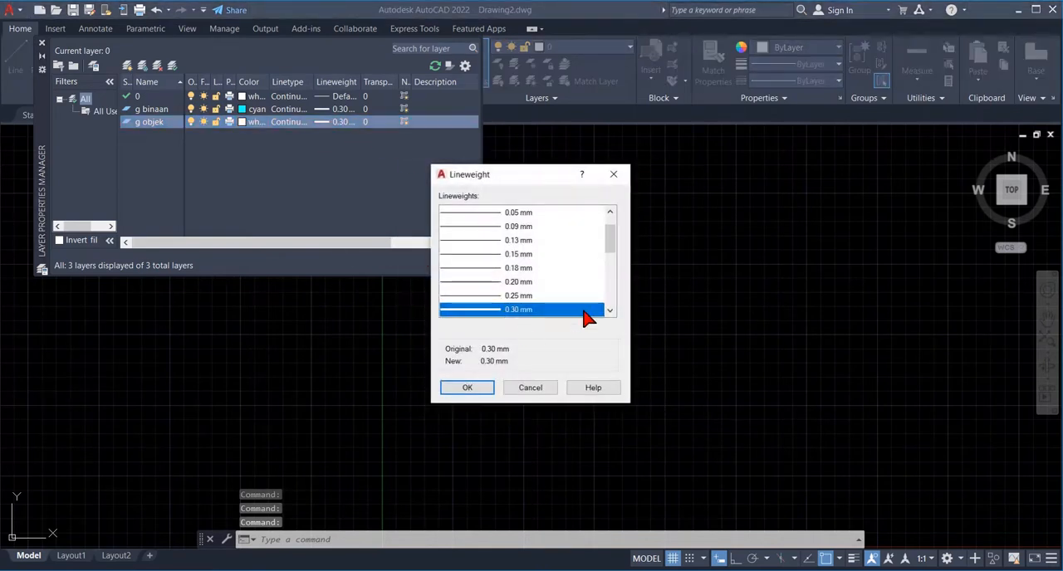
click(608, 312)
click(608, 313)
click(608, 312)
click(608, 313)
click(608, 313)
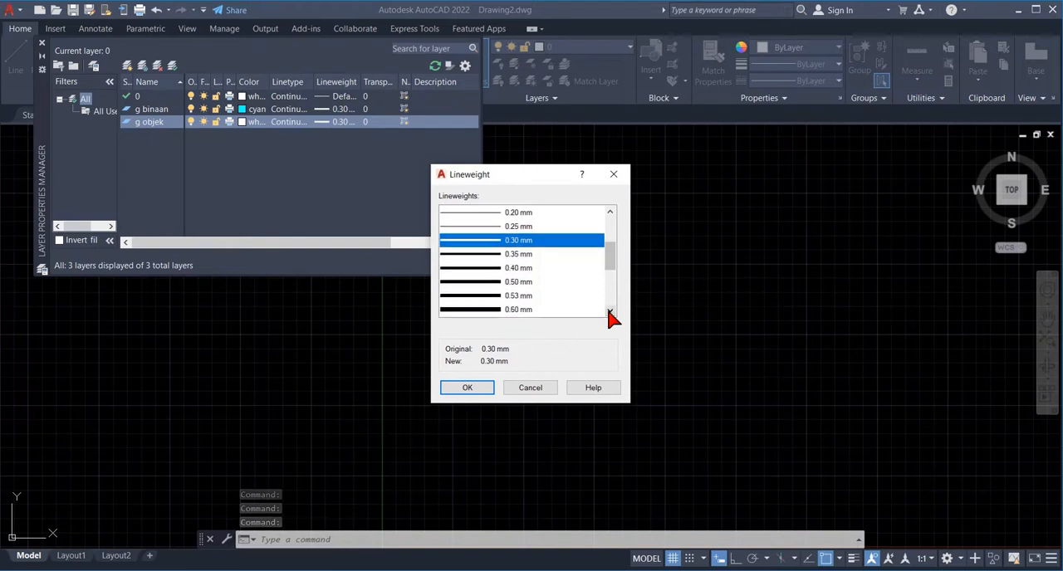
click(509, 282)
click(480, 389)
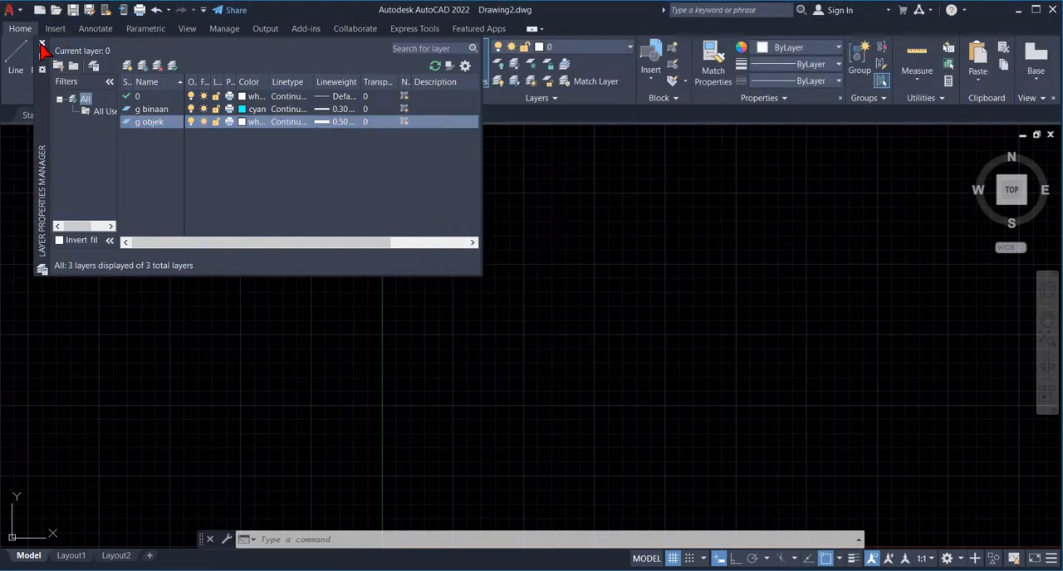
click(42, 42)
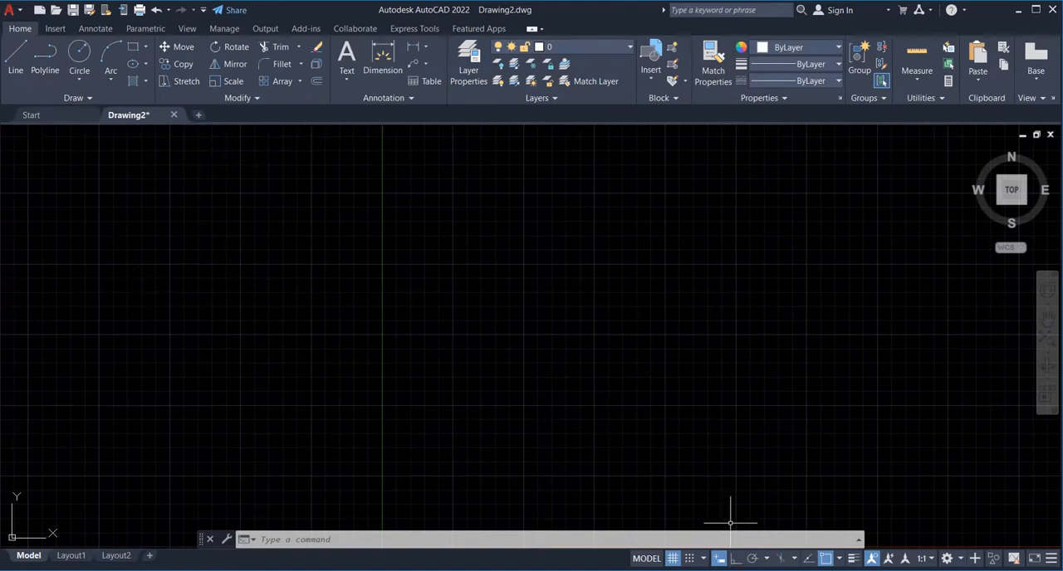
- Make g objek the current layer and look up the centre point coordinates on the exercise sheet
click(628, 48)
click(585, 98)
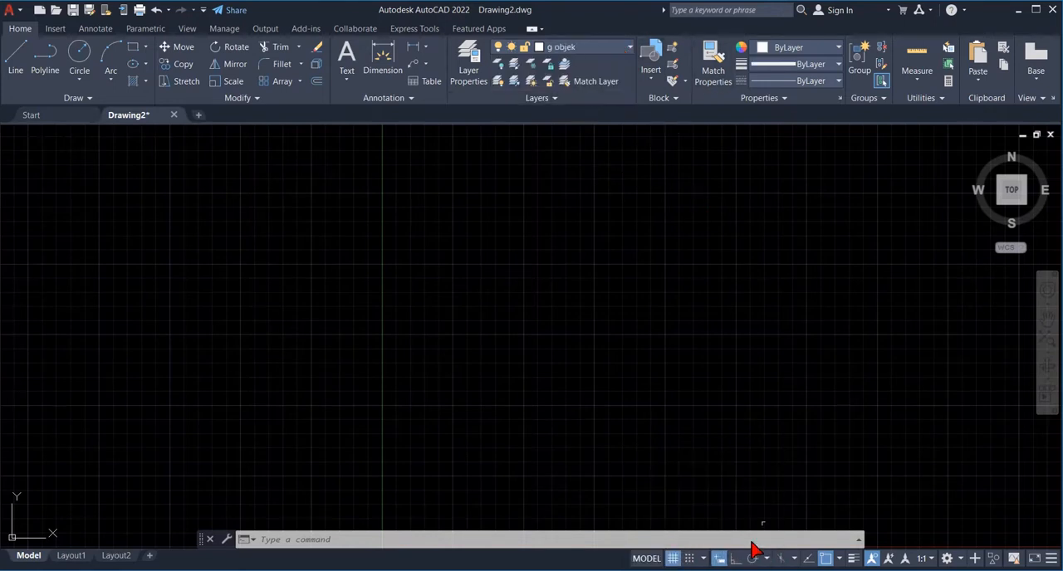
click(762, 570)
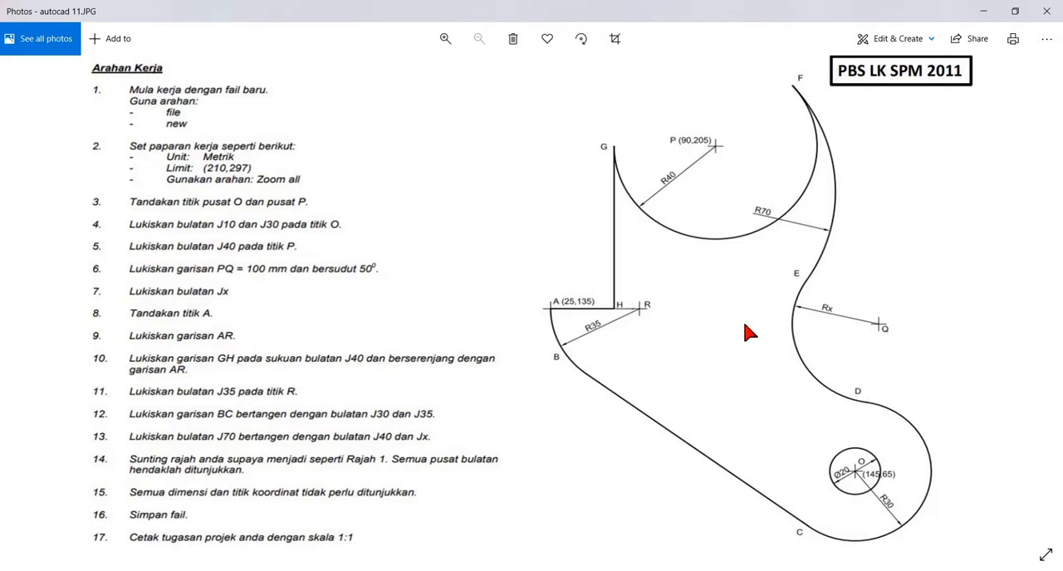
click(449, 570)
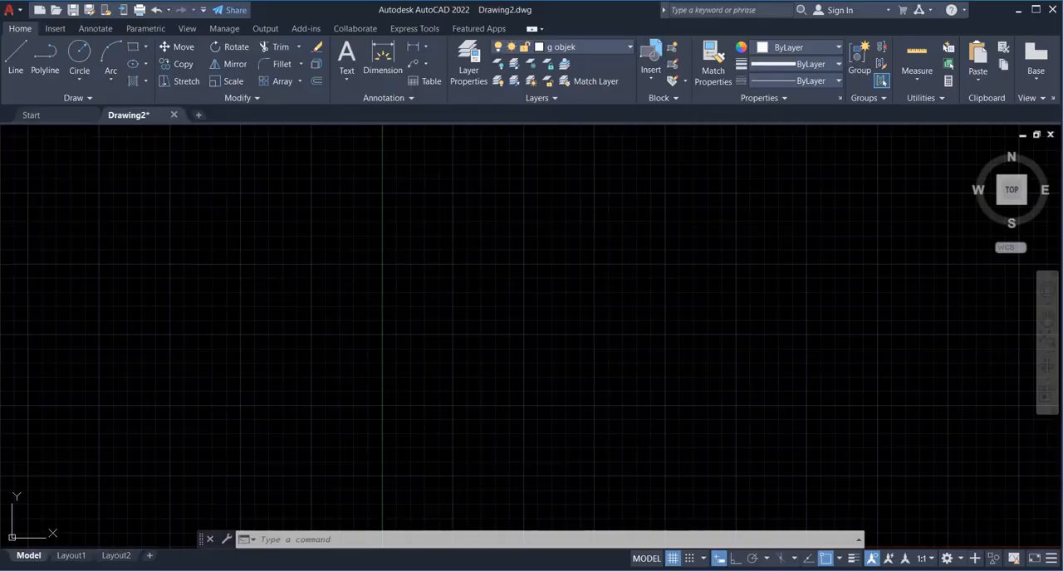
- Place a point for centre O at 145,65
text(point)
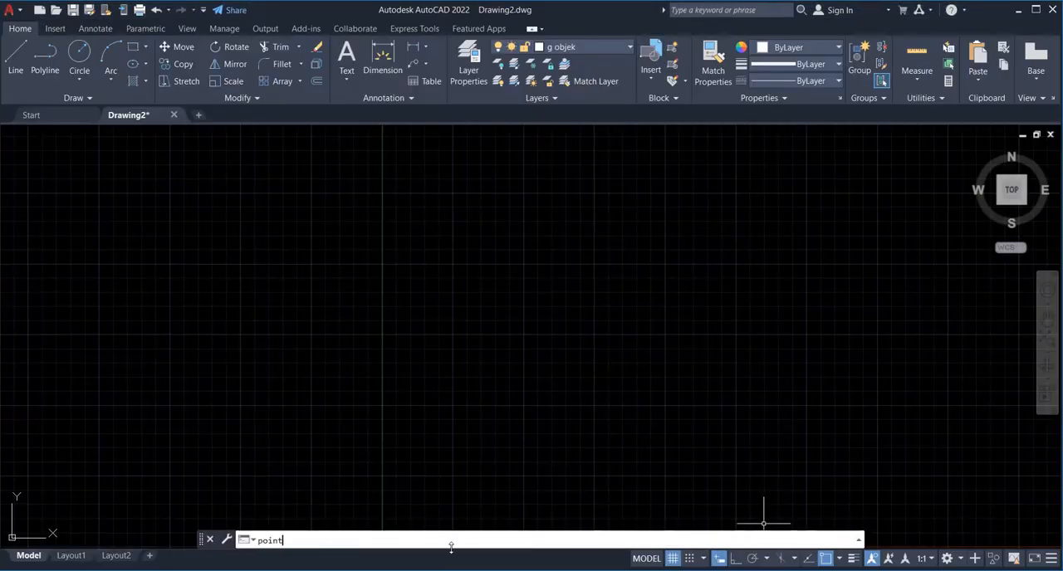
key(Return)
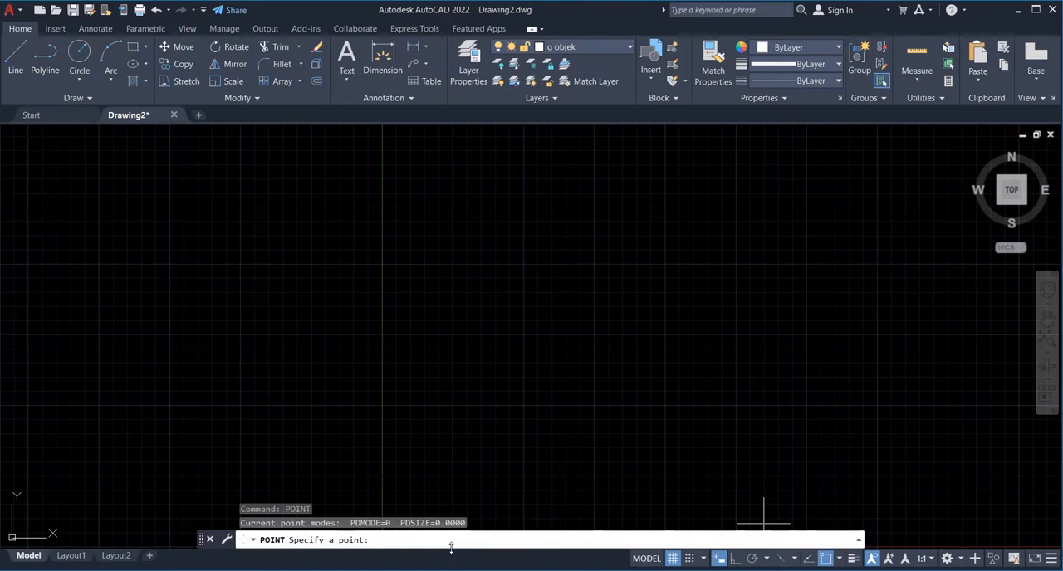
text(145,65)
key(Return)
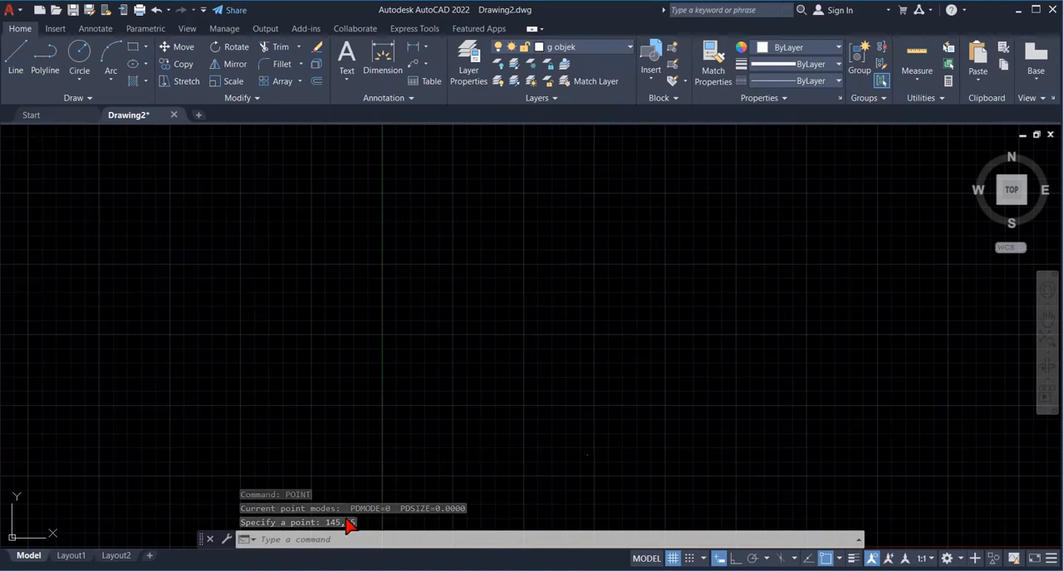
- Place a point for centre P at 90,205
text(point)
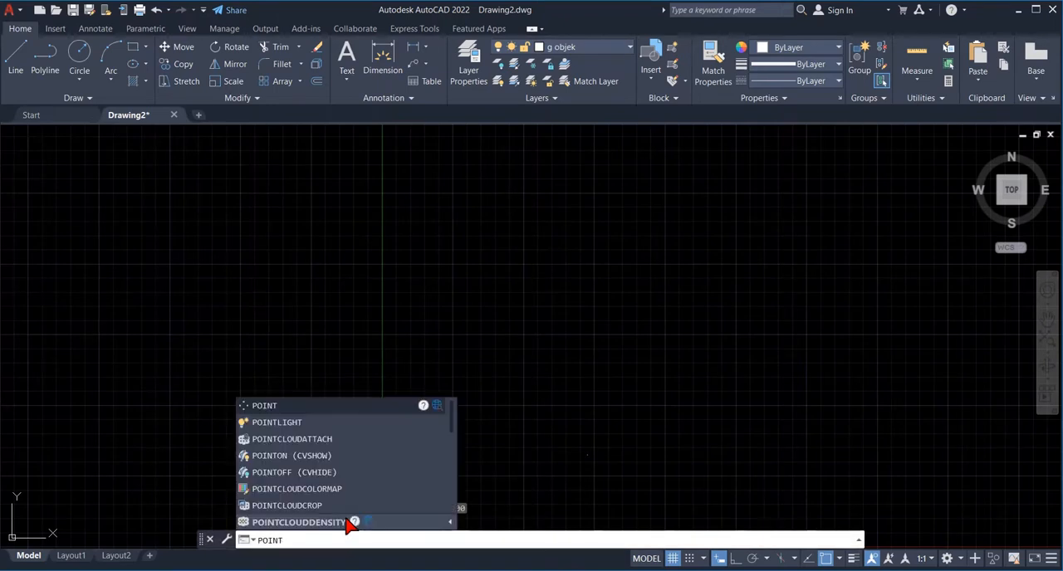
key(Return)
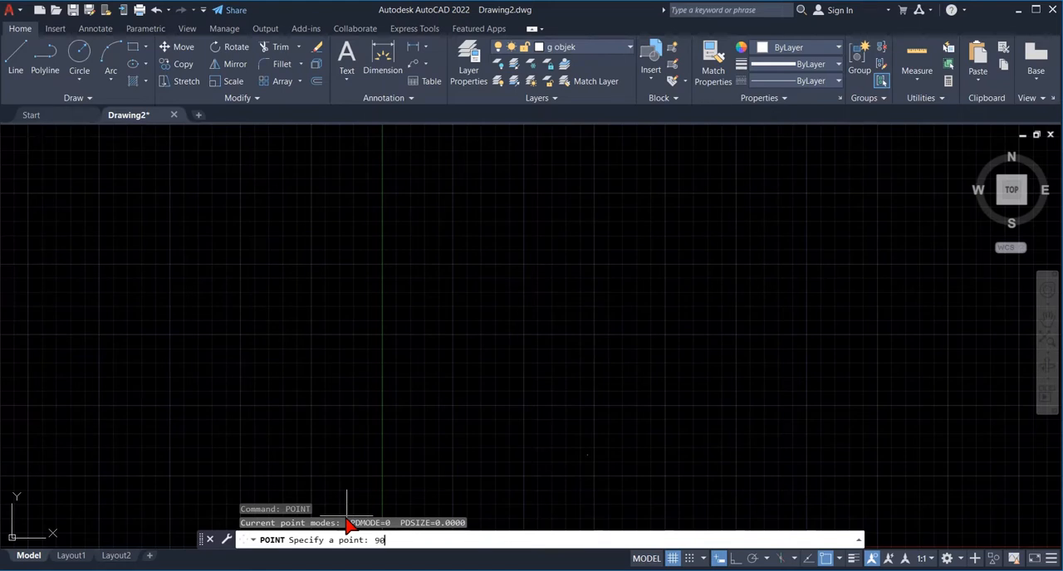
text(90,205)
key(Return)
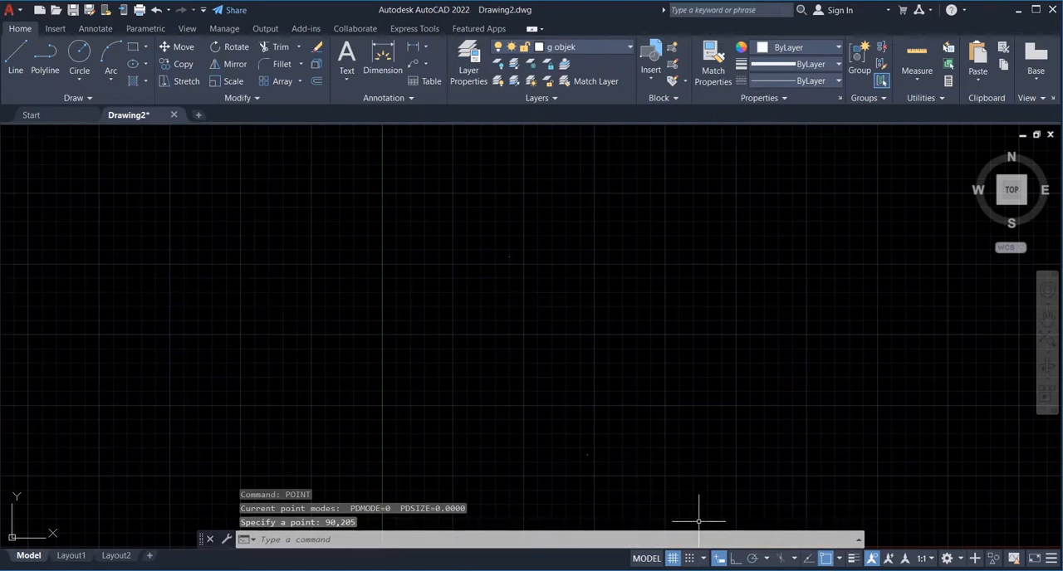
- Check the exercise sheet and draw a circle of radius 10 centred on point O at 145,65
key(alt+Tab)
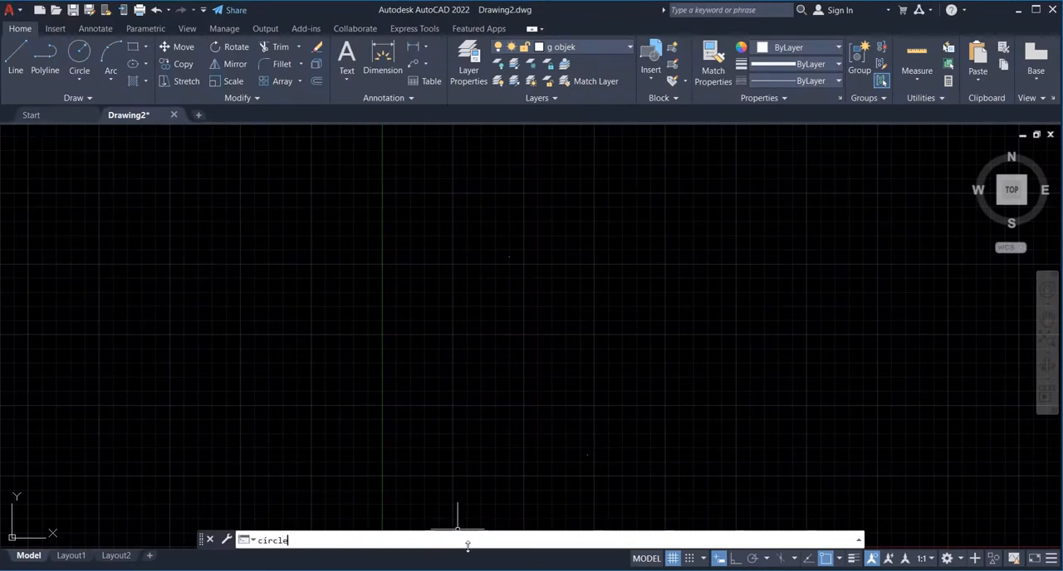
key(Return)
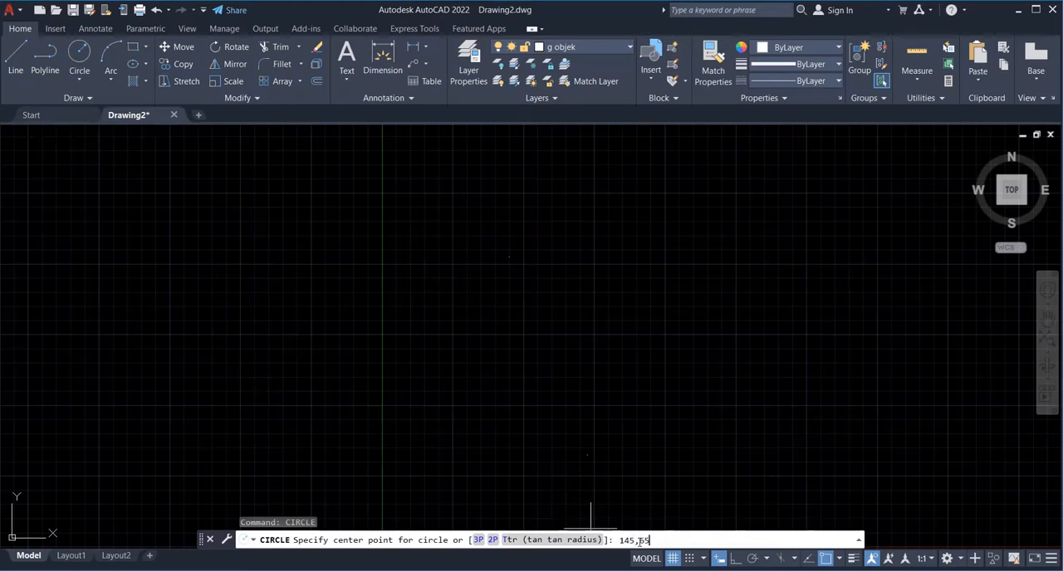
key(Return)
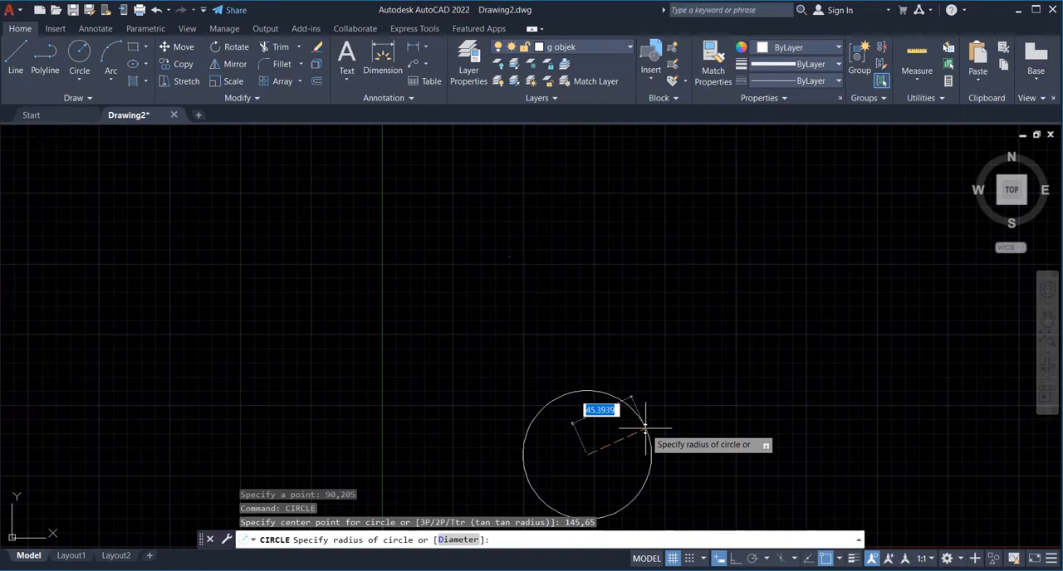
text(10)
key(Return)
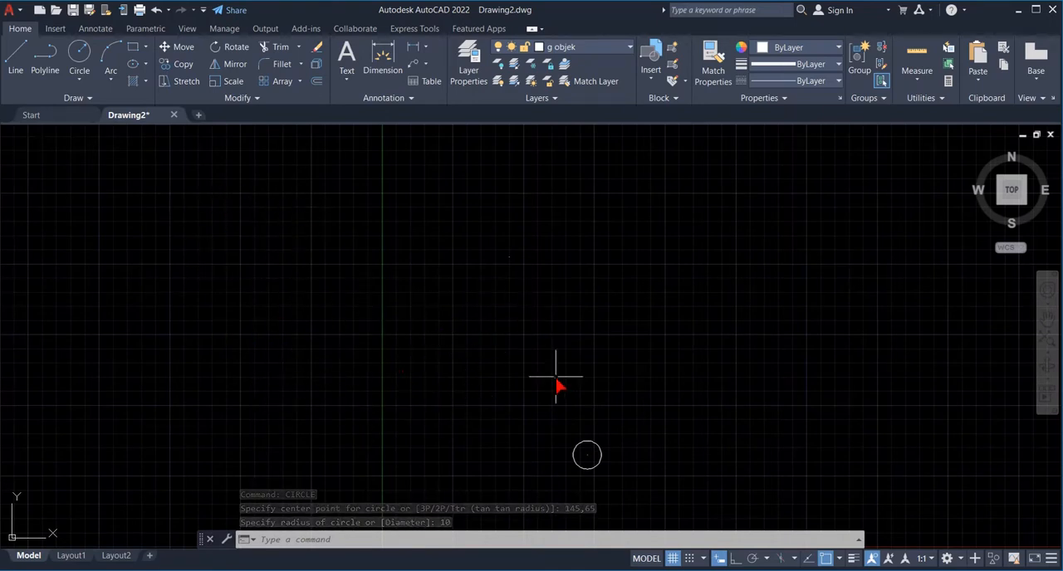
- Draw a concentric circle of radius 30 around the centre of the small circle at point O
text(c)
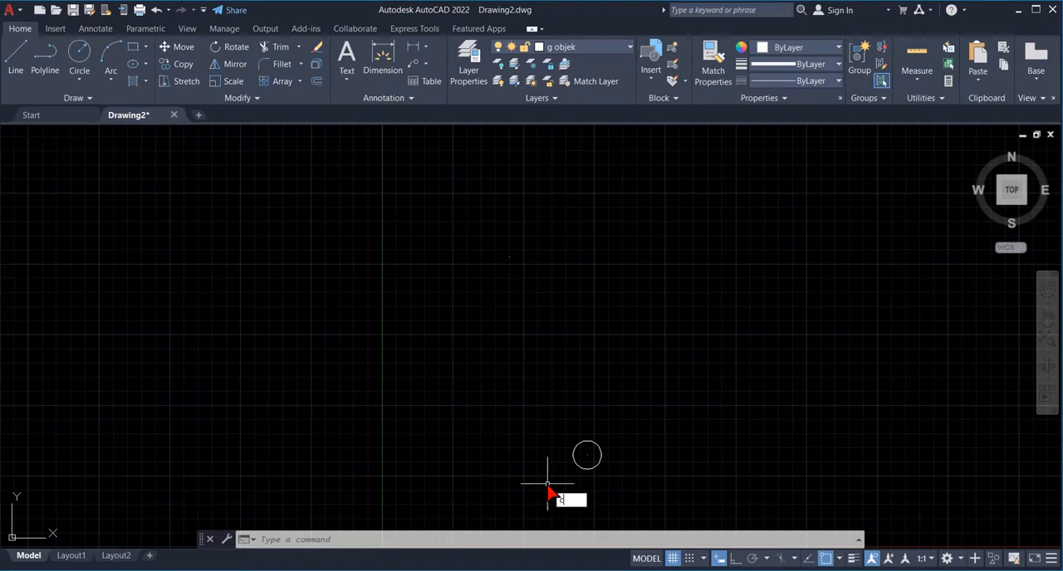
key(Return)
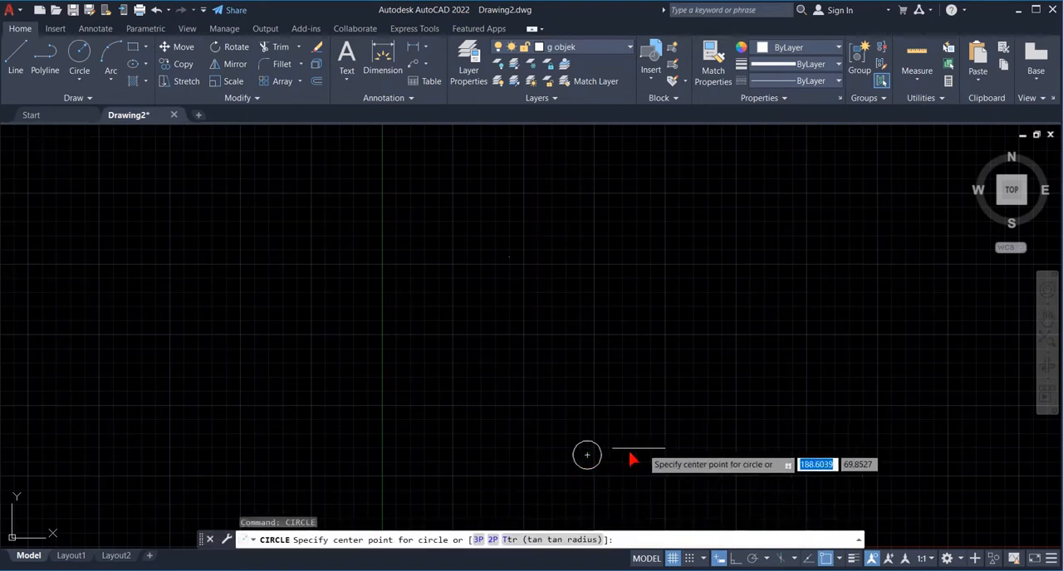
click(587, 455)
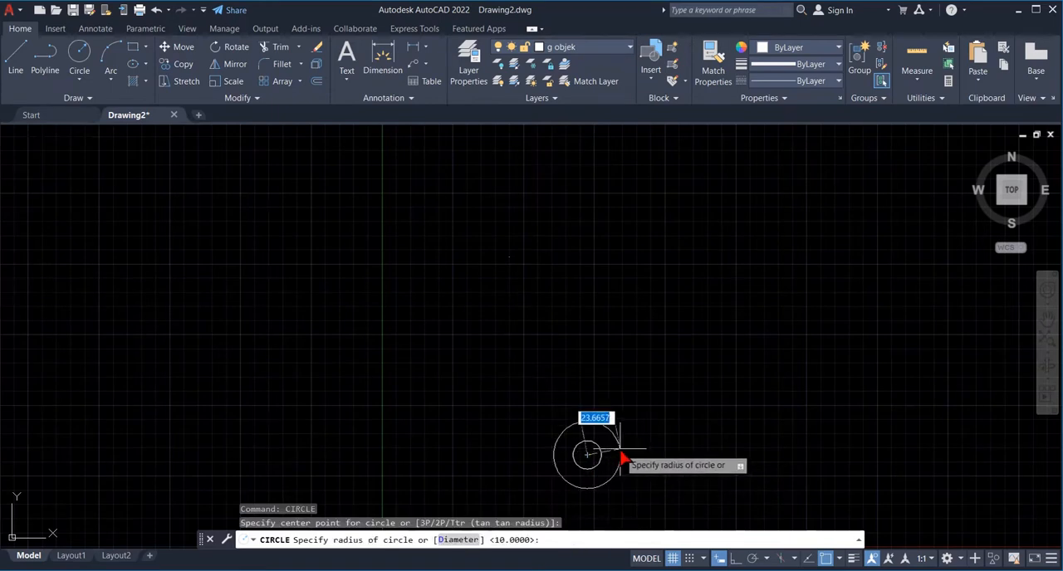
text(30)
key(Return)
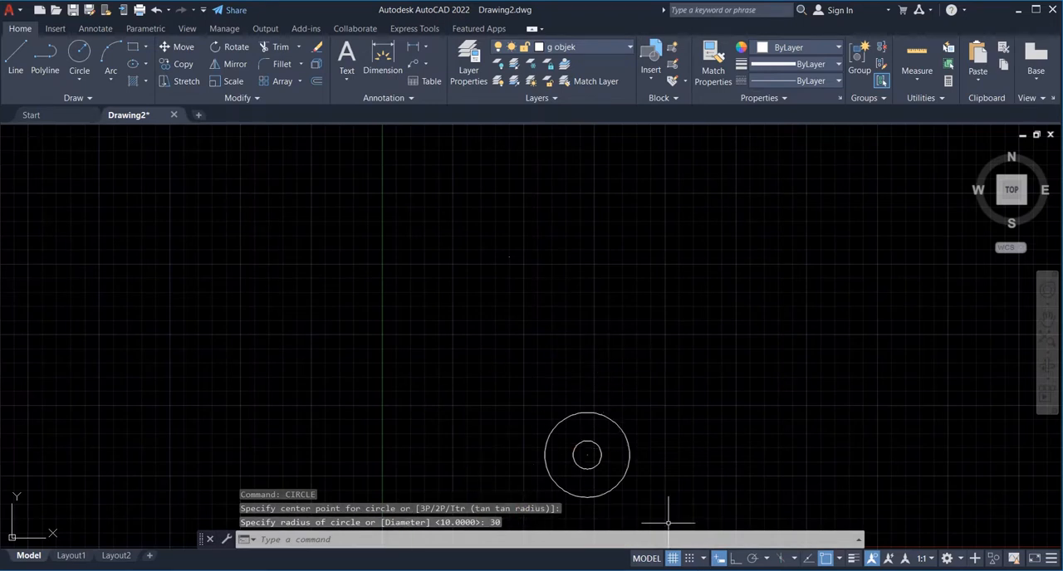
- Consult the exercise sheet and draw a circle of radius 40 centred on point P at 90,205
click(671, 570)
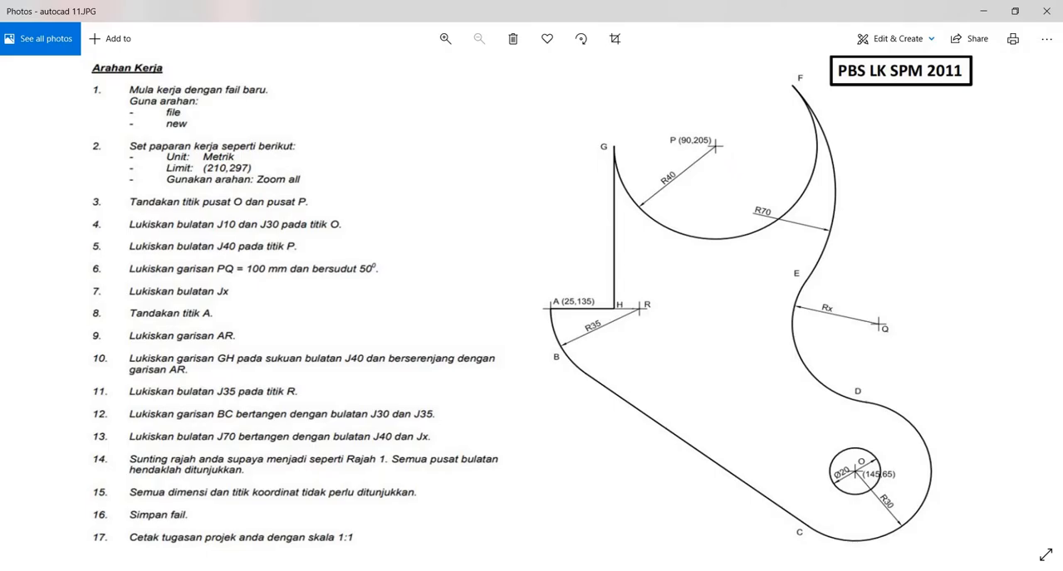
key(alt+Tab)
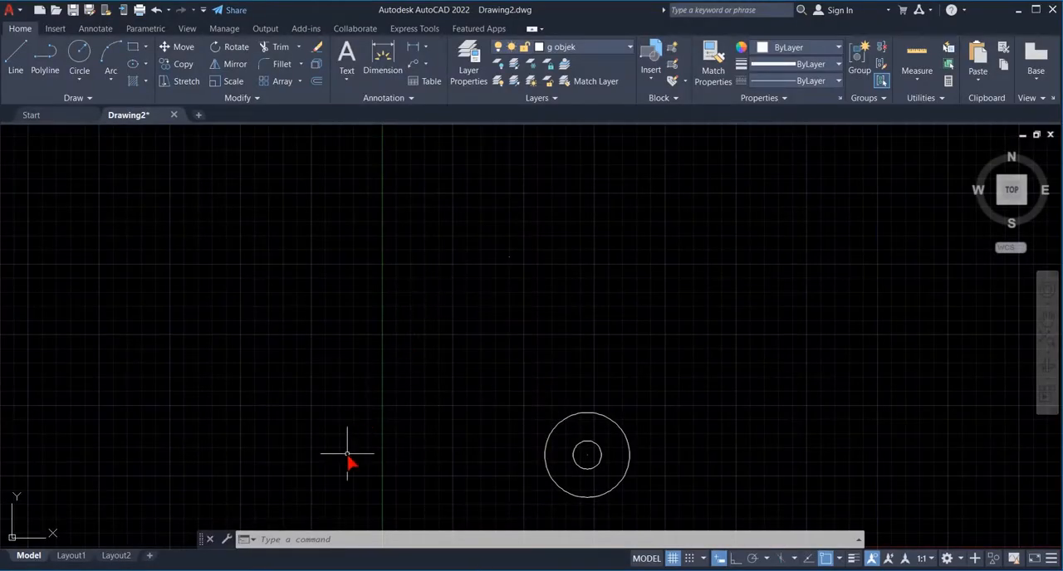
text(circle)
key(Return)
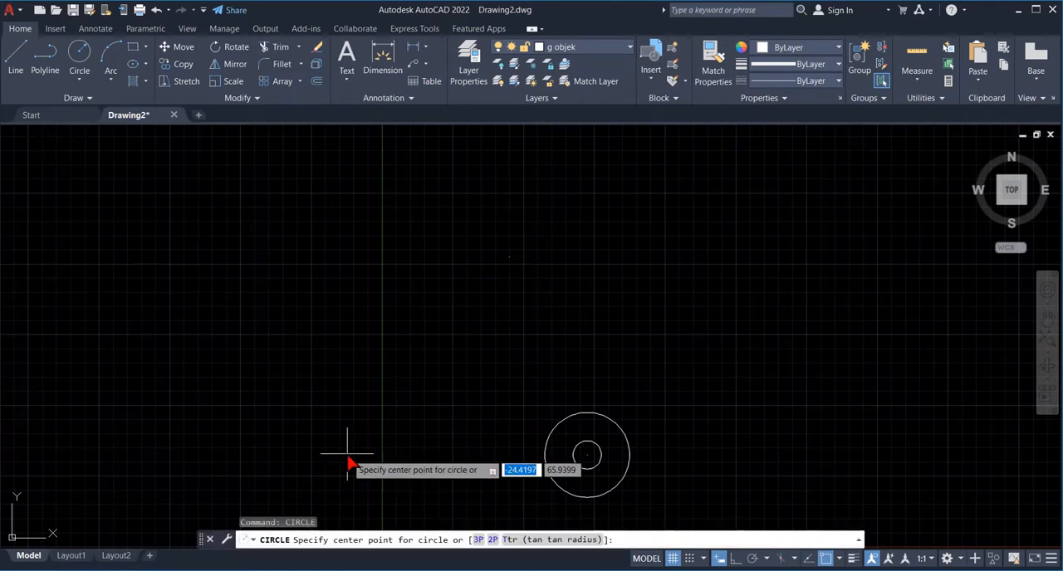
text(90)
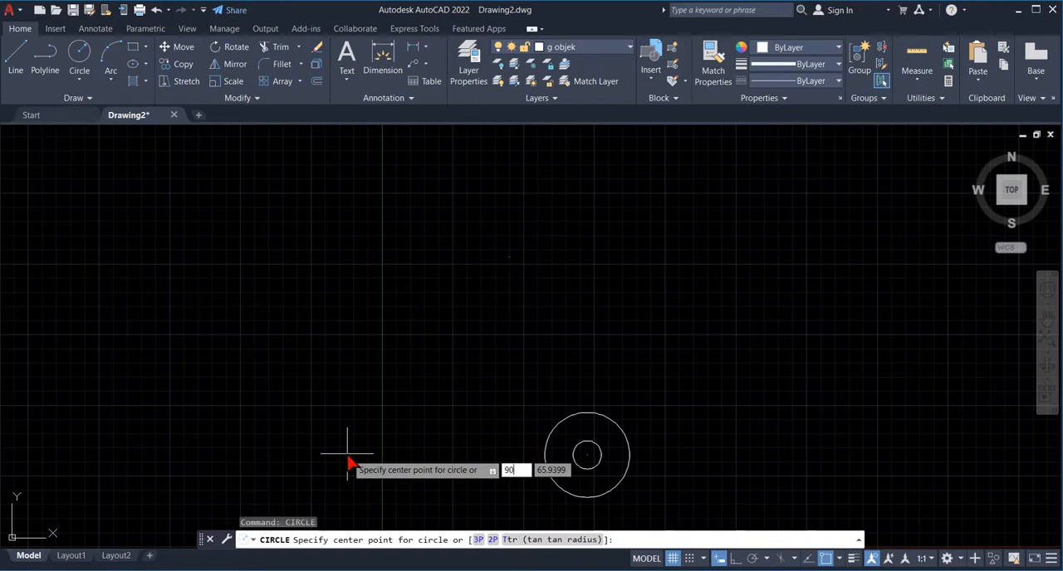
key(Tab)
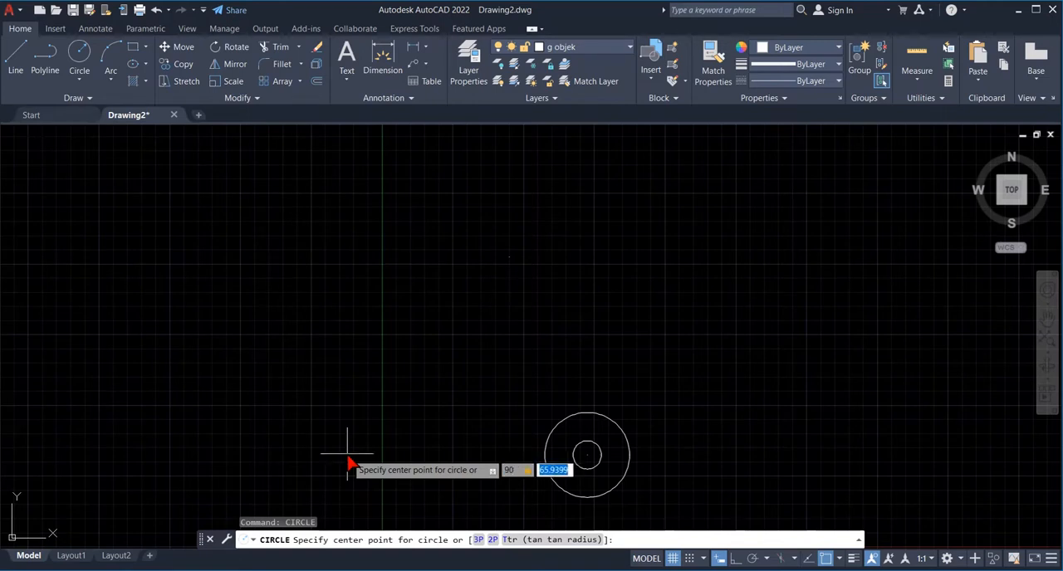
text(205)
key(Return)
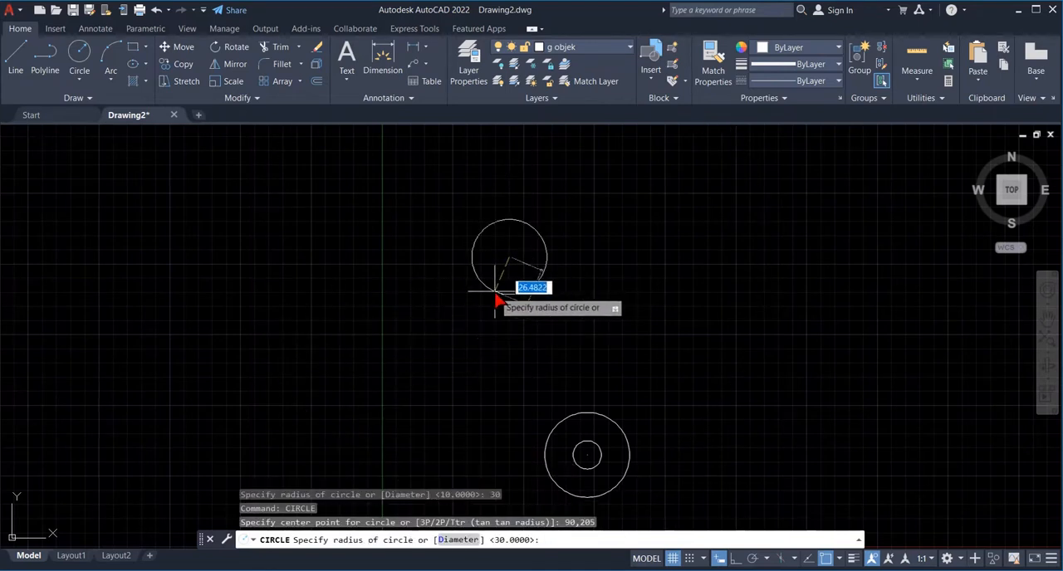
text(40)
key(Return)
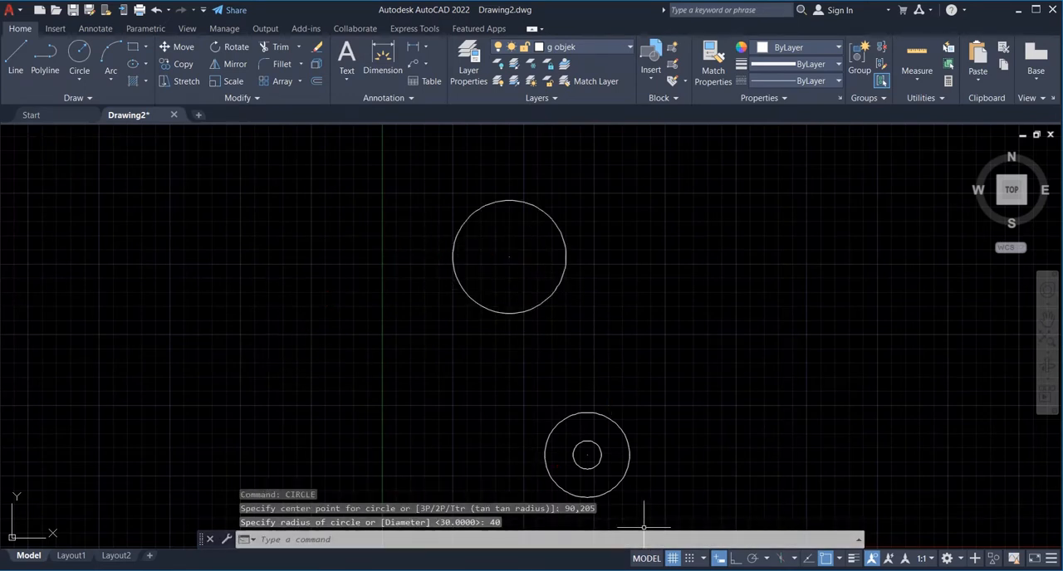
- Switch to the exercise image in Photos, start drawing on it and set the pen color to red
key(alt+Tab)
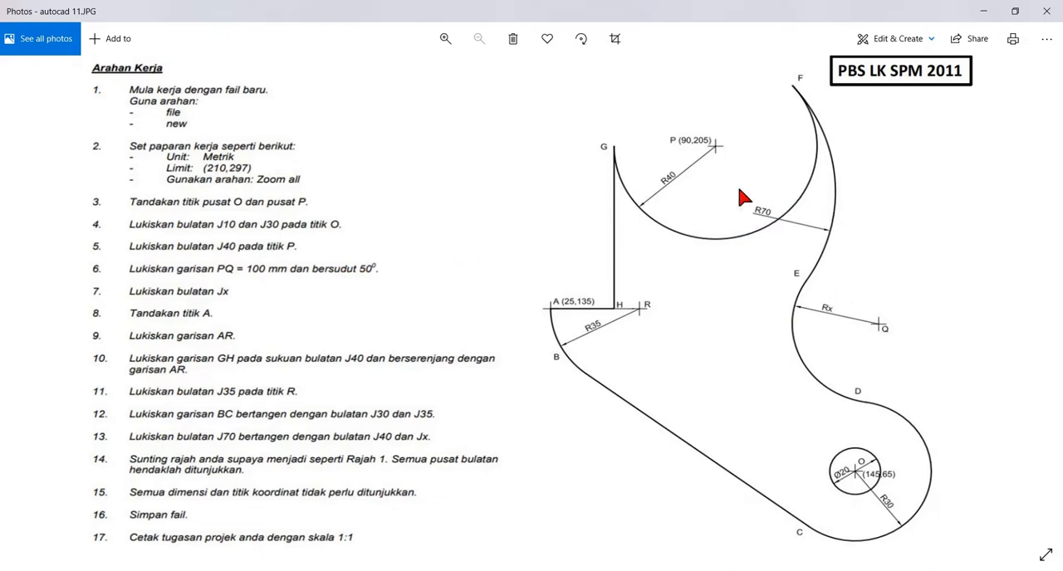
click(932, 39)
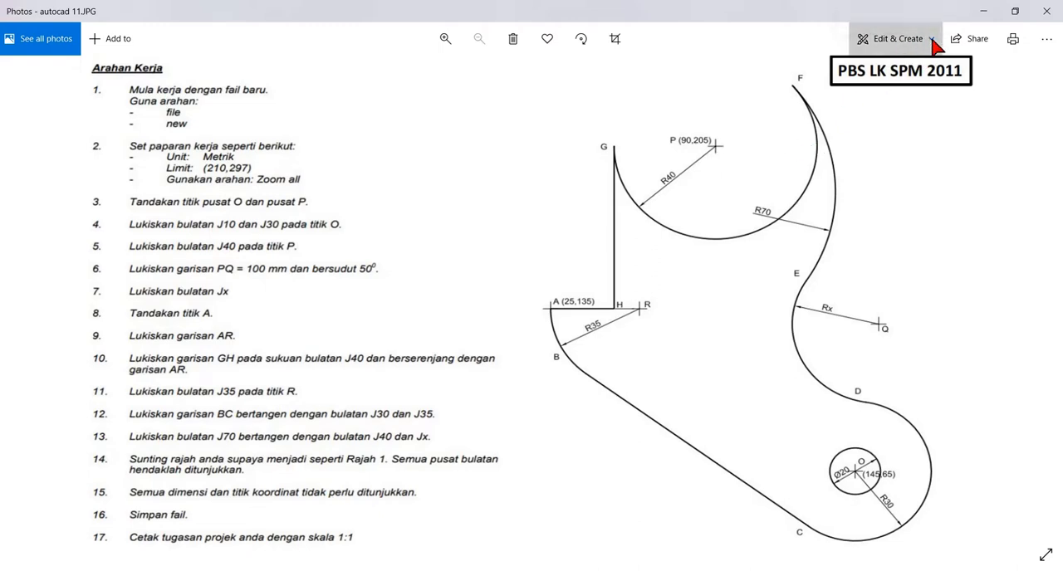
click(880, 113)
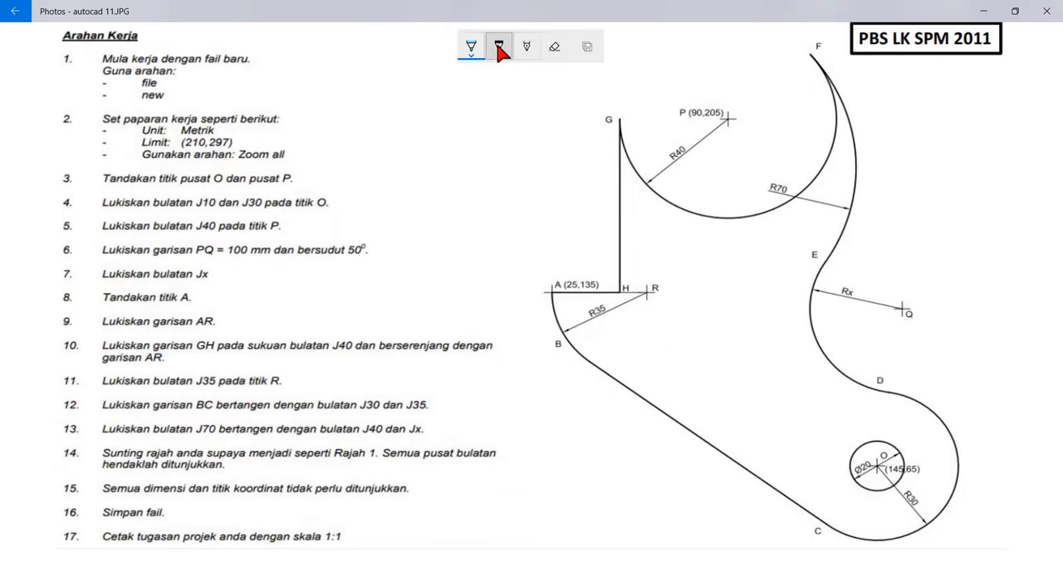
click(469, 44)
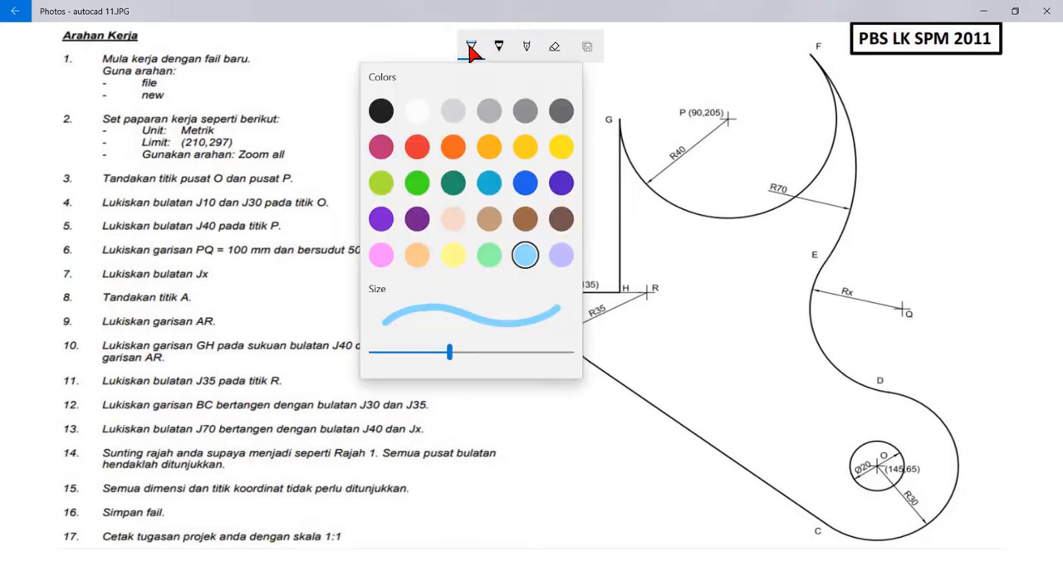
click(417, 146)
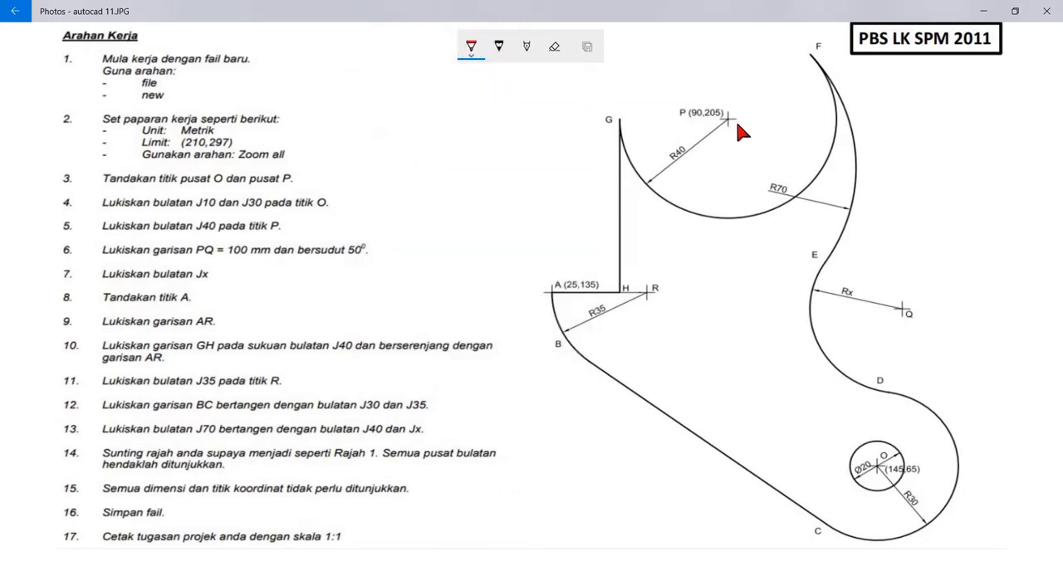
- Sketch a horizontal and a downward-sloping line from P on the sheet, mark the angle between them as 50, and add an arrow to the sloping line
drag(728, 121, 834, 107)
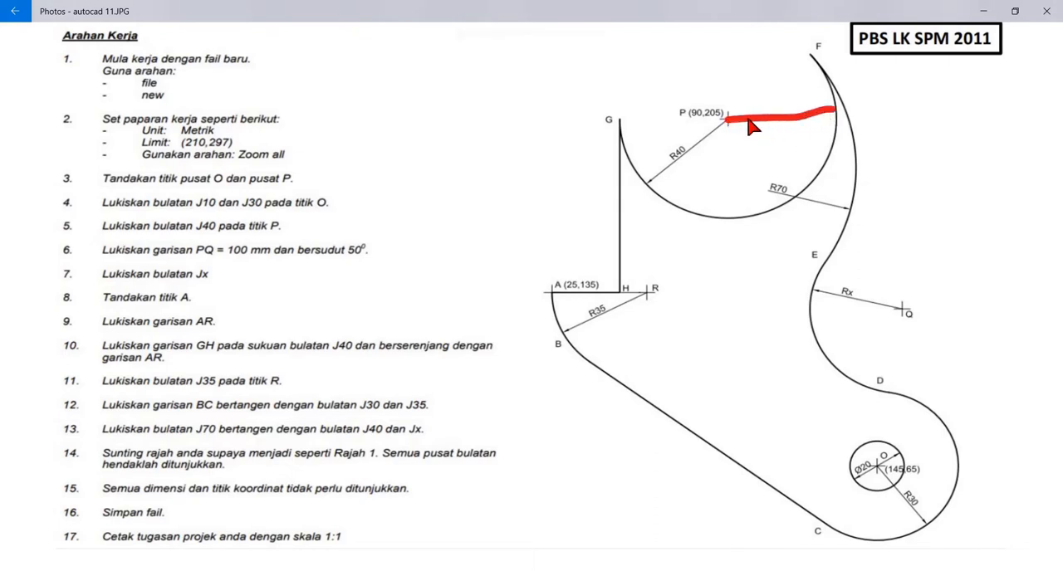
drag(727, 121, 798, 237)
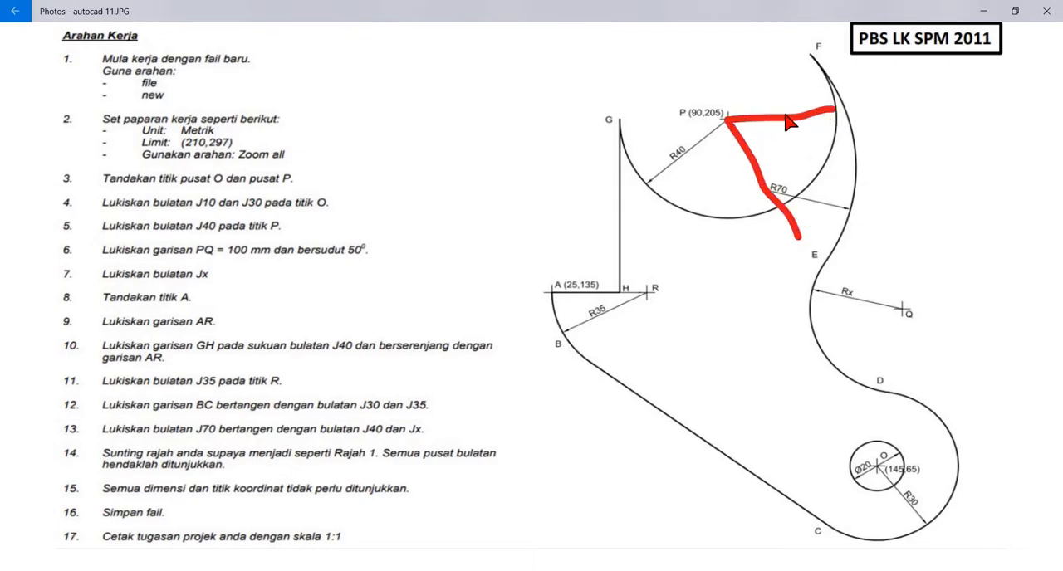
drag(770, 114, 757, 176)
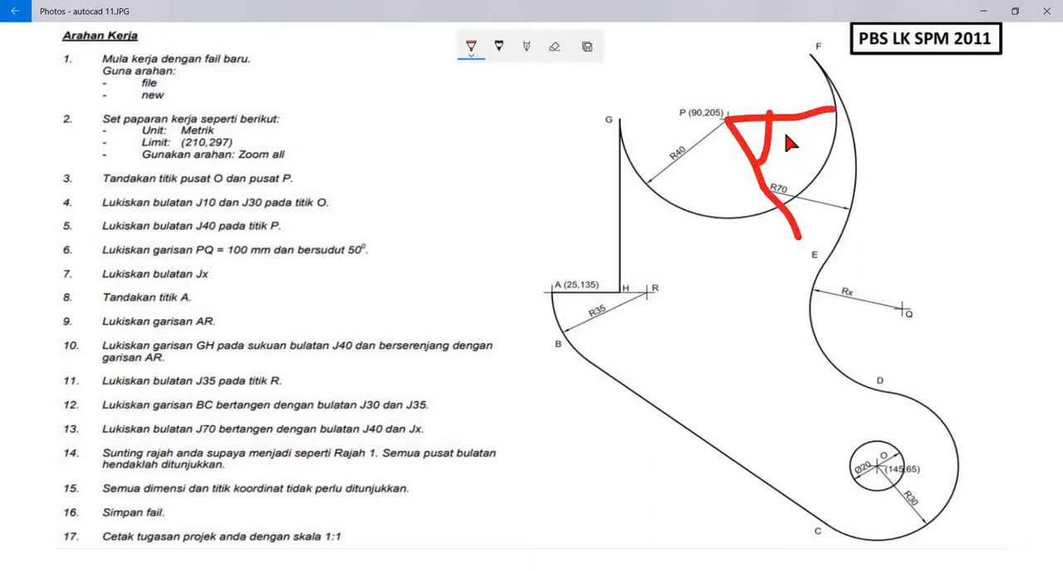
mouse_move(783, 133)
mouse_down()
mouse_move(796, 135)
mouse_move(782, 153)
mouse_move(798, 150)
mouse_move(784, 169)
mouse_up()
mouse_move(804, 133)
mouse_down()
mouse_move(830, 170)
mouse_move(814, 137)
mouse_up()
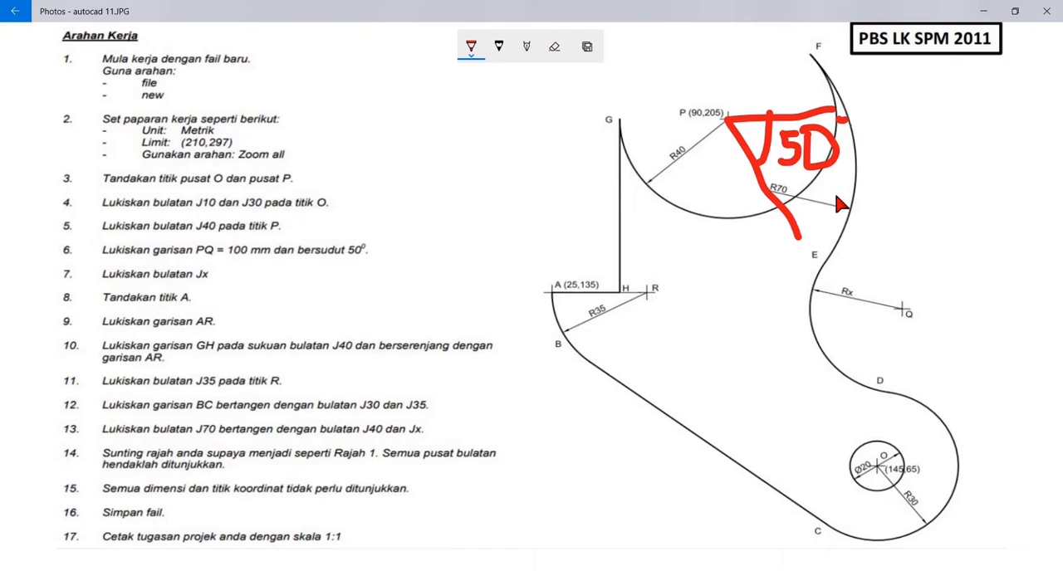
mouse_move(855, 133)
mouse_down()
mouse_move(816, 184)
mouse_move(787, 199)
mouse_move(827, 206)
mouse_up()
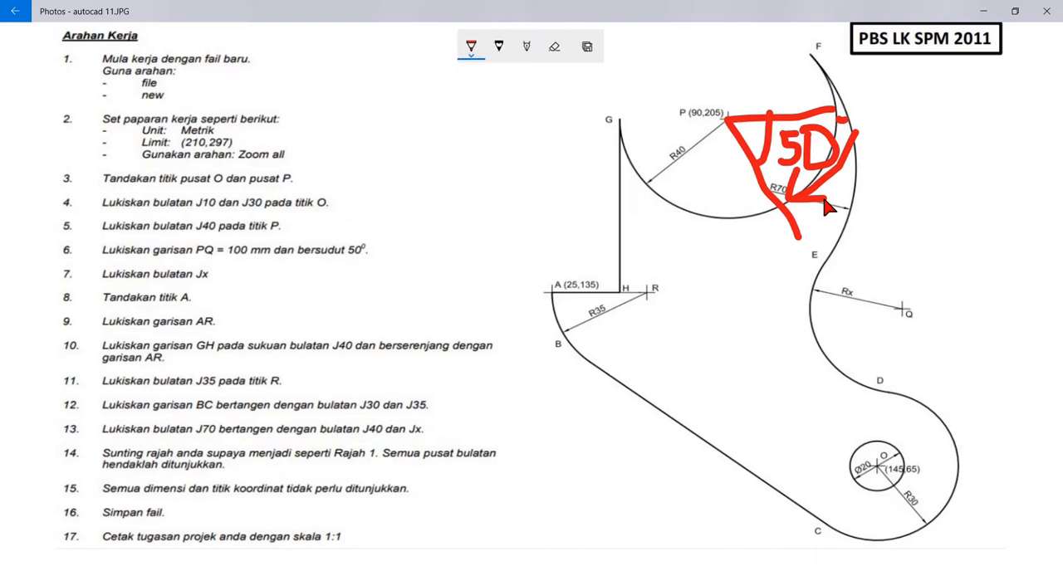
- Return to AutoCAD and make g binaan the current layer
key(alt+Tab)
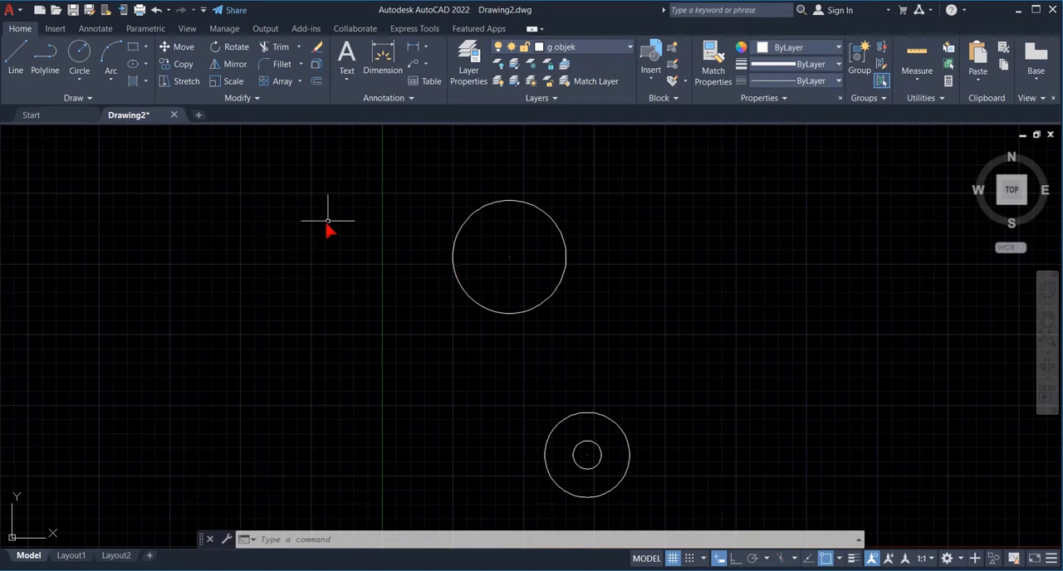
click(627, 48)
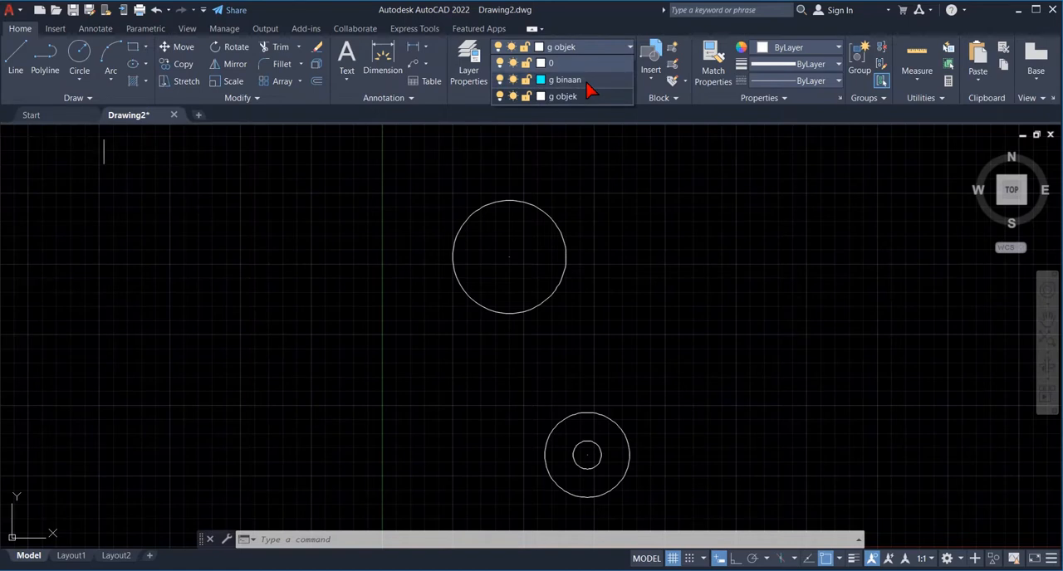
click(586, 83)
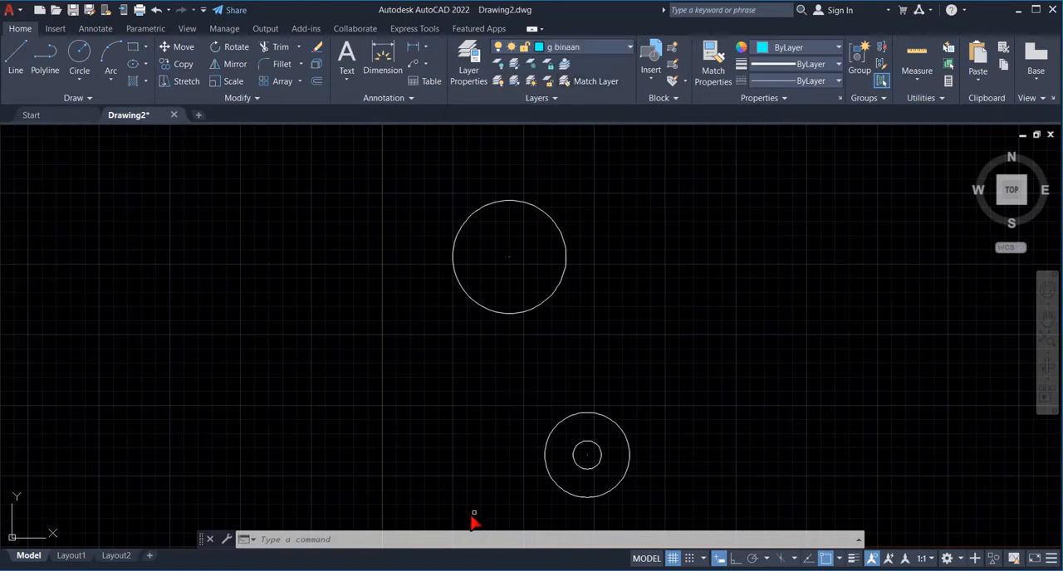
- Draw line PQ from centre P of the radius 40 circle, 100 mm long at an angle of -50°
click(384, 542)
text(line)
key(Return)
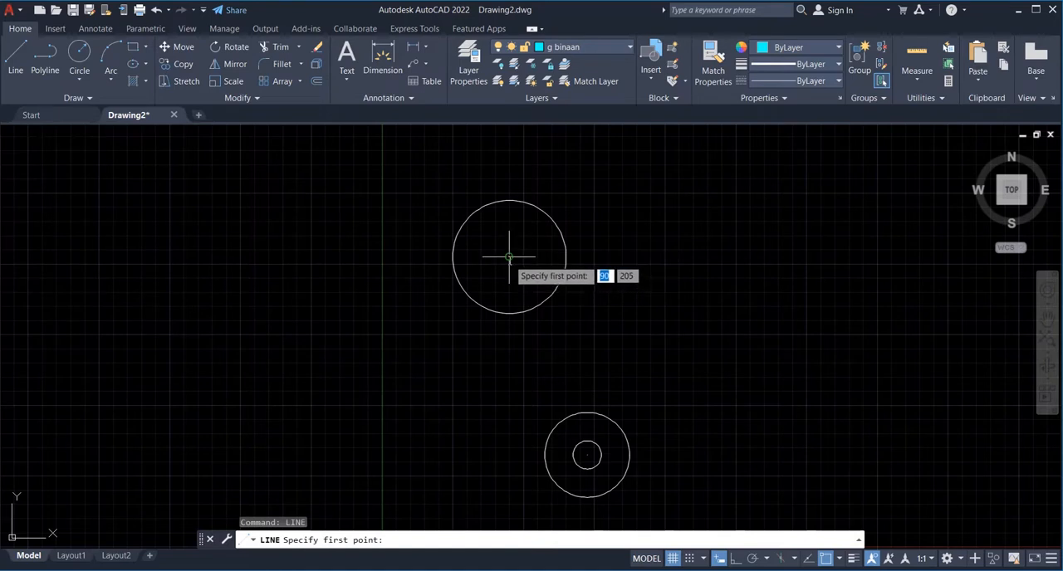
click(509, 257)
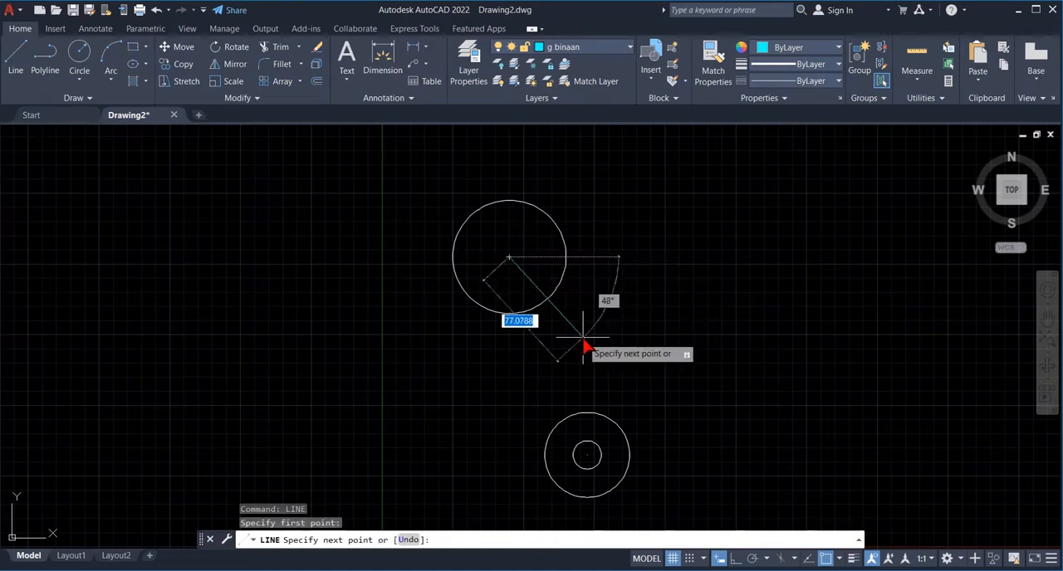
text(@)
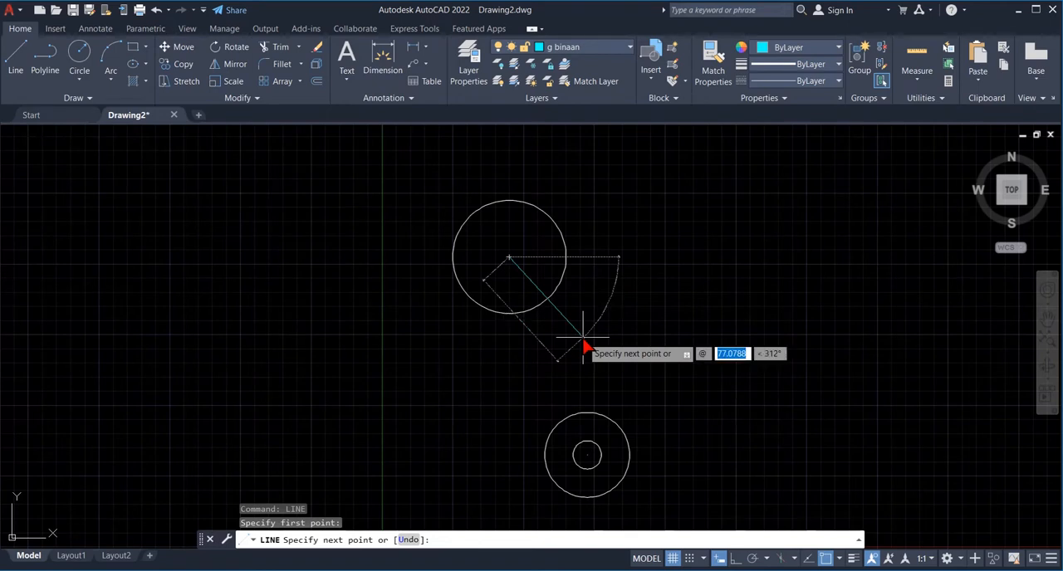
text(100)
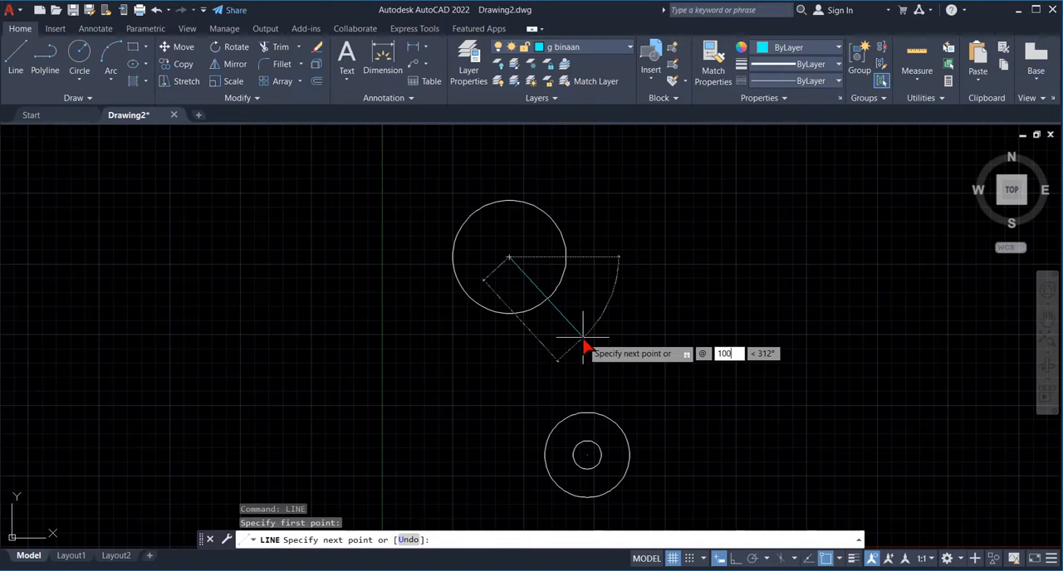
key(Tab)
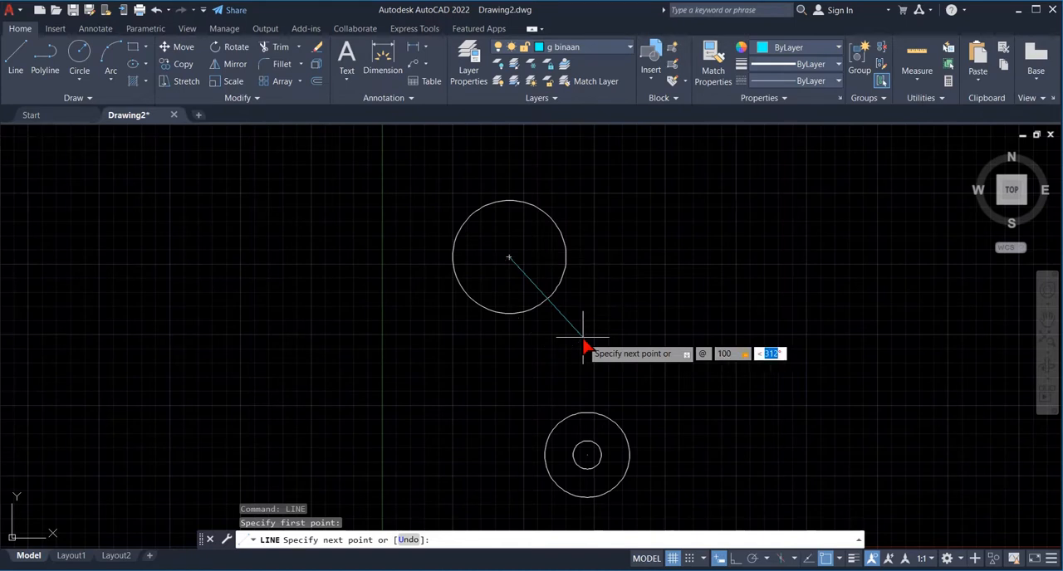
text(-50)
key(Tab)
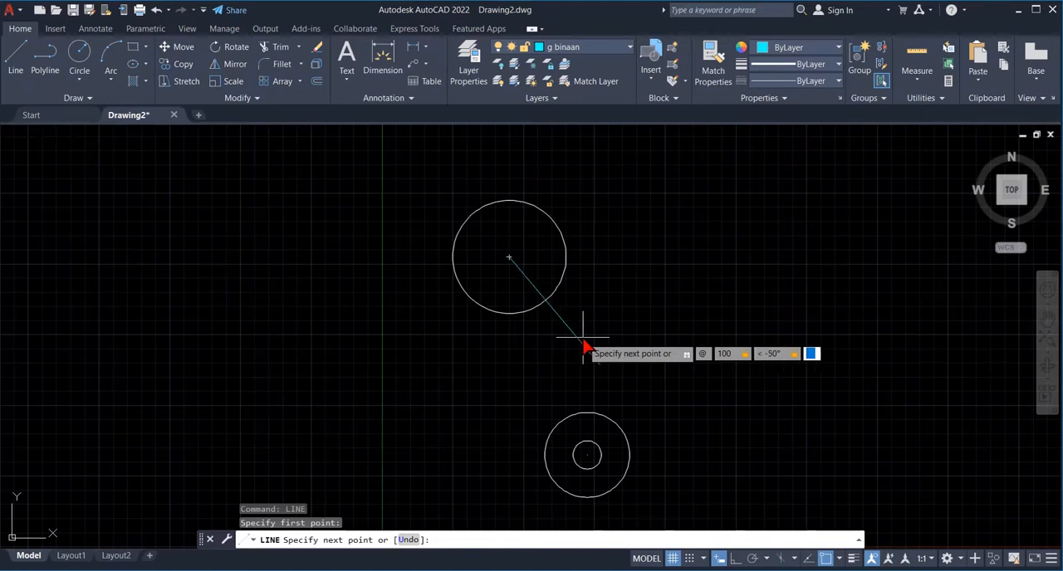
key(Return)
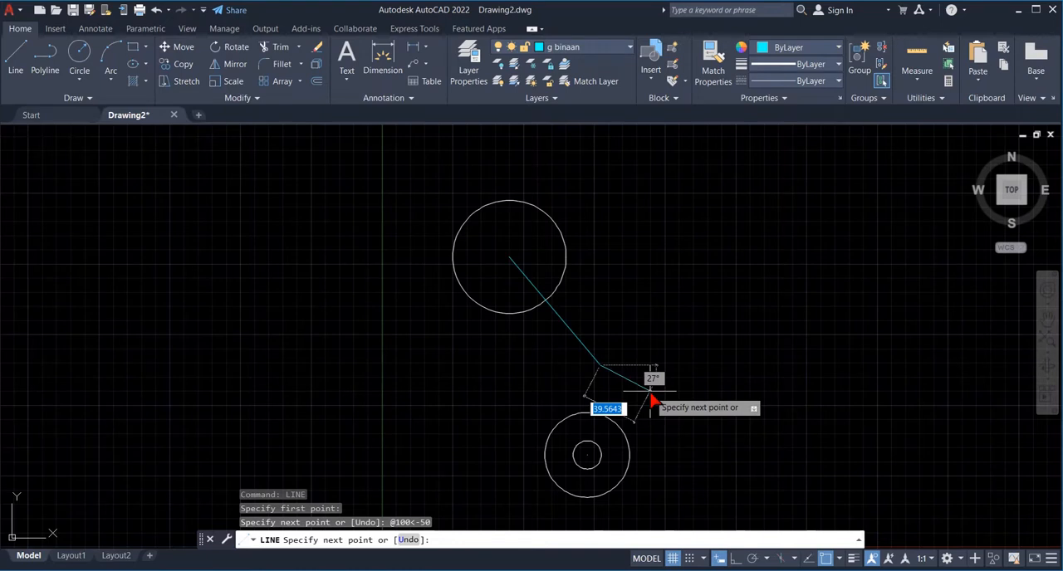
key(Return)
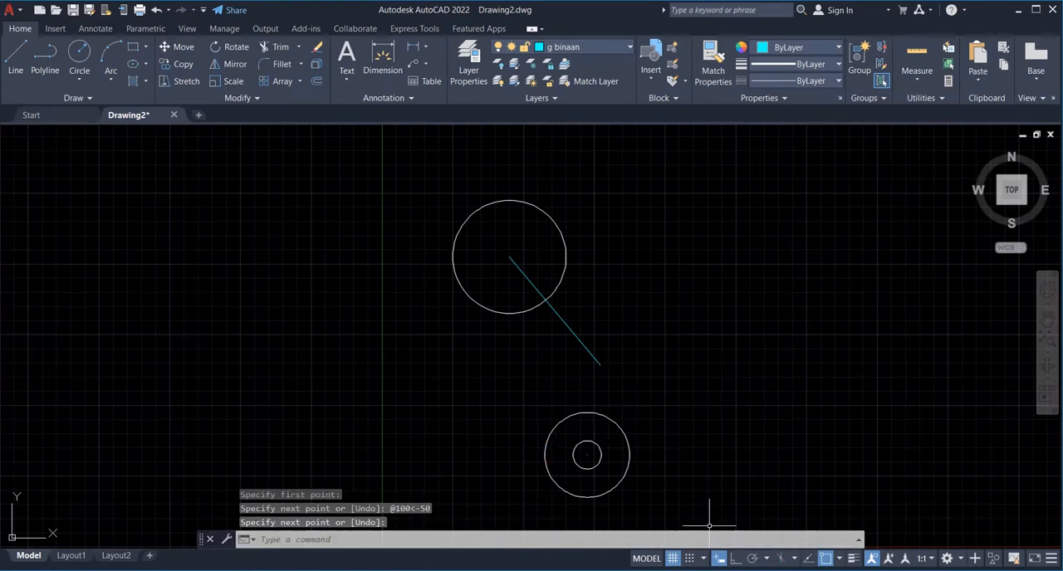
- Consult the exercise sheet in Photos, return to AutoCAD and make g objek the current layer
click(700, 570)
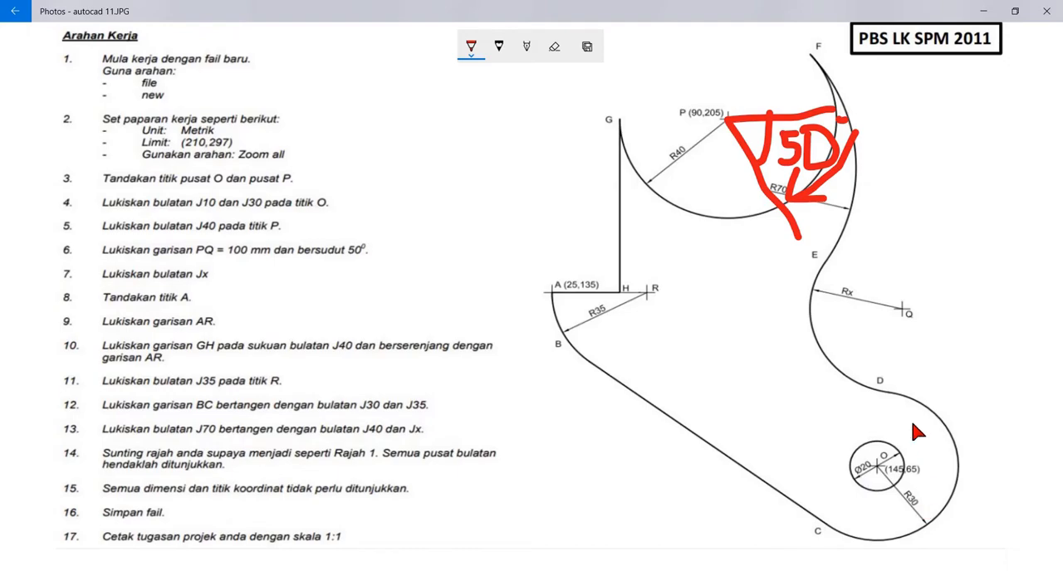
click(667, 570)
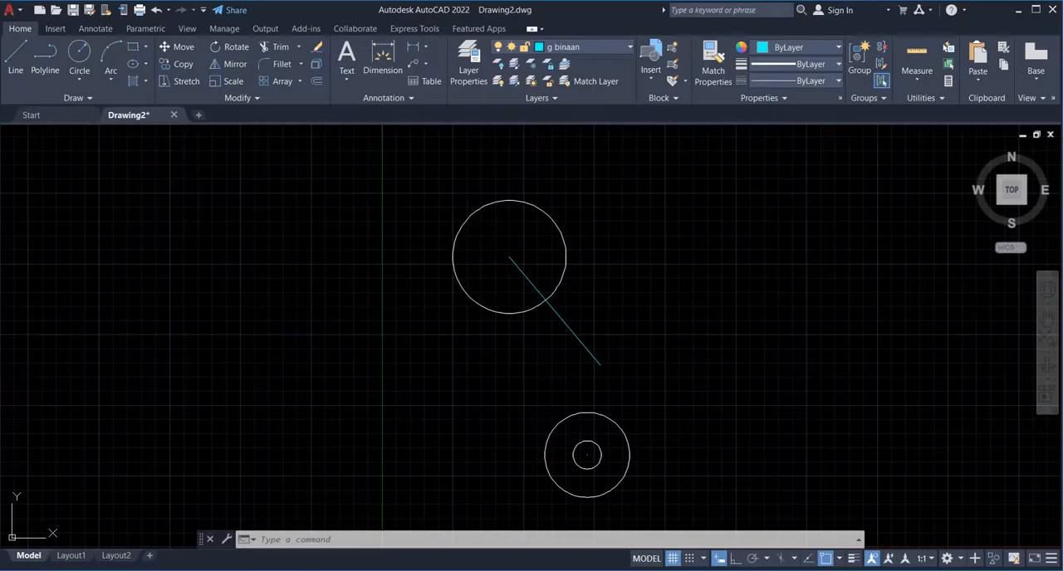
click(630, 48)
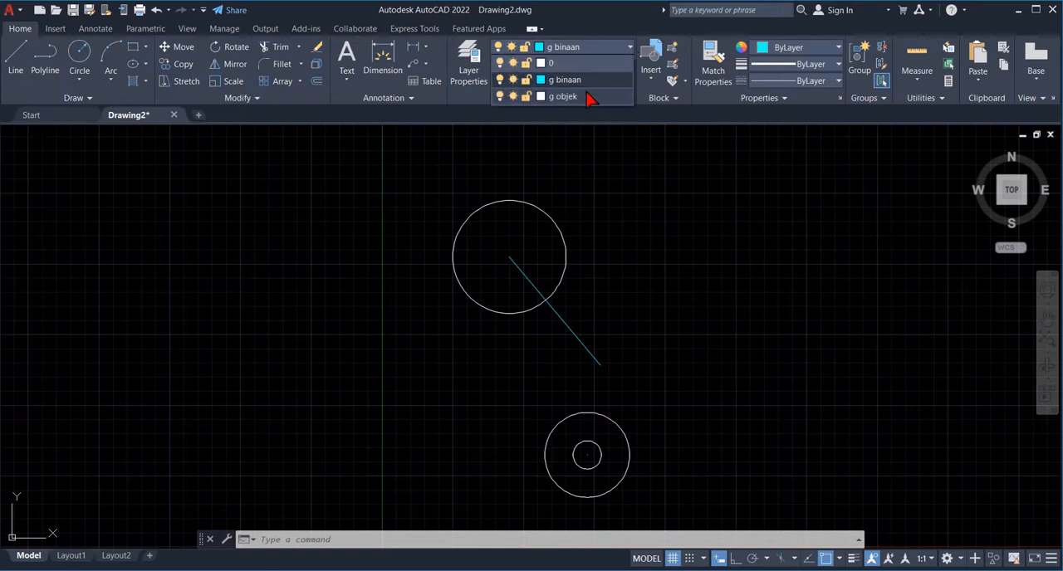
click(589, 96)
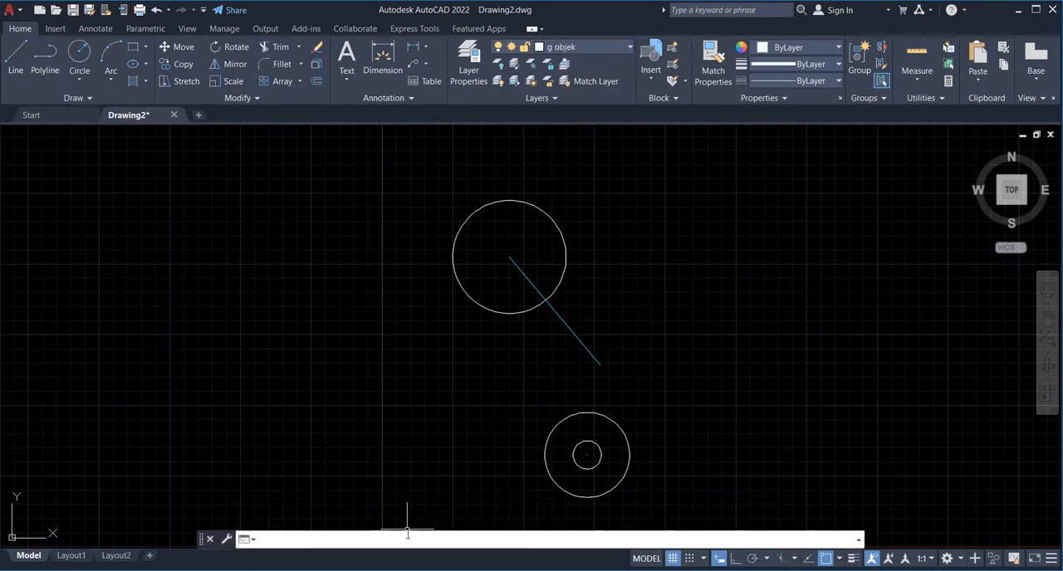
- Draw a circle centred on Q, the lower end of line PQ, tangent to the radius 30 circle, with only the Tangent object snap active
text(circle)
key(Return)
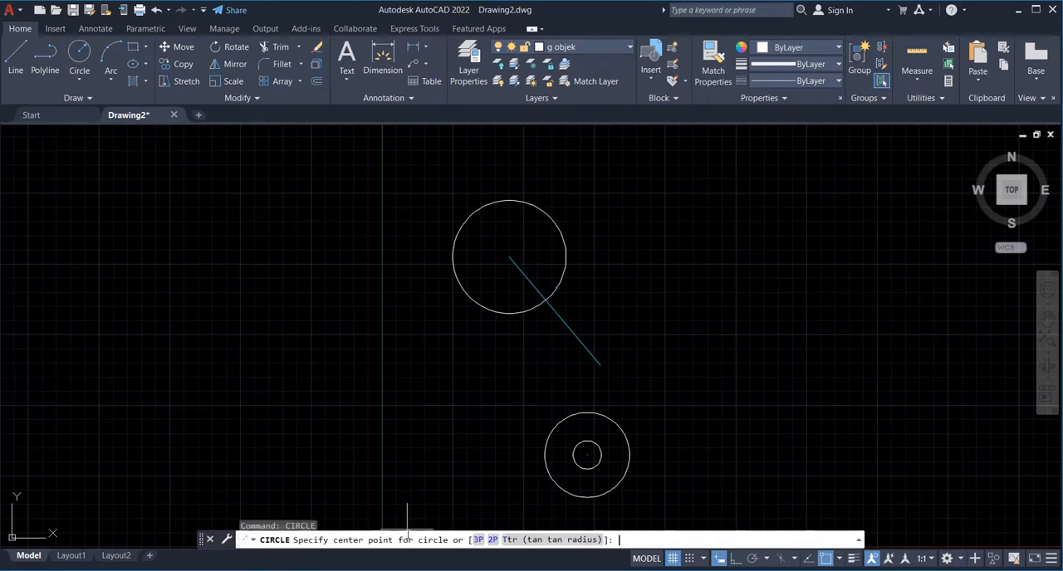
click(600, 365)
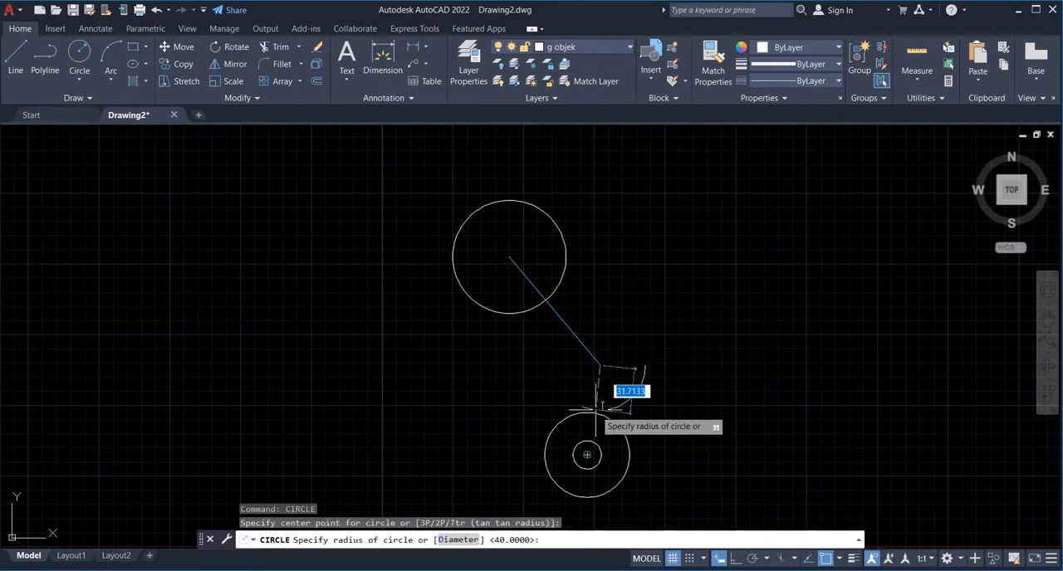
click(839, 560)
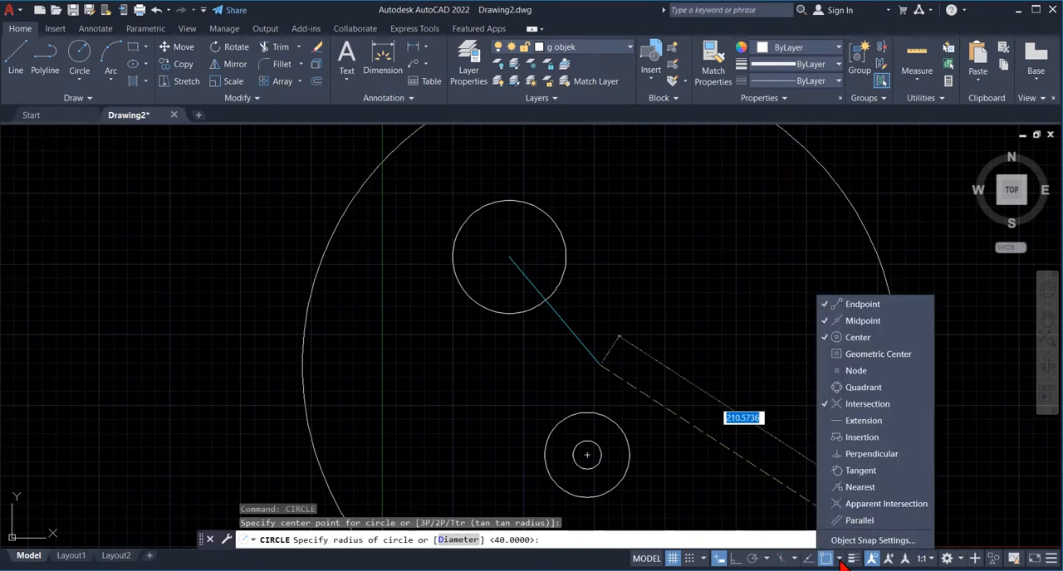
click(858, 321)
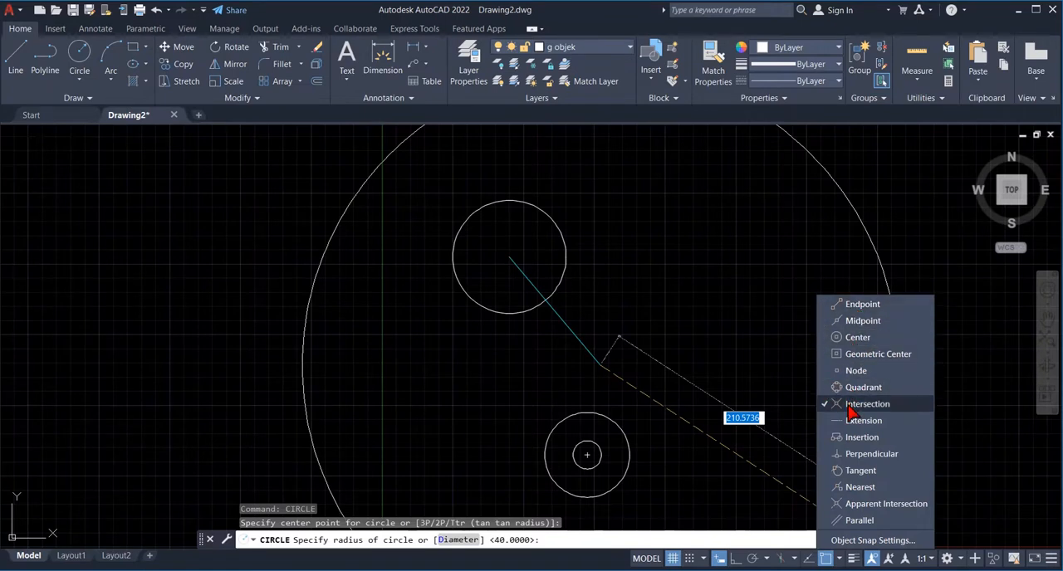
click(855, 471)
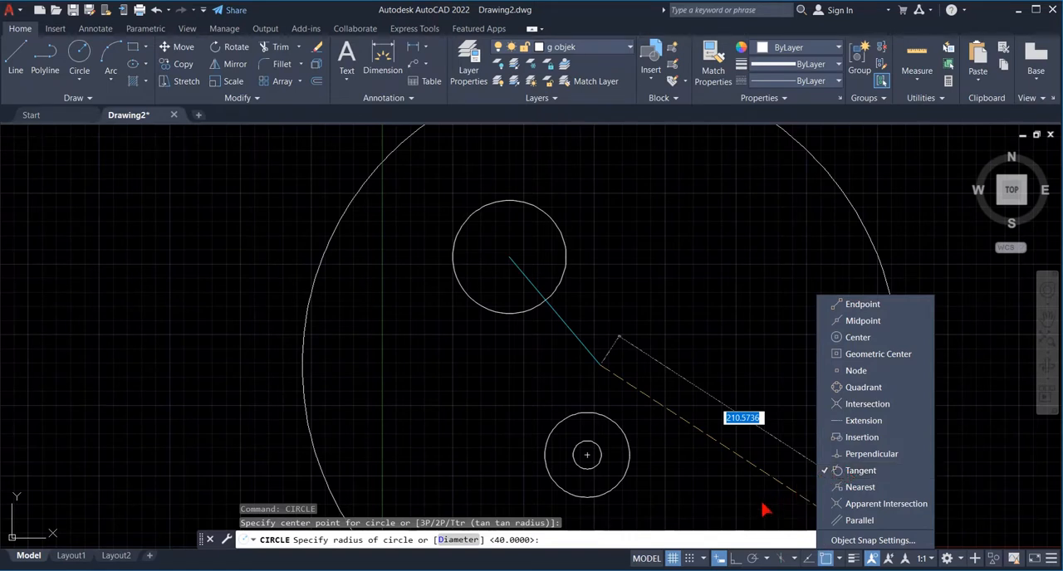
click(763, 505)
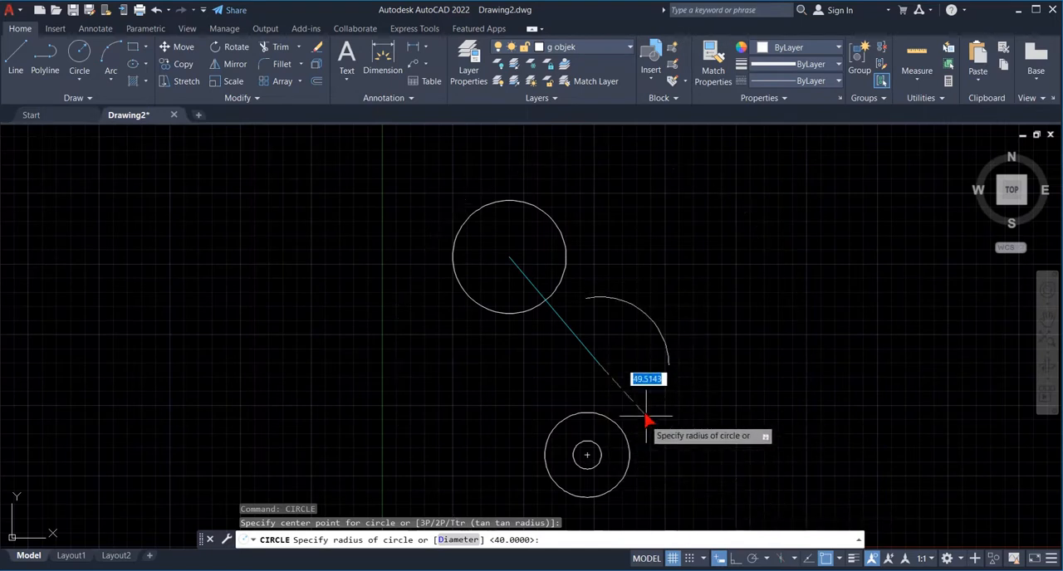
click(602, 425)
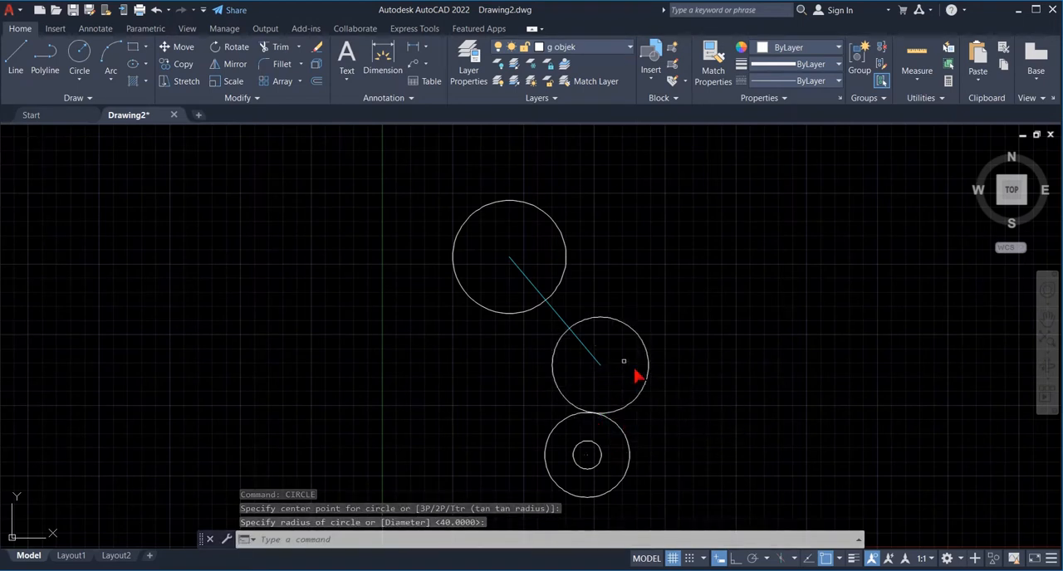
- Check the exercise sheet in Photos, return to AutoCAD and make g binaan the current layer
click(276, 570)
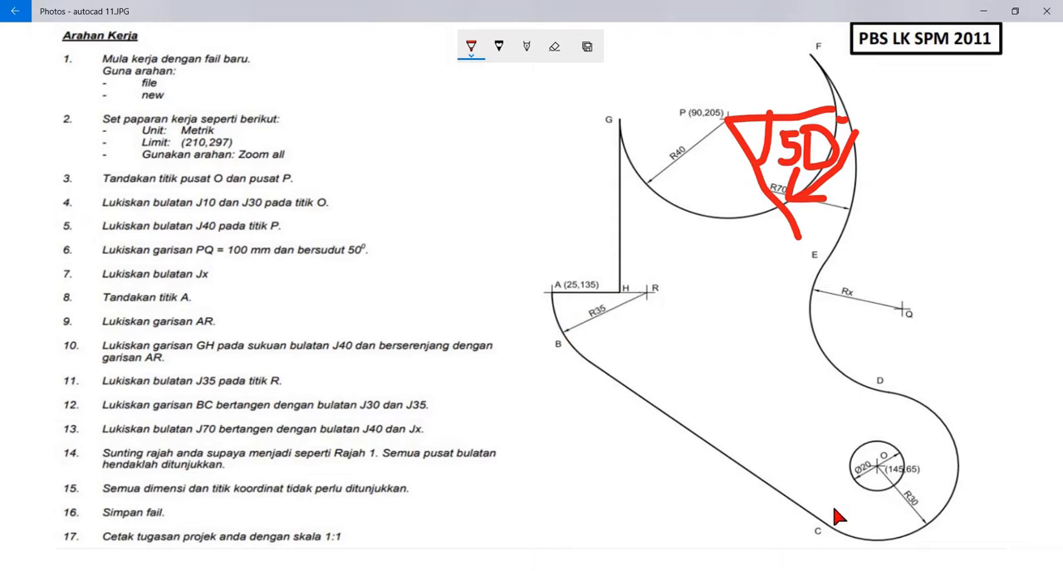
click(664, 570)
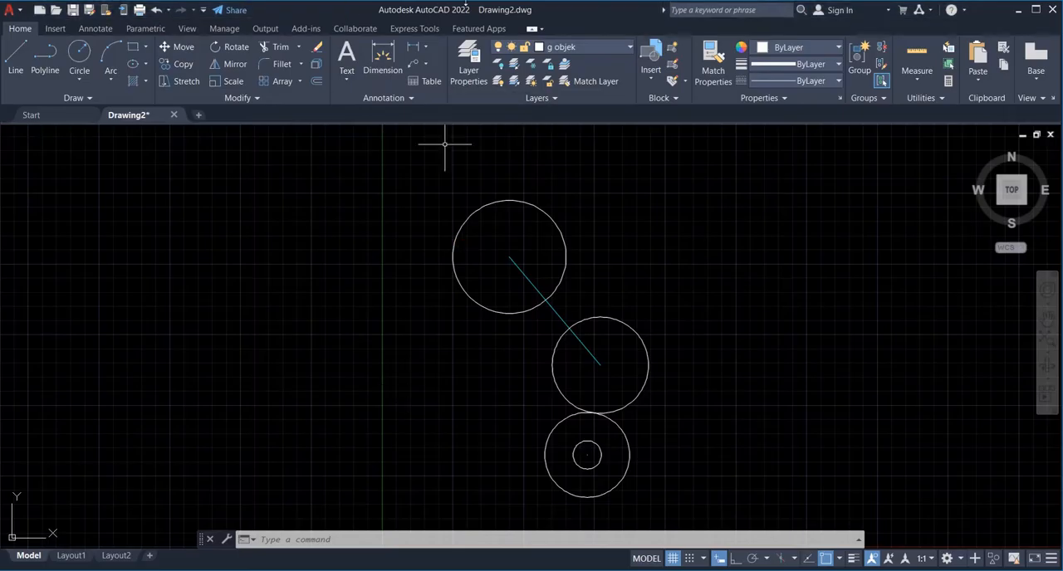
click(629, 48)
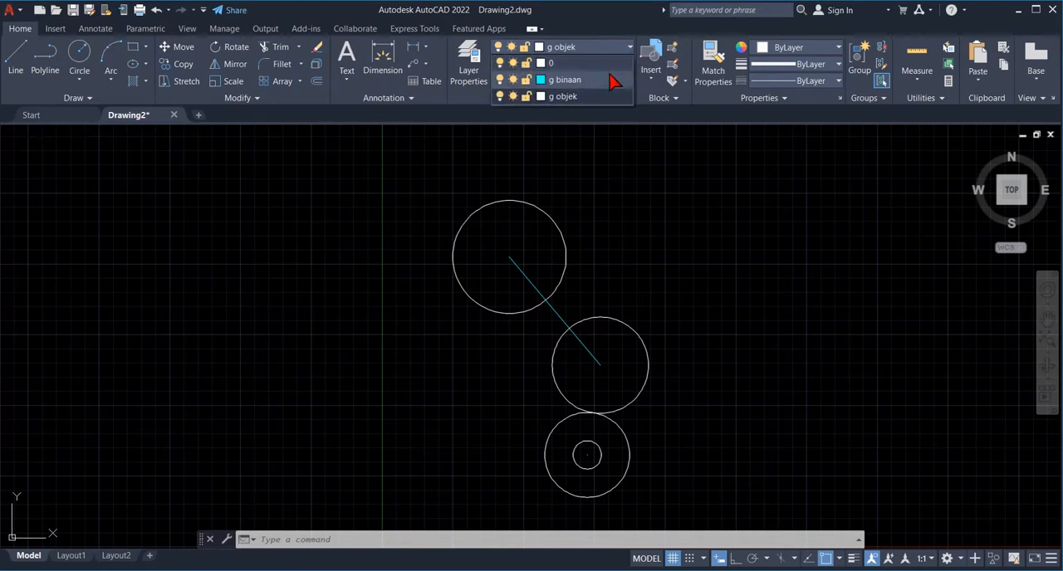
click(609, 79)
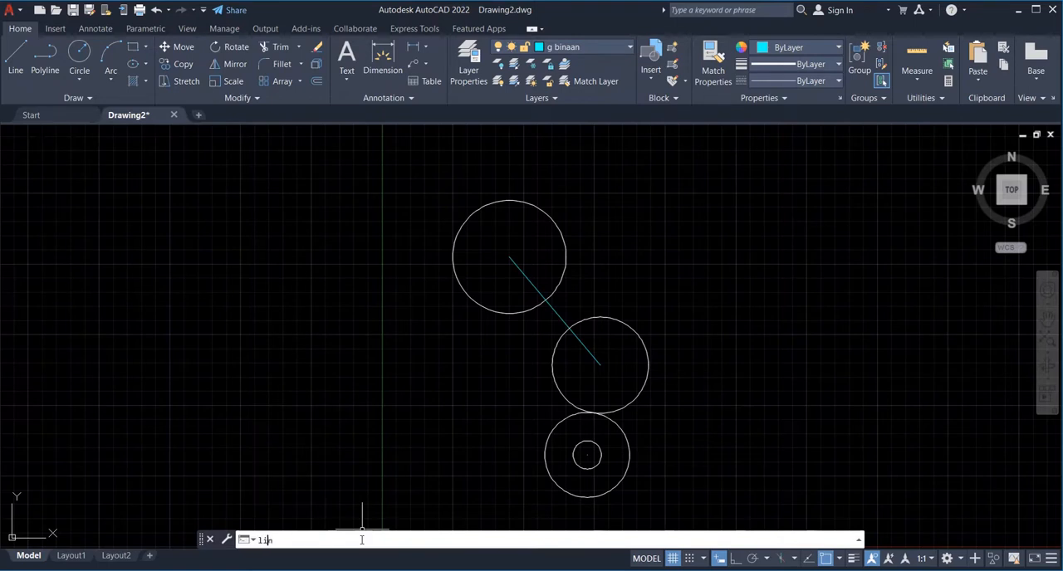
- Draw construction line AR from point A at 25,135, 35 mm long at 0°
key(Return)
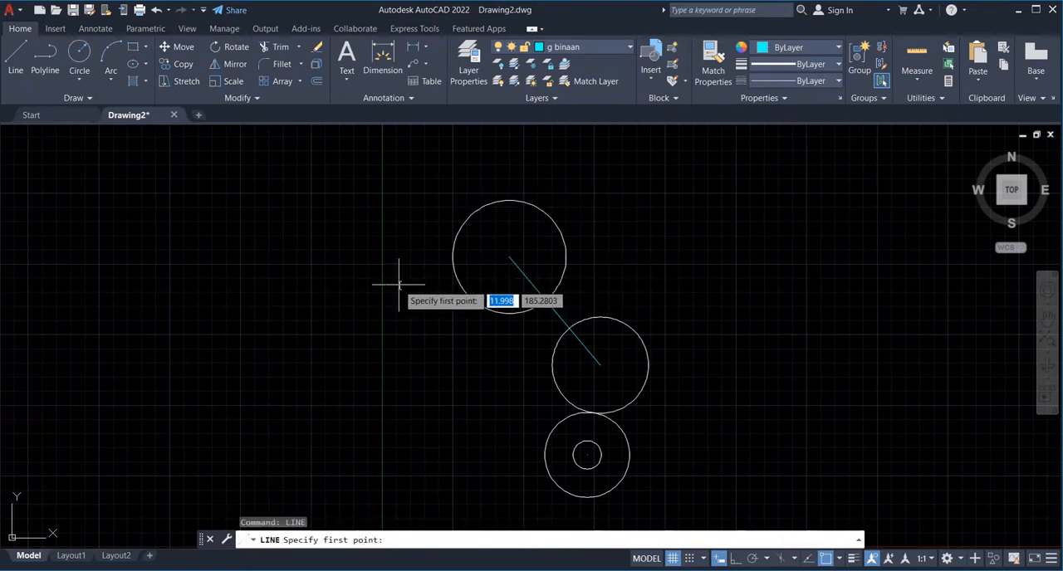
text(25)
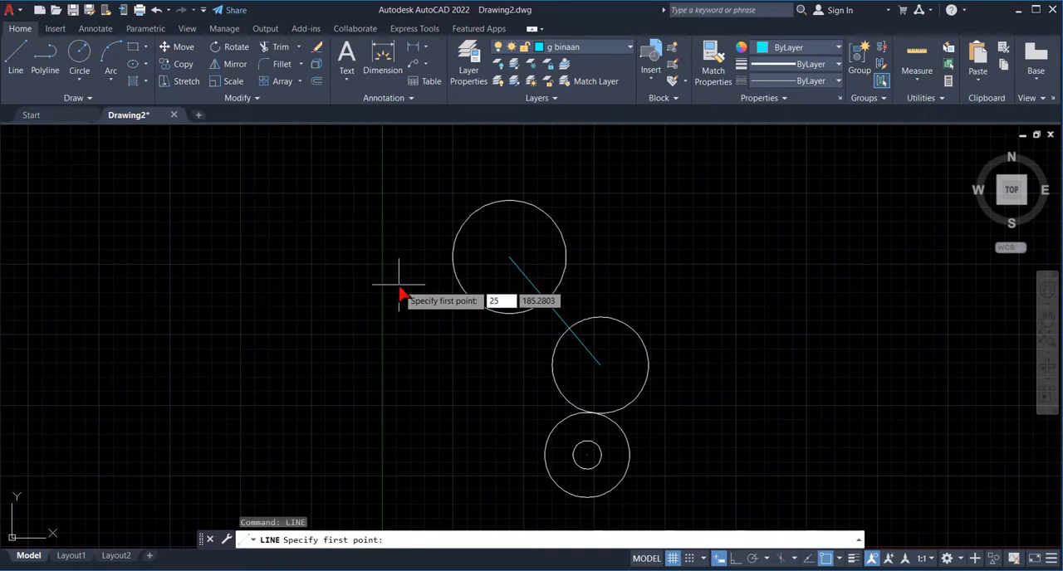
key(Tab)
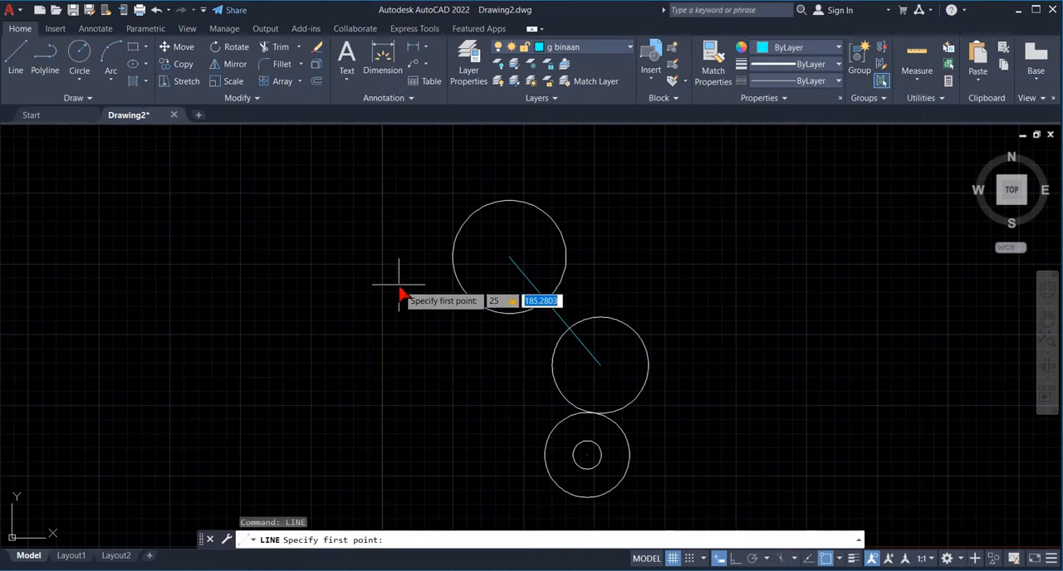
text(135)
key(Return)
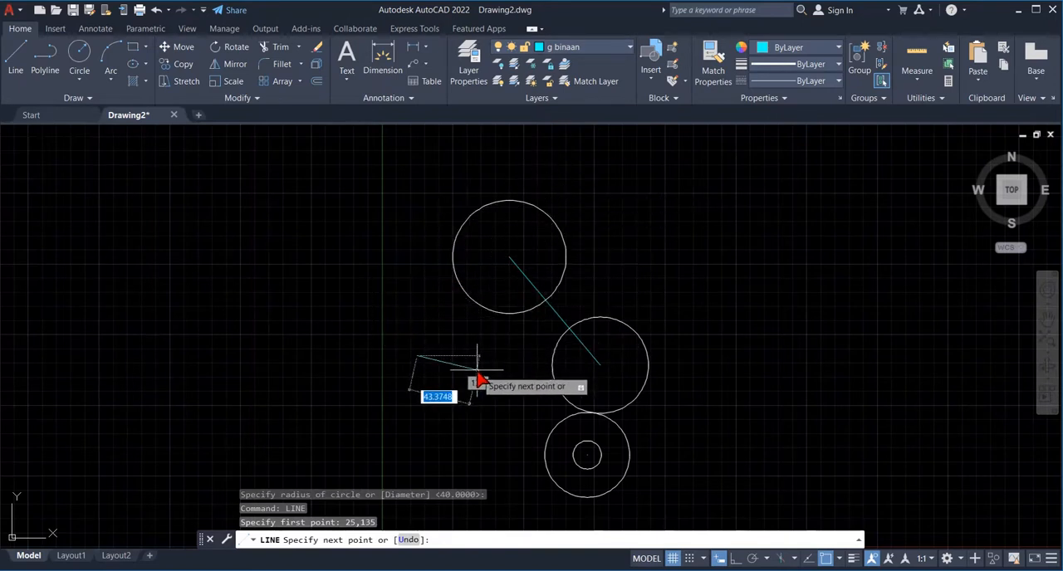
text(@35)
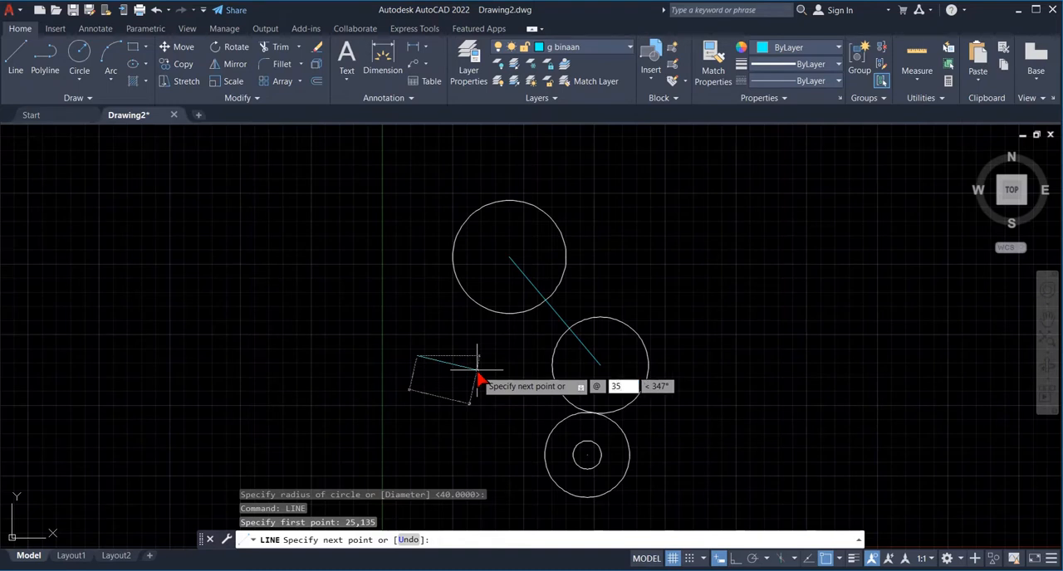
key(Tab)
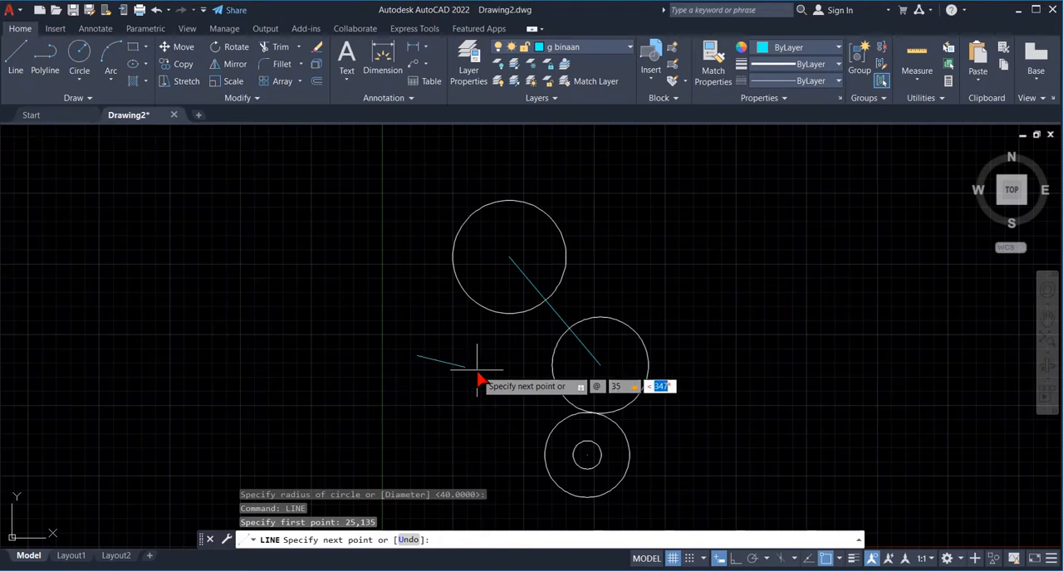
text(0)
key(Return)
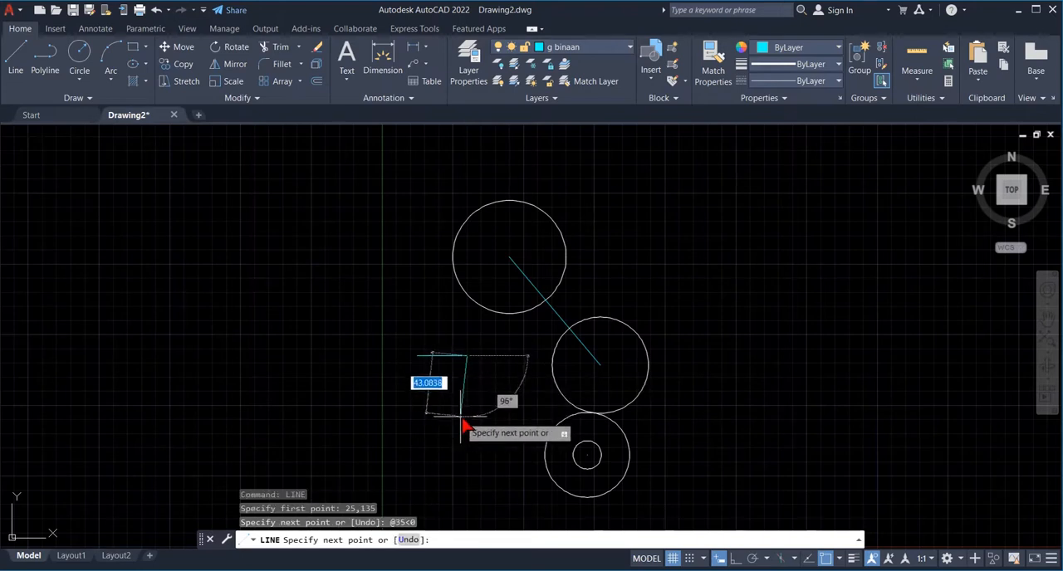
key(Return)
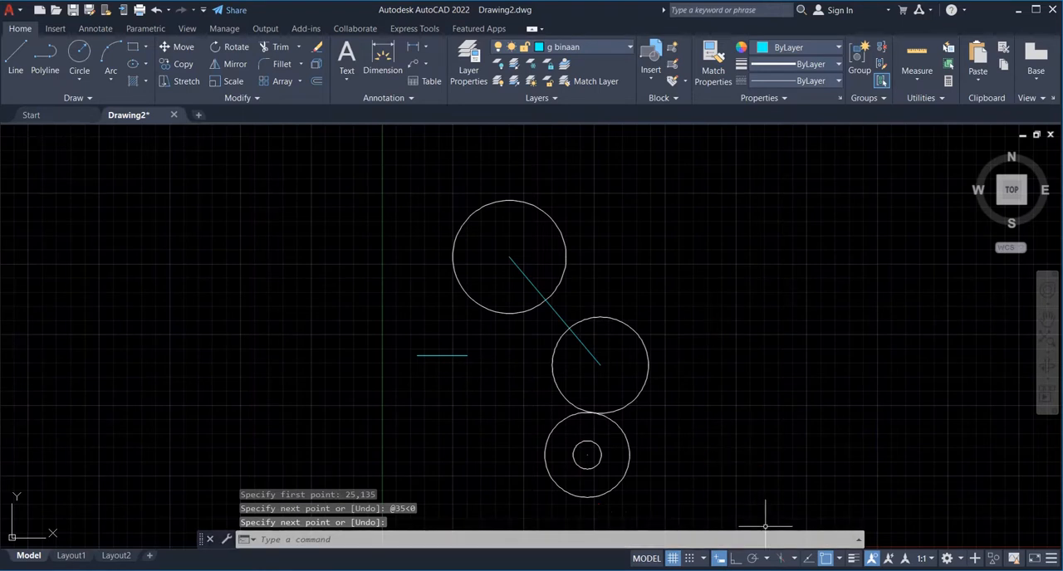
- Review the exercise sheet in Photos for the lines and circles that follow line AR, and return to AutoCAD
mouse_move(700, 570)
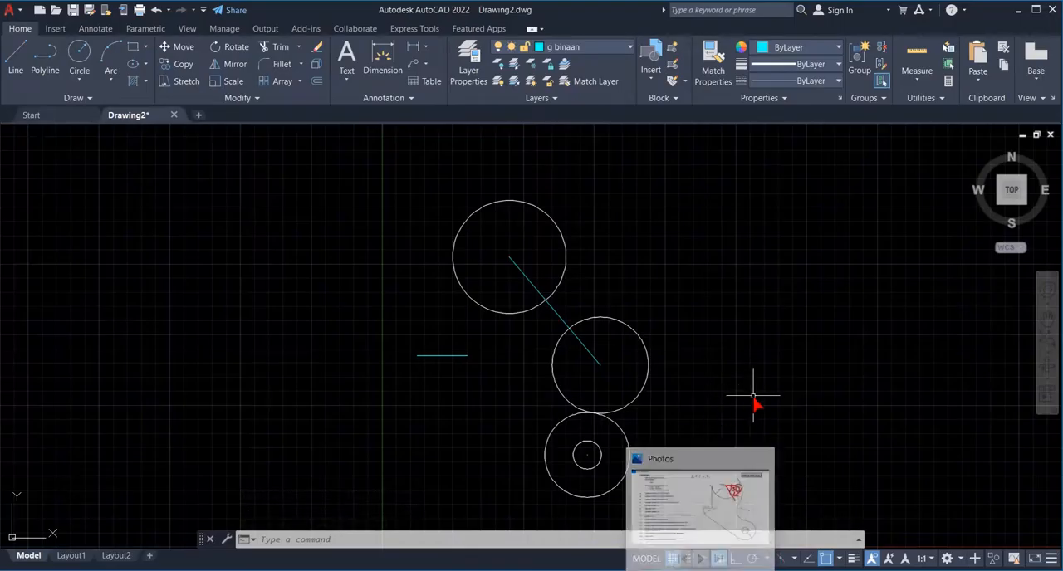
mouse_move(732, 568)
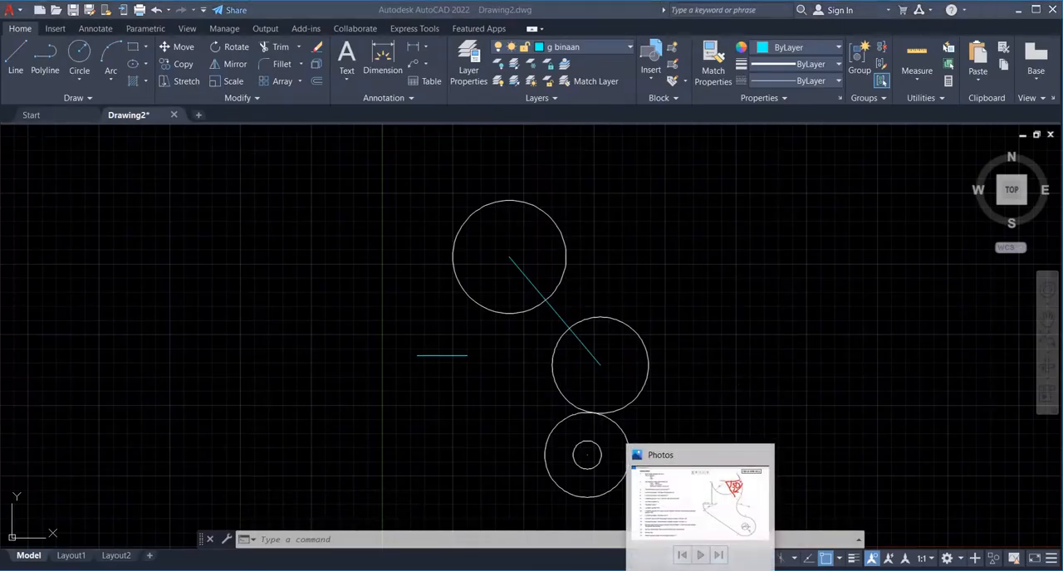
click(730, 502)
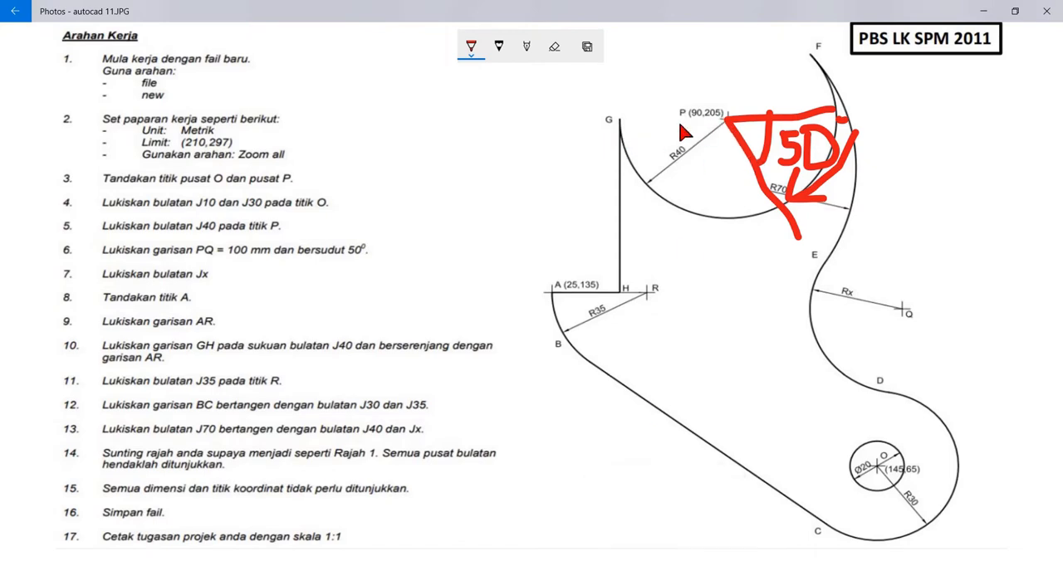
key(alt+Tab)
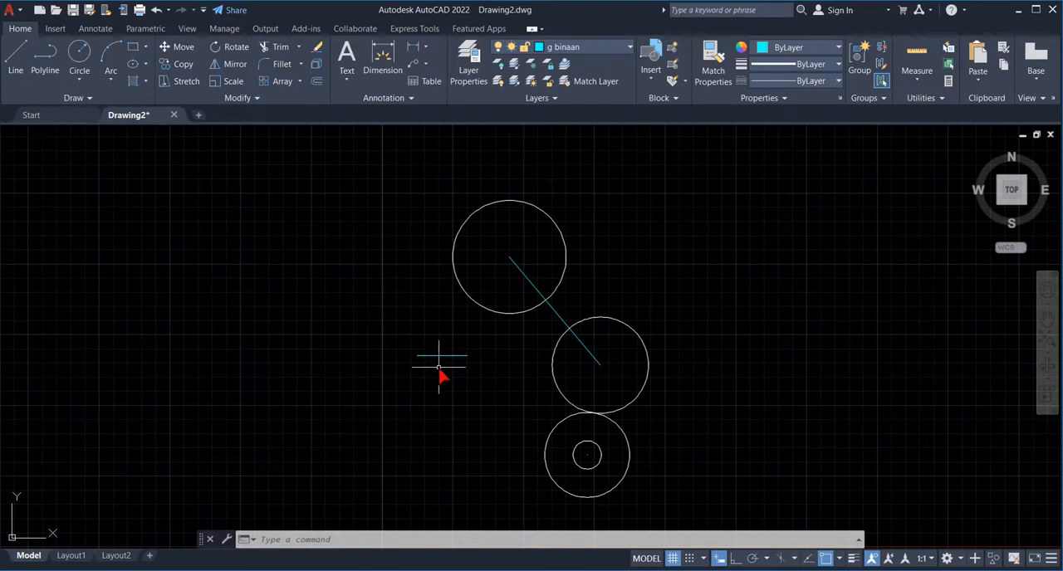
- Begin a new line on the g binaan layer and turn on the Endpoint, Midpoint, Center and Intersection object snaps alongside Tangent
key(Return)
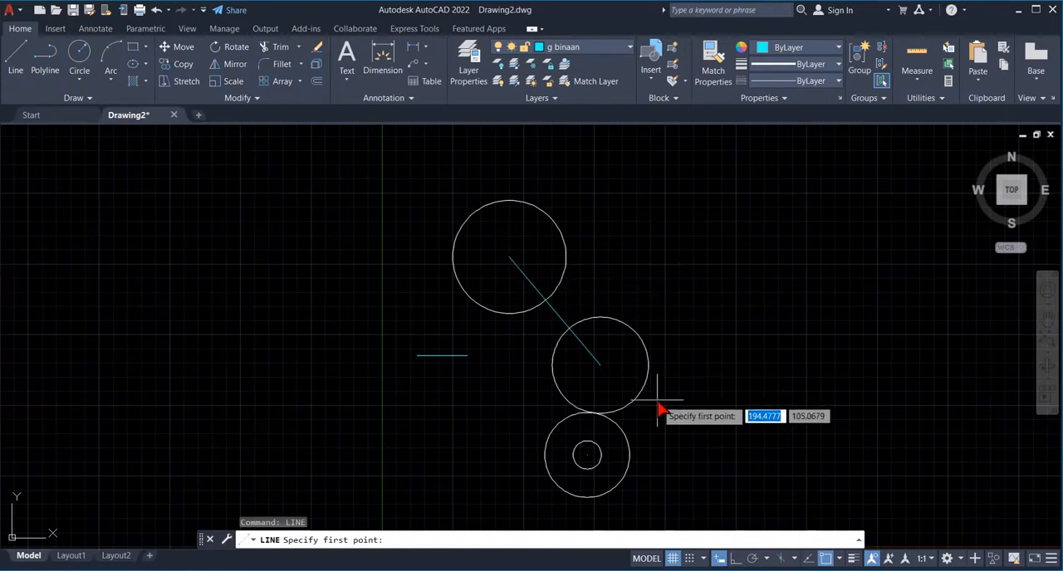
click(840, 558)
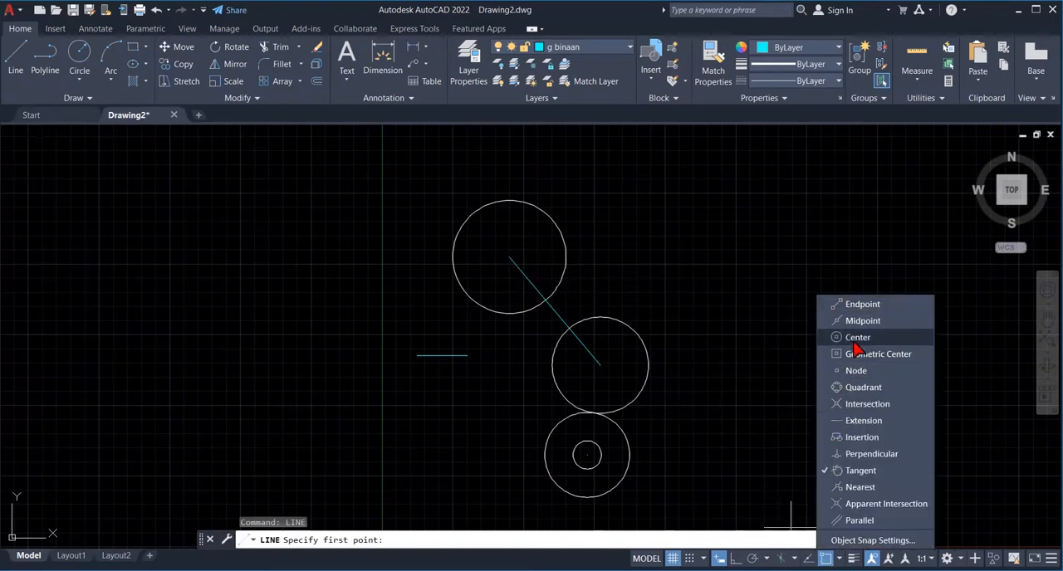
click(544, 252)
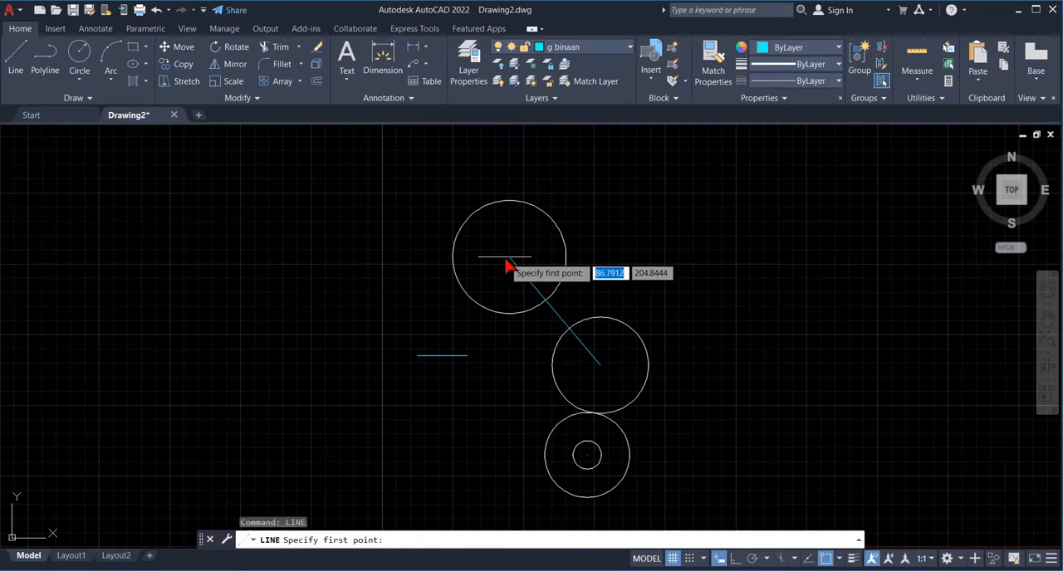
click(837, 558)
click(843, 321)
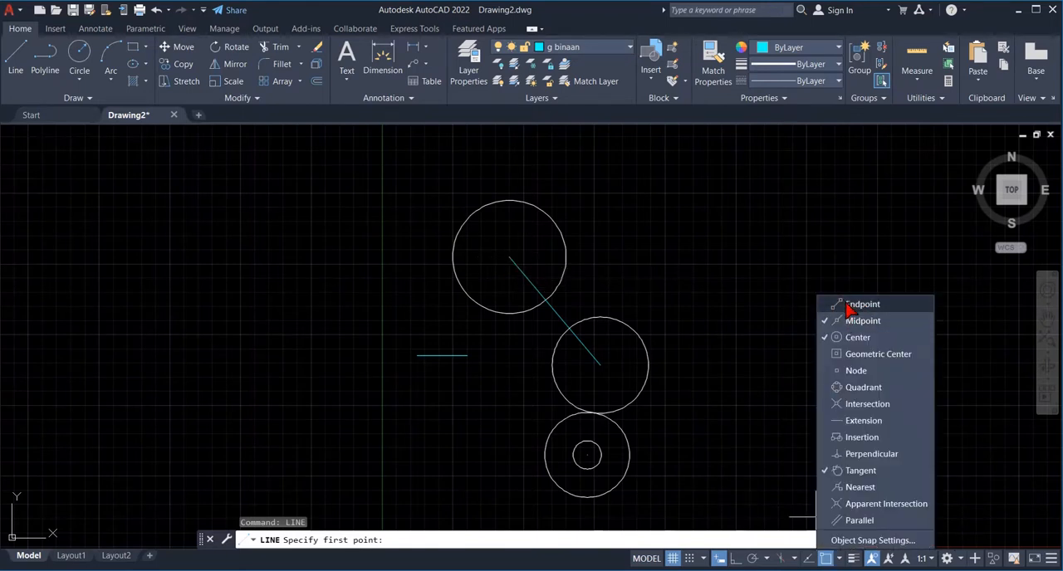
click(852, 404)
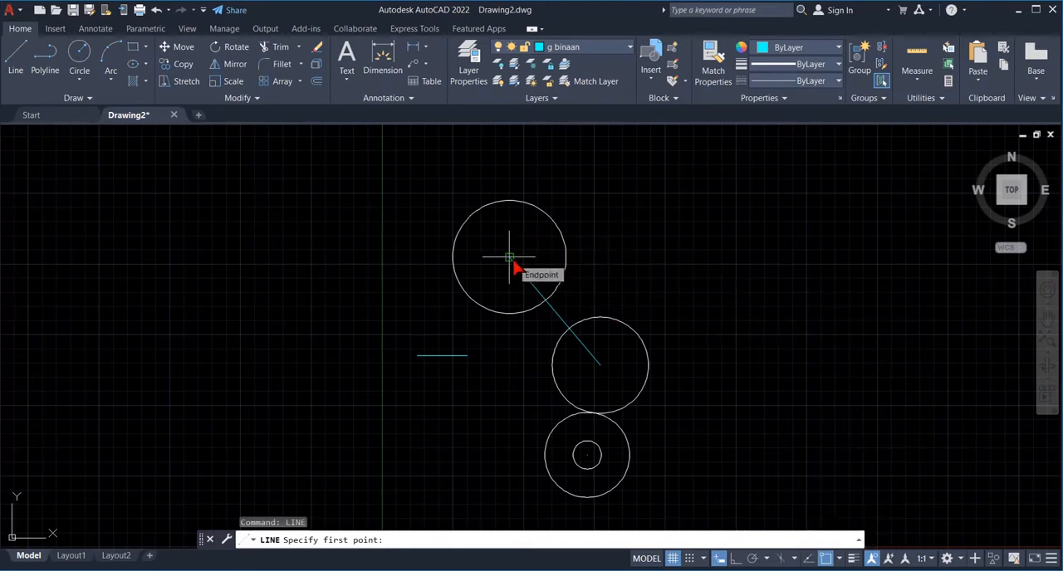
- Draw a construction line PG from centre P of the uppermost circle, 40 mm long at 180°
click(512, 266)
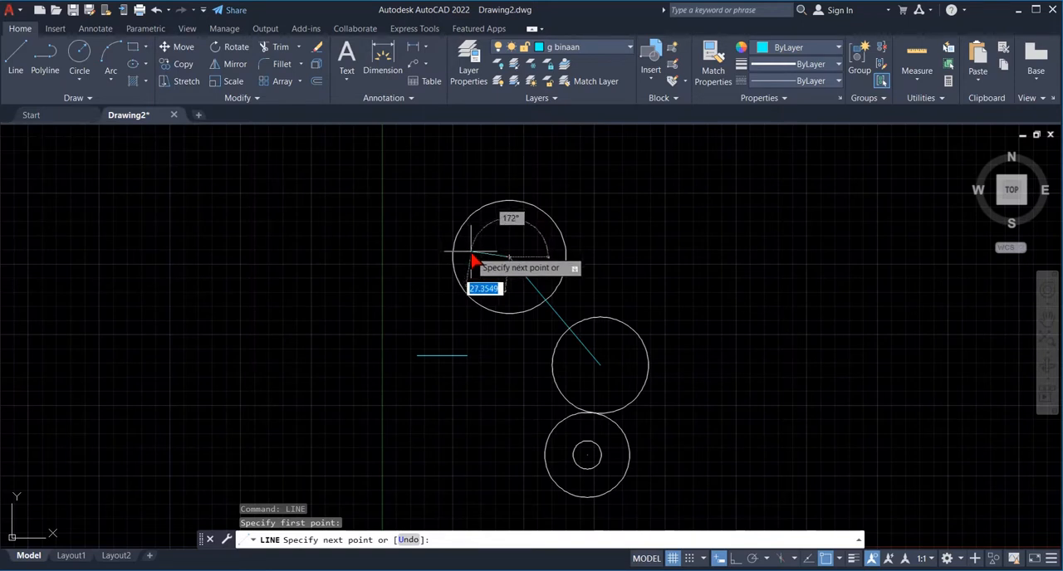
text(@)
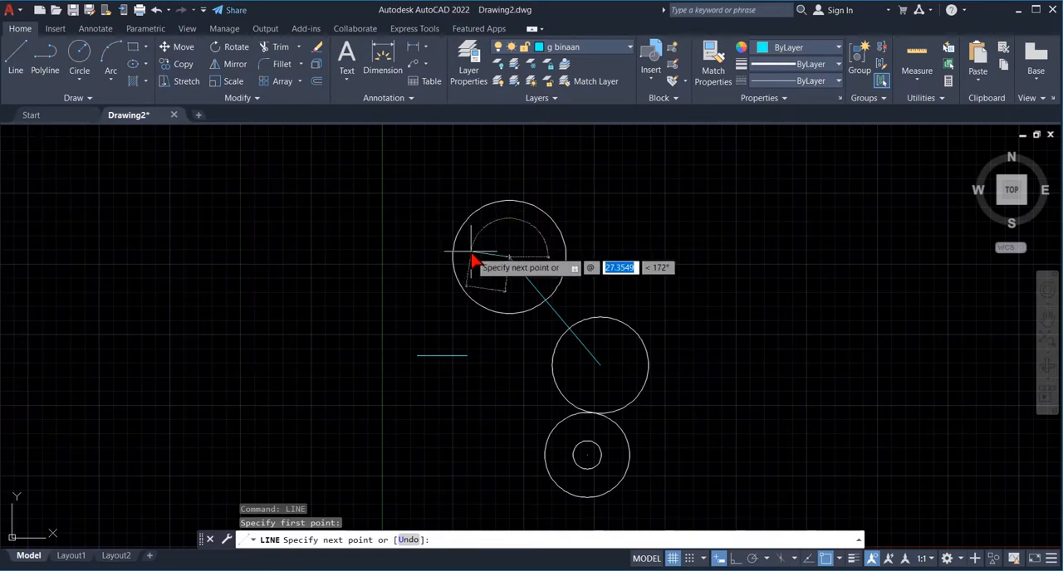
text(40)
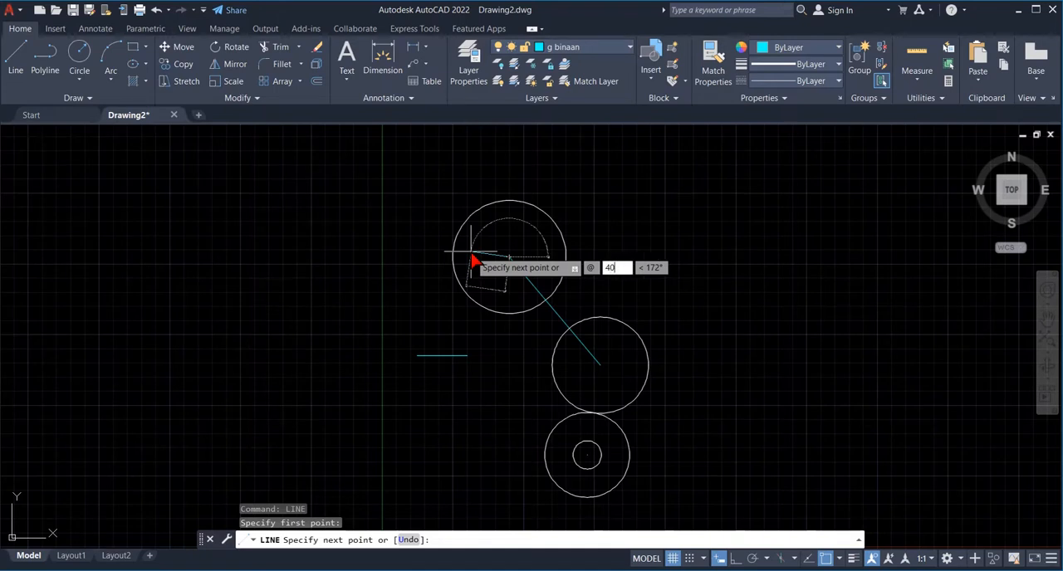
key(Tab)
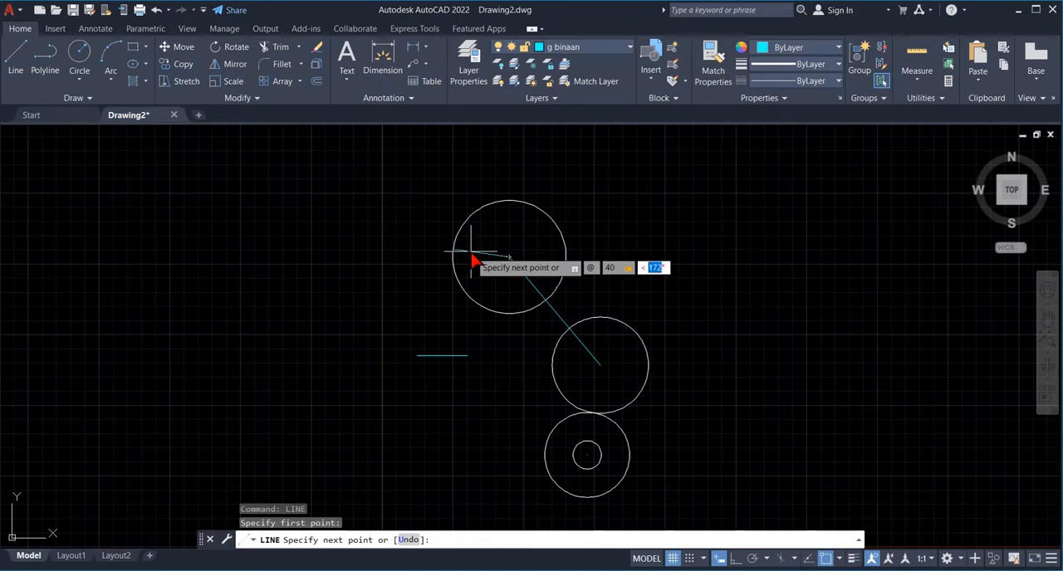
text(180)
key(Return)
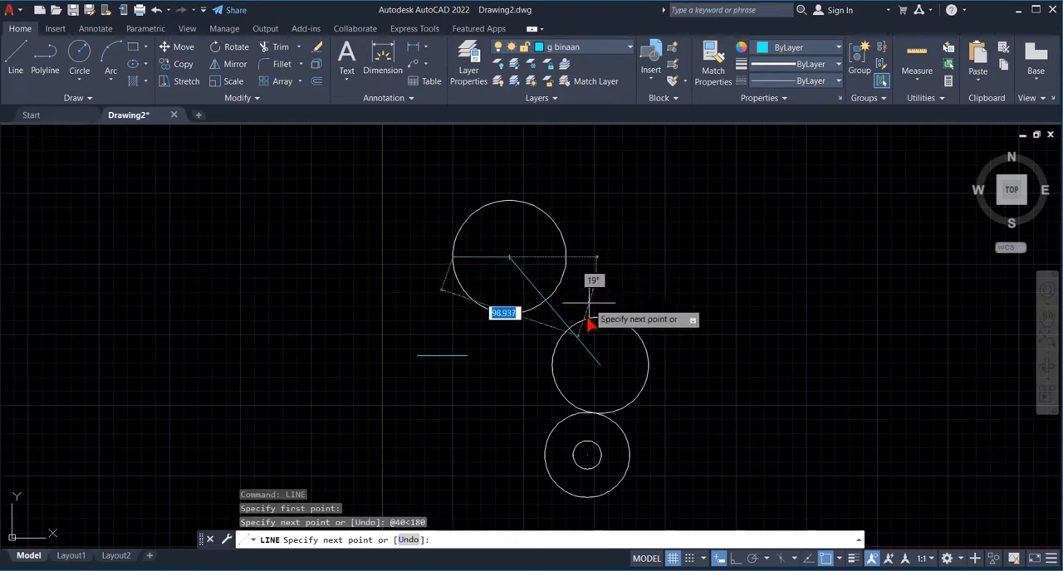
key(Return)
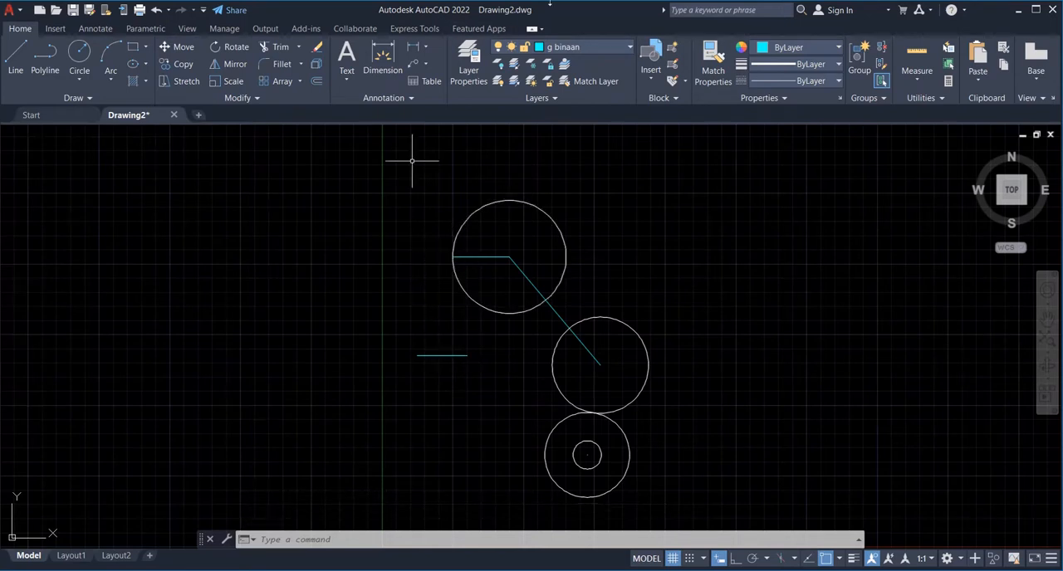
- Make g objek the current layer and draw line GH from the outer end of PG perpendicular to line AR, using the Perpendicular object snap
click(630, 49)
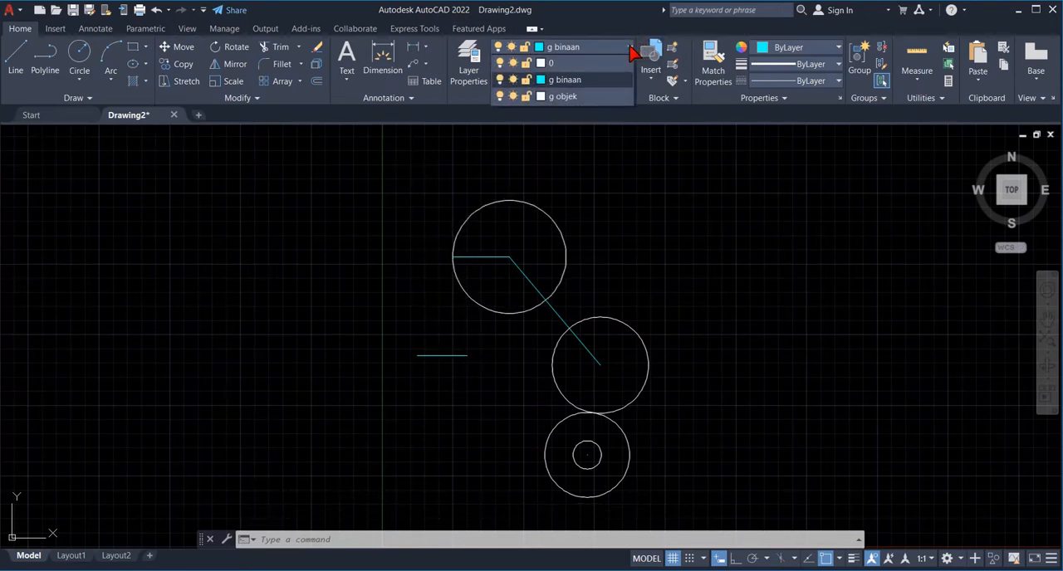
click(573, 97)
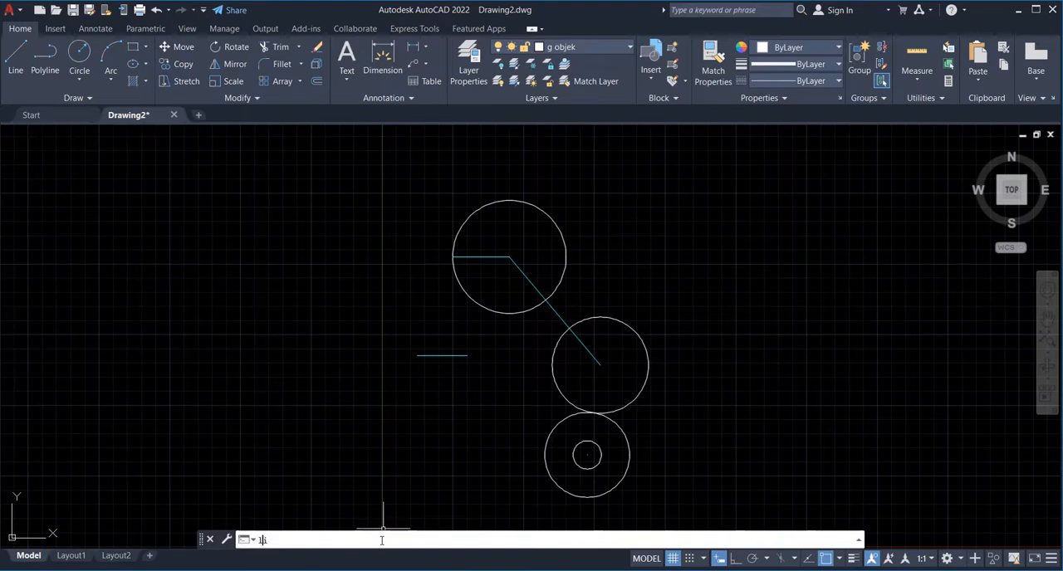
text(line)
key(Return)
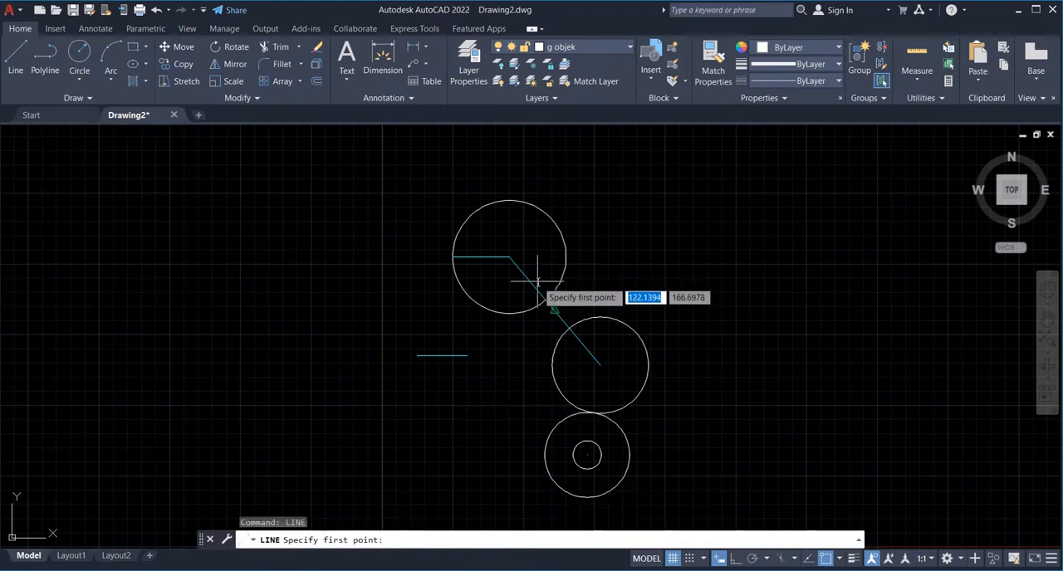
click(453, 257)
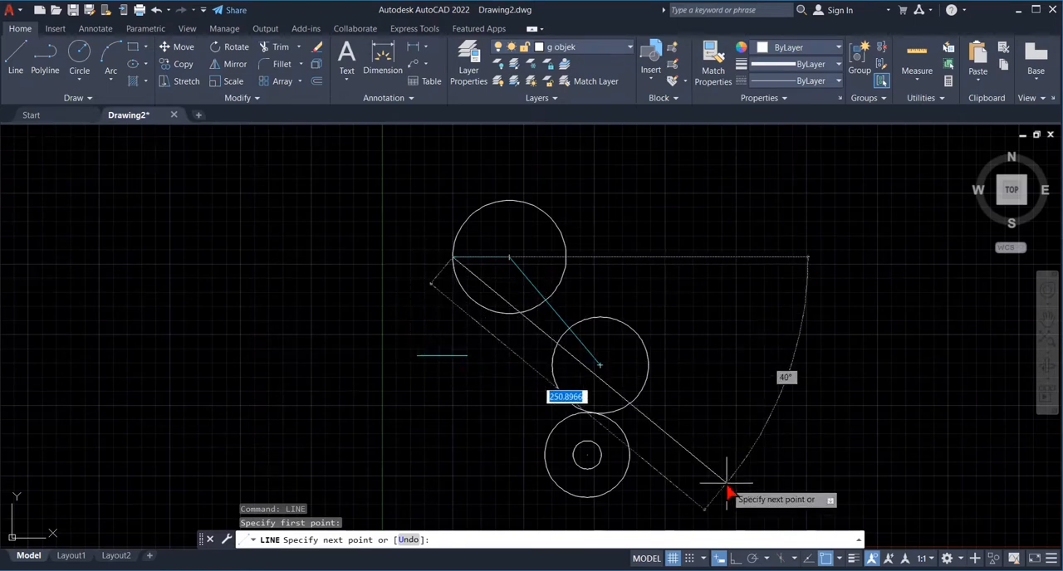
click(839, 558)
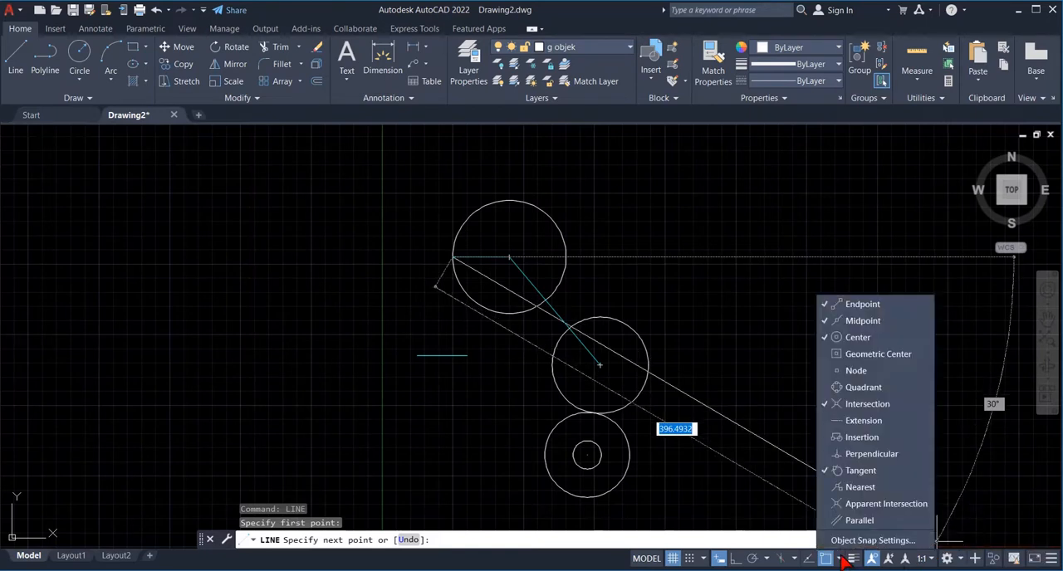
click(837, 307)
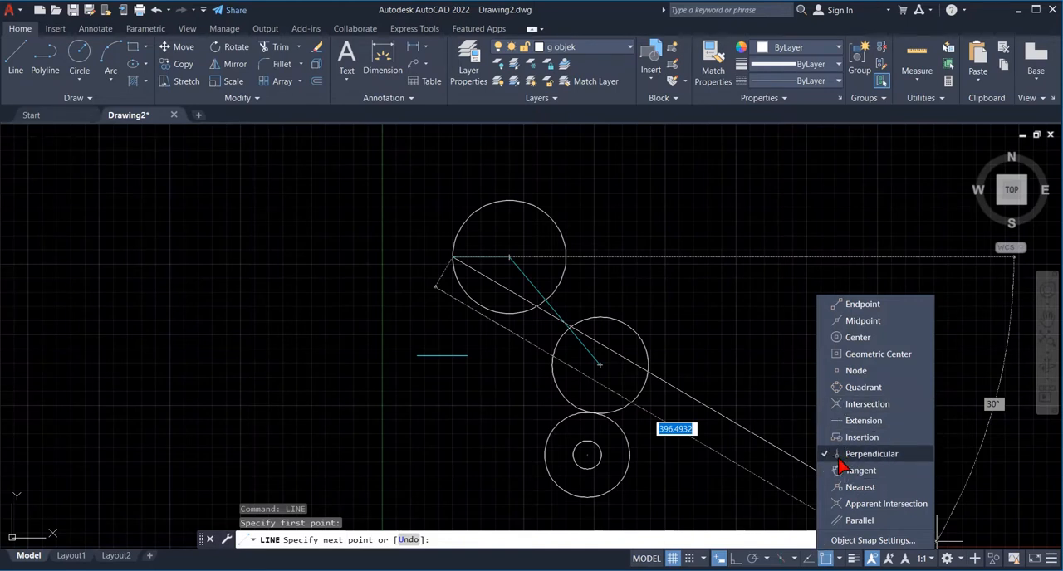
click(689, 496)
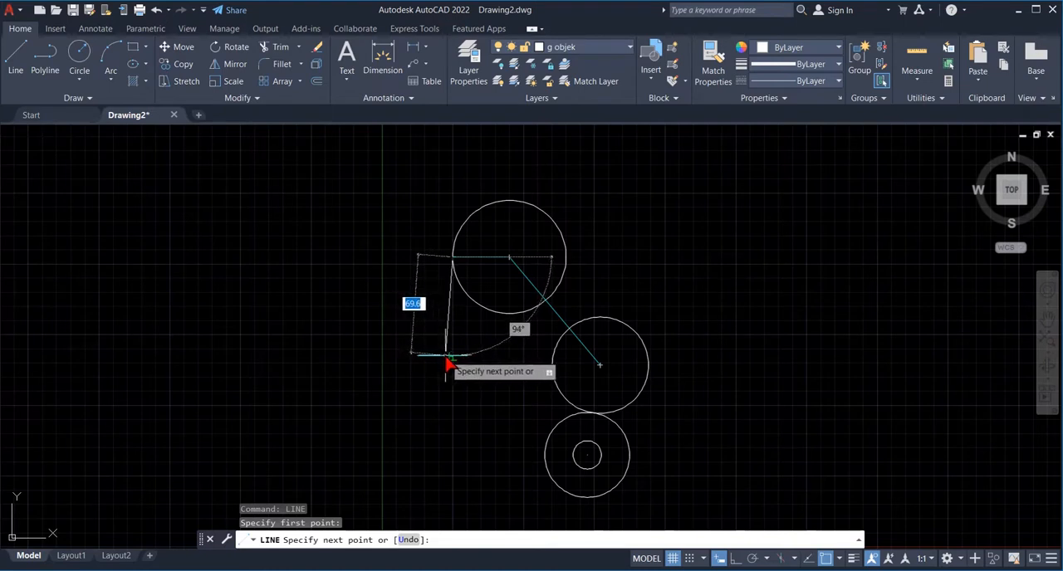
click(452, 358)
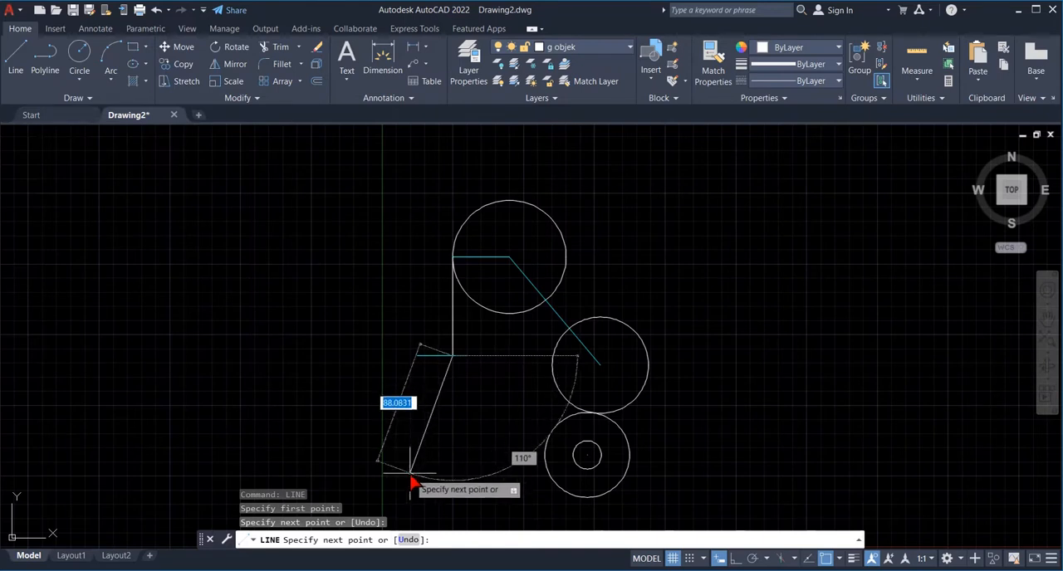
key(Return)
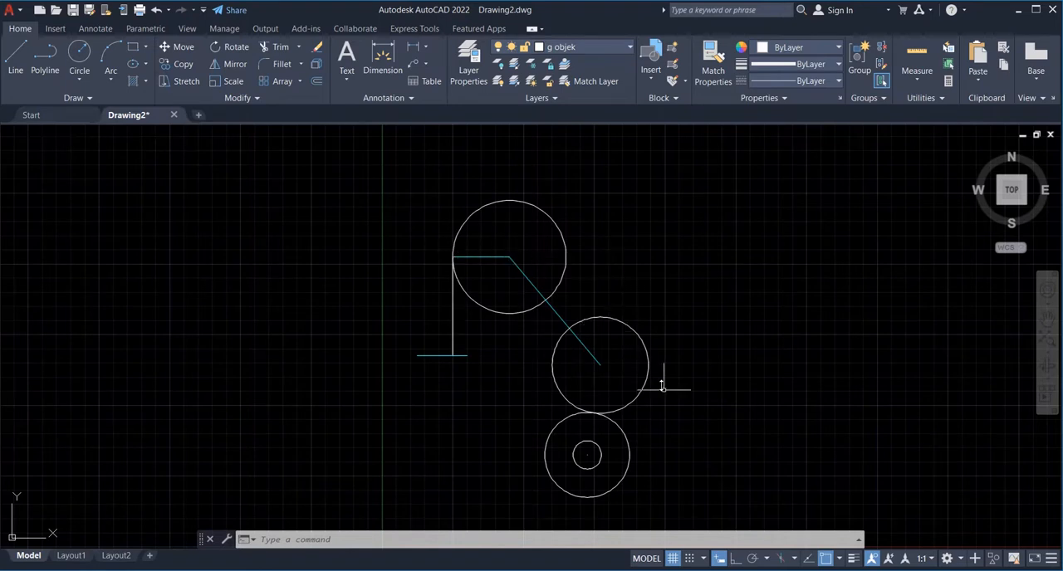
- Turn on the Endpoint, Midpoint, Center and Intersection object snaps and draw an object line from point A to H, the lower end of GH
click(840, 560)
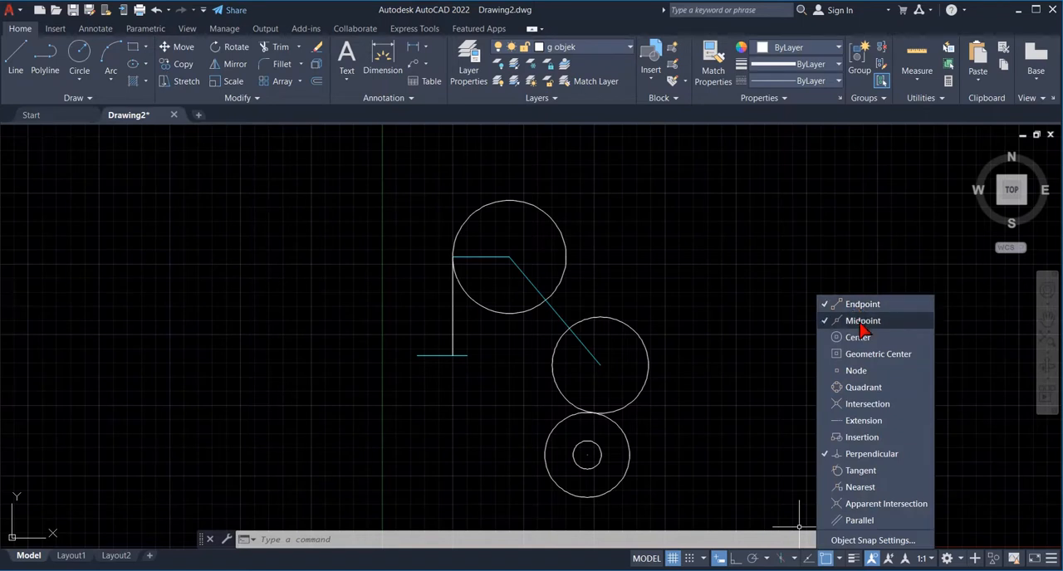
click(868, 403)
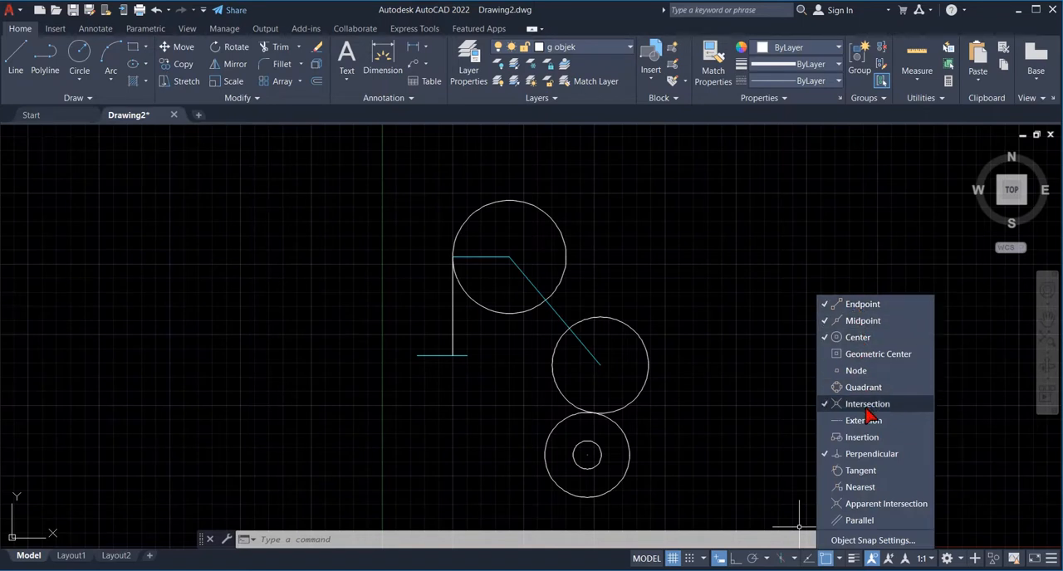
click(744, 420)
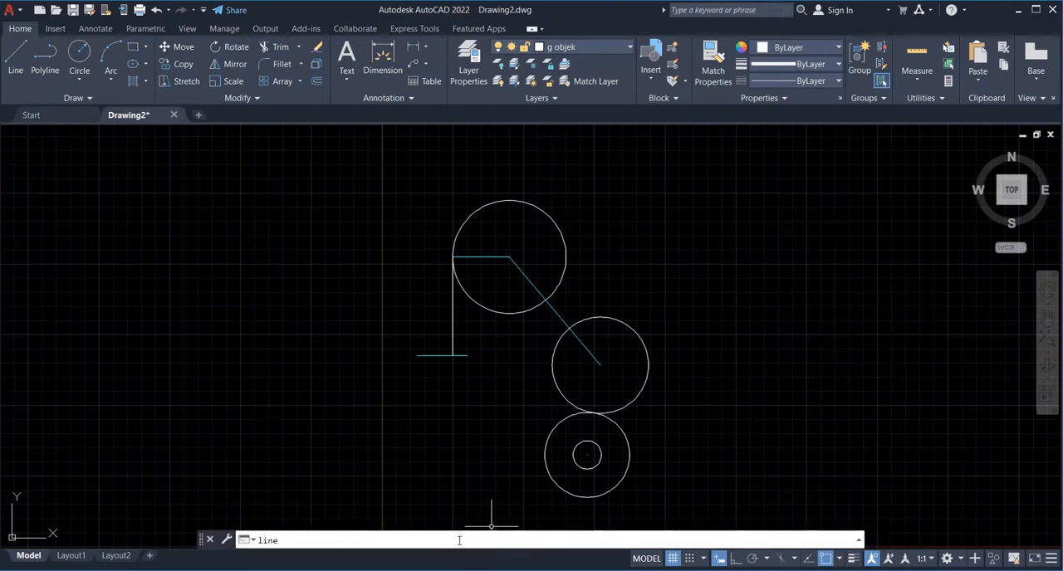
text(line)
key(Return)
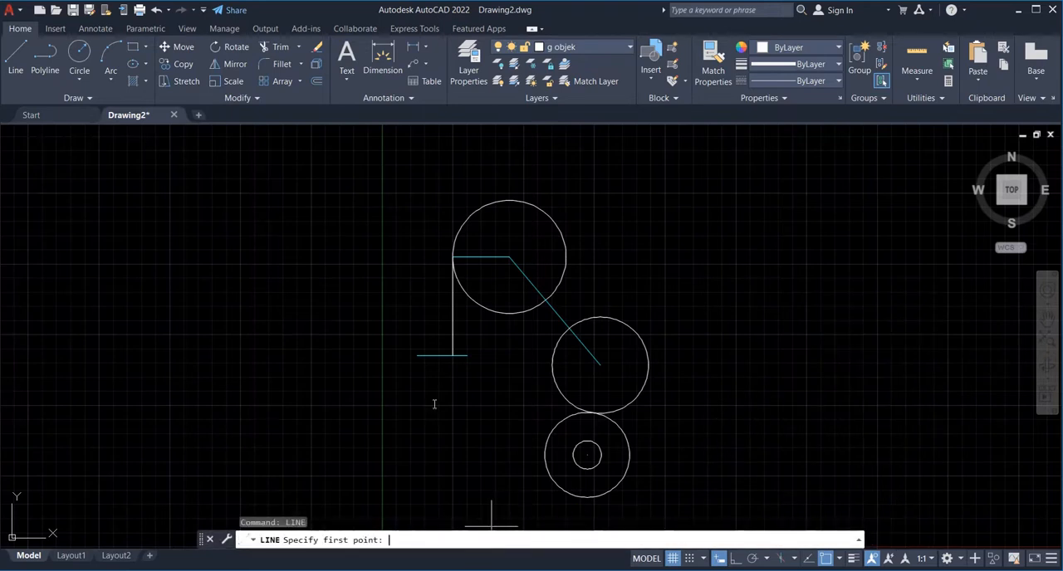
click(416, 357)
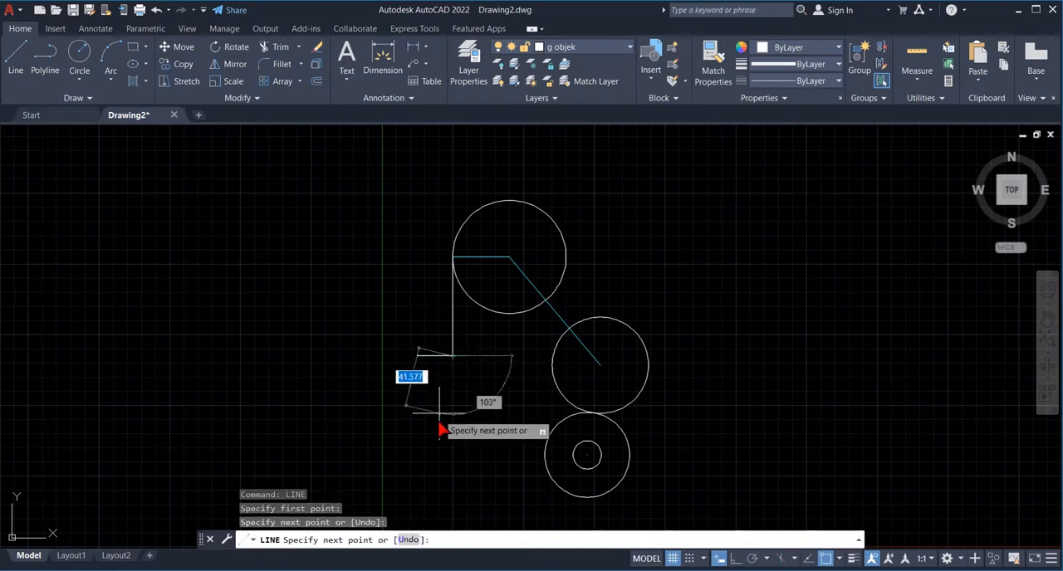
key(Return)
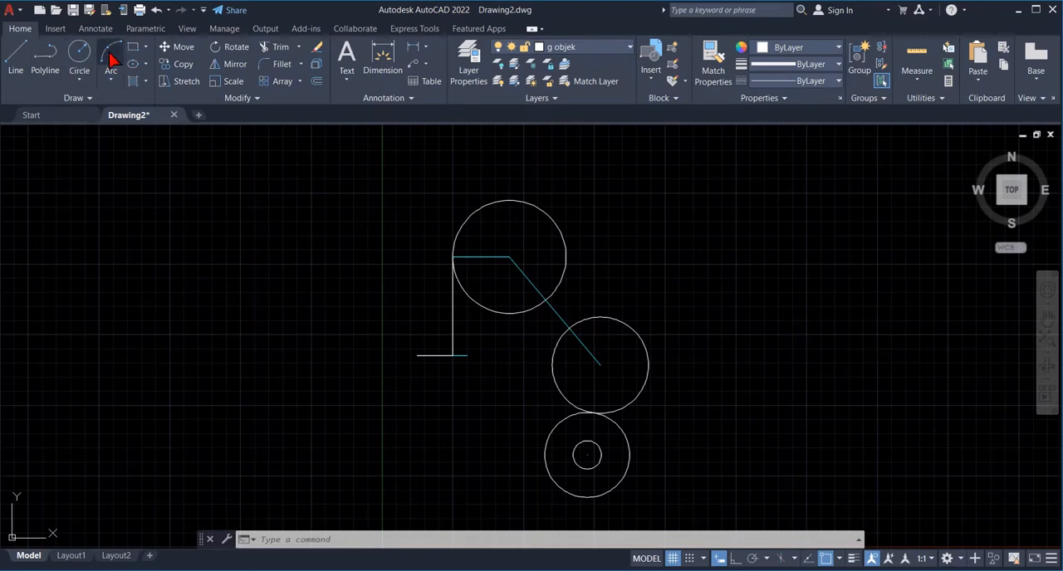
- Zoom in on a window around the whole figure, review the exercise sheet in Photos, and return to AutoCAD
text(zoom)
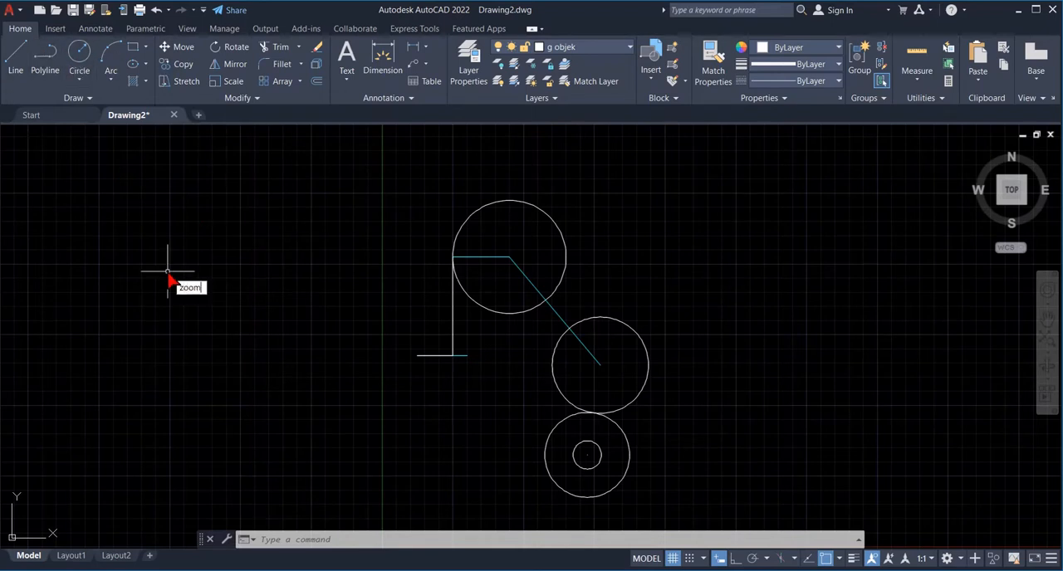
key(Return)
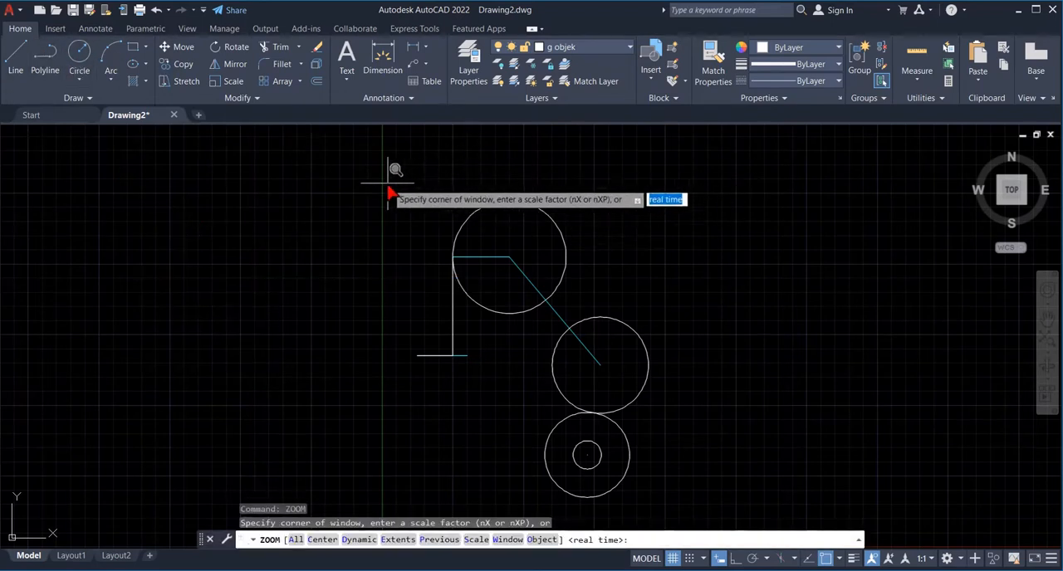
text(w)
key(Return)
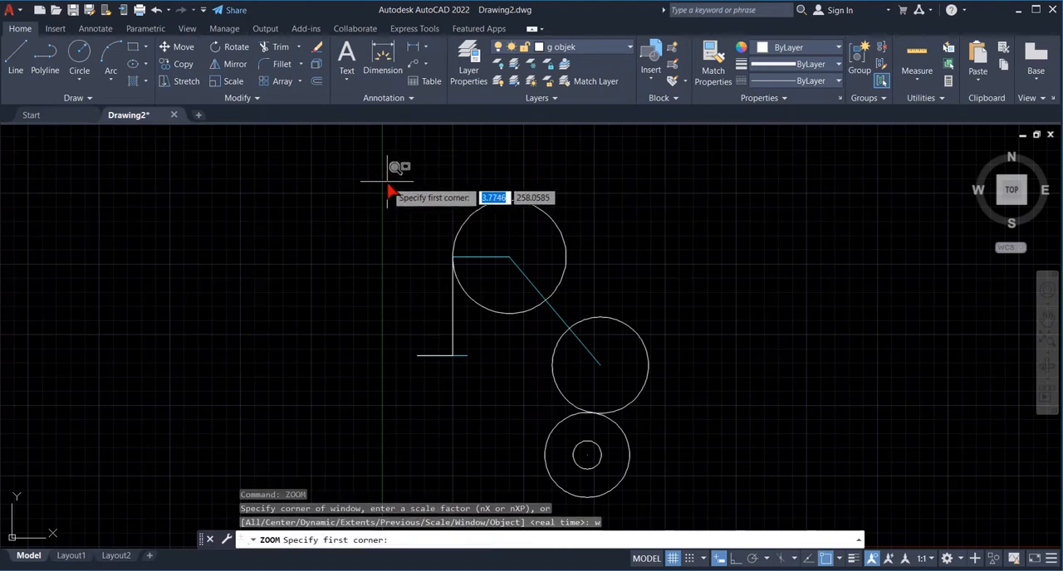
click(388, 193)
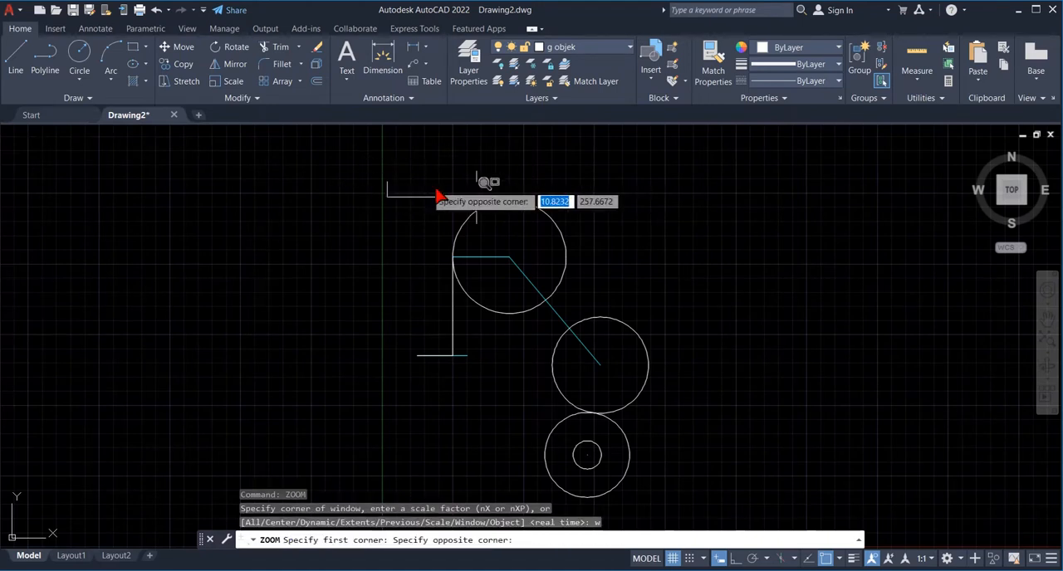
click(664, 518)
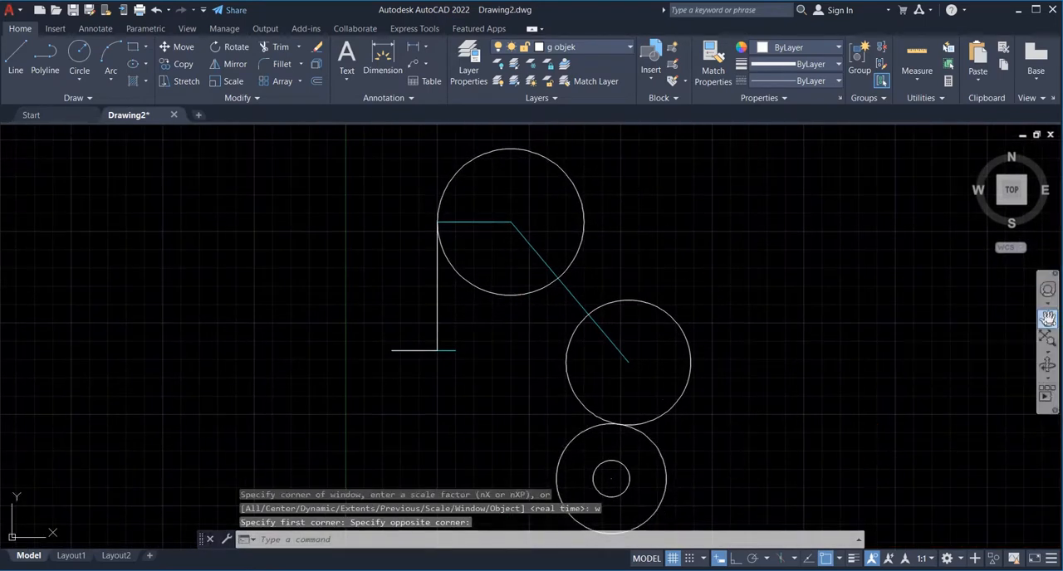
click(1047, 318)
drag(786, 404, 785, 396)
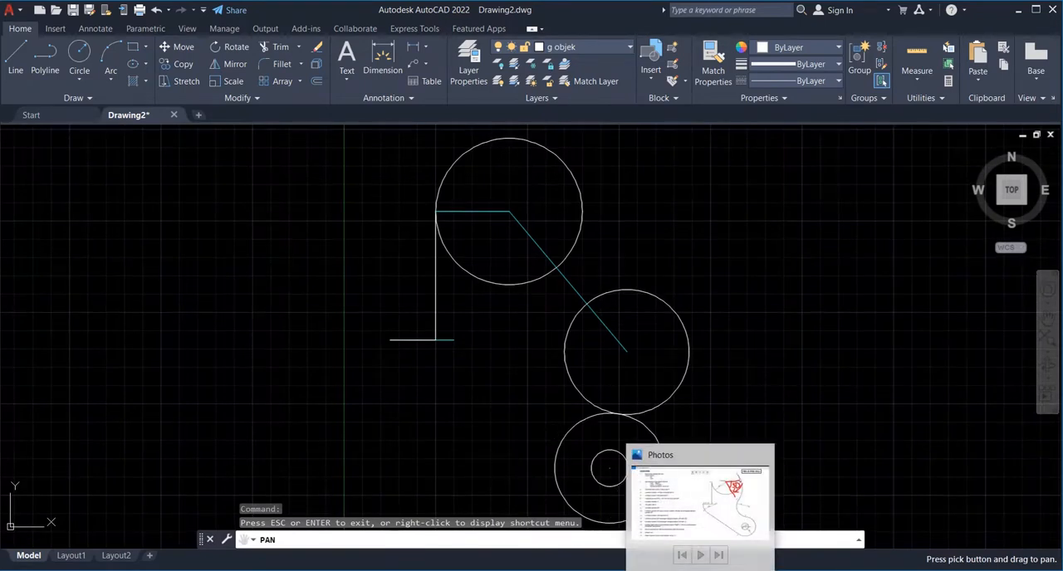
click(700, 570)
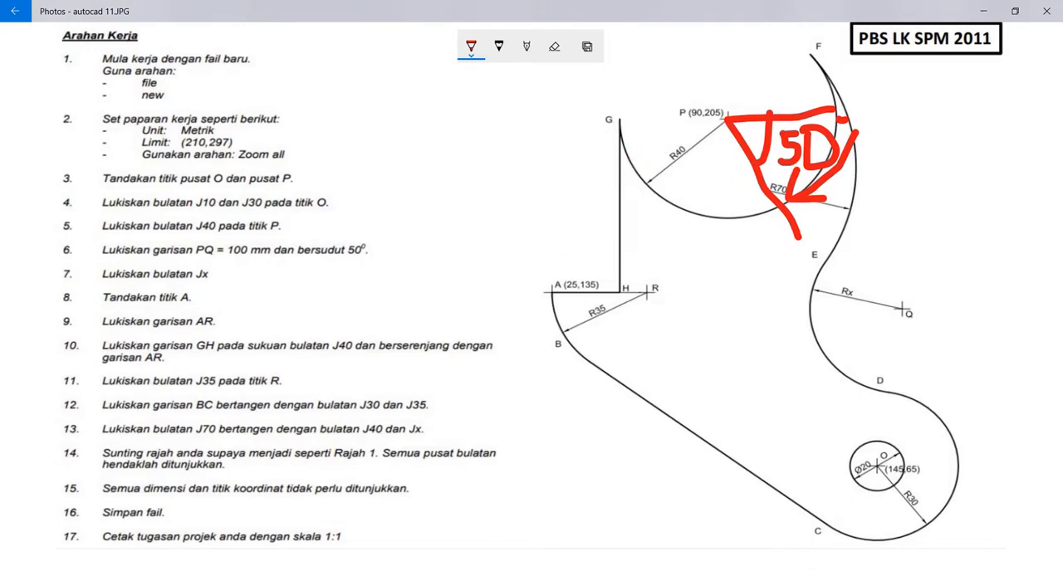
key(alt+Tab)
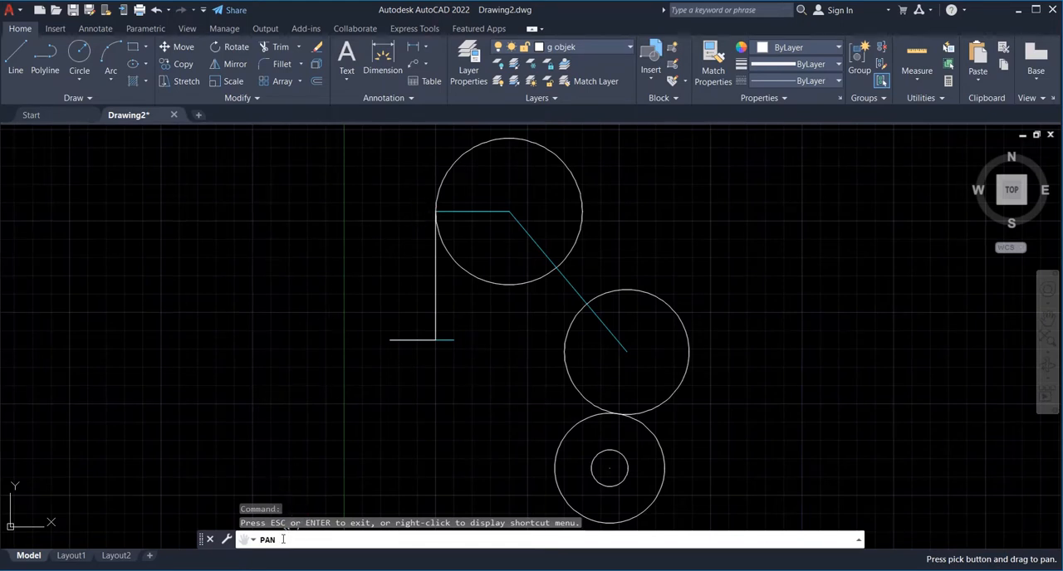
- Add a multiline text label G in Arial, height 3, beside the outer end of line PG
key(Escape)
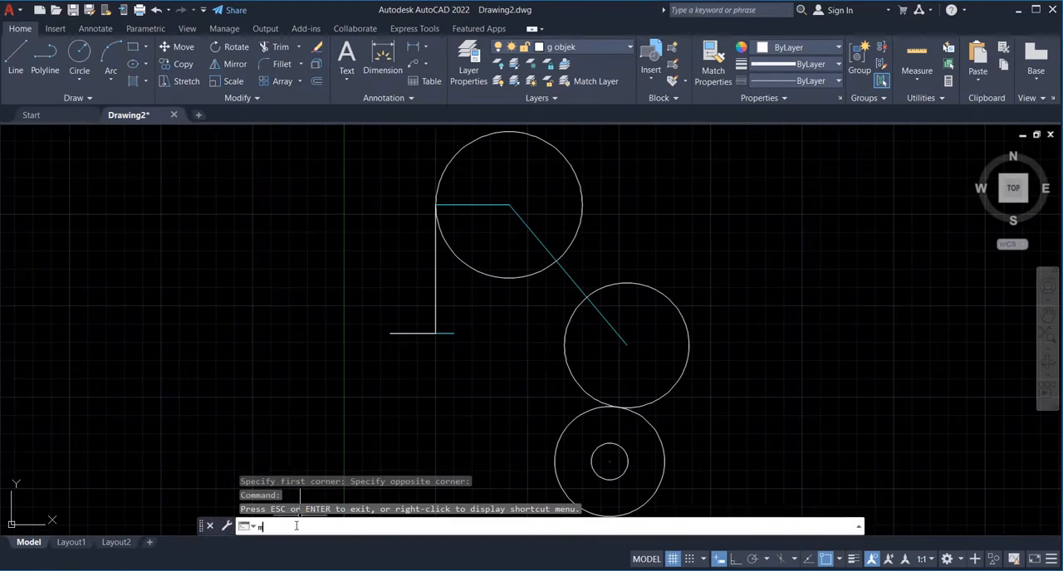
text(mtext)
key(Return)
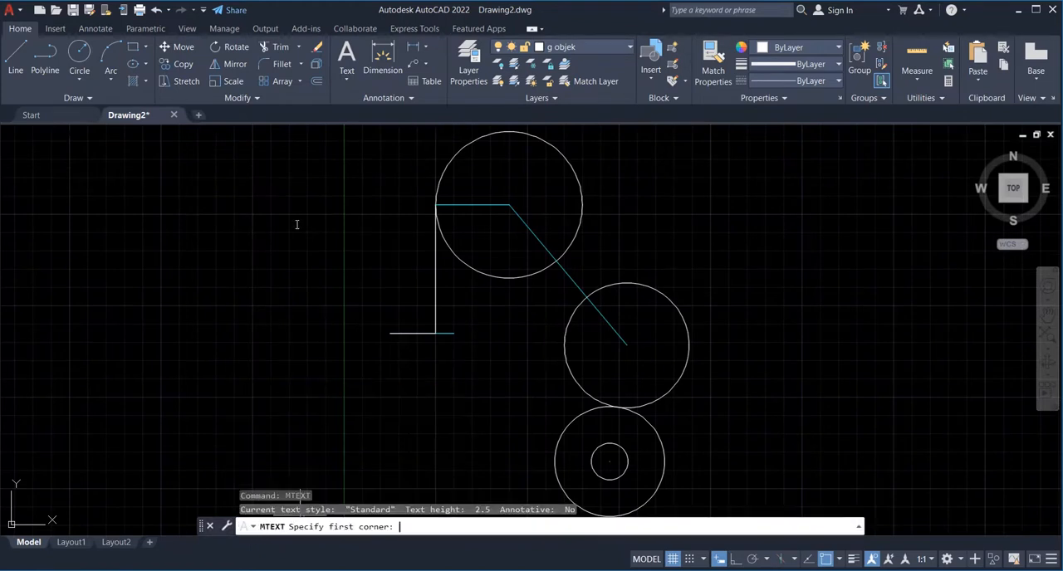
click(420, 202)
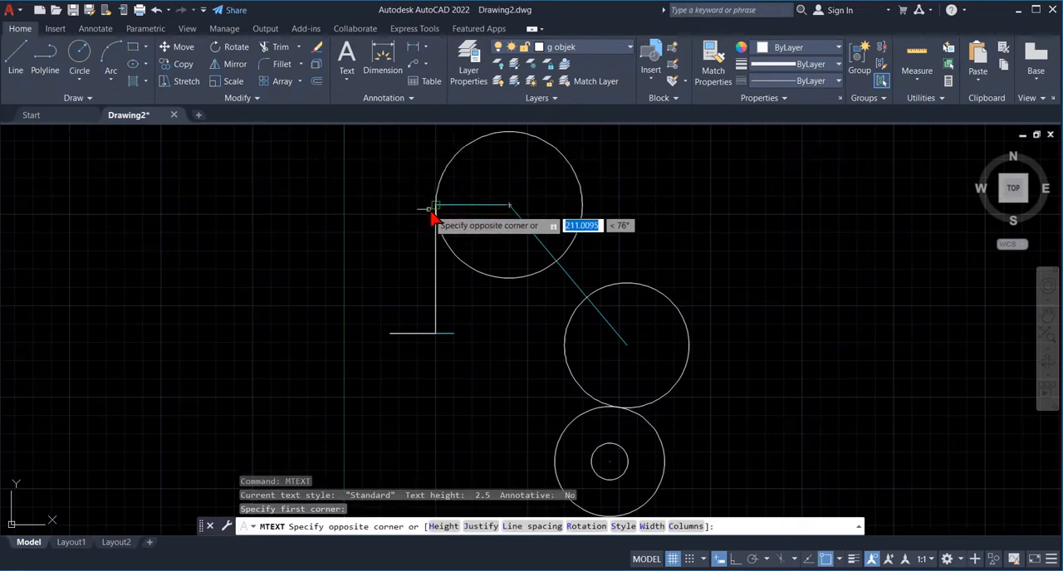
click(434, 222)
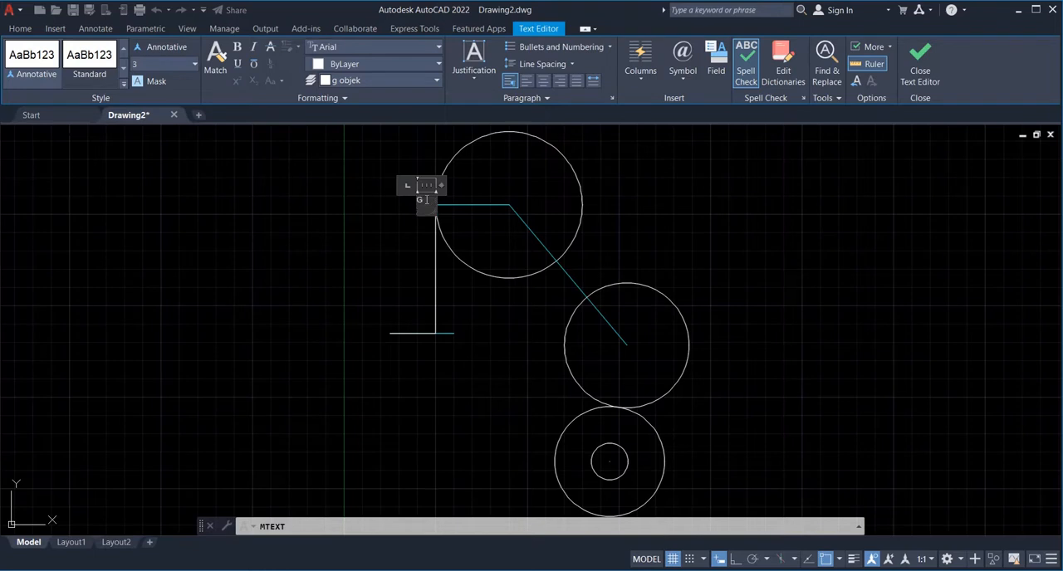
click(423, 227)
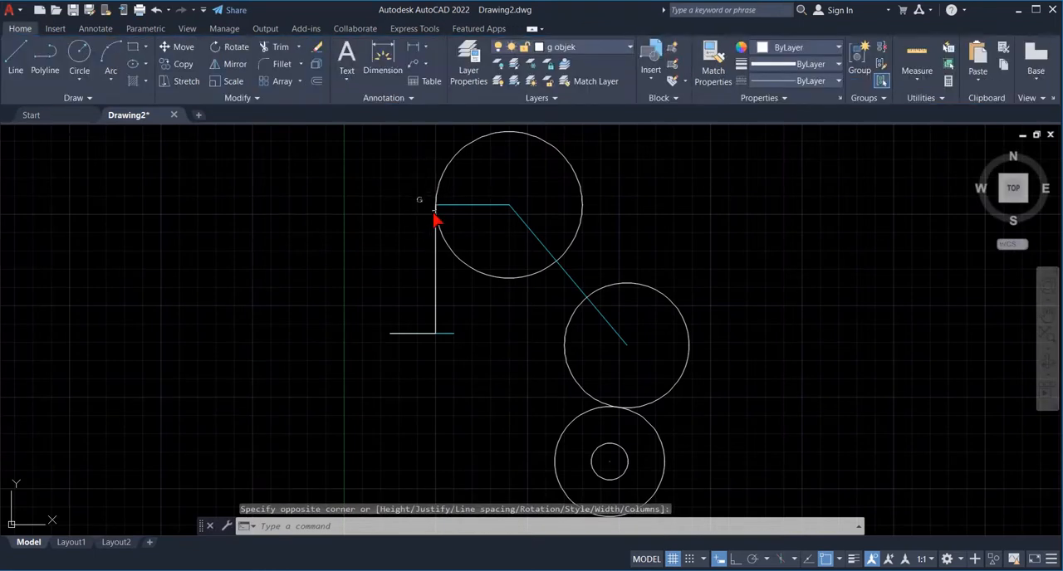
- Move the label G closer to the corner where lines PG and GH meet
text(move)
key(Return)
click(418, 201)
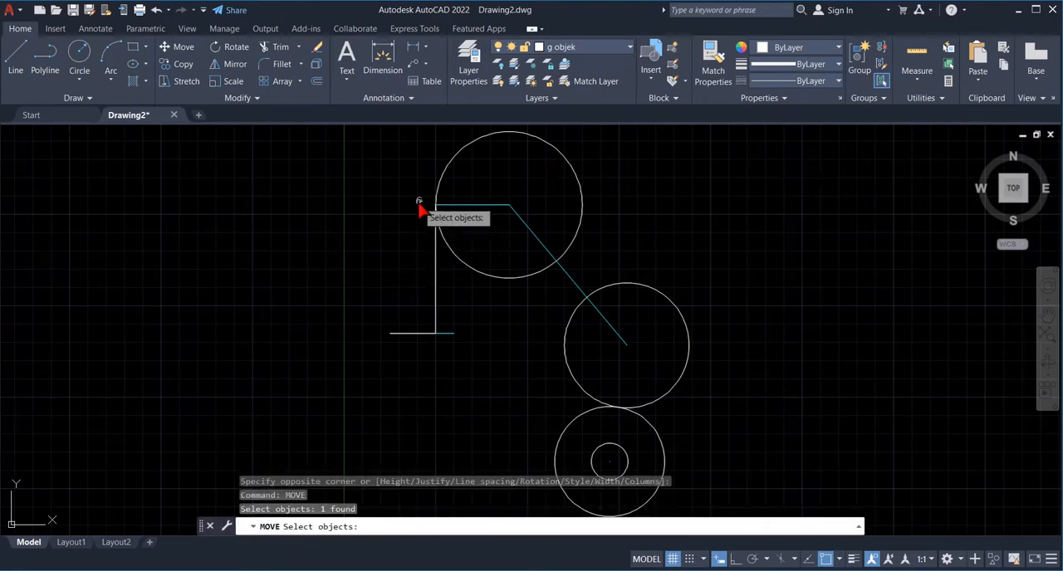
key(Return)
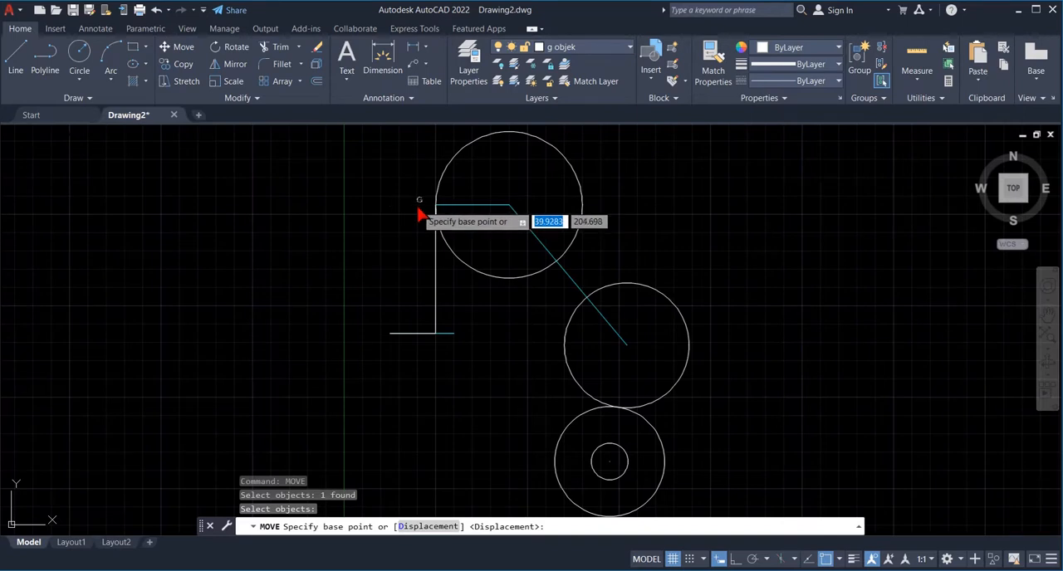
click(418, 210)
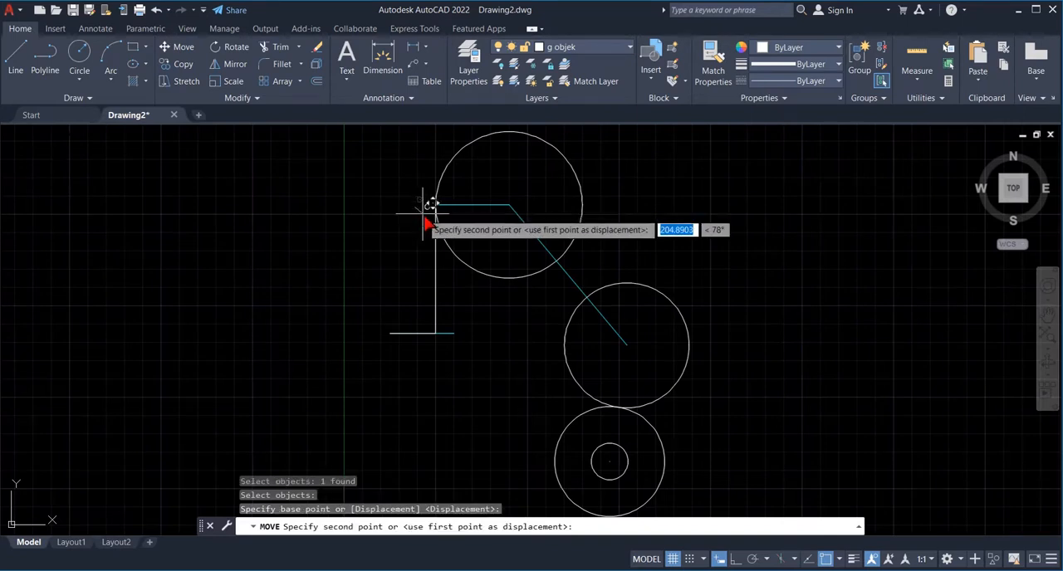
click(424, 214)
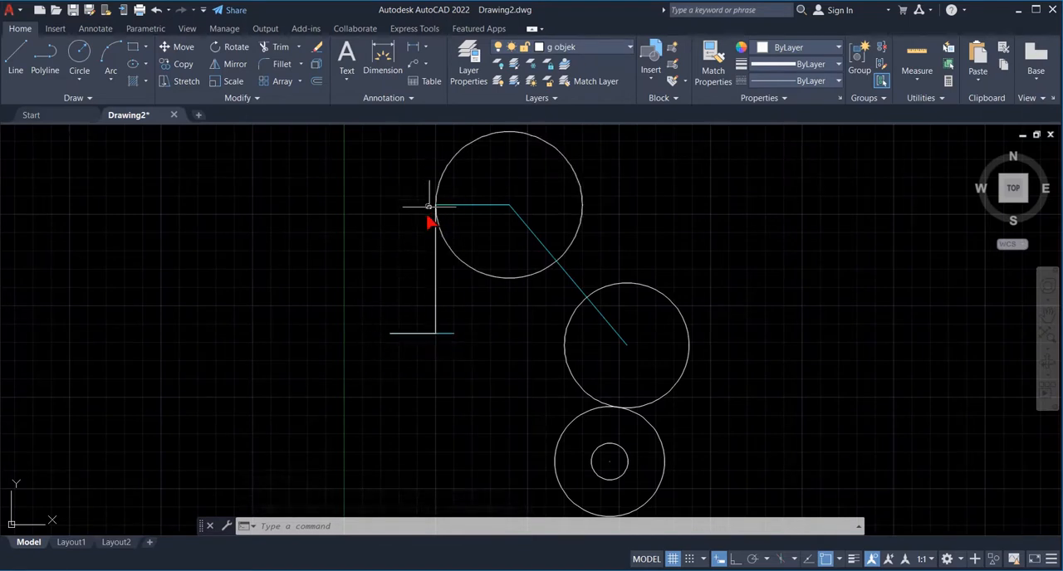
- Copy the label G to the outer end of the lower horizontal object line and to the lower end of GH
text(copy)
key(Return)
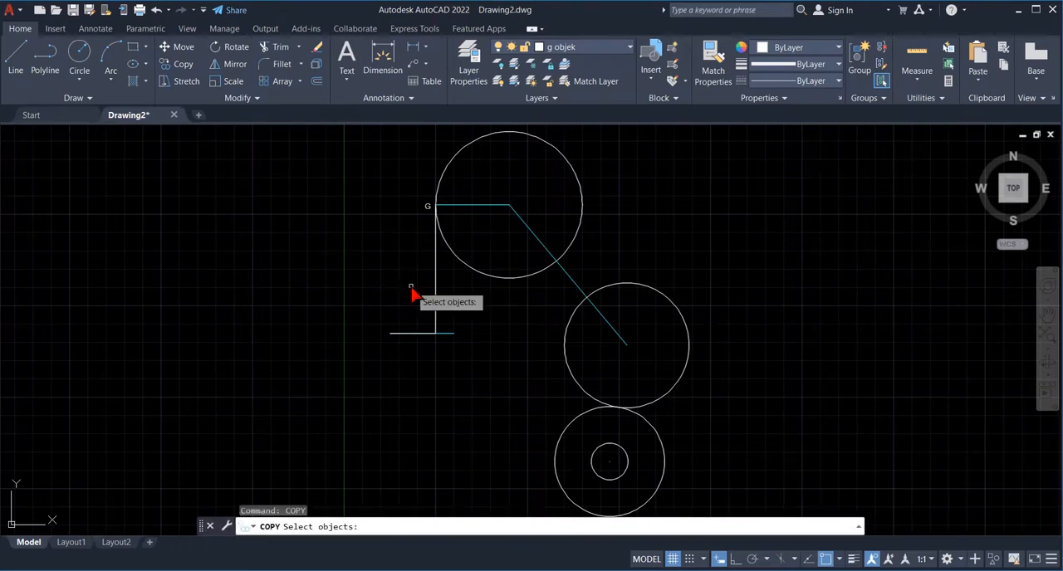
click(428, 208)
key(Return)
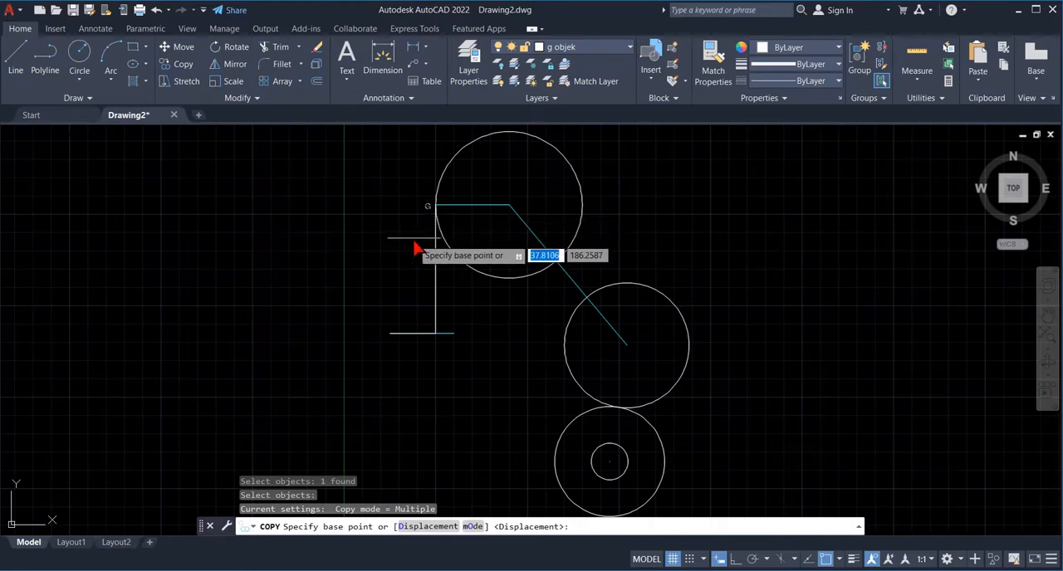
click(425, 207)
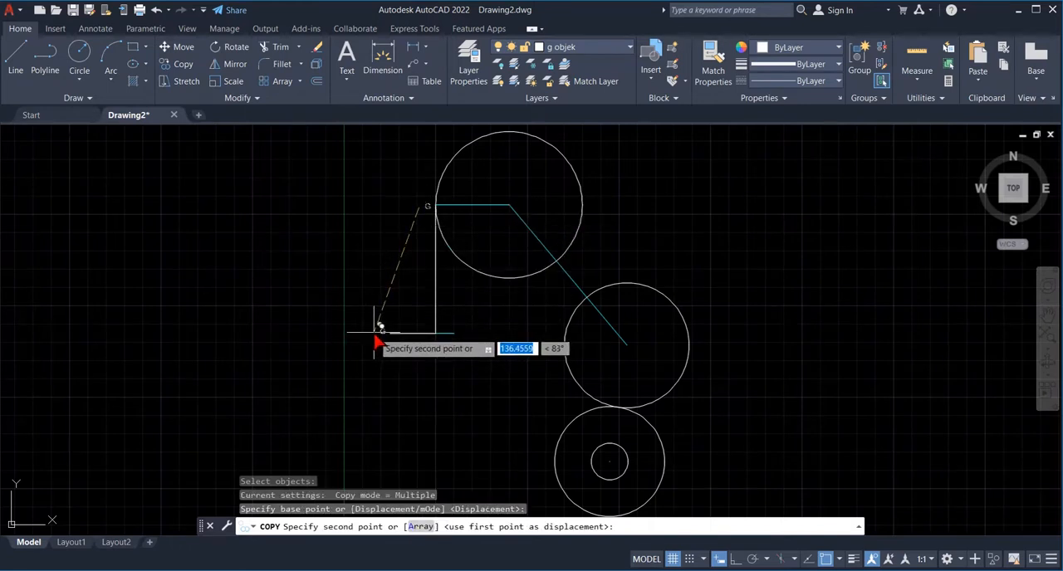
click(374, 333)
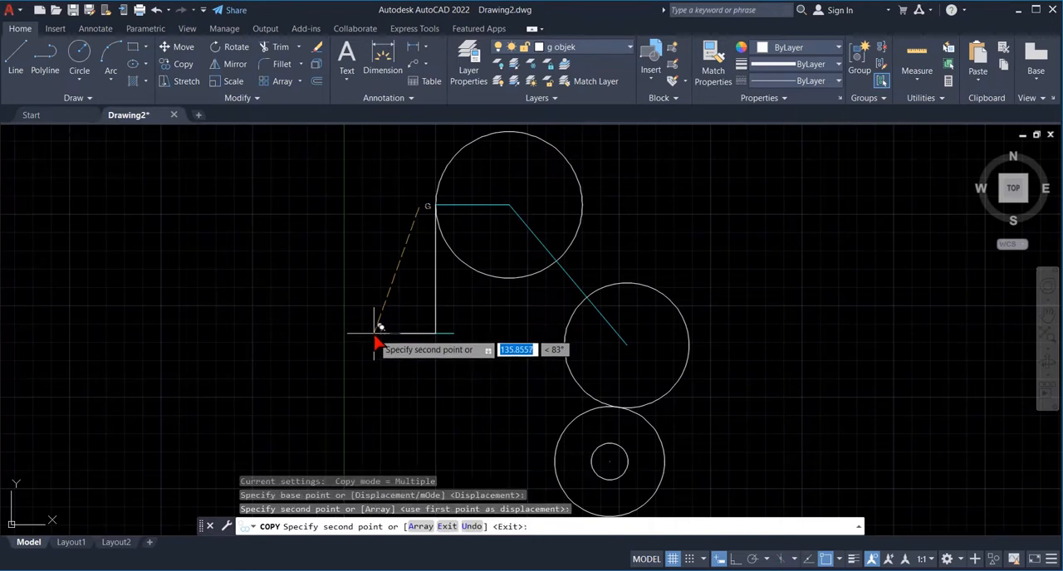
click(418, 333)
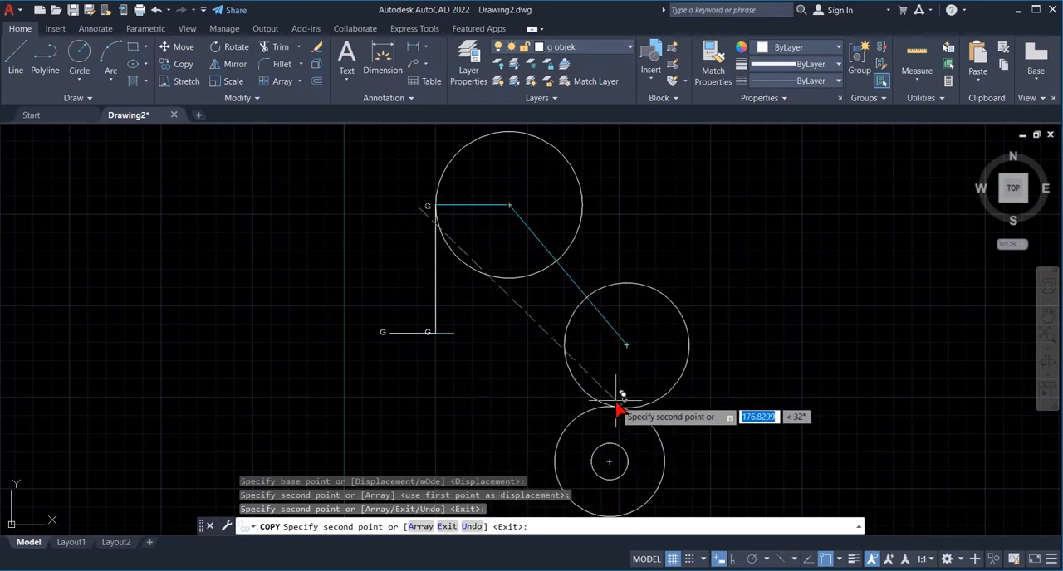
- Turn off object snap and copy the label to the lower circles' tangent point, the smallest circle's centre and the uppermost circle's centre
click(827, 559)
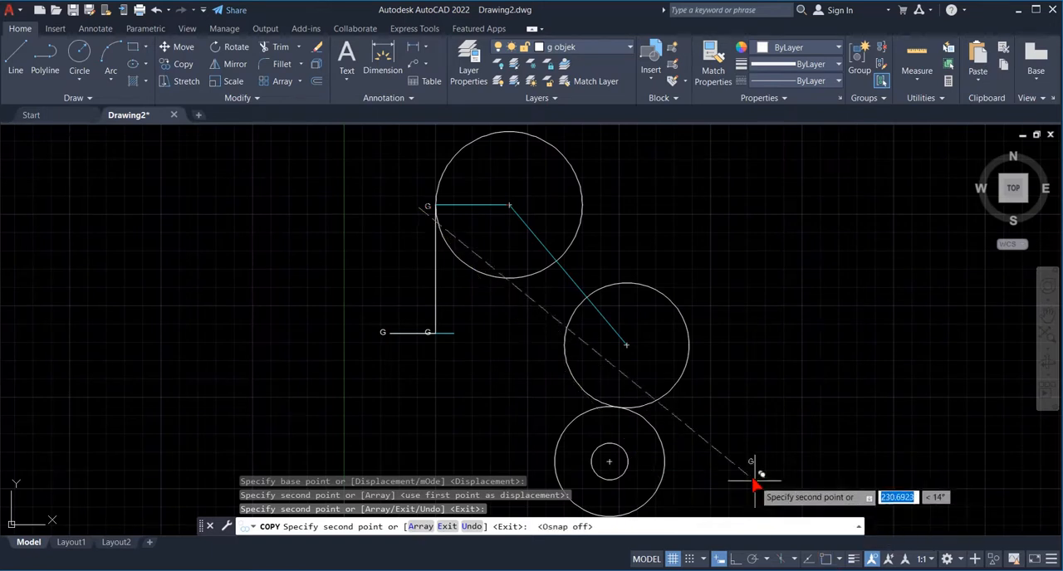
click(614, 408)
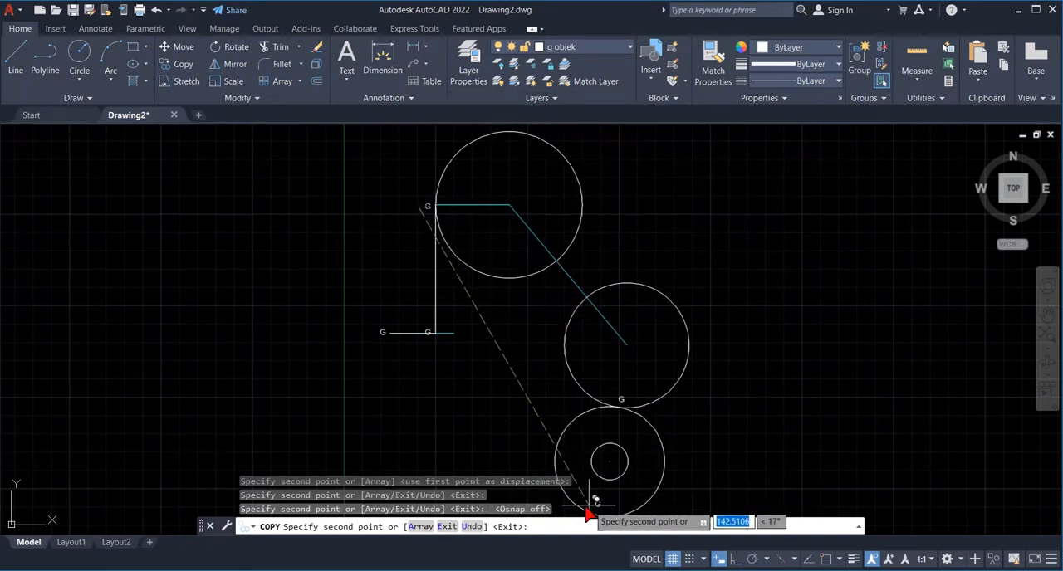
click(609, 456)
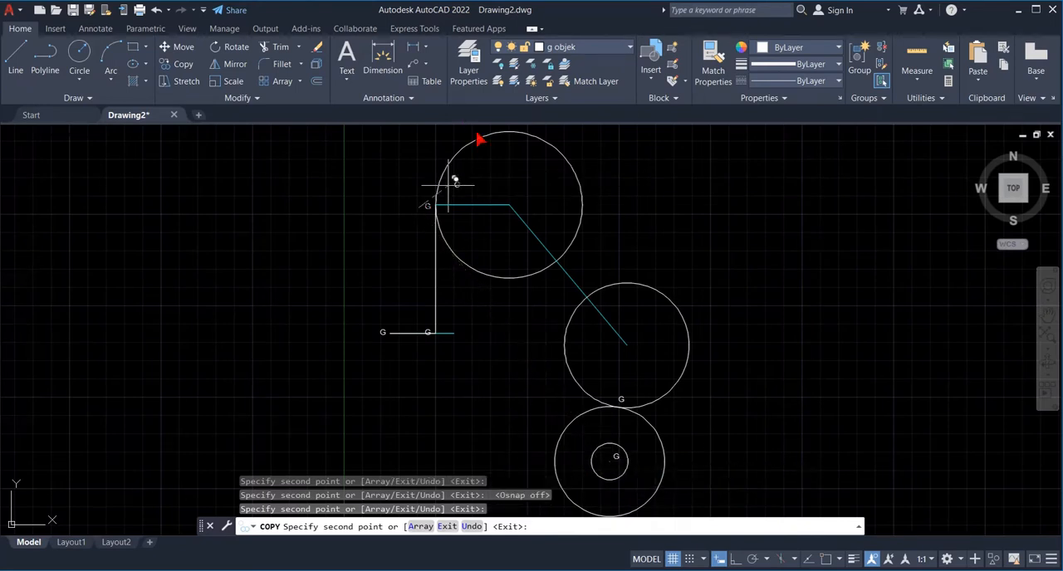
click(508, 206)
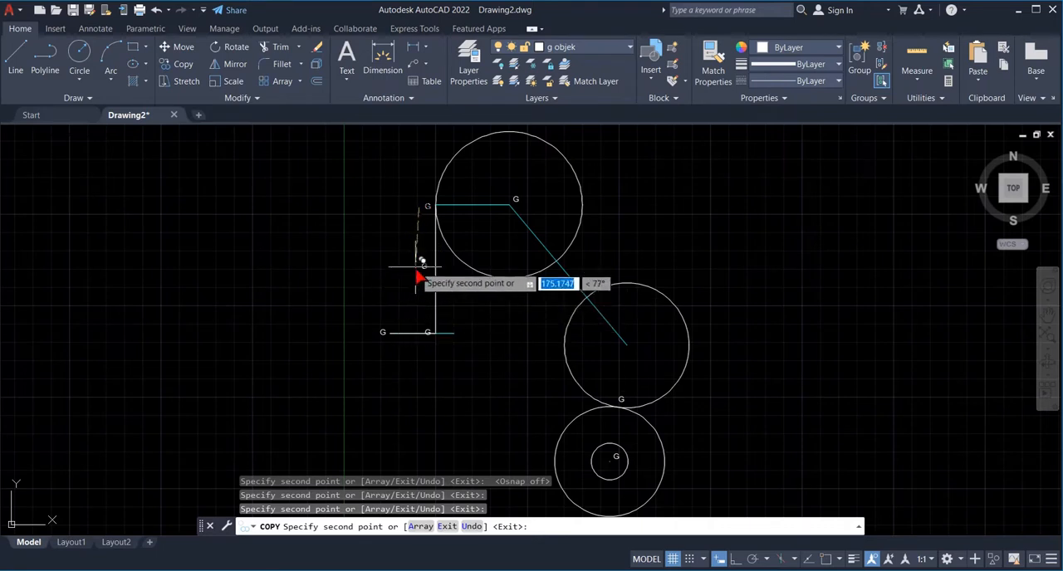
key(Escape)
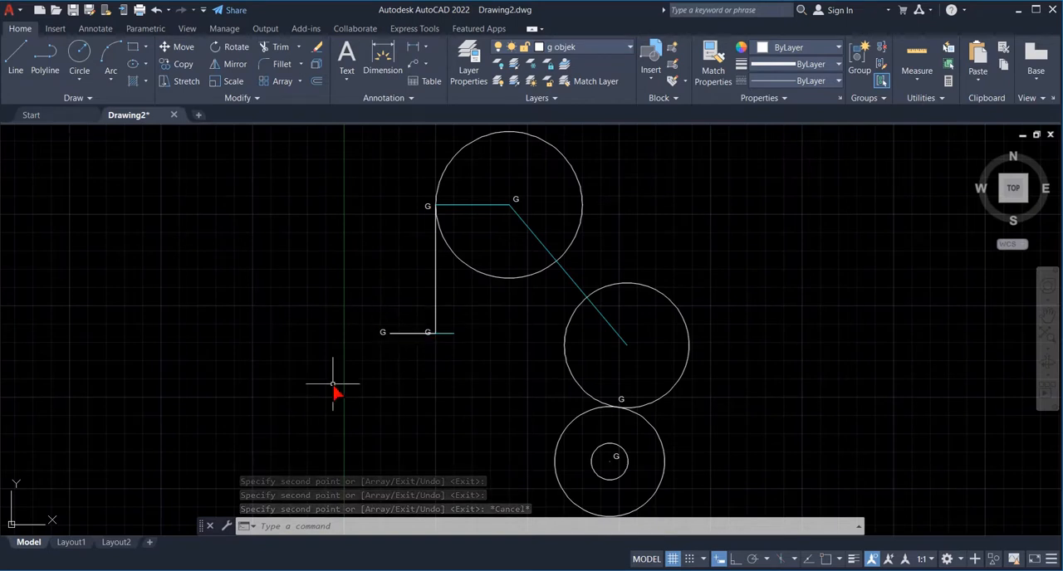
- Move the label copy at the lower end of GH slightly up so it clears the horizontal line
text(move)
key(Return)
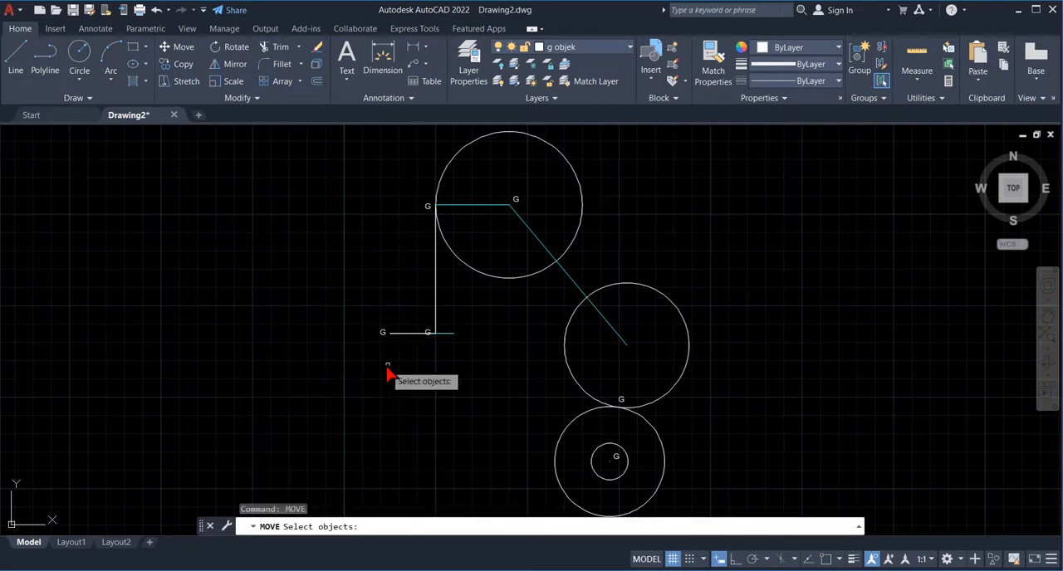
click(427, 332)
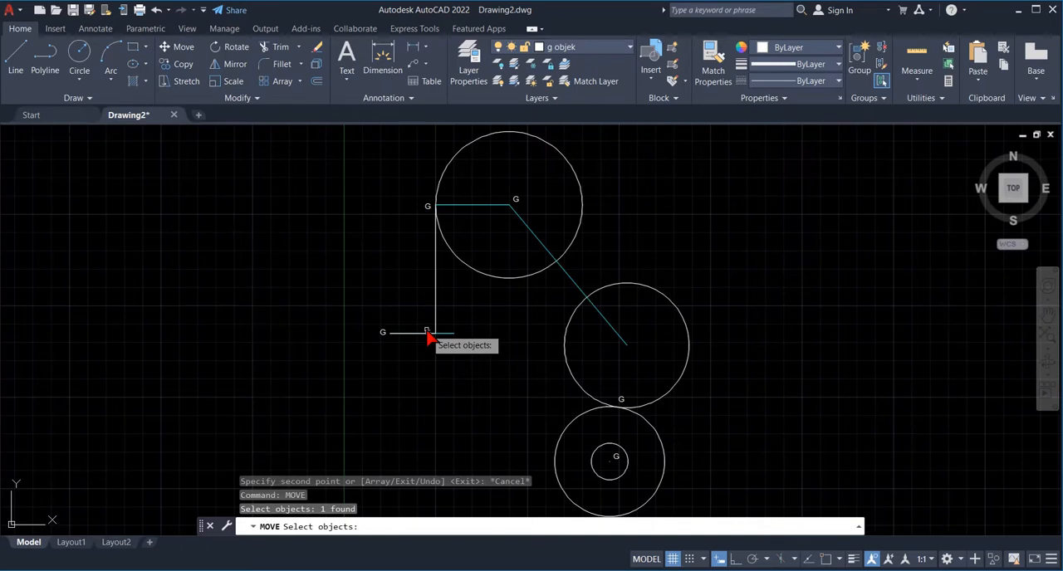
key(Return)
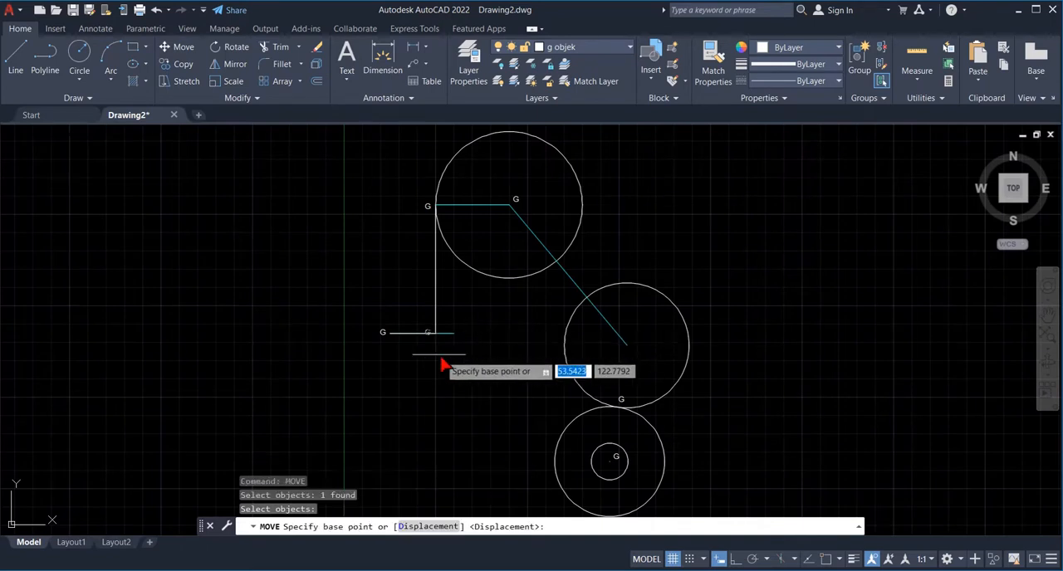
click(424, 336)
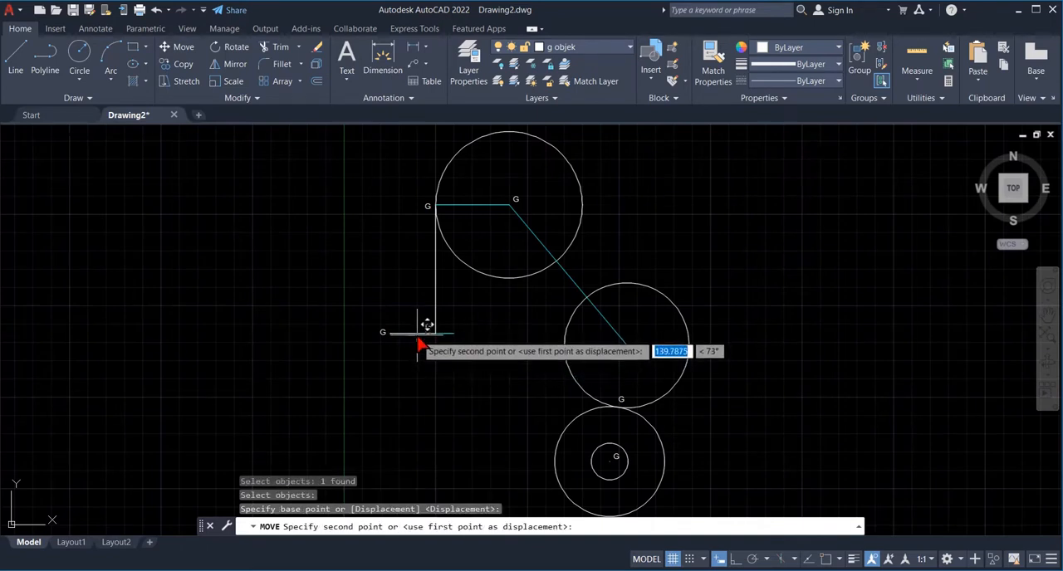
click(419, 340)
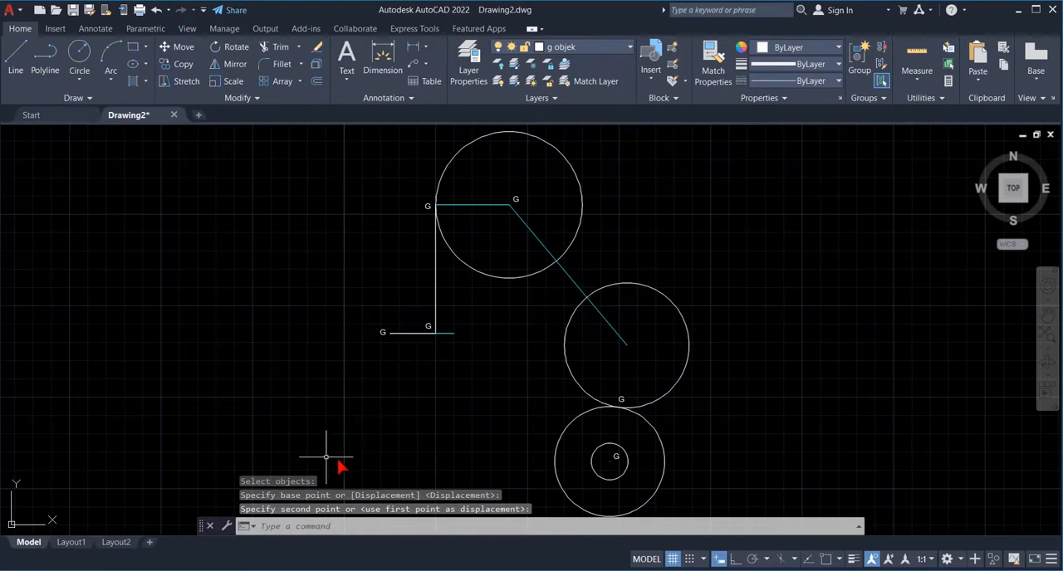
- Change the copied labels to A at the horizontal line's outer end, H at GH's lower end and P at the uppermost circle's centre
double_click(385, 333)
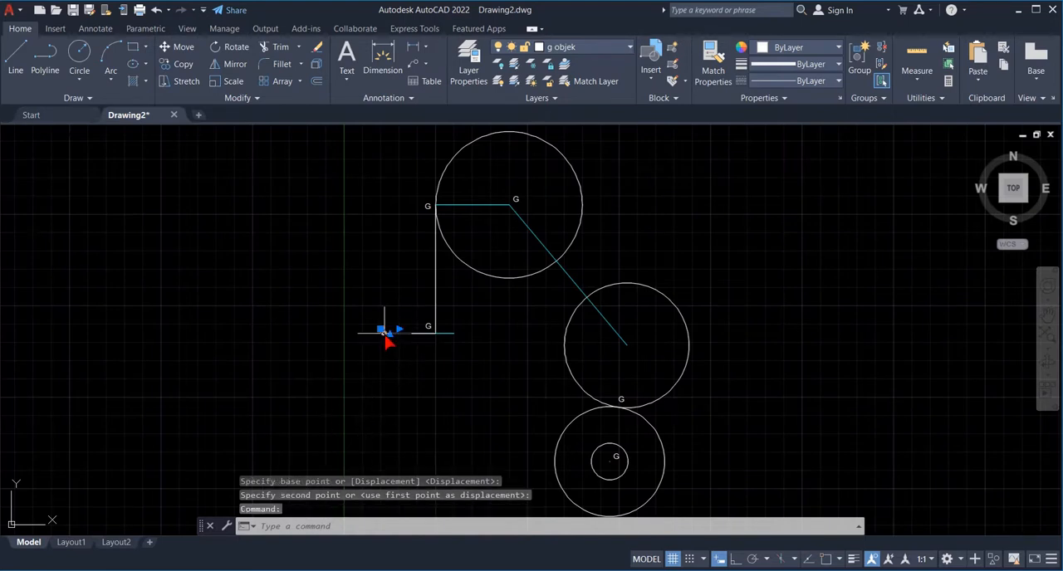
click(430, 331)
double_click(429, 330)
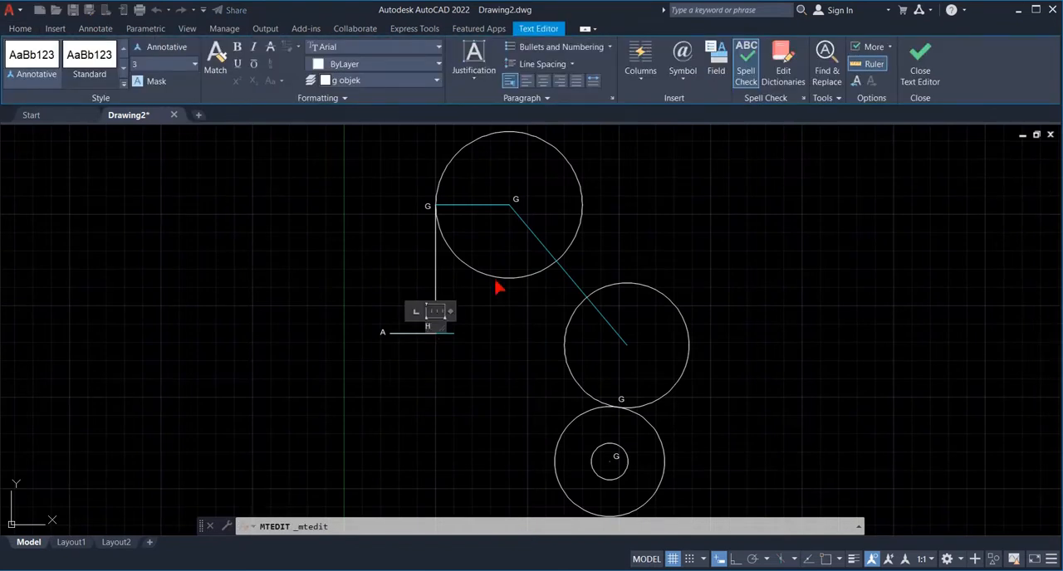
click(515, 207)
double_click(515, 204)
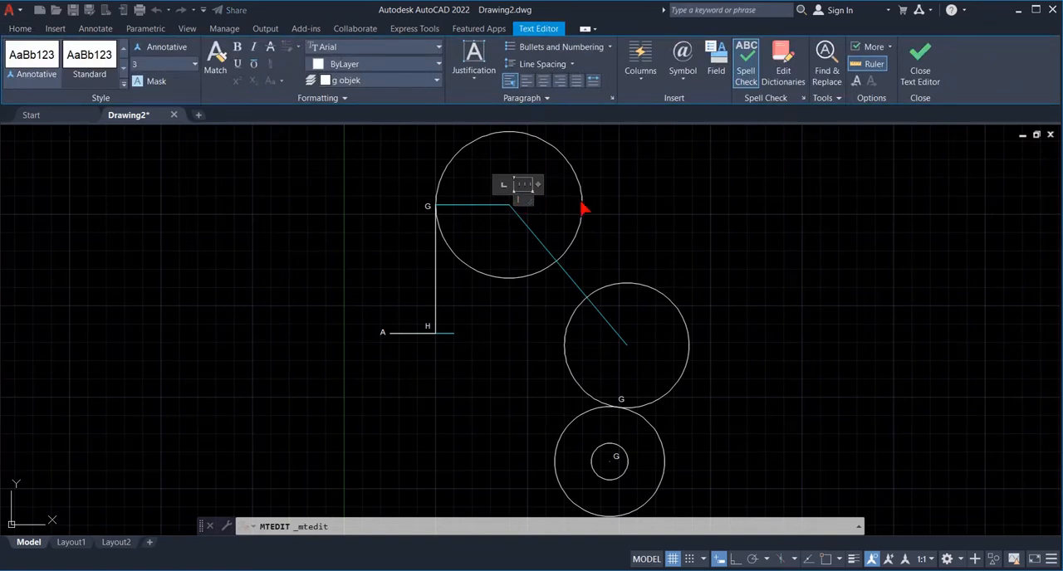
click(615, 455)
click(615, 454)
click(614, 453)
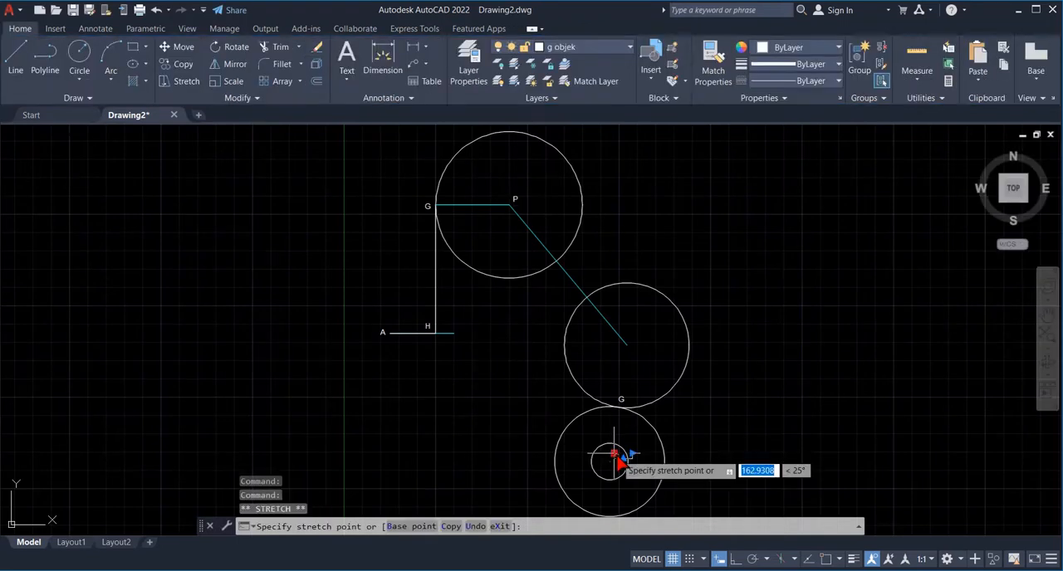
key(BackSpace)
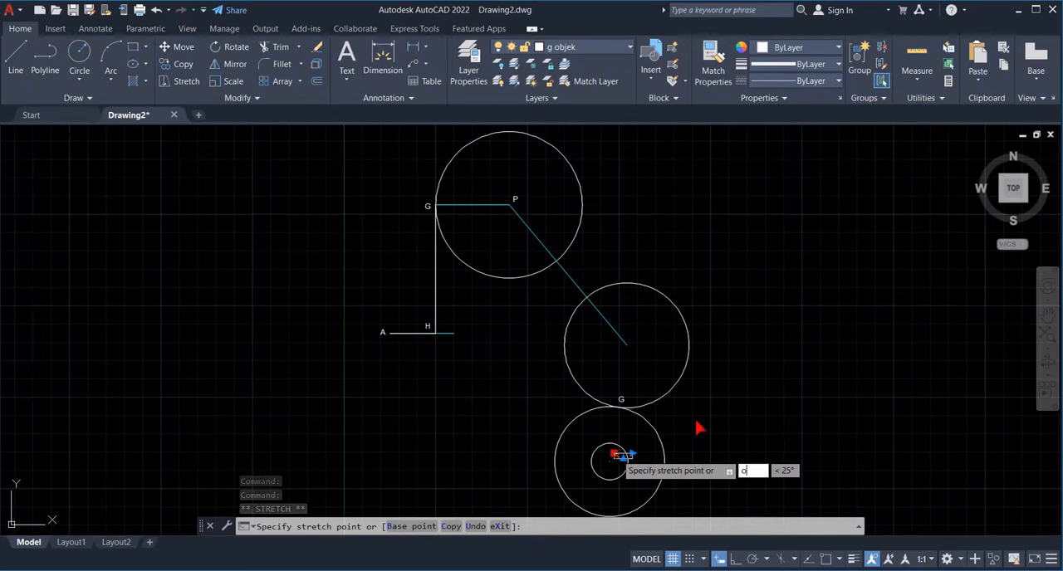
click(650, 461)
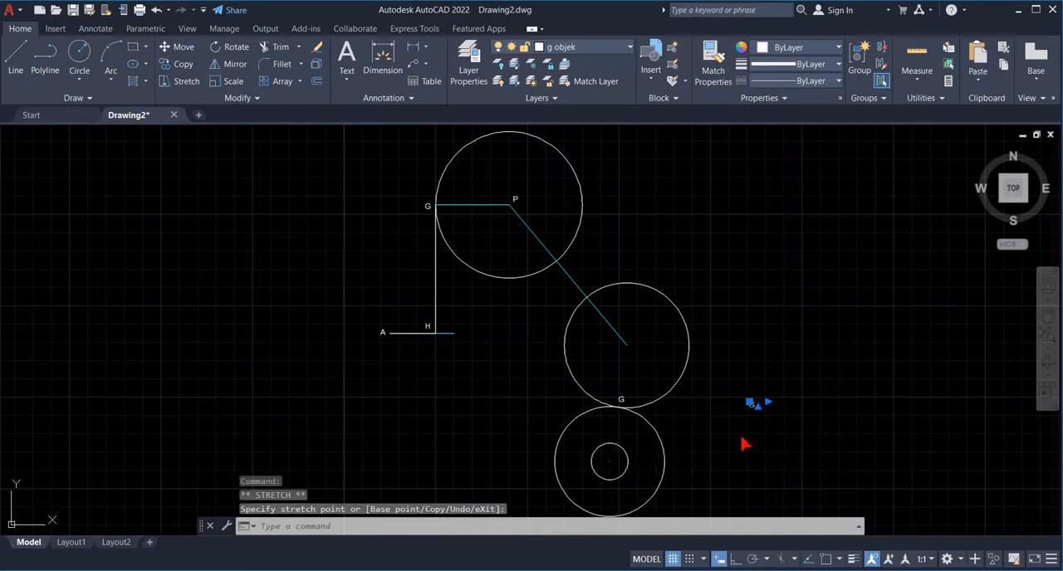
- Move the displaced label G back beside the centre of the smallest circle and change its text to O
text(mov)
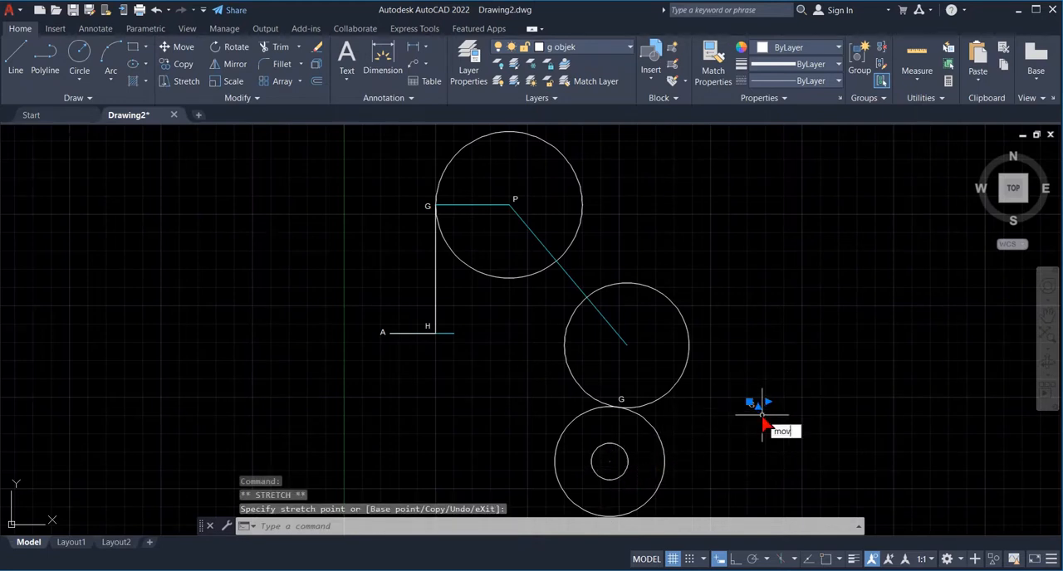
key(Return)
click(751, 405)
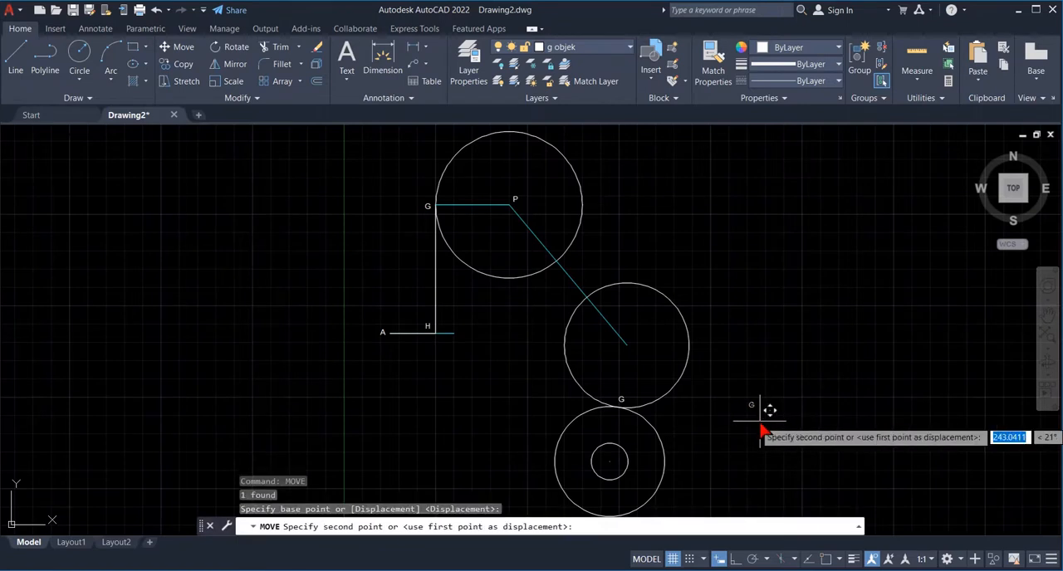
click(624, 480)
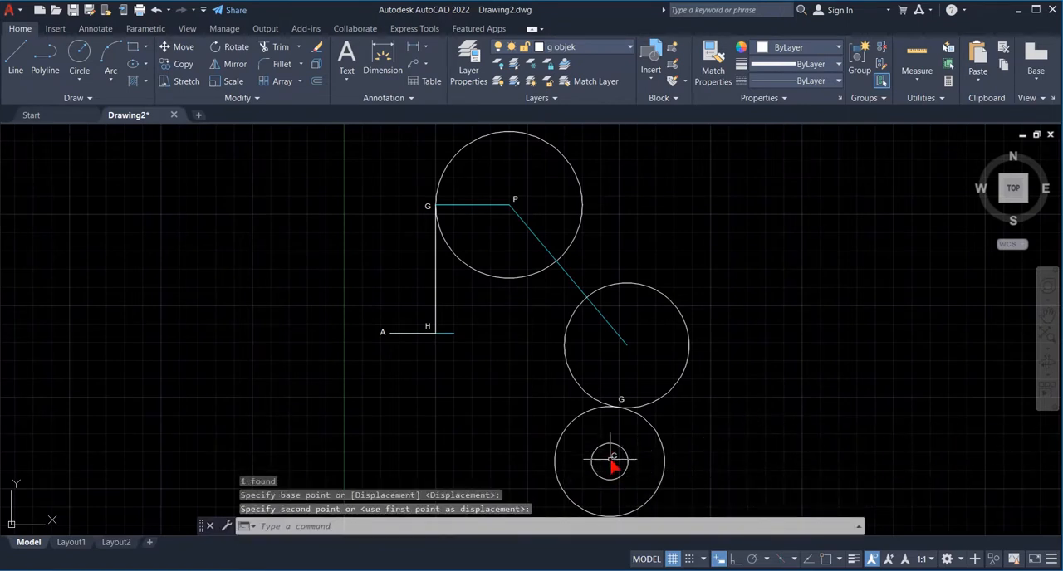
double_click(615, 456)
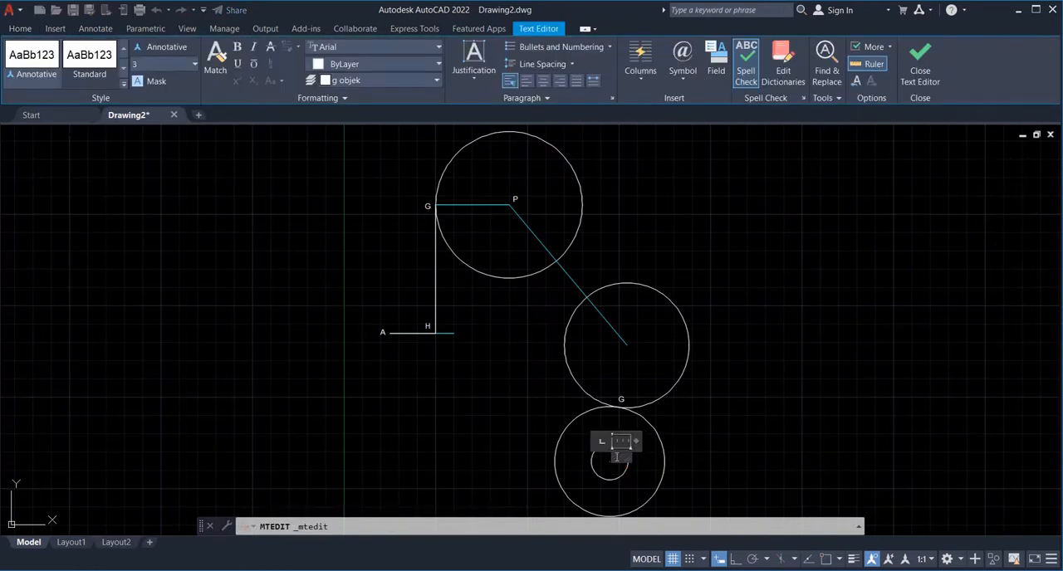
click(626, 407)
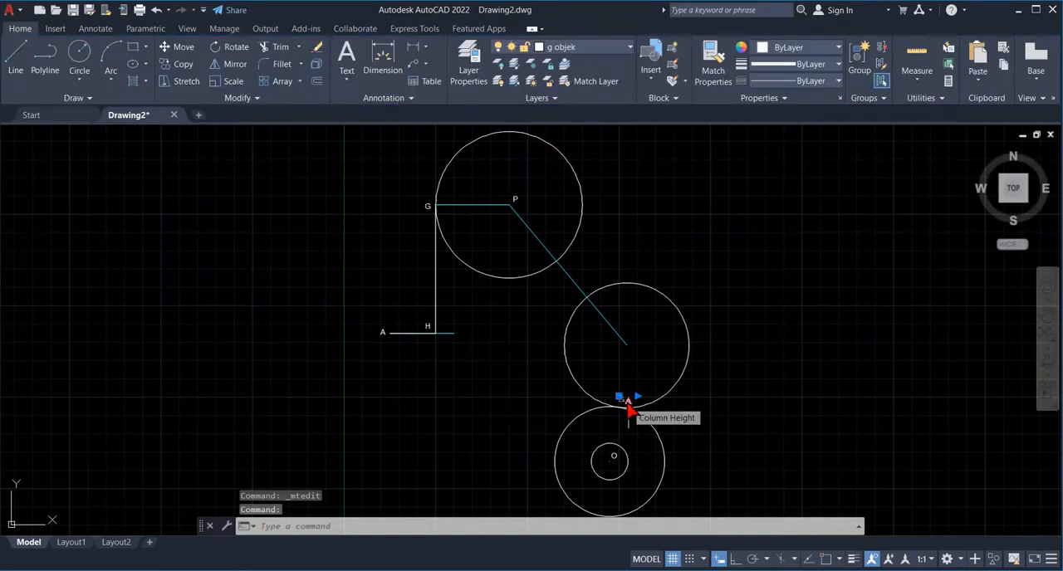
- Change the label at the tangent point of the two lower circles to D
click(625, 405)
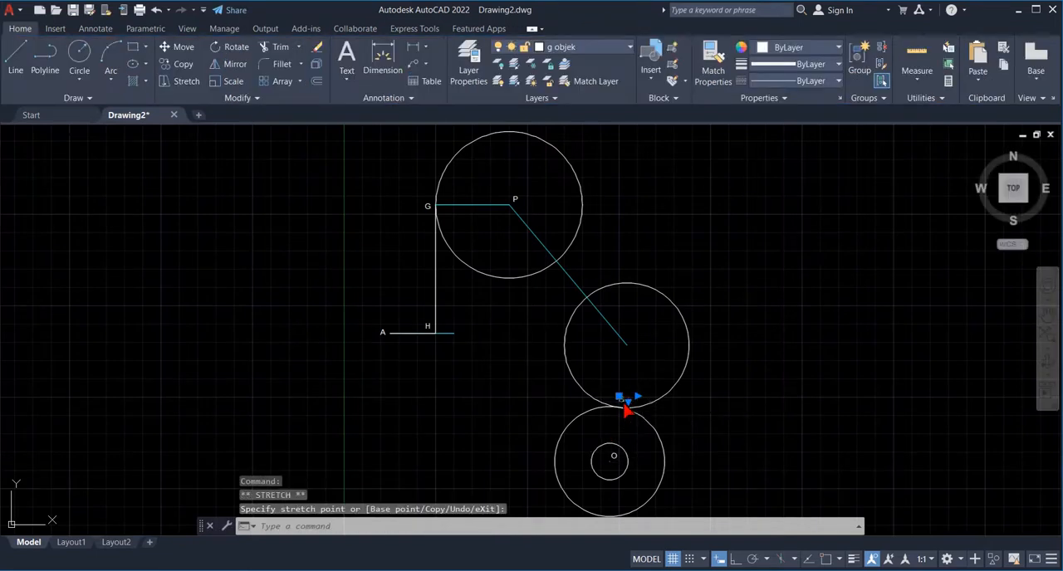
double_click(626, 406)
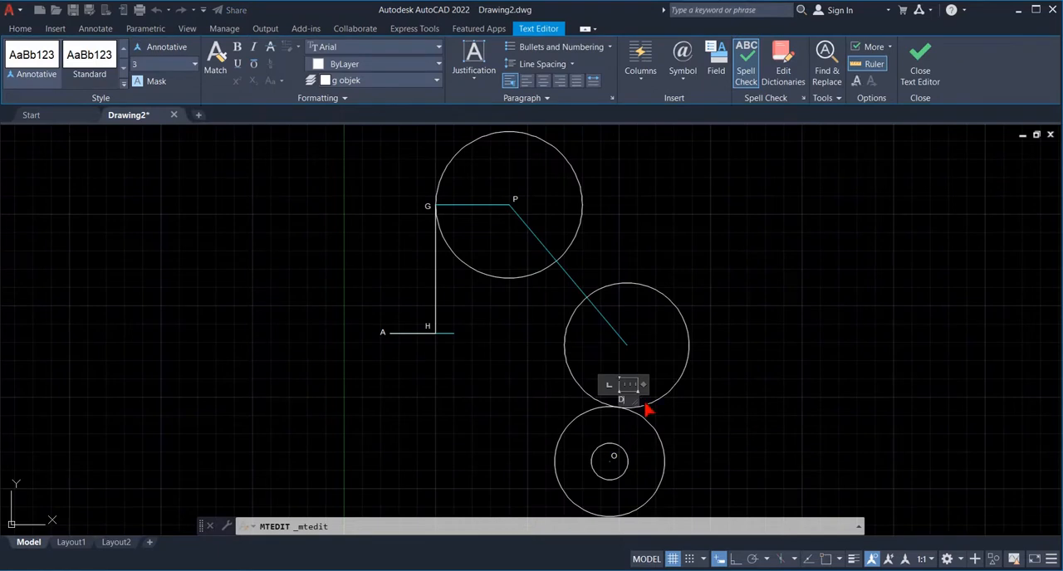
click(735, 401)
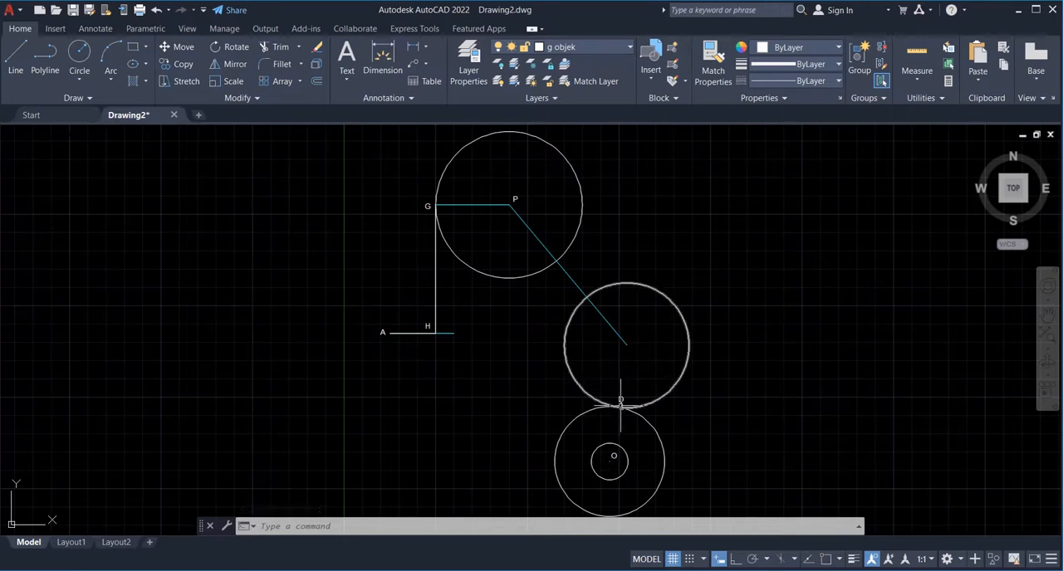
- Copy label D to the centre of the circle at the lower end of the sloping construction line
text(copy)
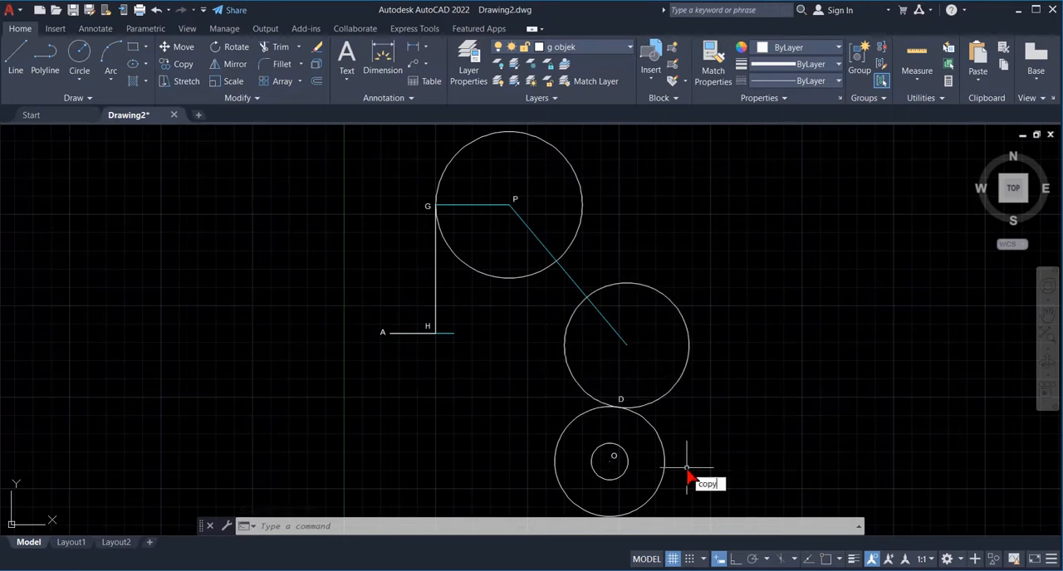
key(Return)
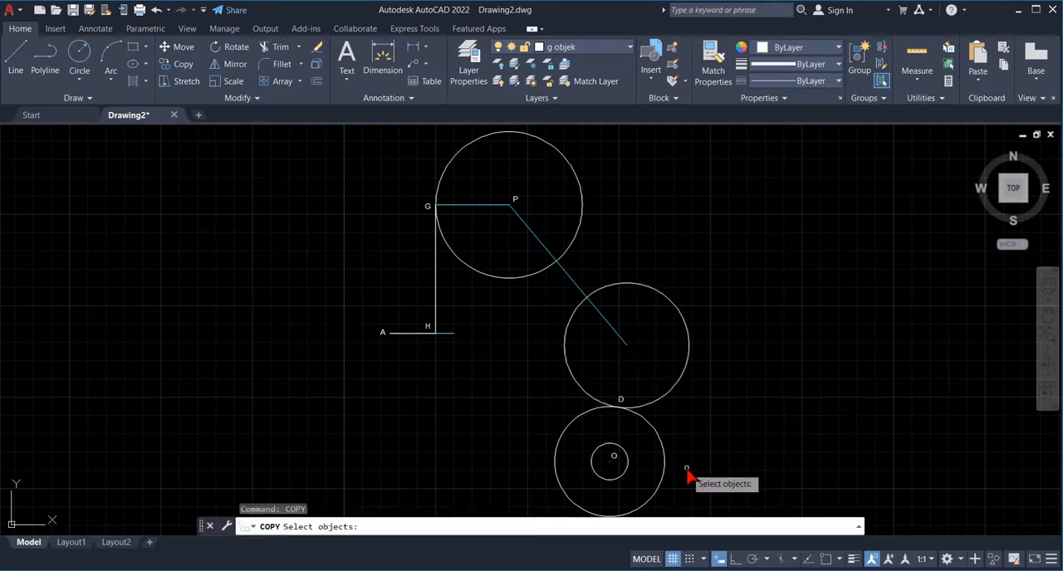
click(621, 407)
click(621, 407)
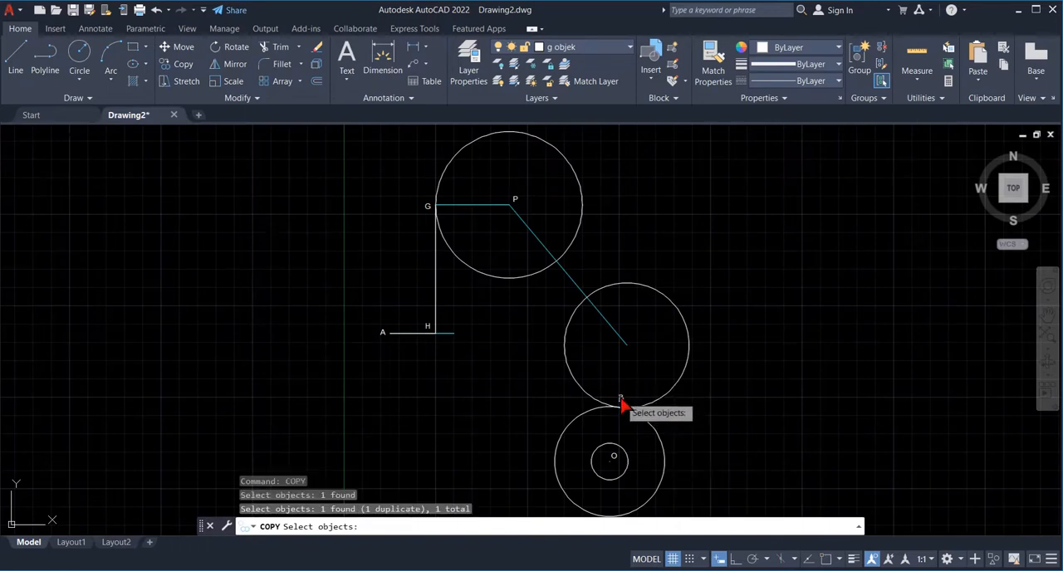
key(Return)
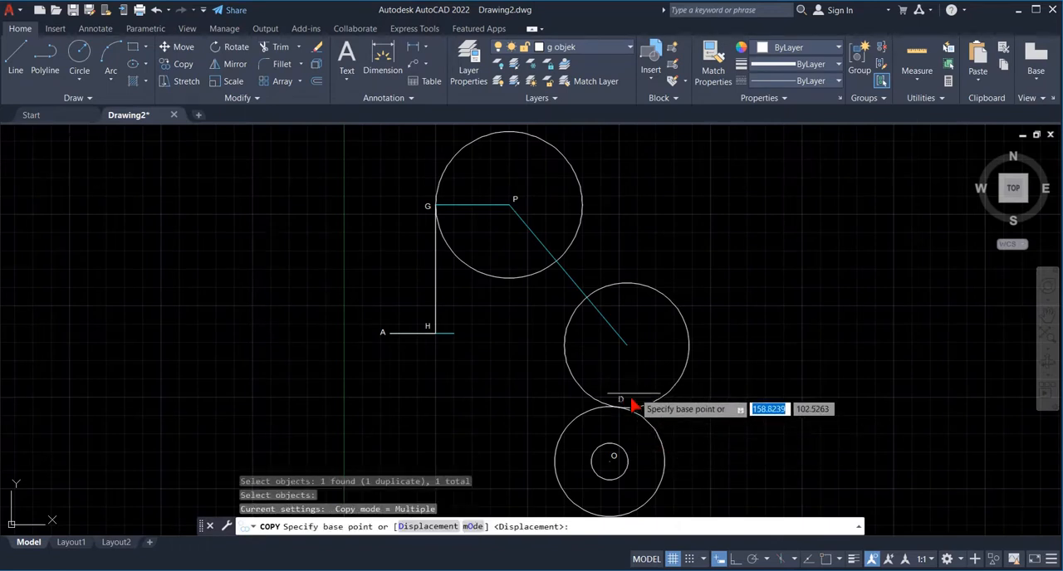
click(634, 407)
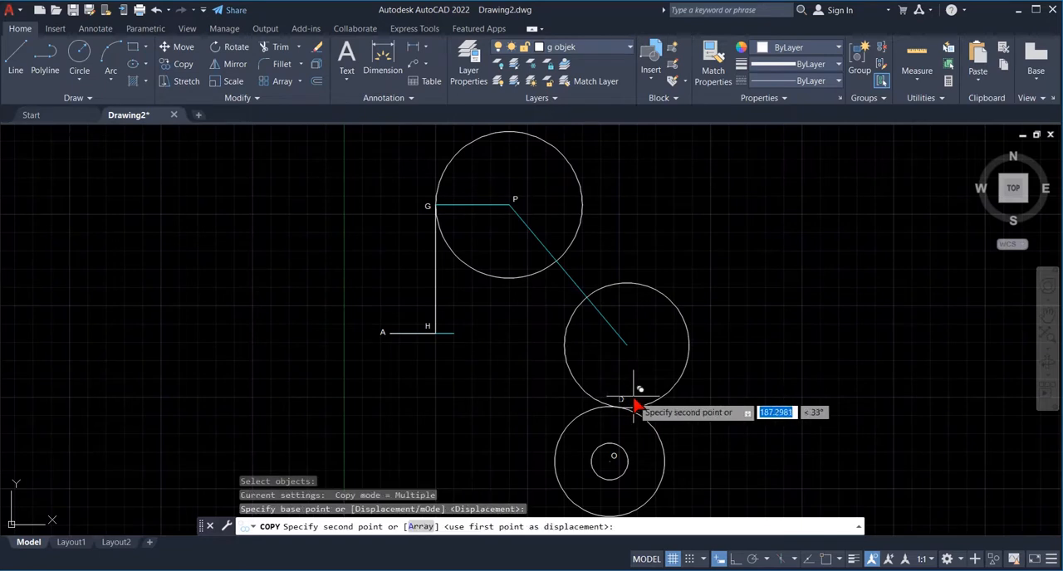
click(647, 342)
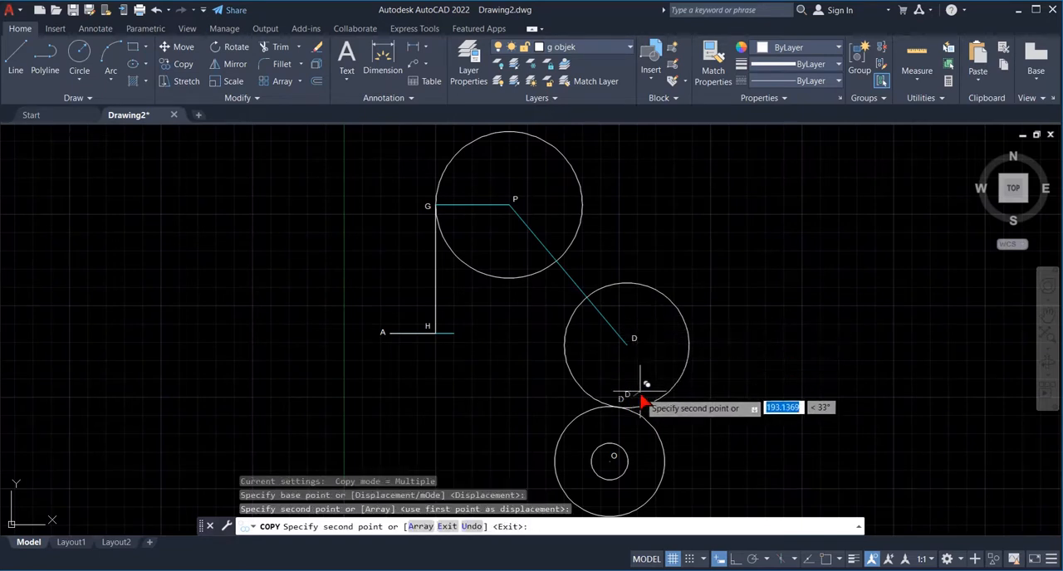
key(Escape)
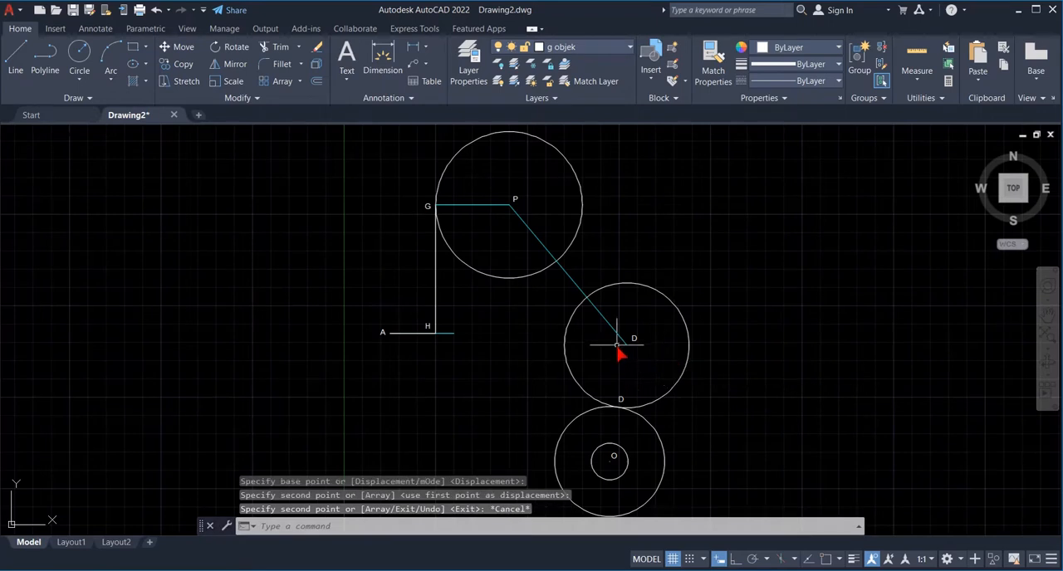
- Change the copied label at the end of the sloping construction line to Q
click(634, 339)
double_click(634, 339)
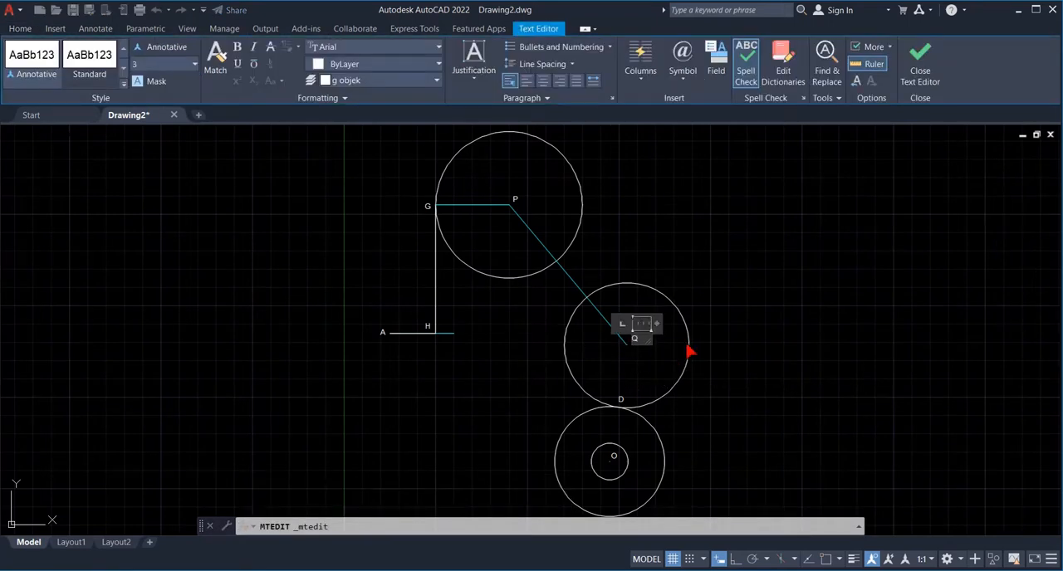
click(766, 348)
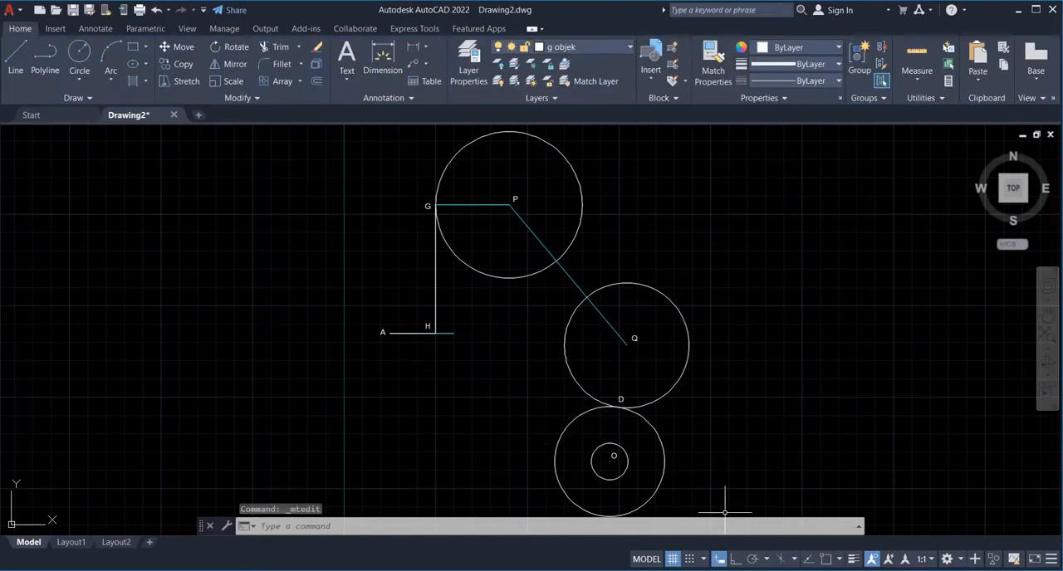
- Check the exercise sheet in Photos, turn on object snap and draw a radius 35 circle centred on the inner end R of line AR
key(alt+Tab)
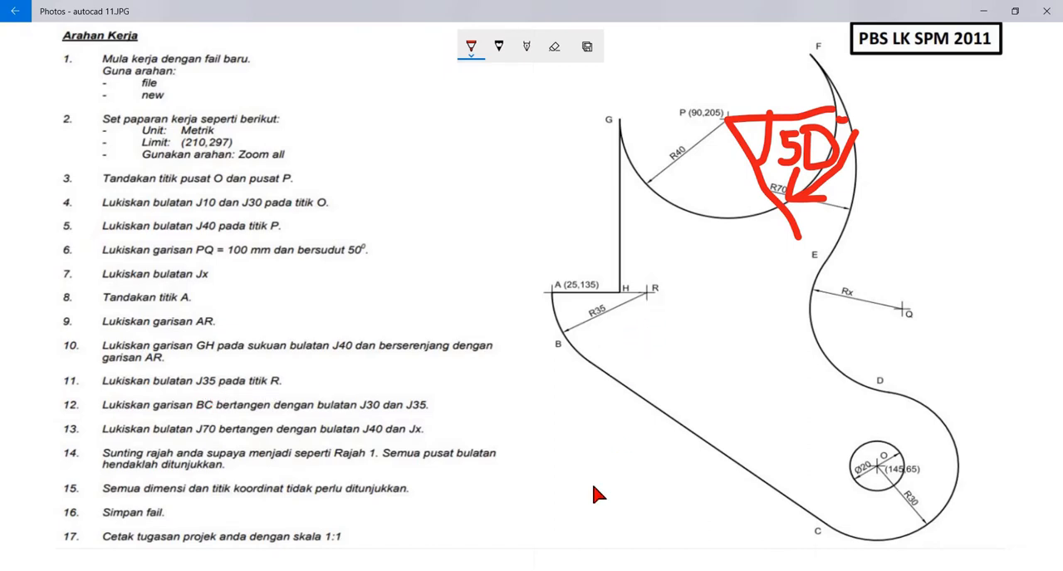
click(398, 570)
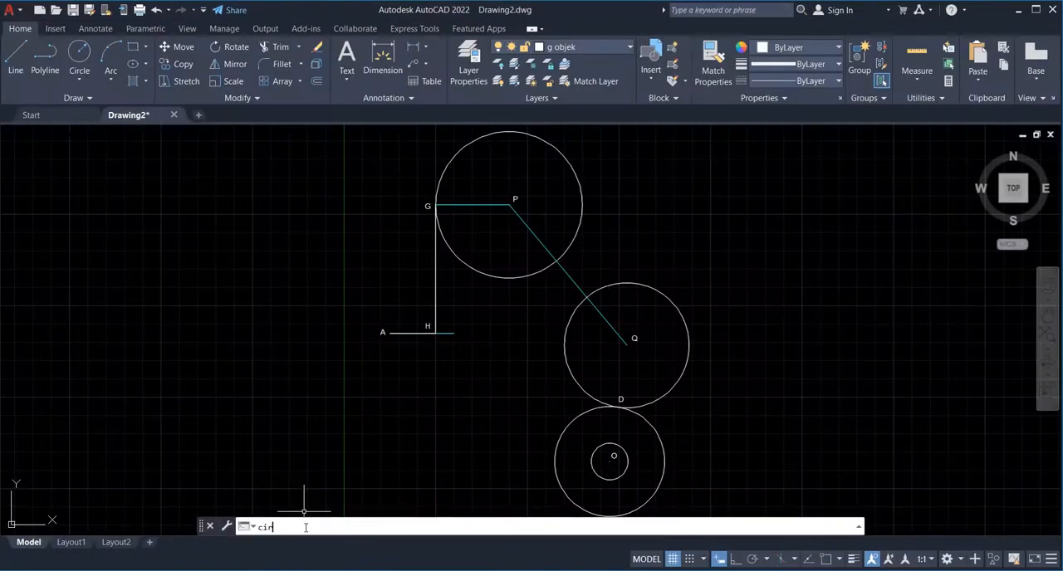
text(c)
key(Return)
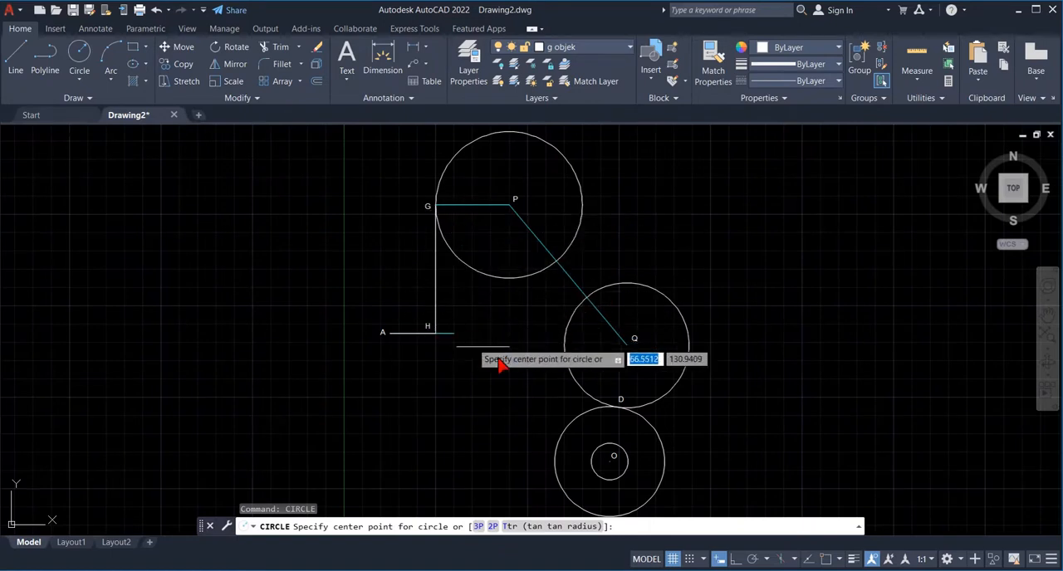
click(826, 560)
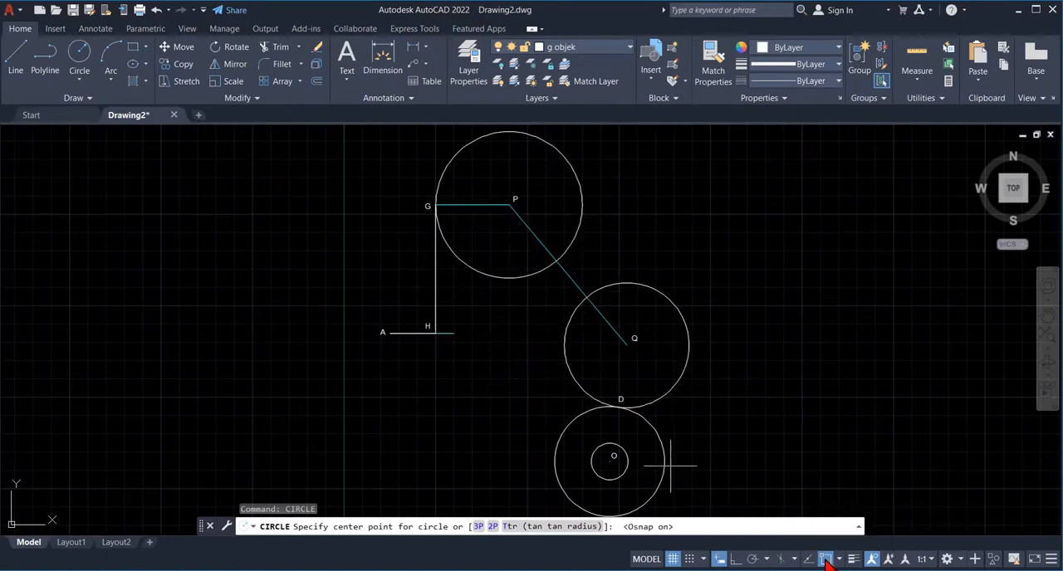
click(453, 336)
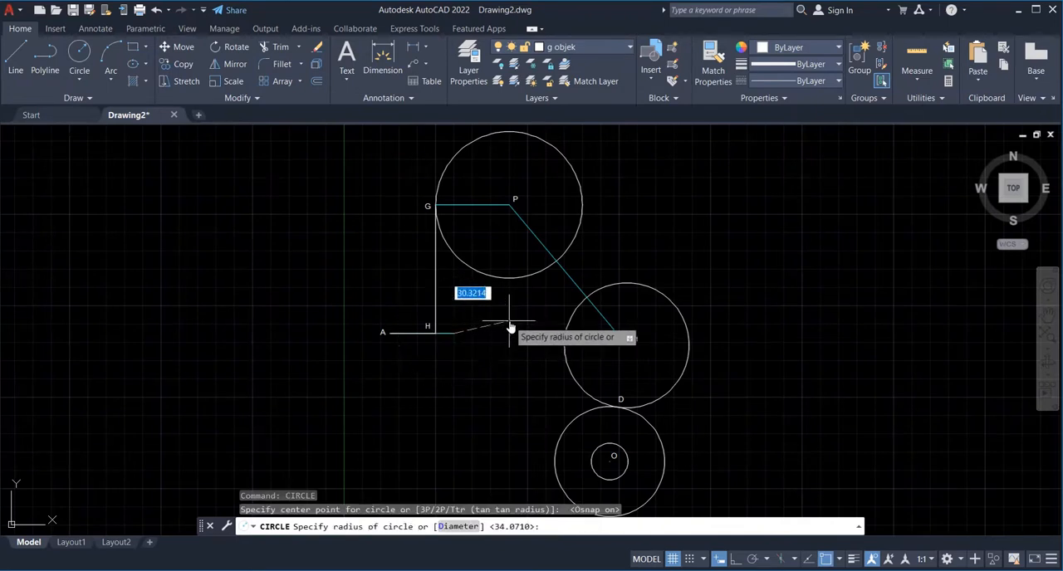
text(35)
key(Return)
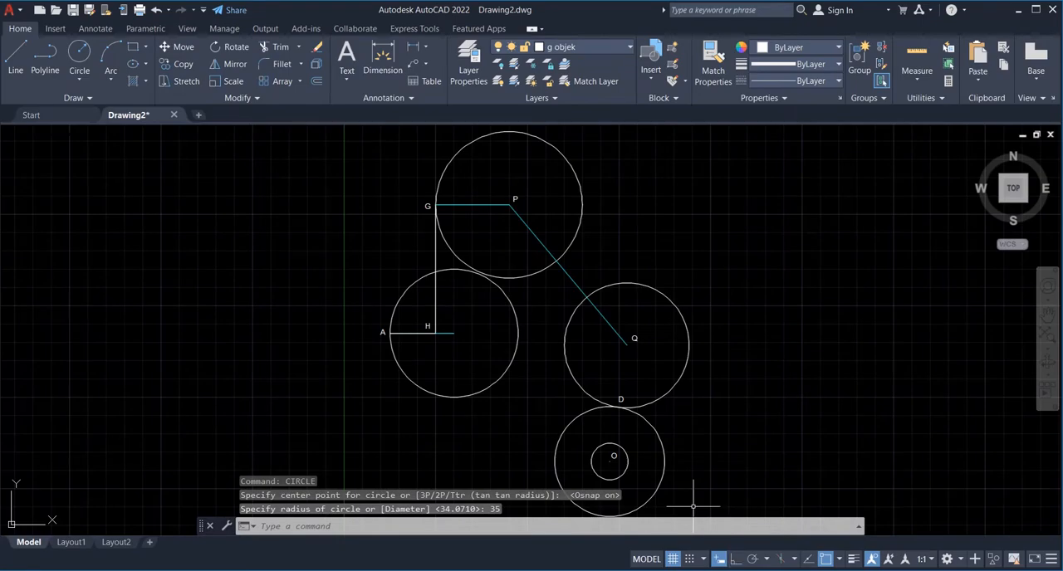
- Check the exercise sheet for line BC and limit the running object snaps to Tangent only for the Line command
click(702, 570)
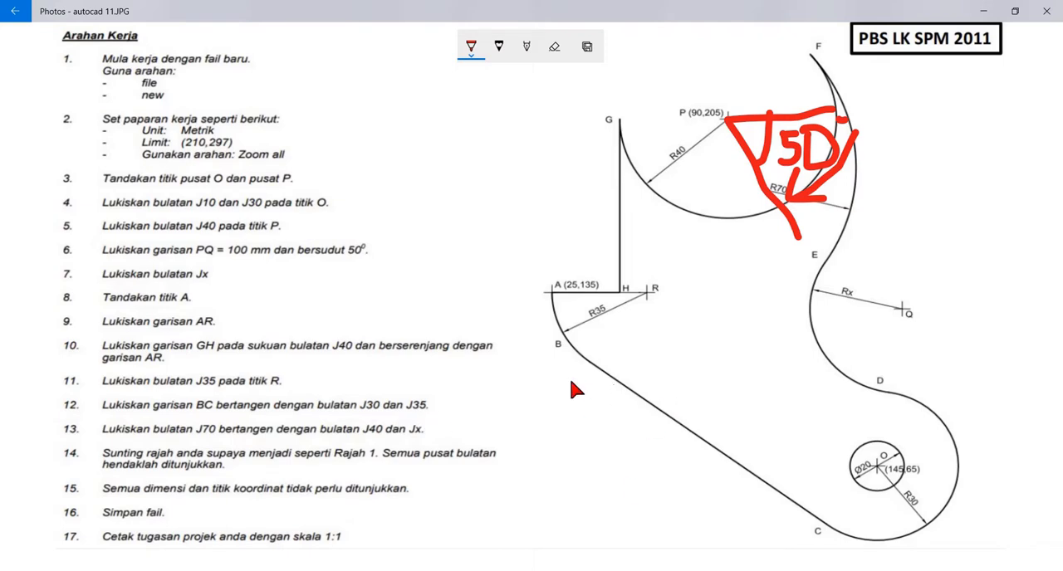
click(428, 570)
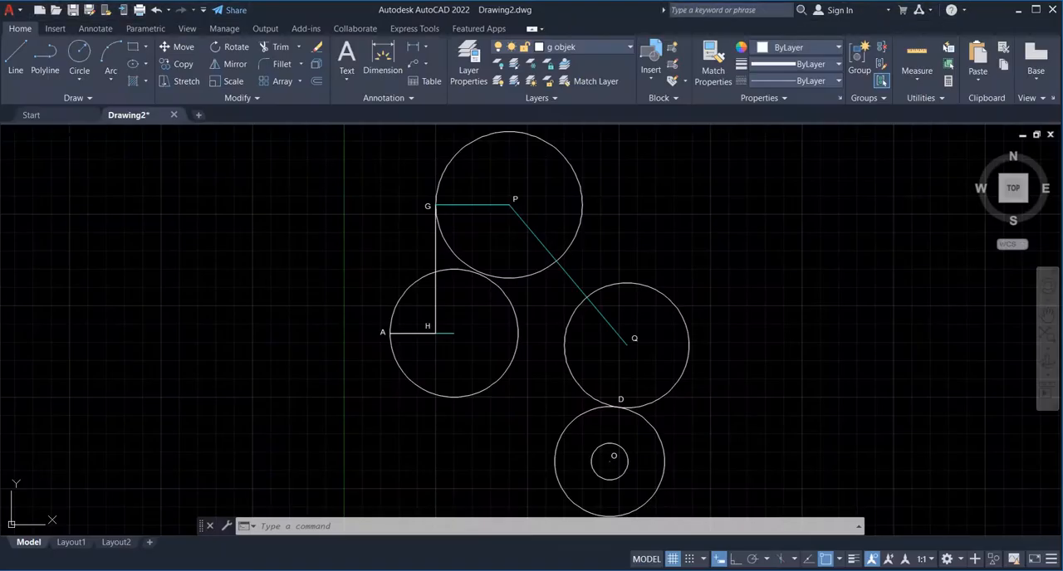
text(line)
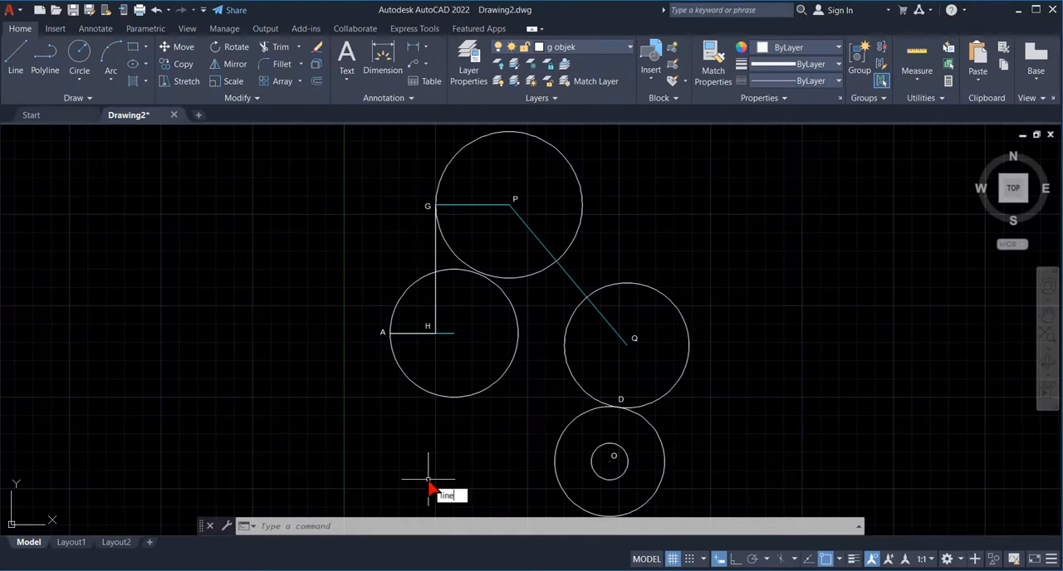
key(Return)
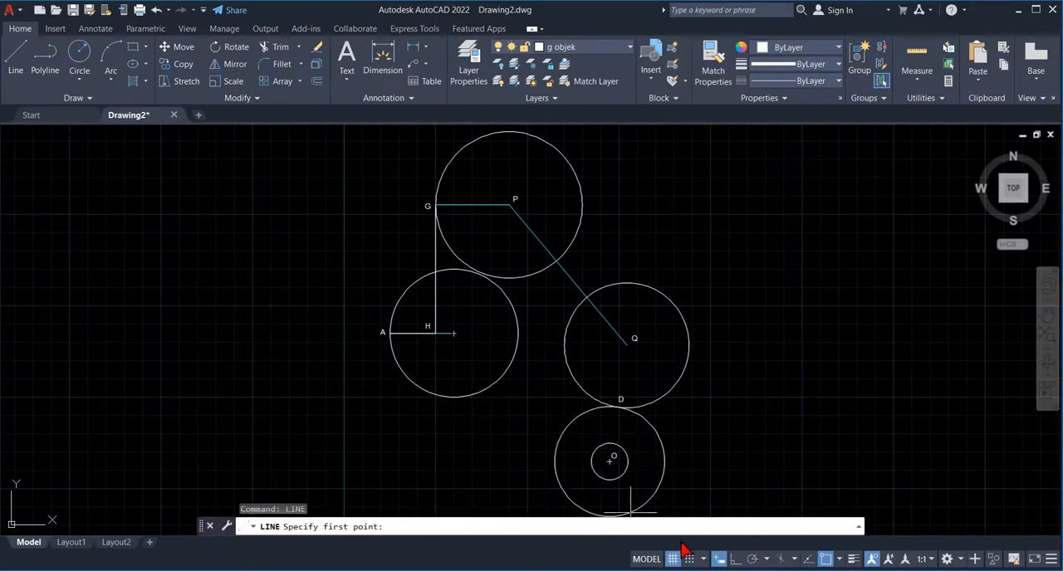
click(841, 560)
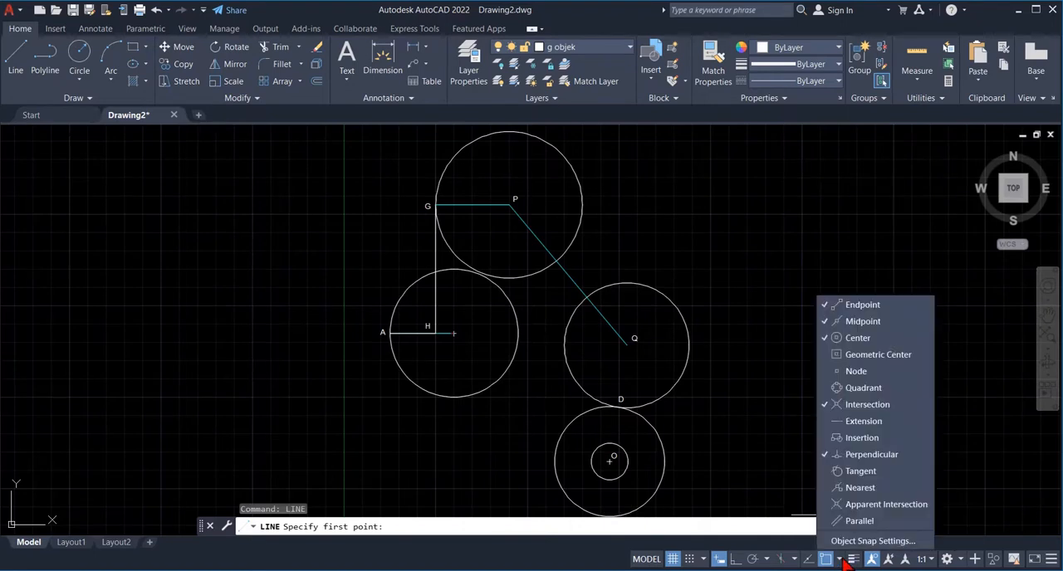
click(860, 305)
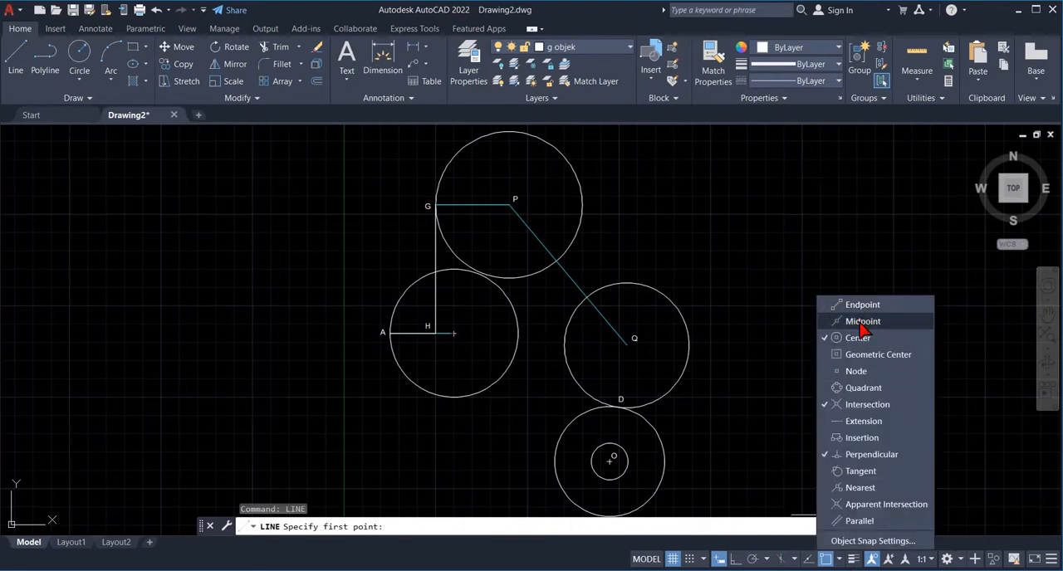
click(852, 407)
click(461, 471)
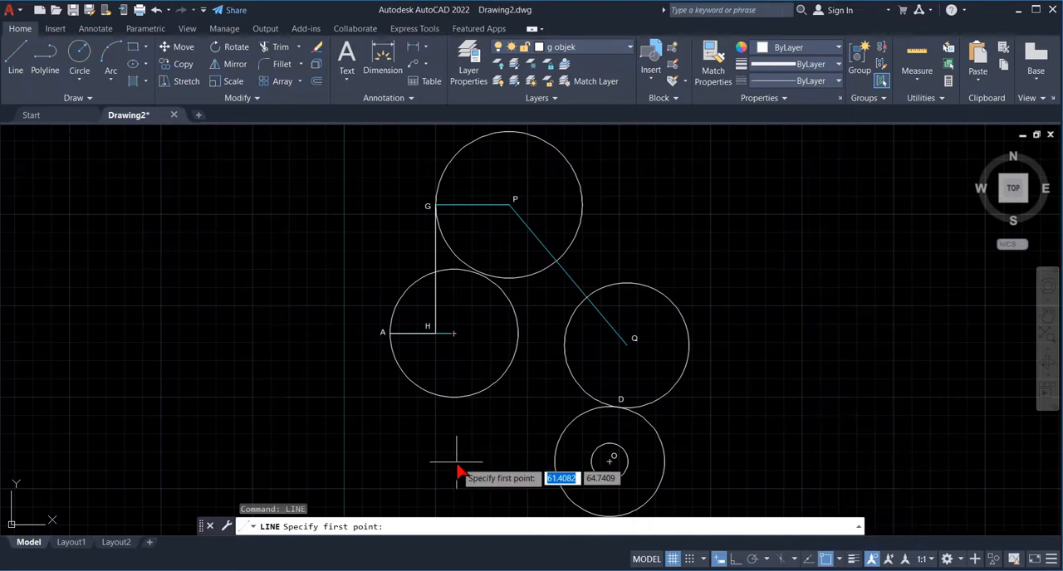
- Draw line BC tangent to the undersides of the radius 35 circle and the larger circle around O
click(406, 380)
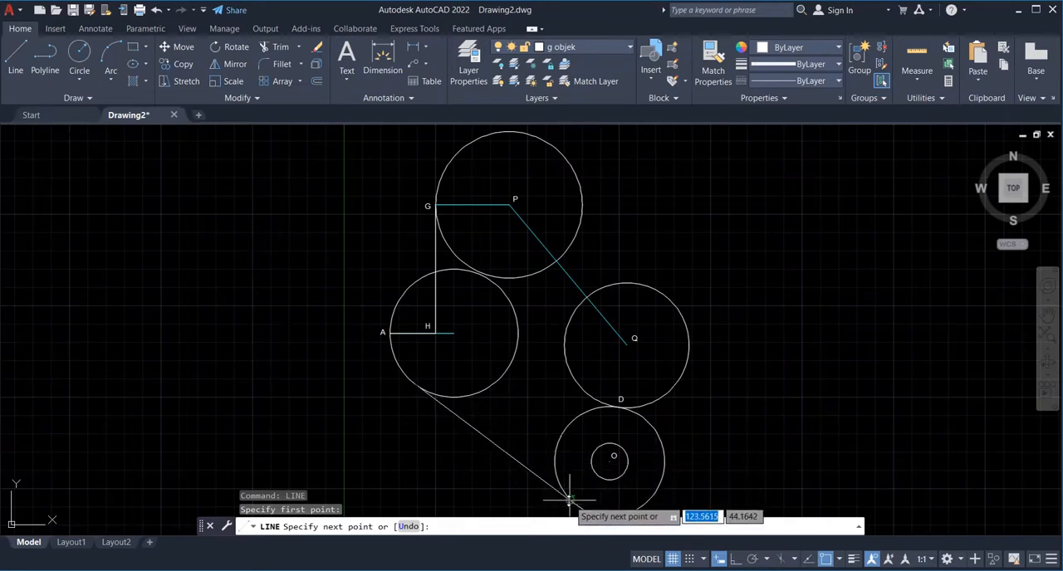
click(569, 500)
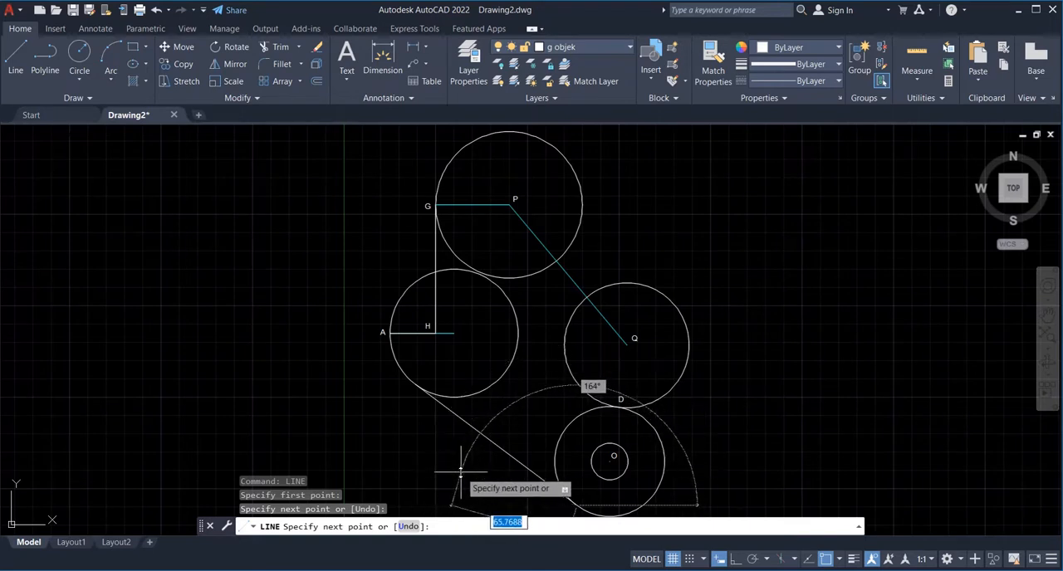
key(Return)
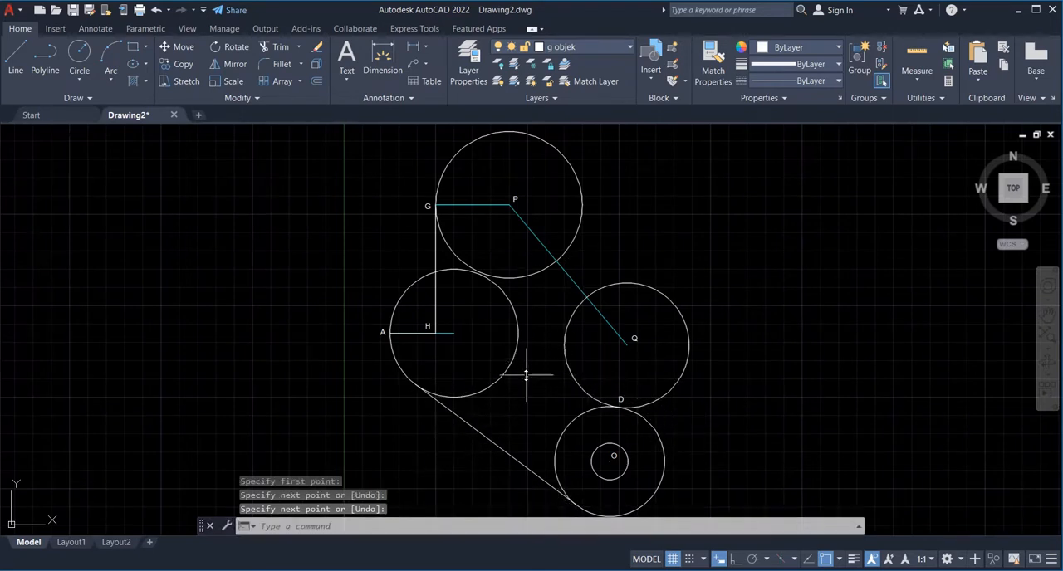
- Check the exercise sheet for the ends of line BC, turn off object snap and copy label A to the line's upper end
key(alt+Tab)
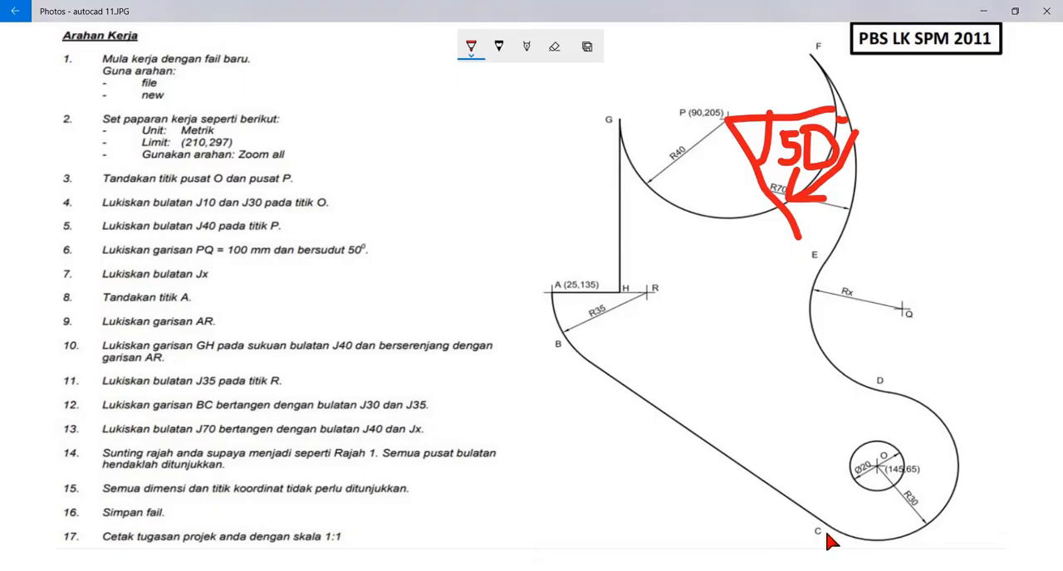
click(664, 535)
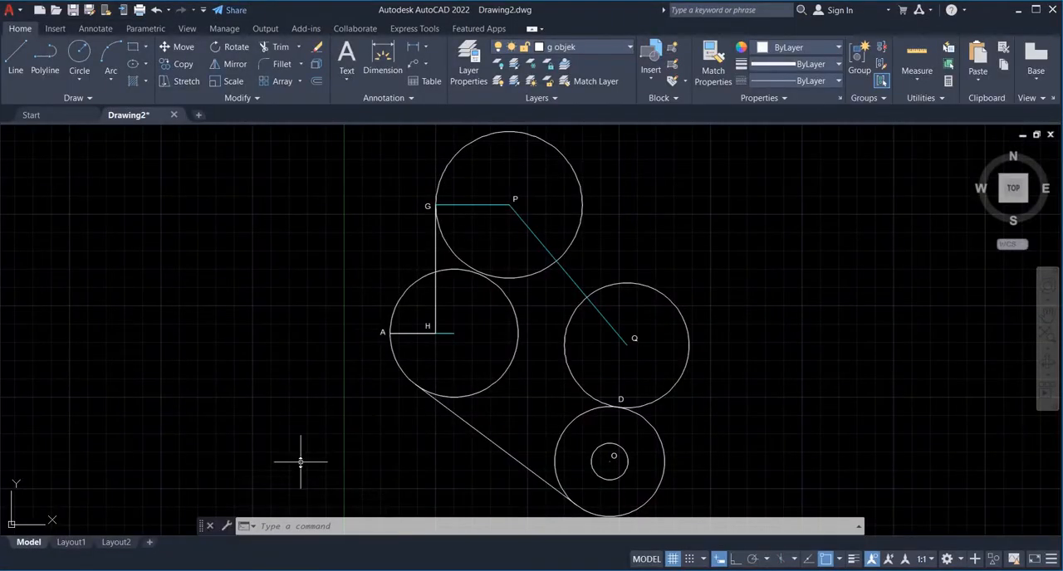
text(copy)
key(Return)
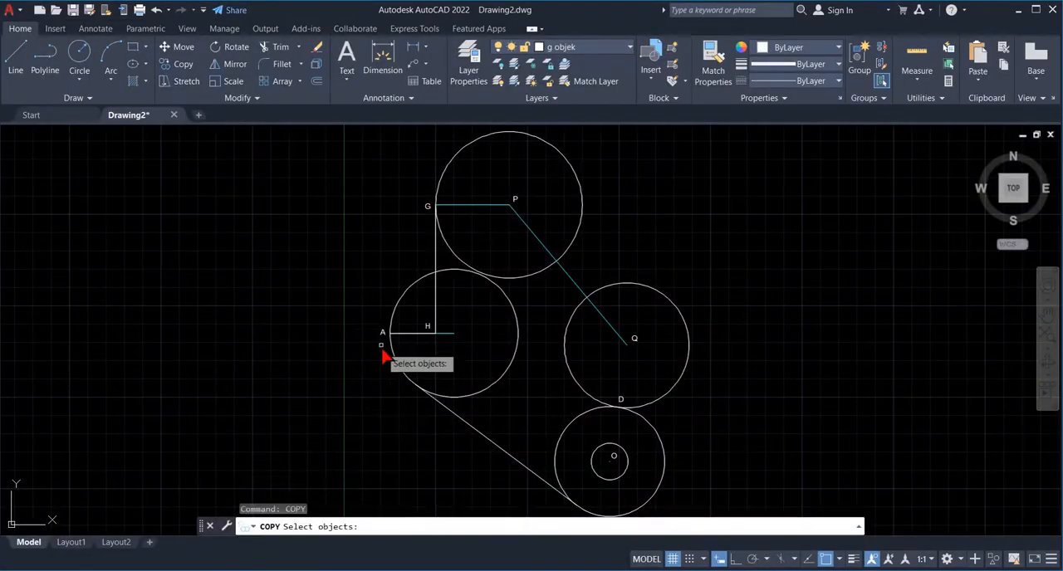
click(384, 335)
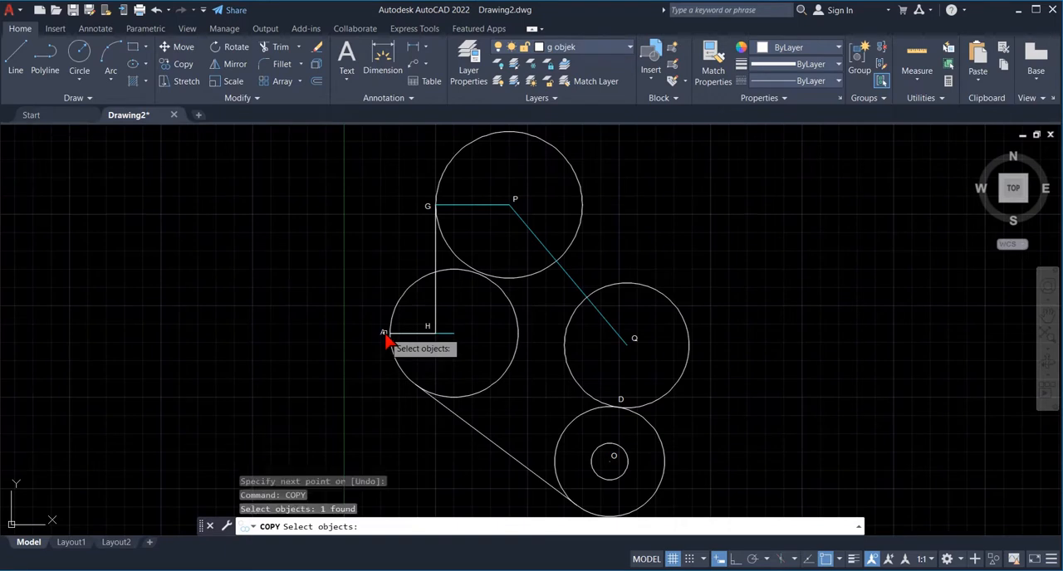
key(Return)
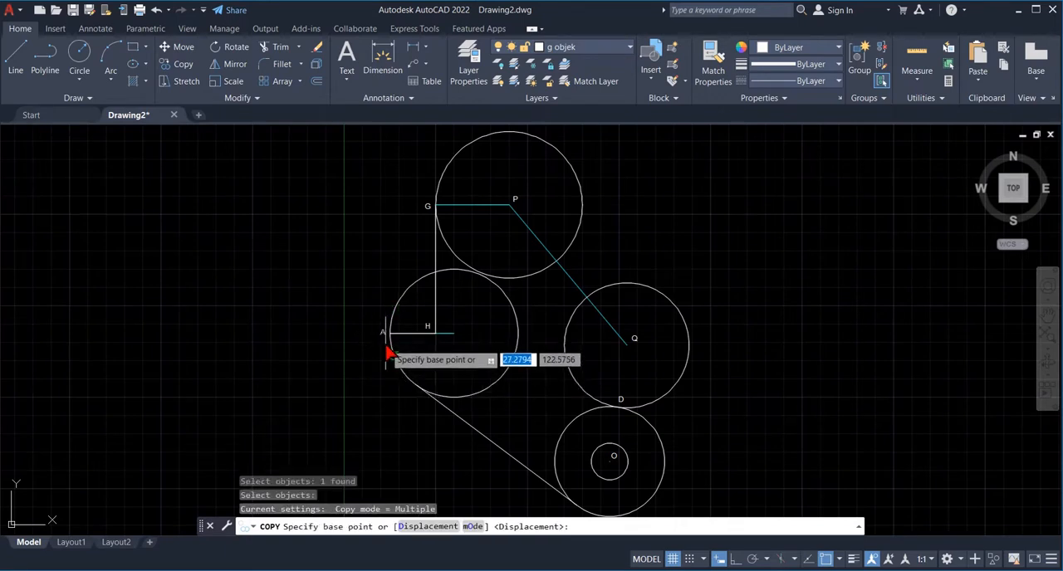
click(826, 561)
click(366, 338)
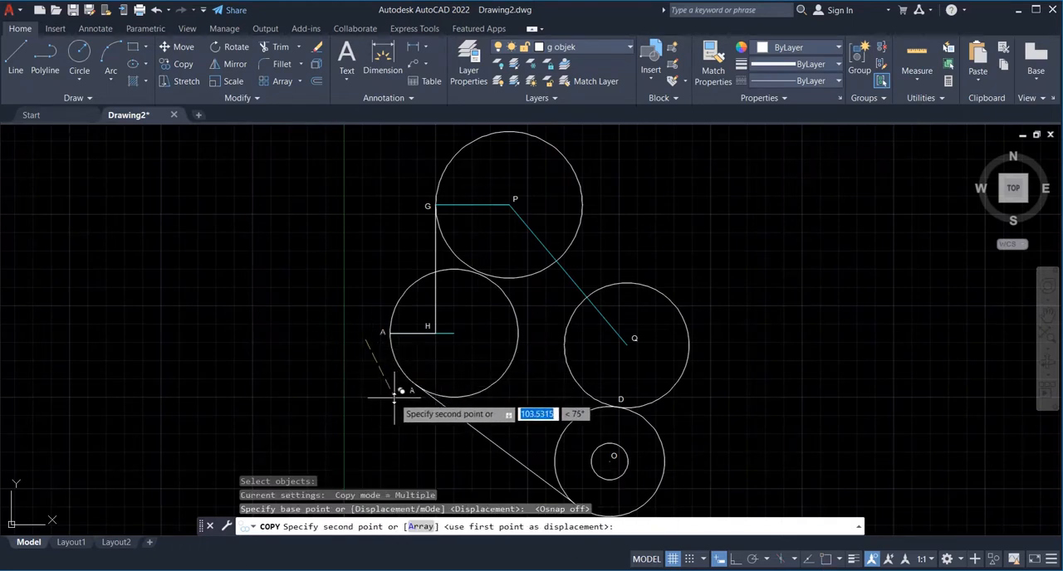
click(390, 398)
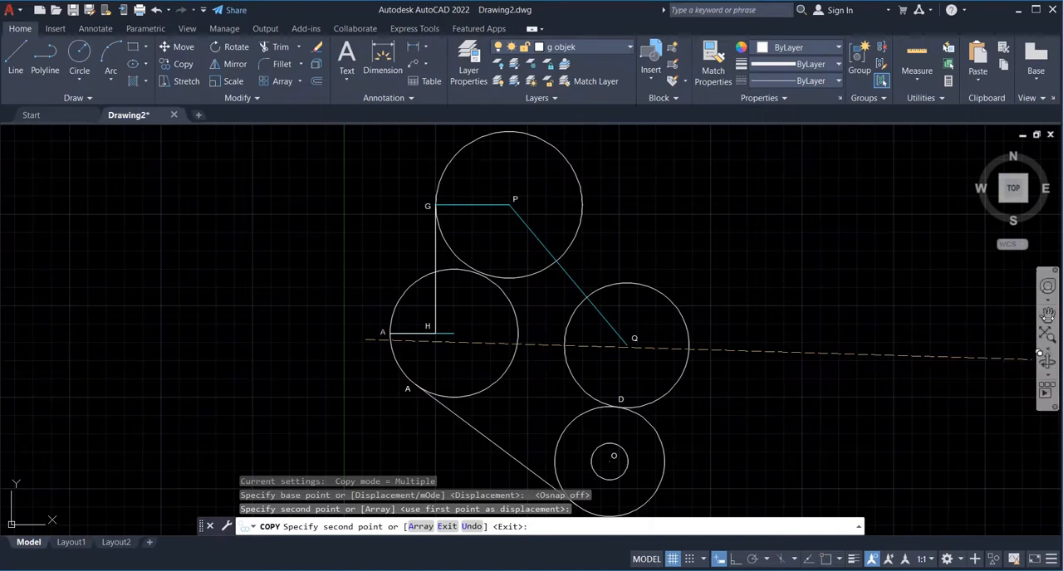
- Place another copy of label A at the lower end of line BC and finish copying
click(1046, 314)
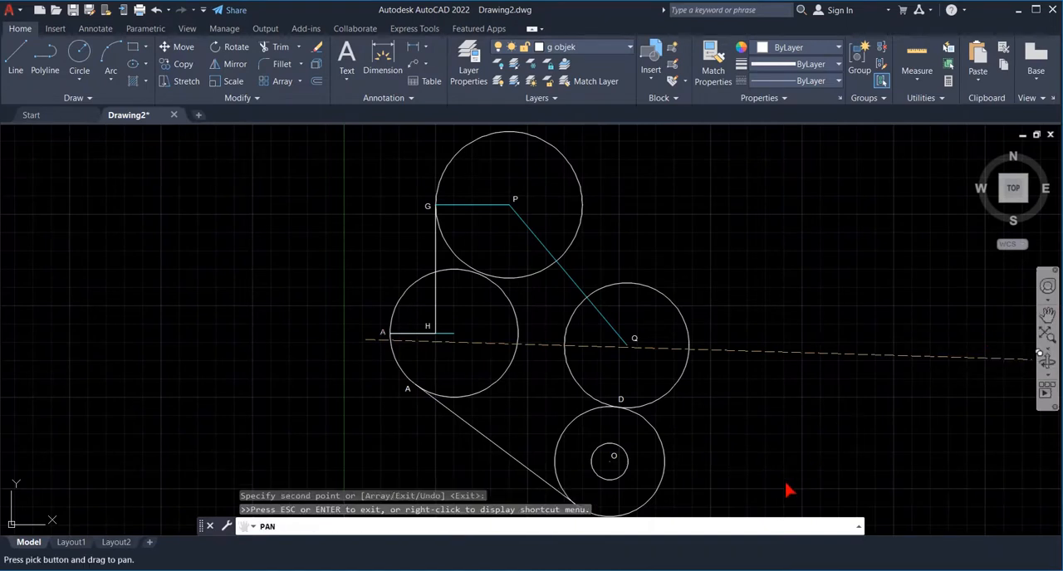
drag(789, 491, 795, 385)
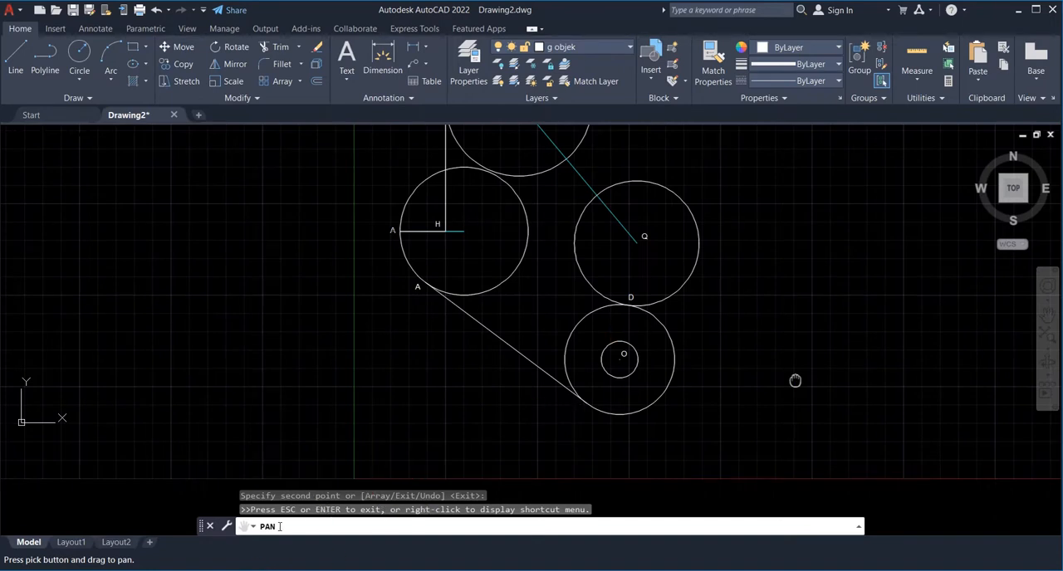
key(Escape)
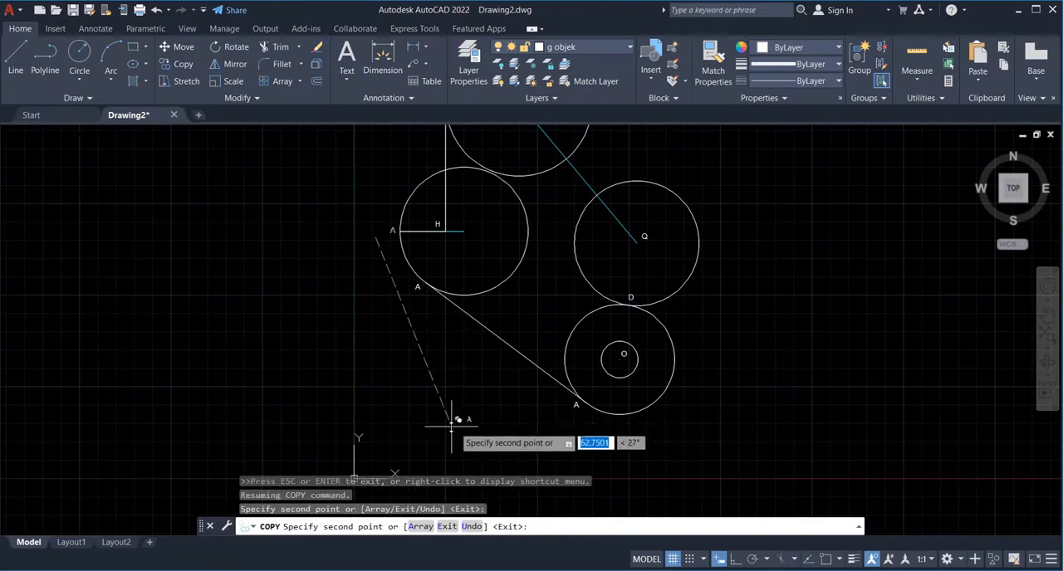
key(Escape)
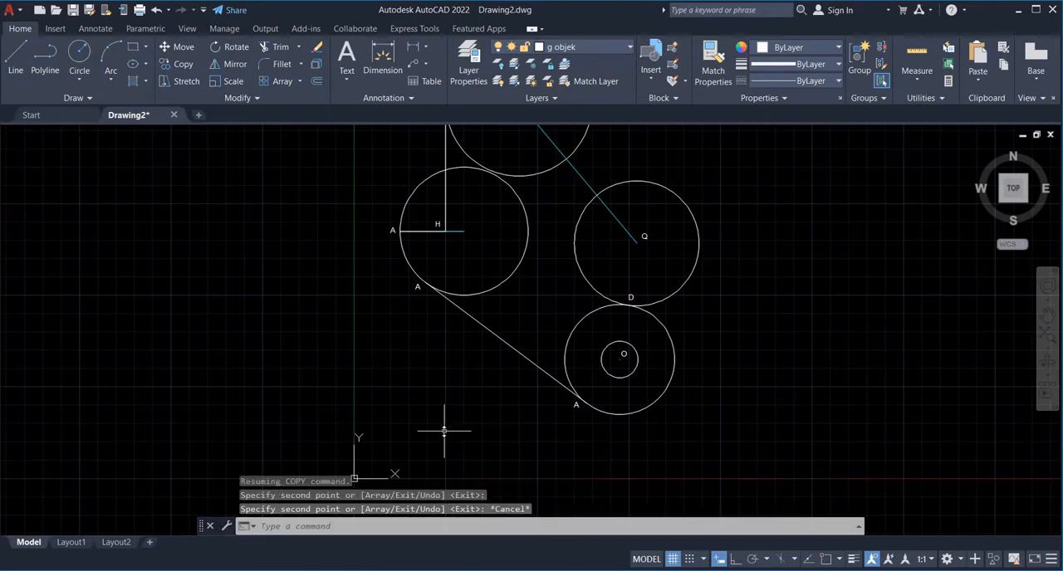
- Change the copied labels on the sloping tangent line to B at its upper end and C at its lower end
double_click(418, 287)
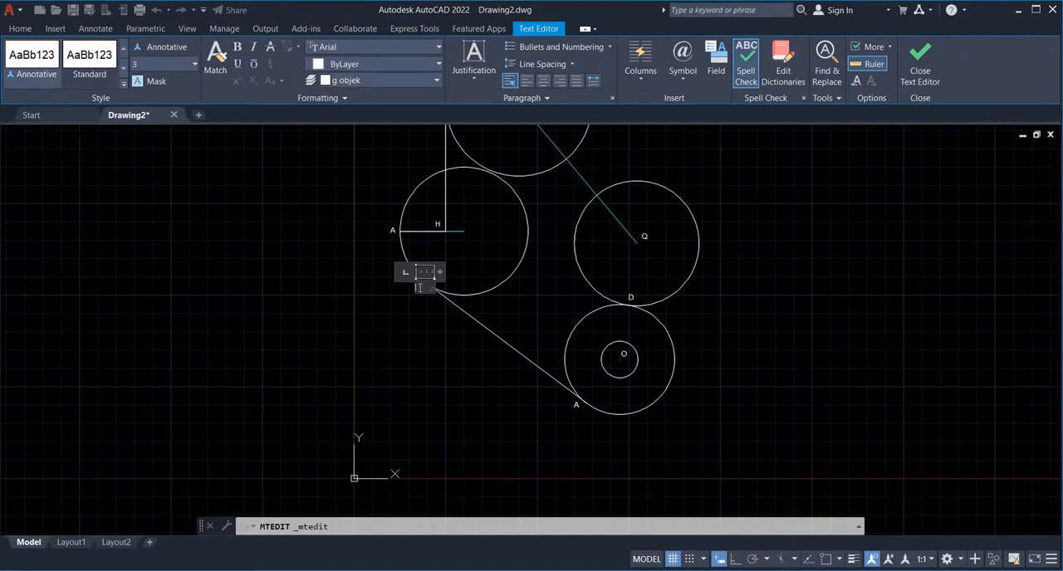
click(580, 413)
click(583, 410)
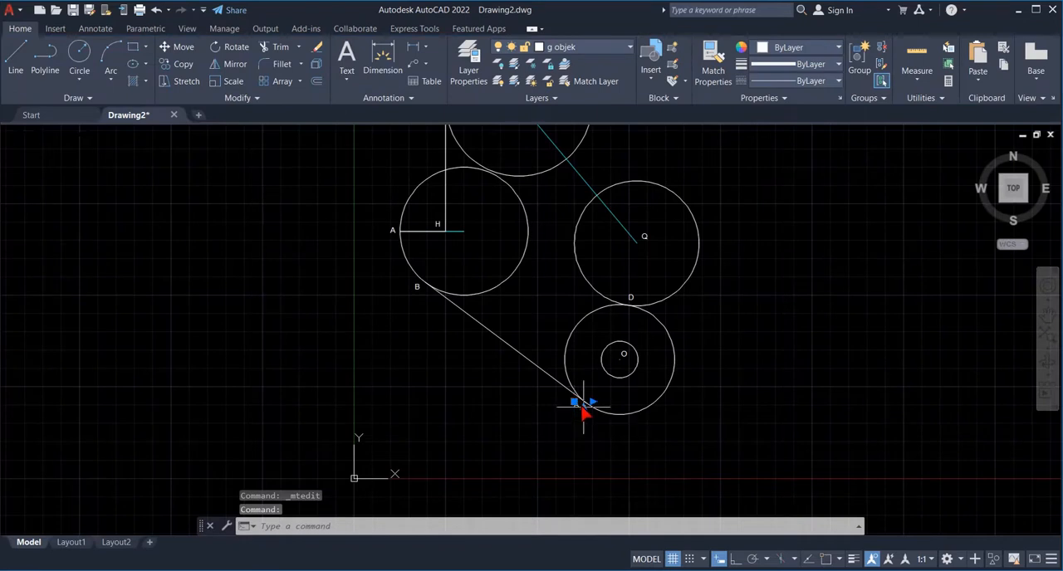
click(582, 406)
click(583, 405)
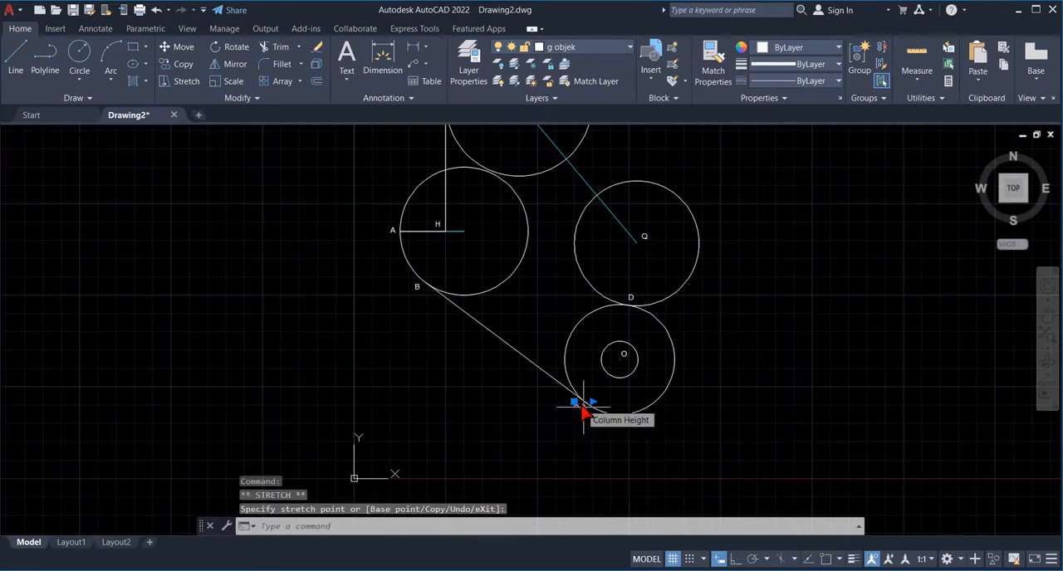
click(583, 405)
click(580, 408)
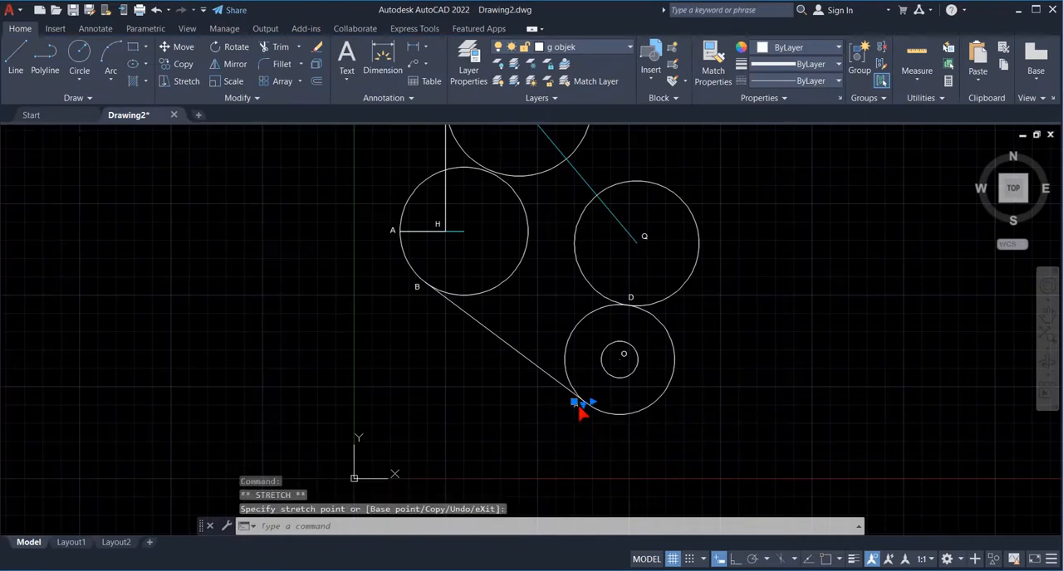
double_click(581, 407)
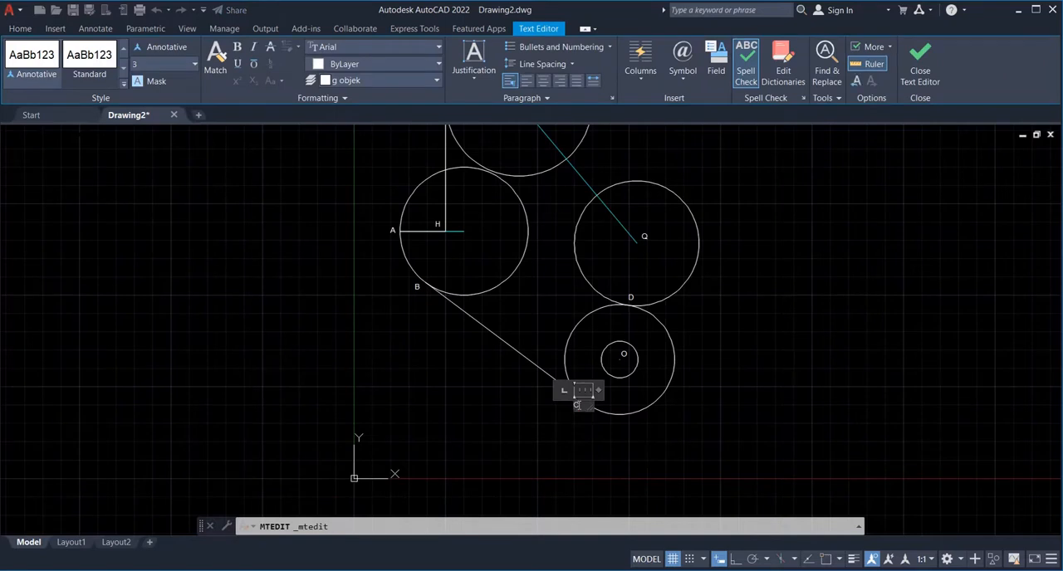
key(Escape)
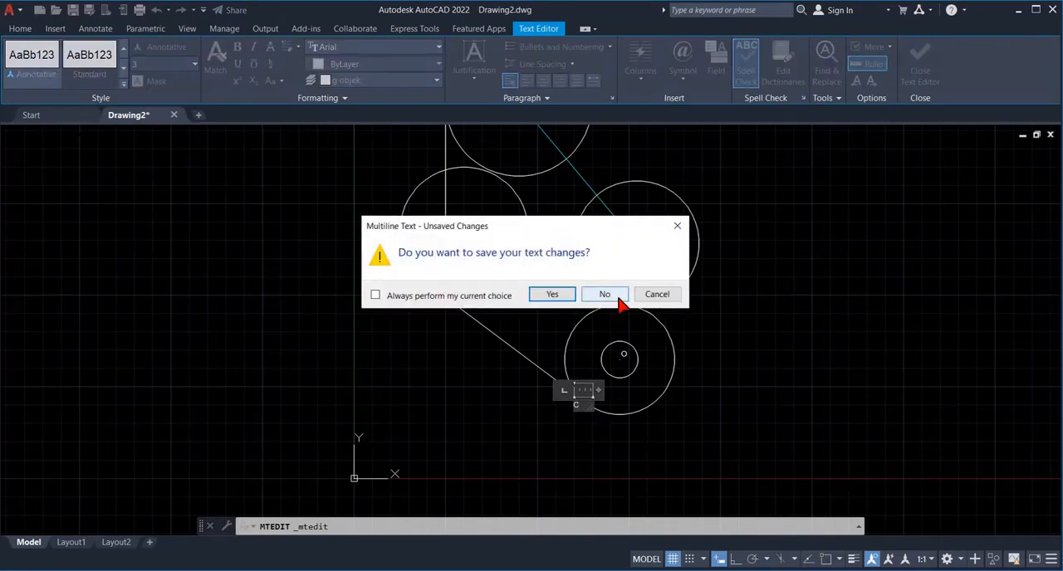
click(654, 297)
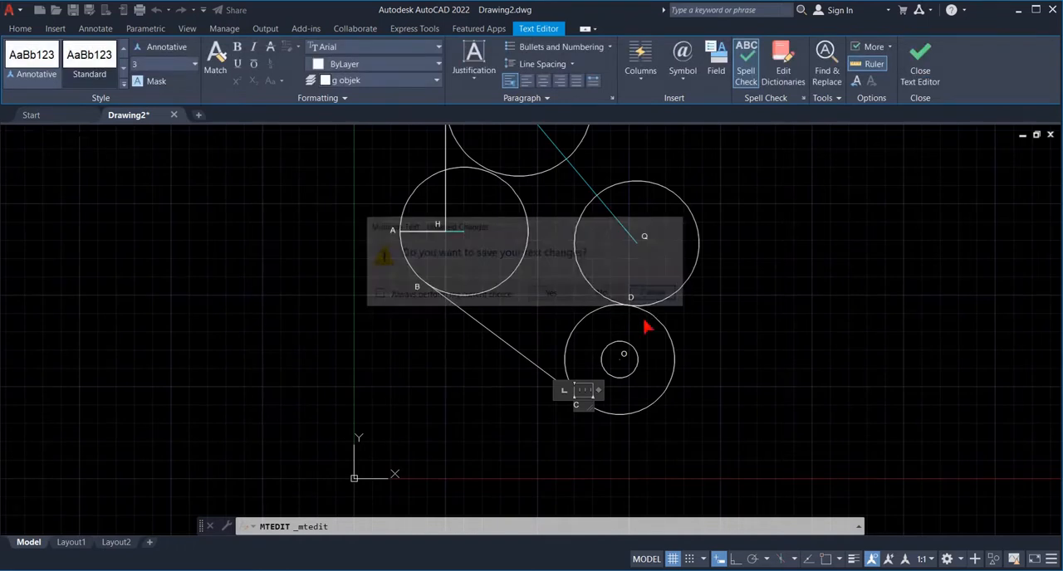
click(621, 455)
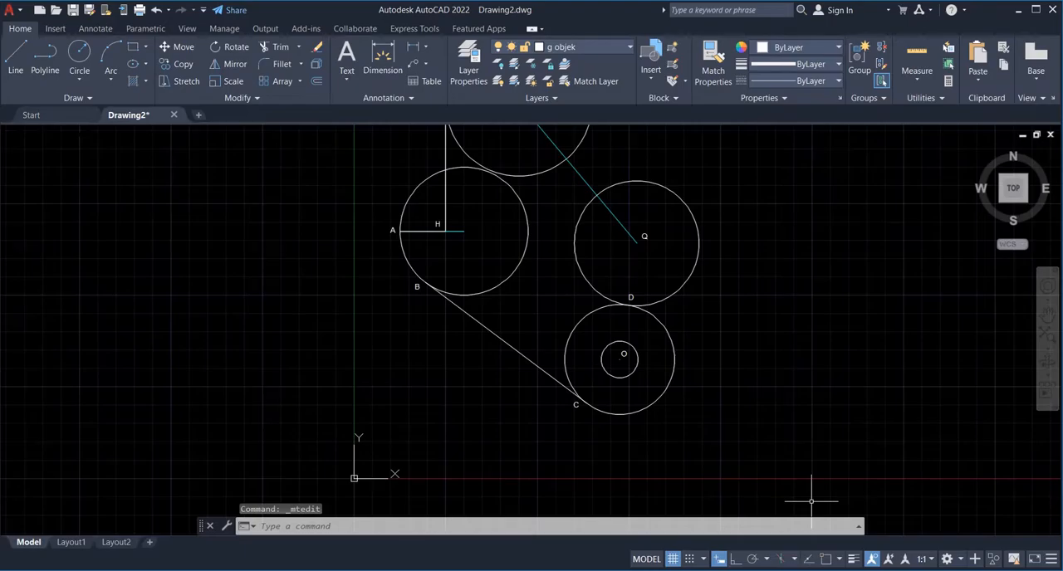
- Check the exercise sheet for the radius 70 circle and turn on object snap for the Circle command
click(700, 570)
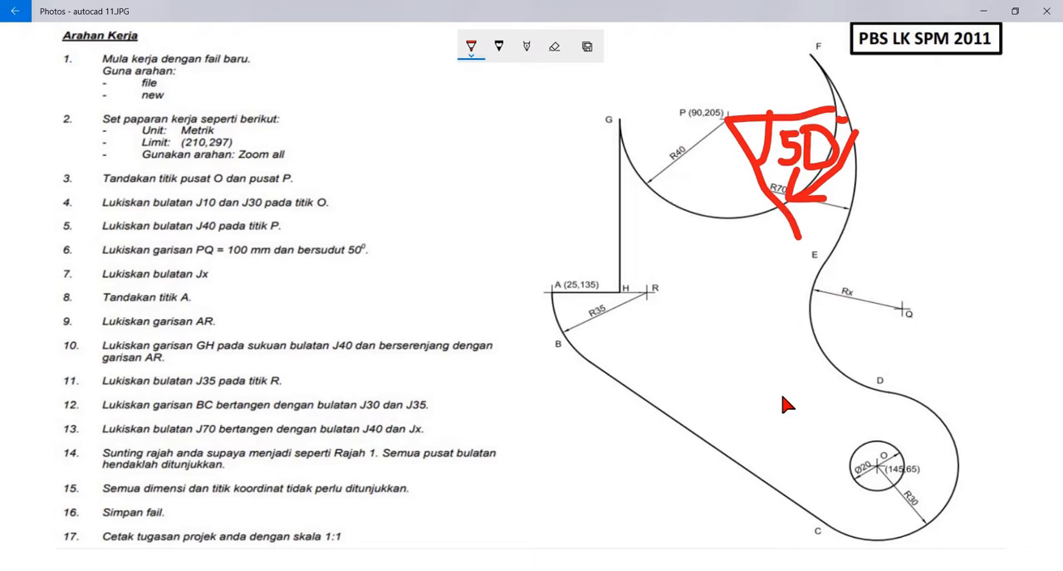
key(alt+Tab)
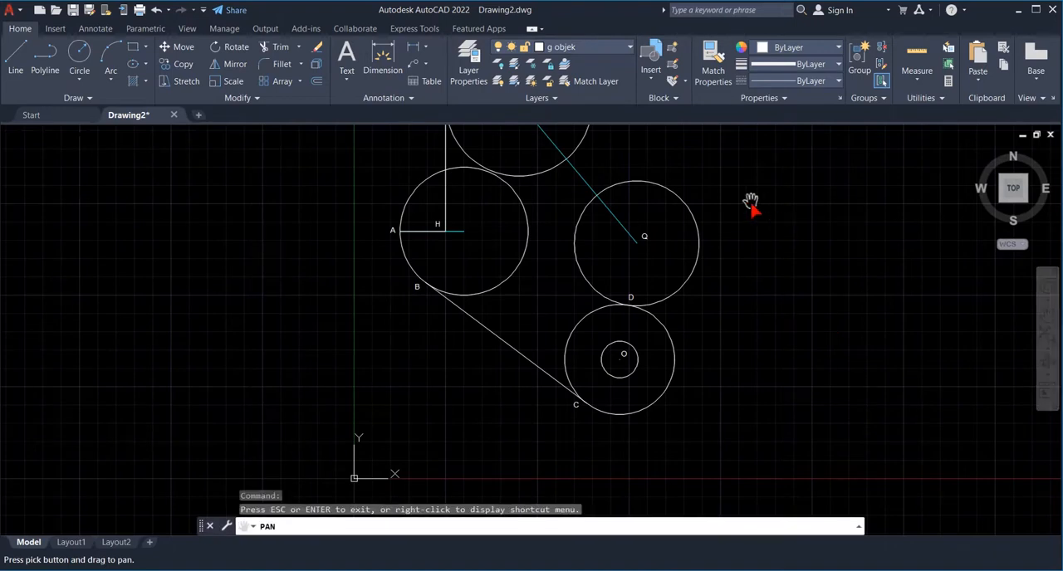
drag(750, 205, 738, 306)
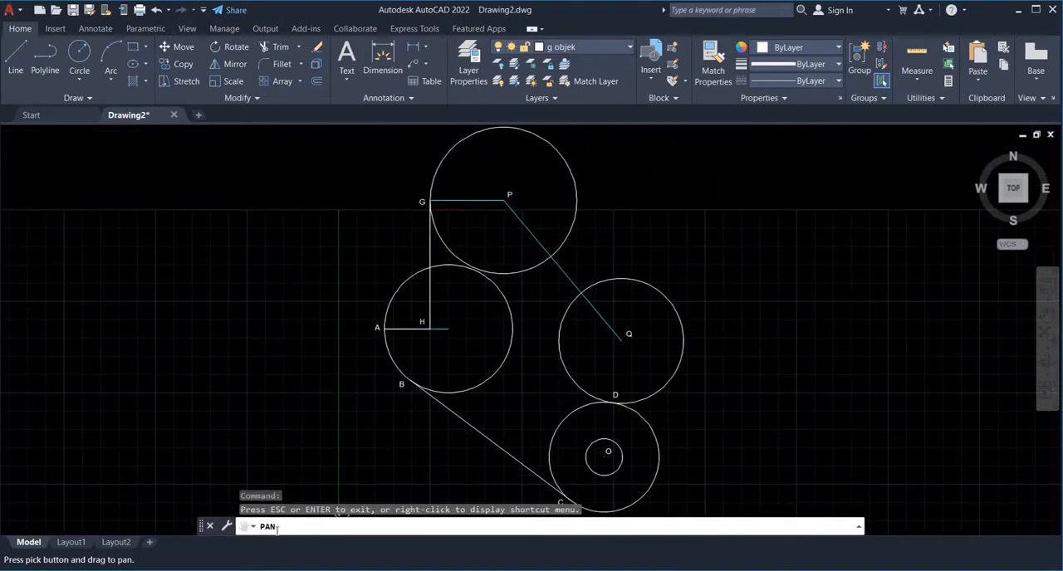
key(Escape)
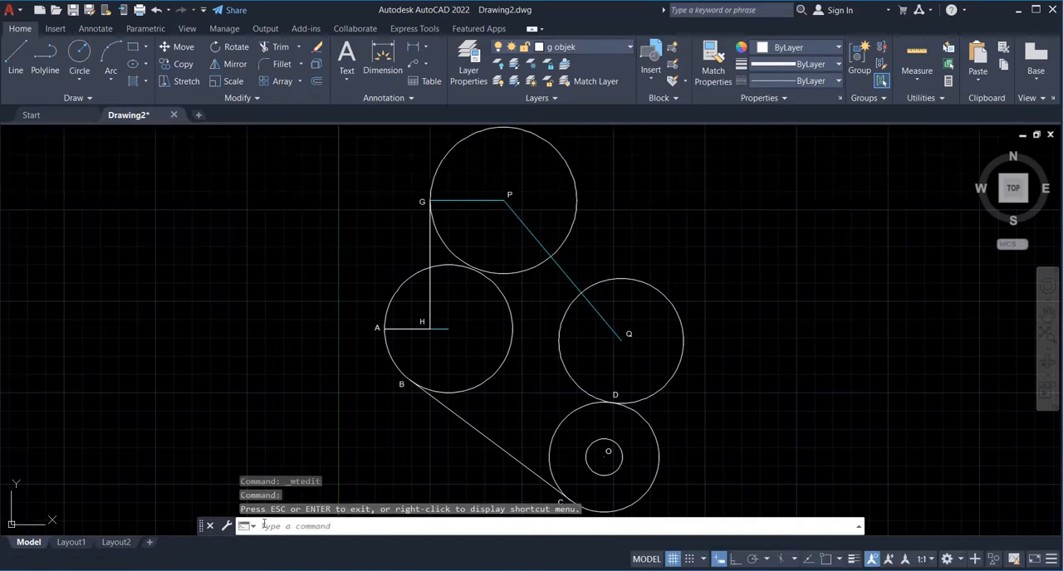
text(c)
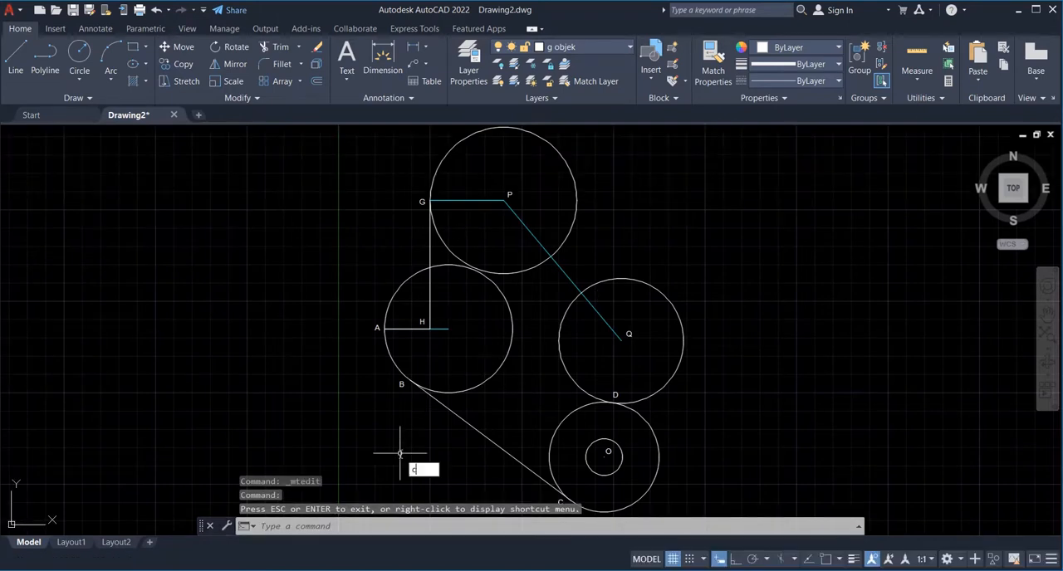
text(ircle)
key(Return)
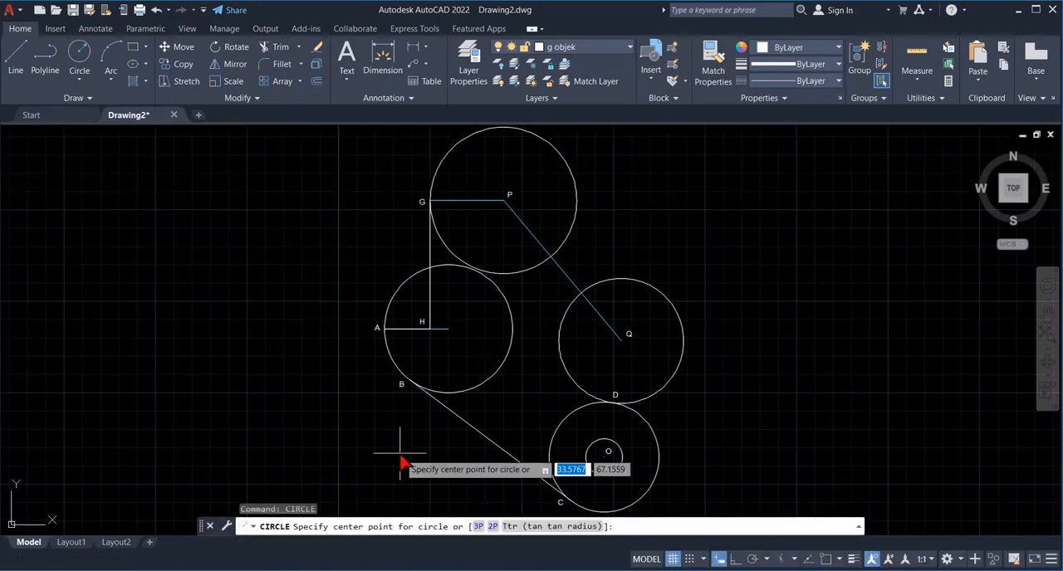
click(839, 560)
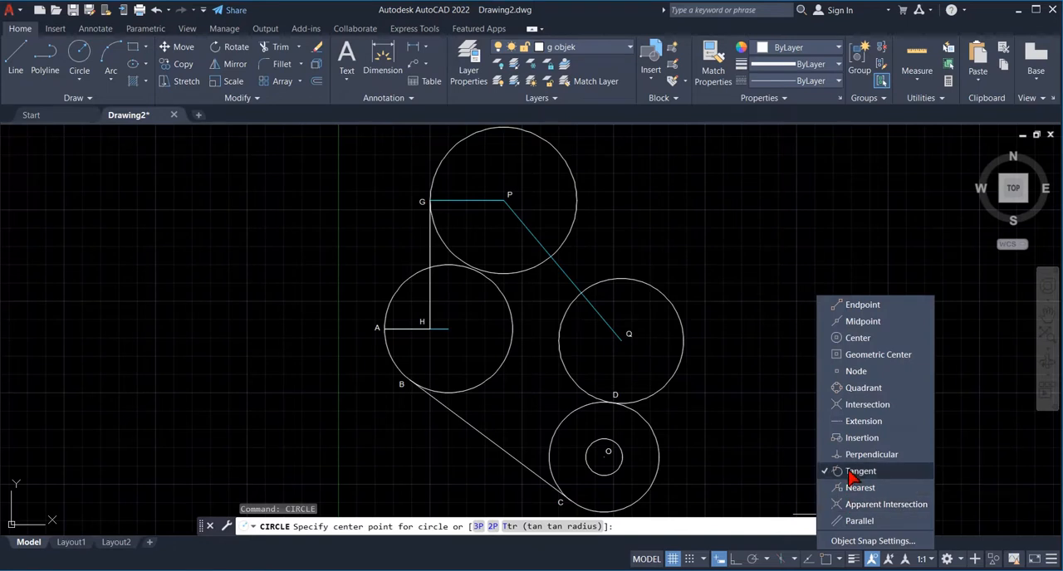
click(827, 562)
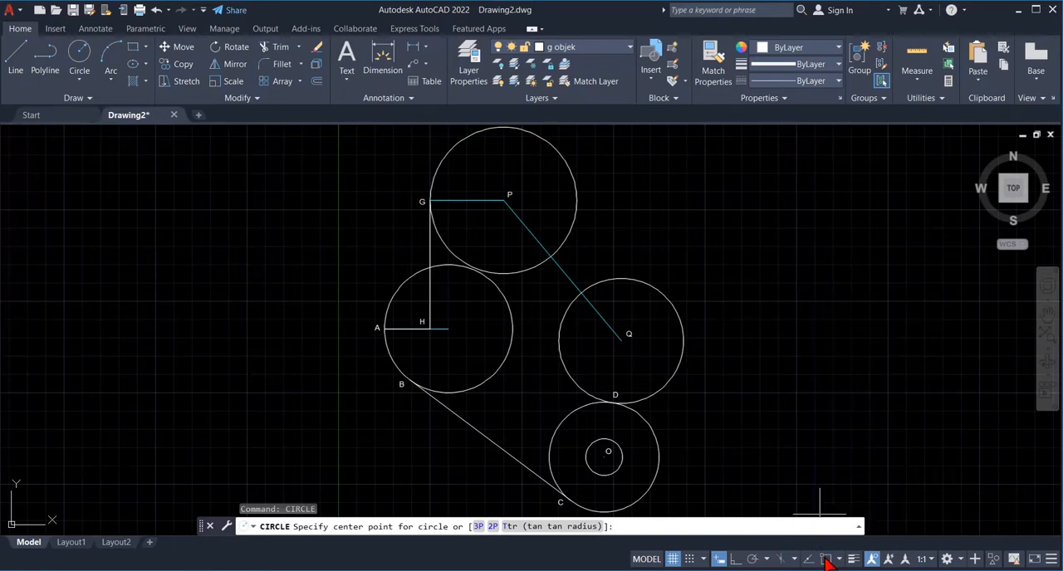
click(826, 560)
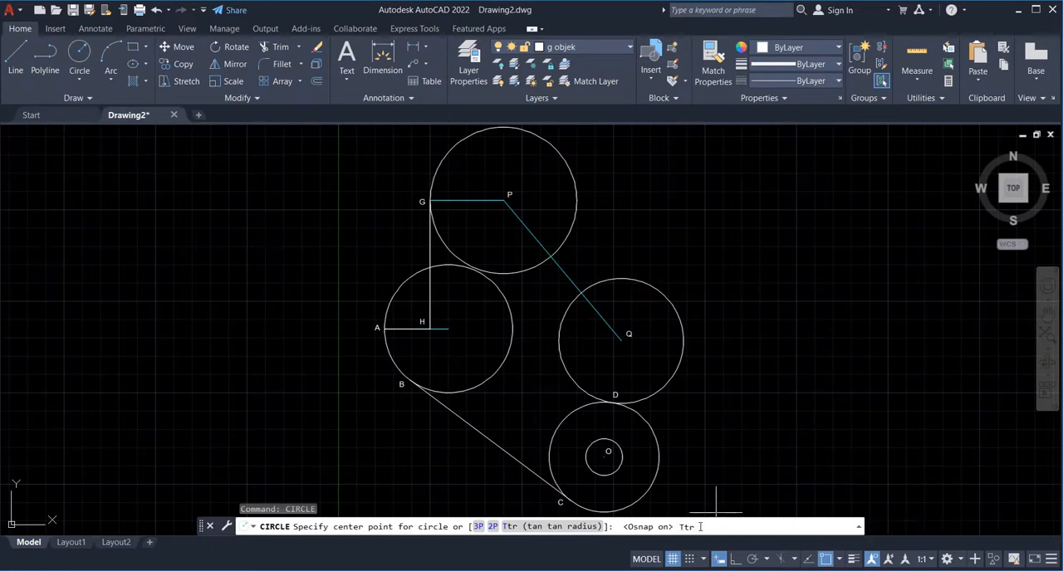
- Draw a radius 70 circle with Ttr, tangent to the right side of the circle around P and the left side of the circle around Q
key(Return)
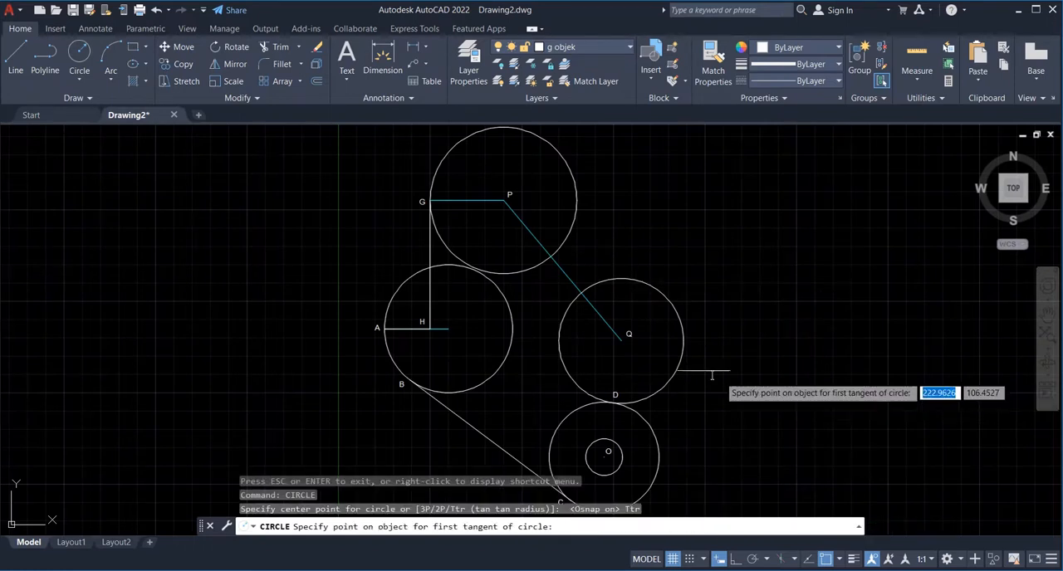
click(563, 164)
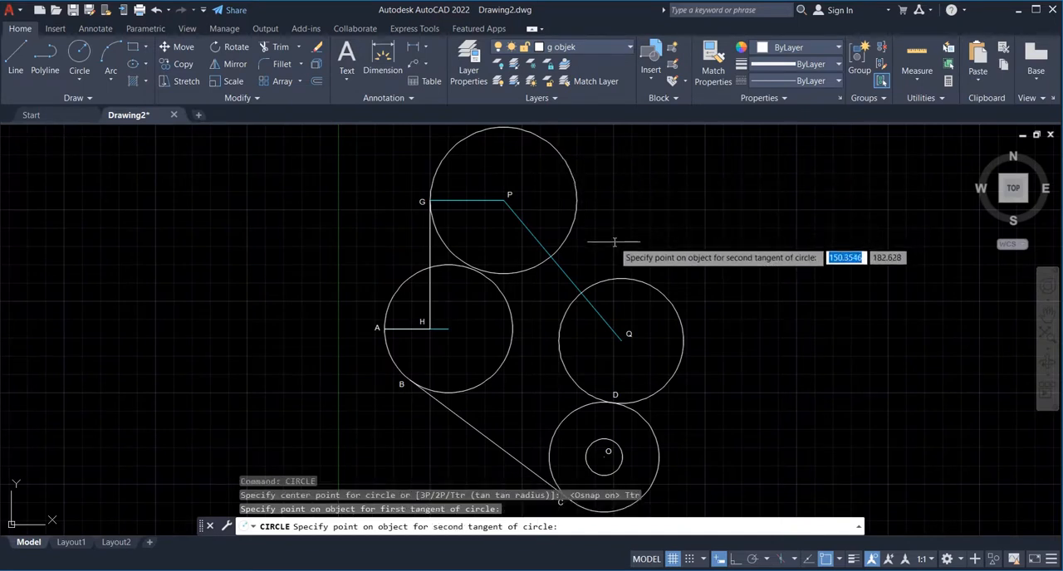
click(560, 319)
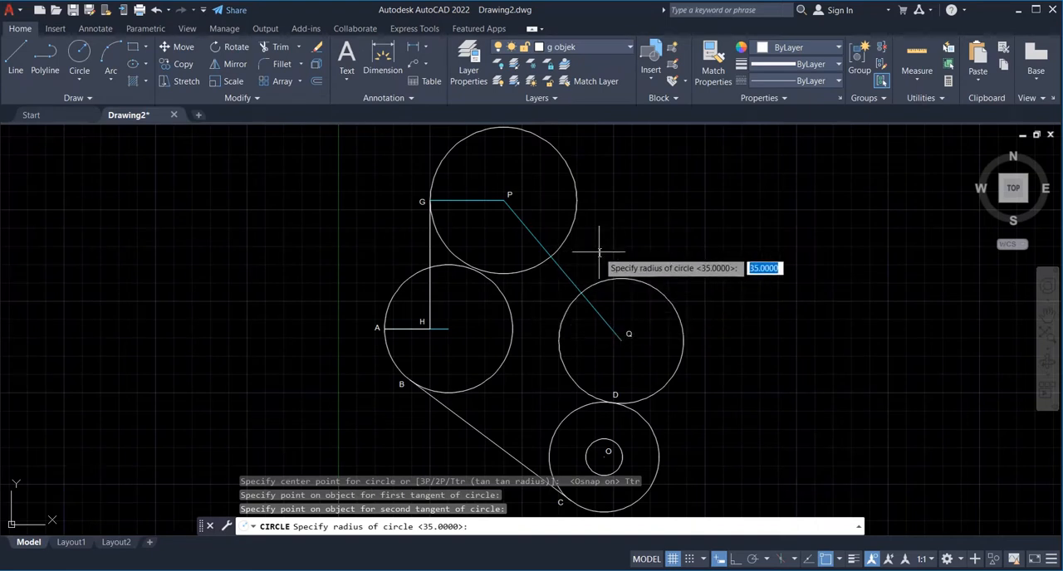
text(70)
key(Return)
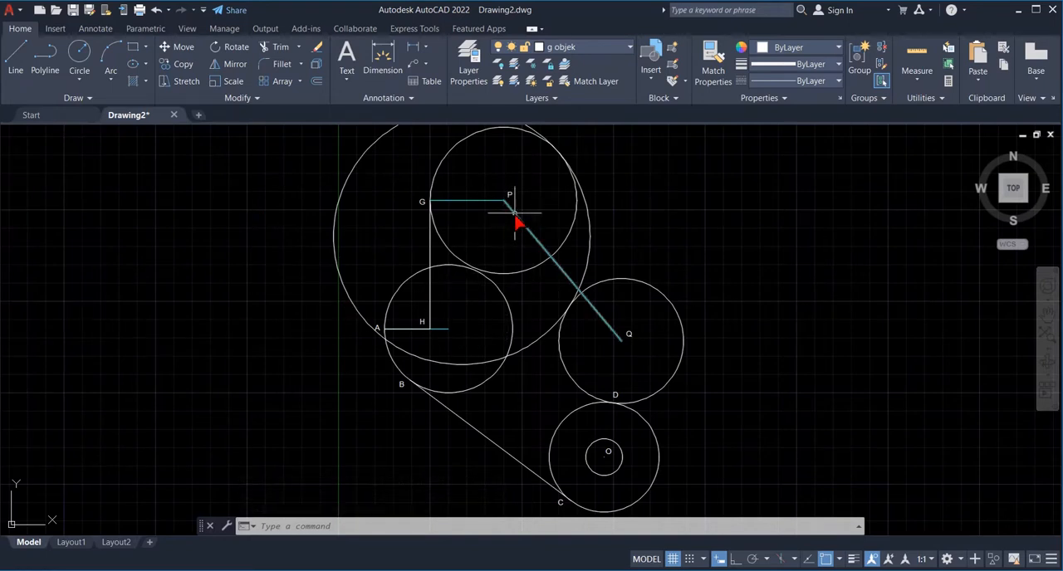
- Copy label P beside the upper-right tangent point of the circle around P and beside the left side of the circle around Q
text(copy)
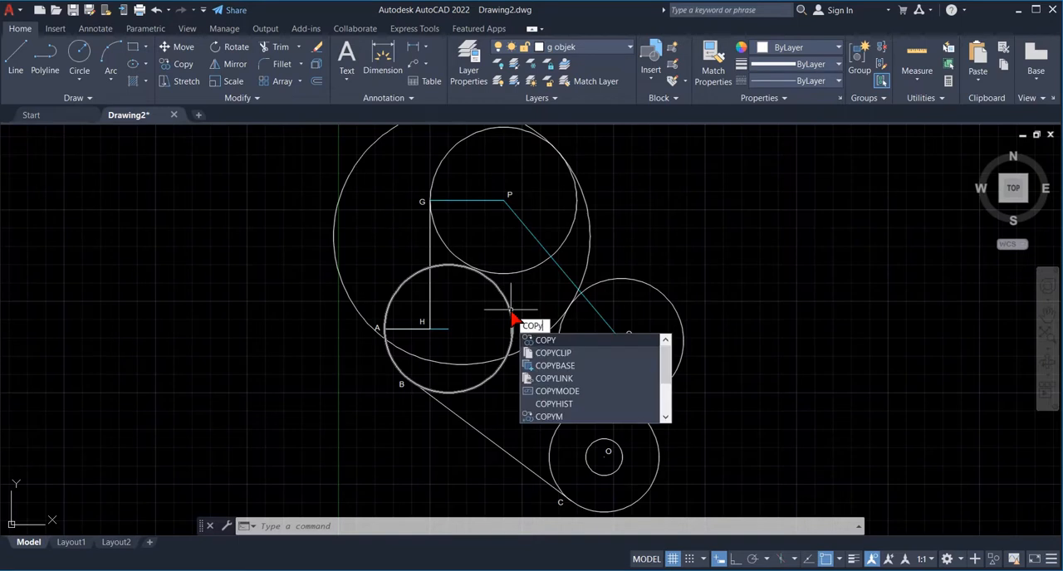
key(Return)
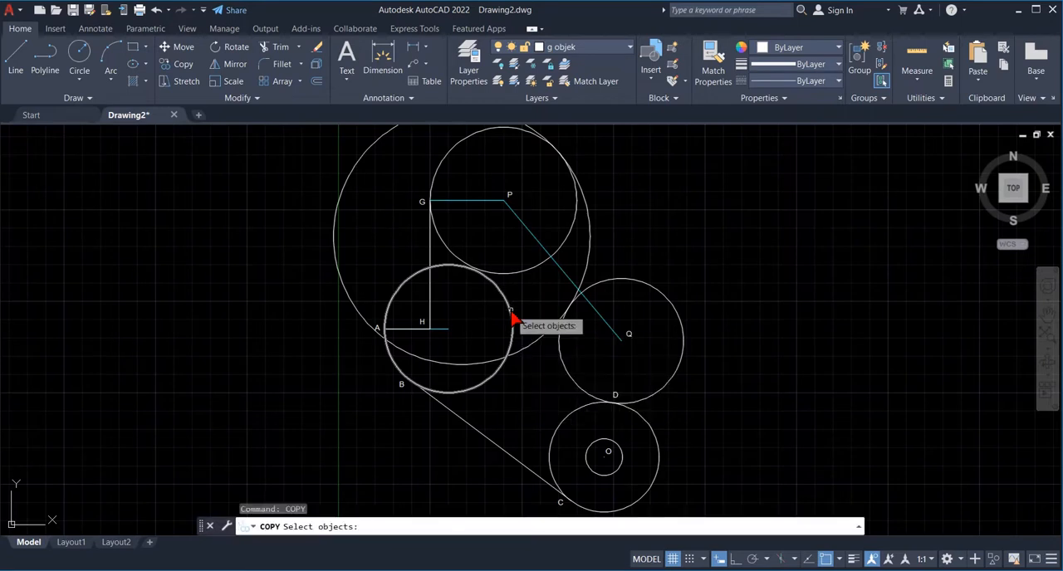
click(510, 199)
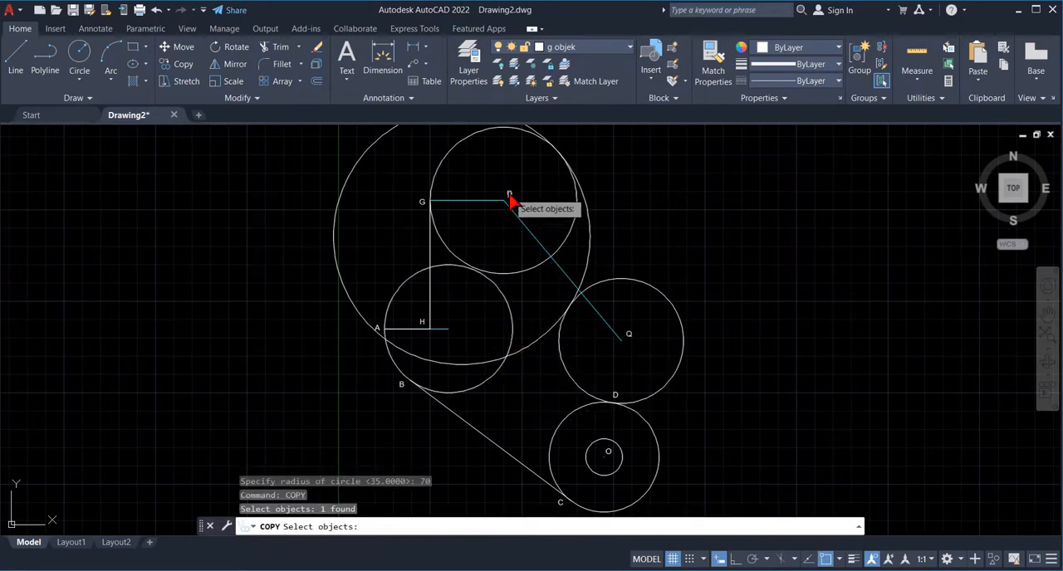
key(Return)
click(518, 202)
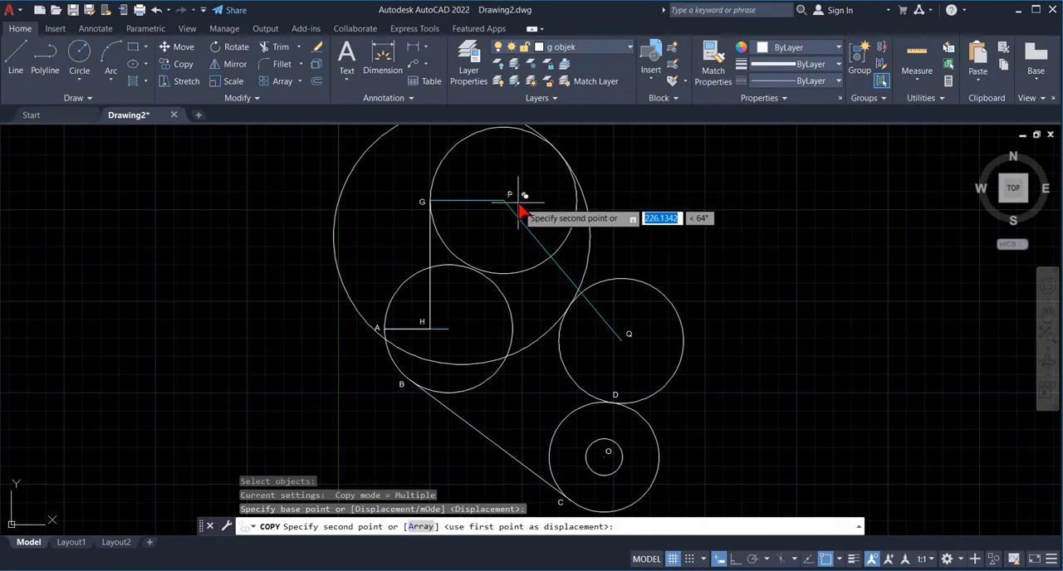
click(575, 161)
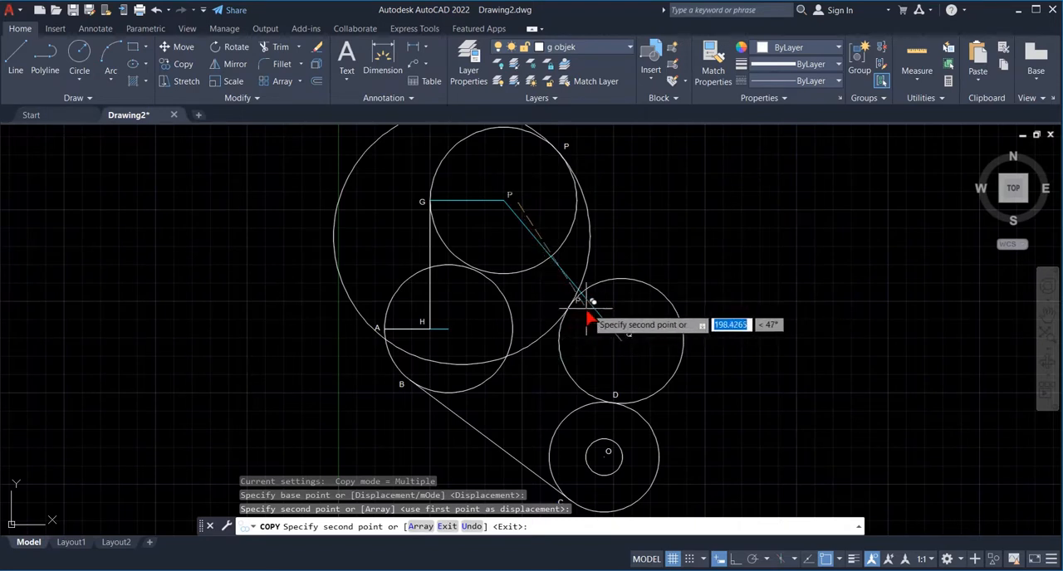
click(561, 364)
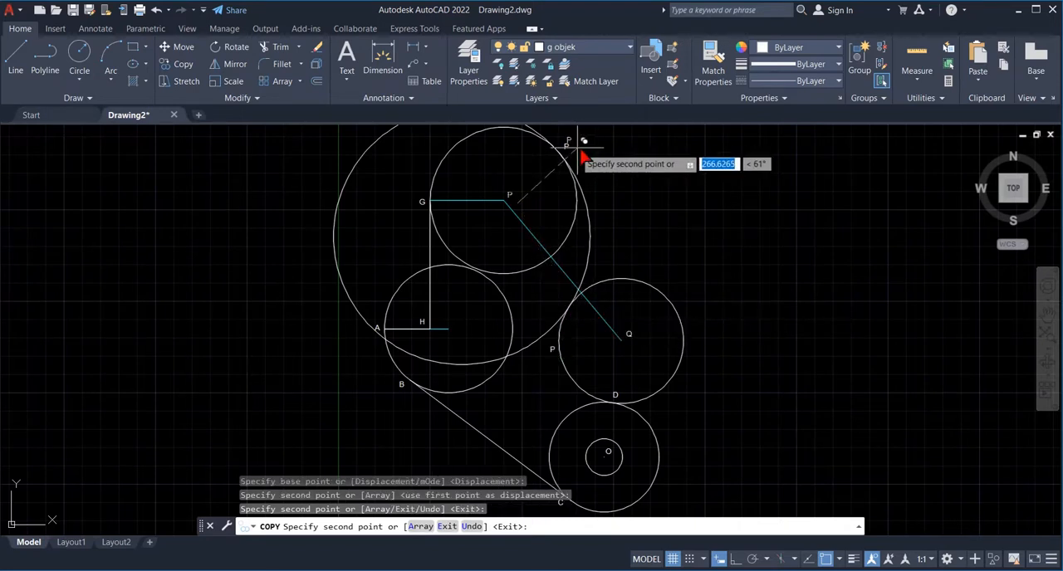
key(Escape)
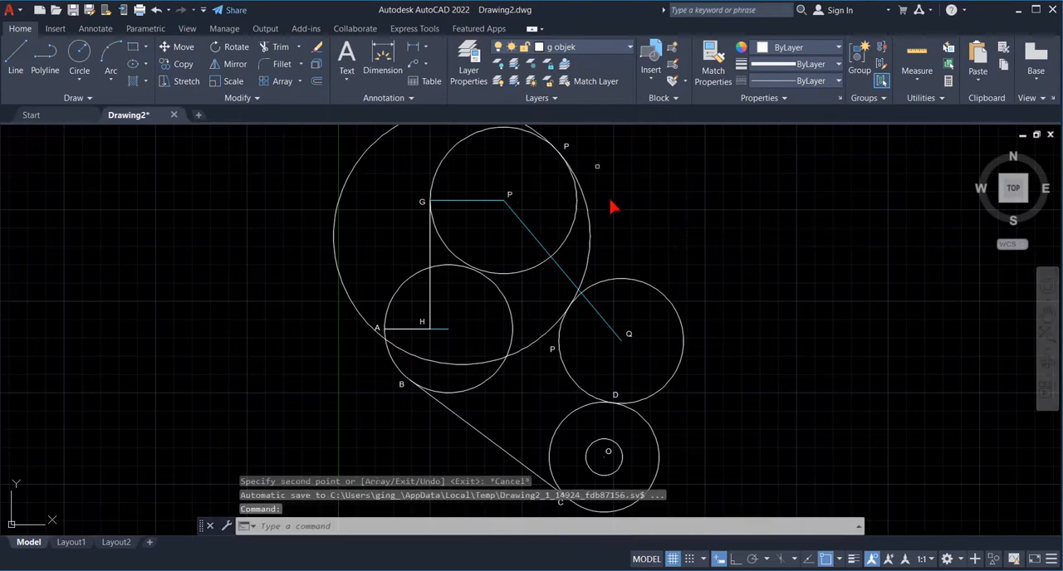
- Change the copied labels to F at the upper tangent point and E beside the circle around Q
double_click(569, 148)
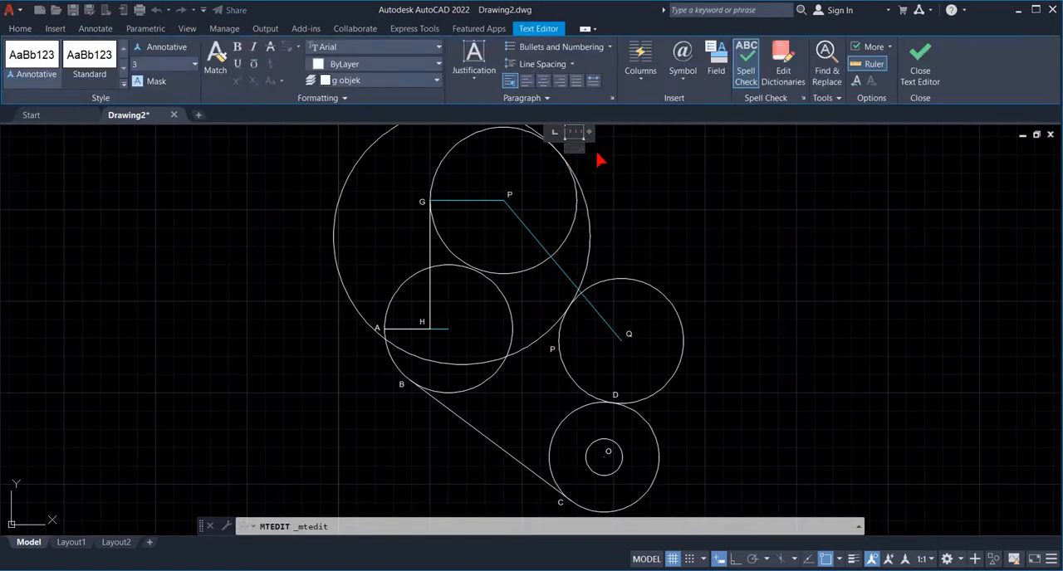
click(552, 355)
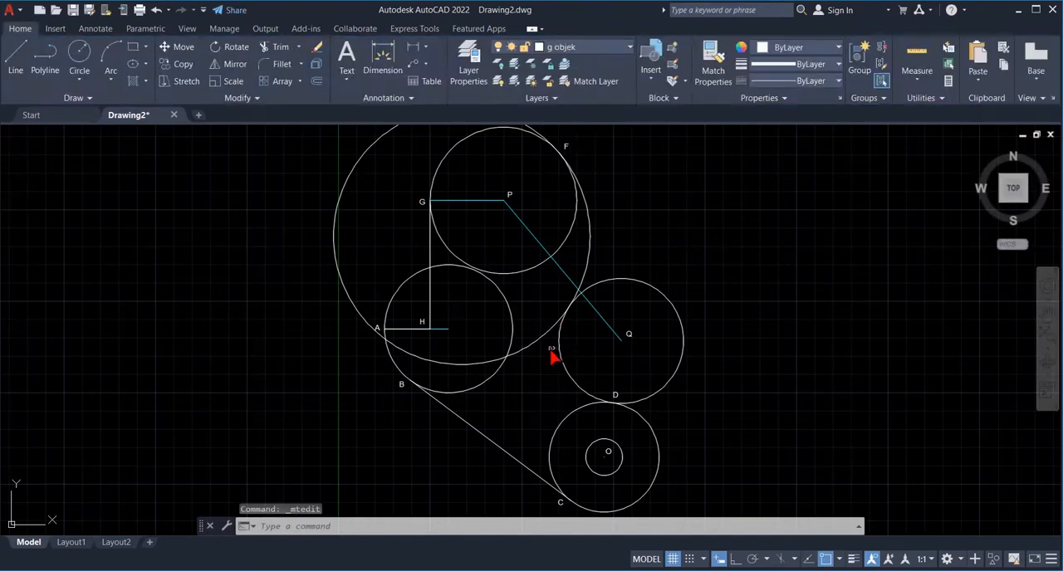
double_click(553, 356)
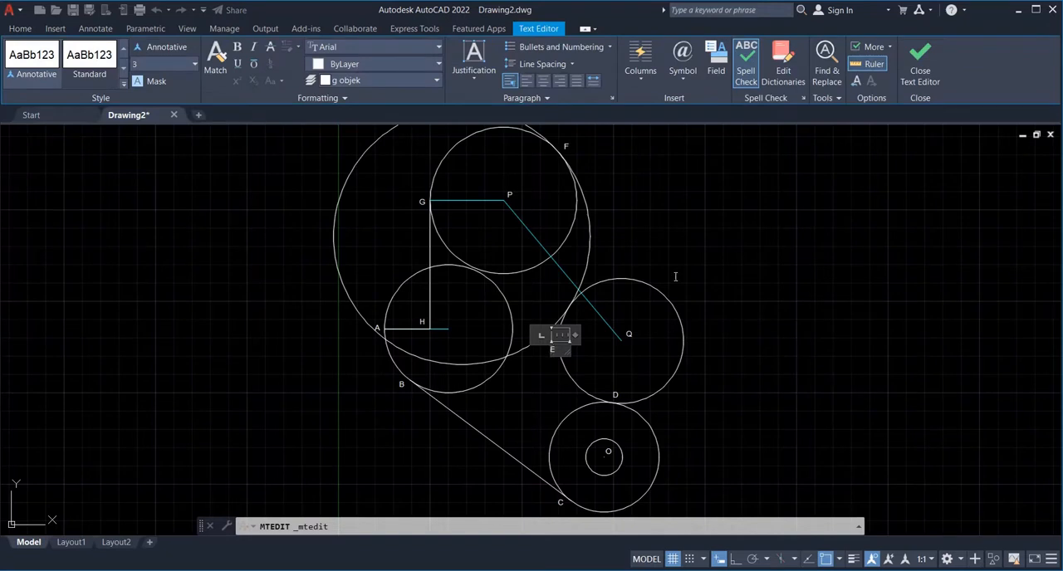
click(762, 312)
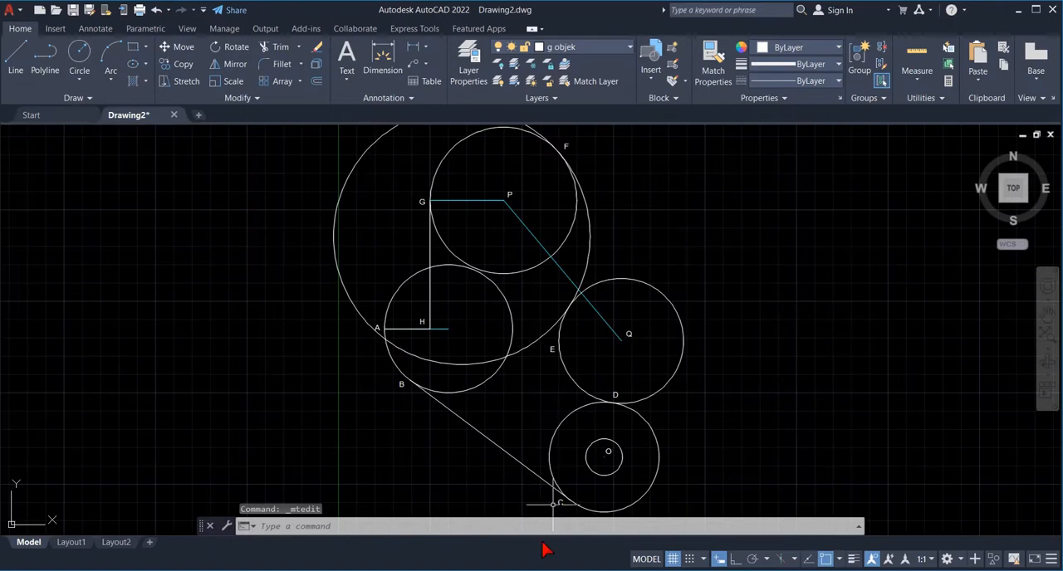
- Switch to the exercise sheet in Photos to check the work instructions and the finished figure
click(706, 570)
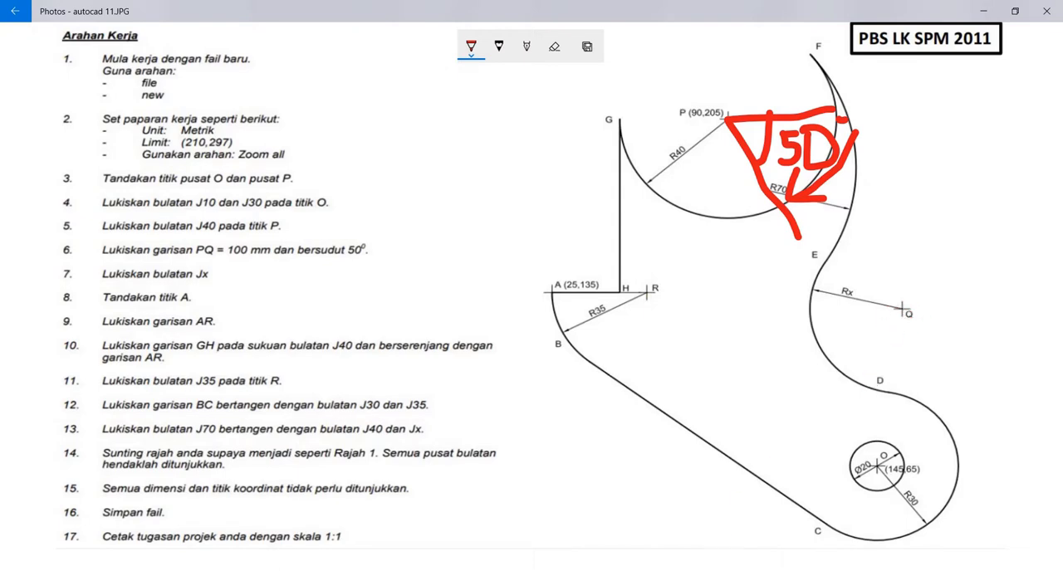
- Switch back to the drawing in AutoCAD and zoom to a window around the small circle at O
mouse_move(667, 569)
click(667, 524)
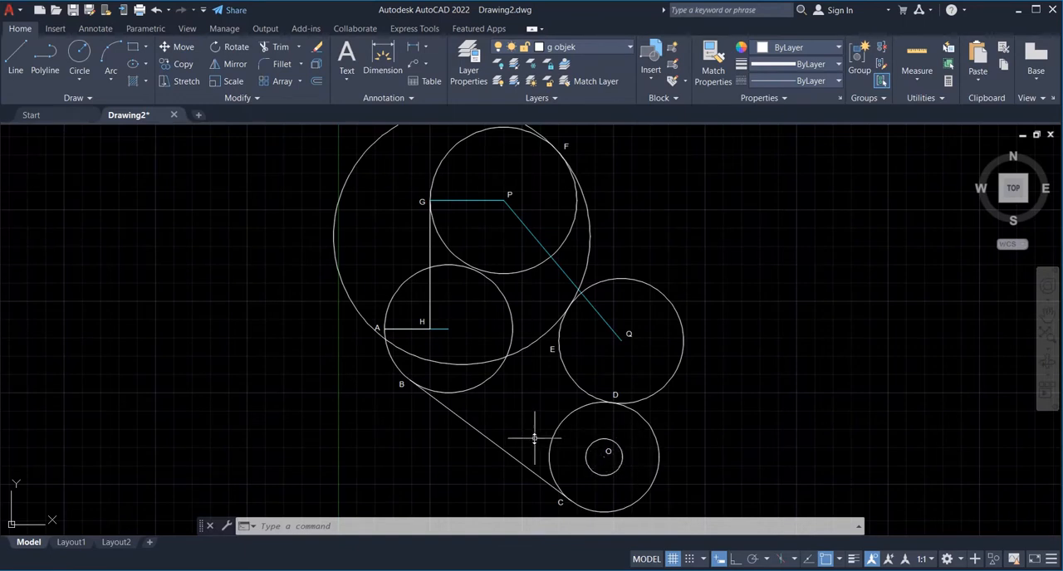
text(Zo)
key(Return)
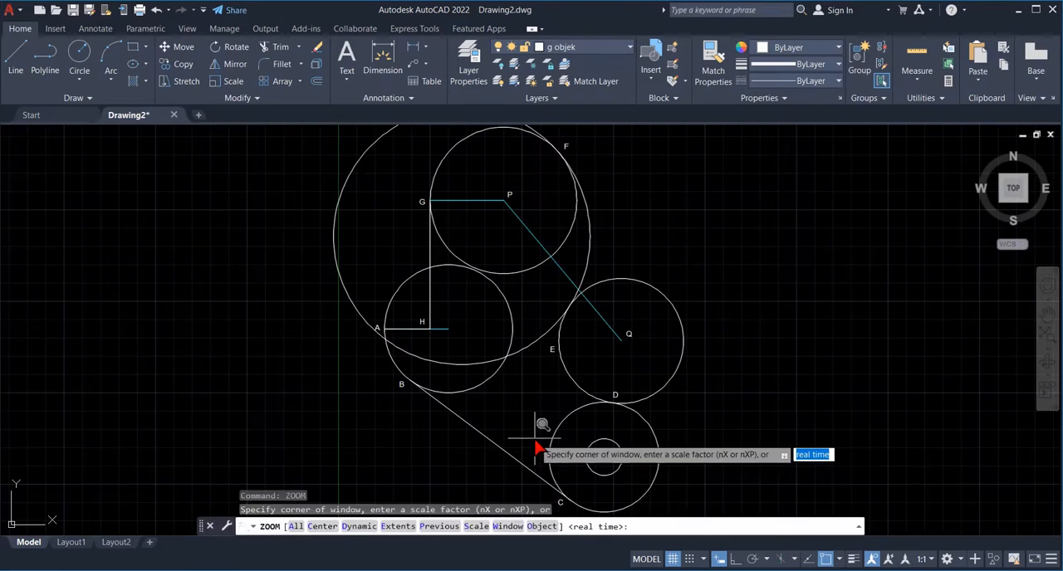
text(w)
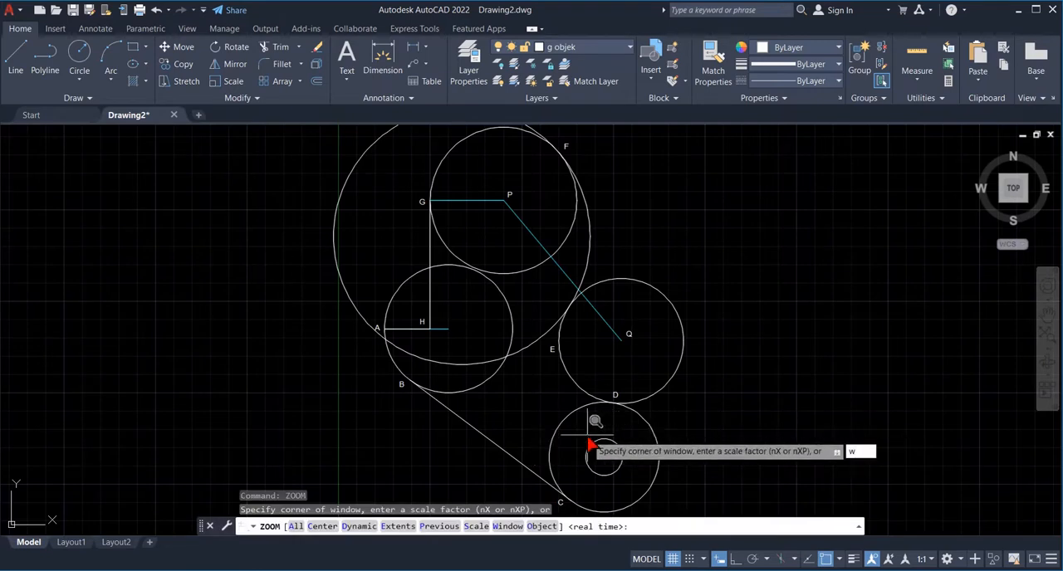
key(Return)
click(585, 439)
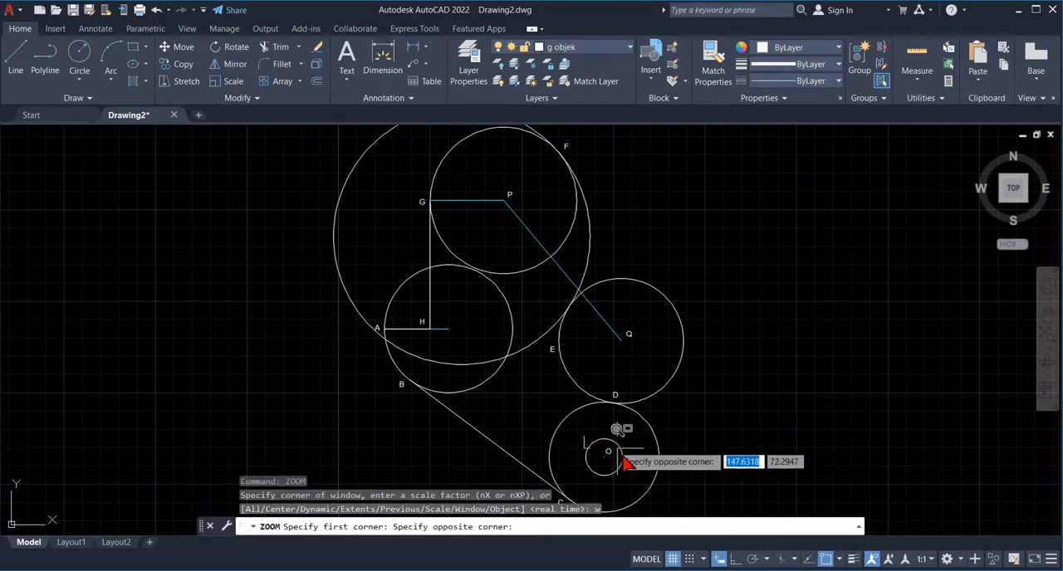
click(629, 489)
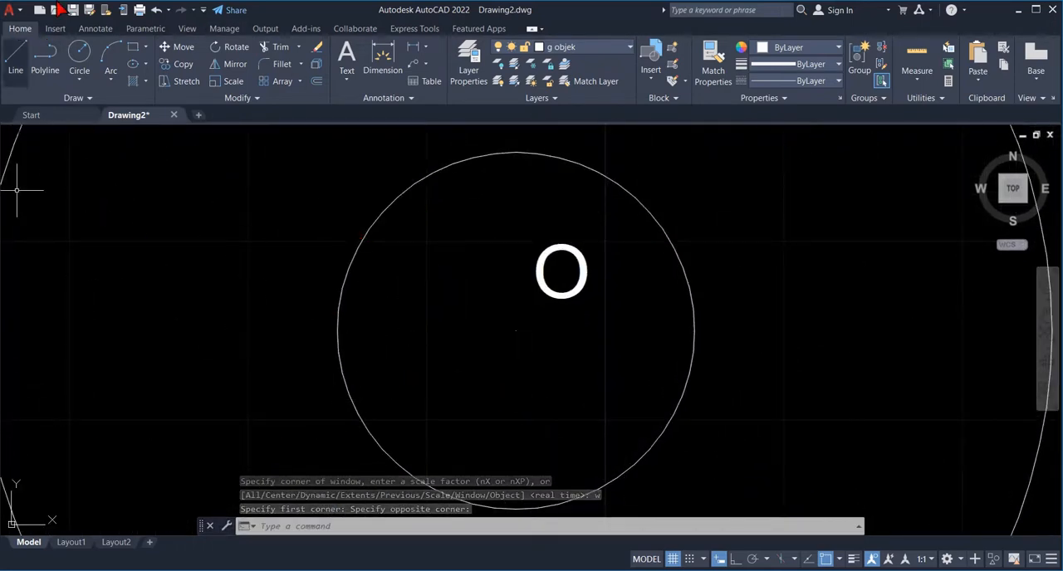
- Turn off the Tangent object snap and turn on the Center and Midpoint snaps
text(line)
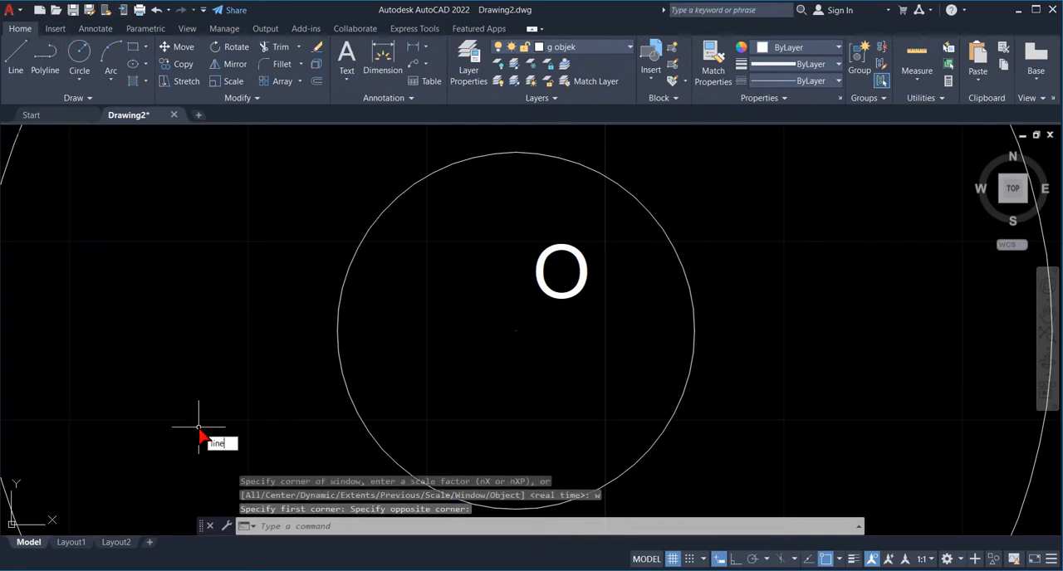
key(Return)
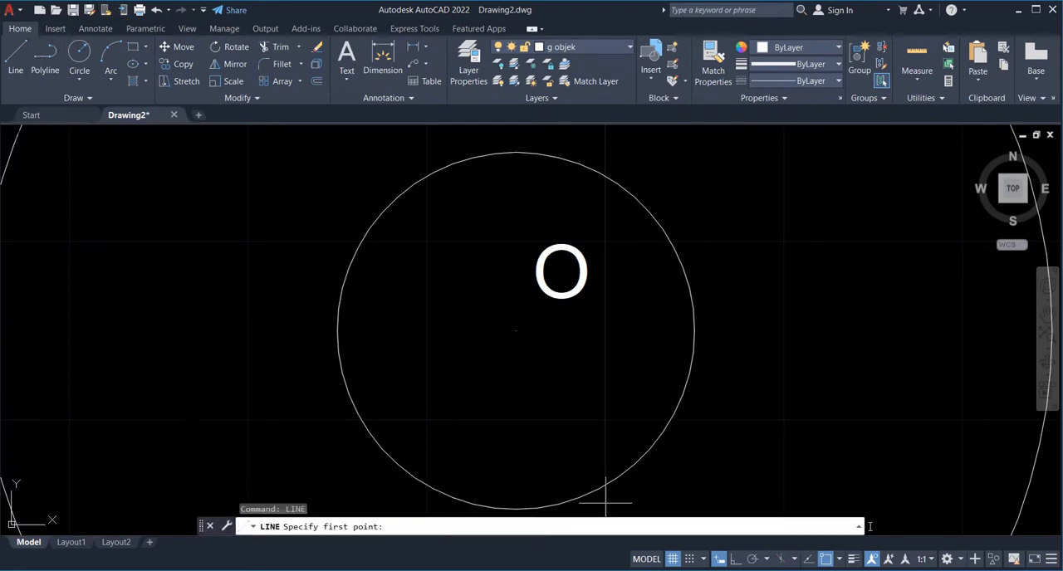
click(839, 560)
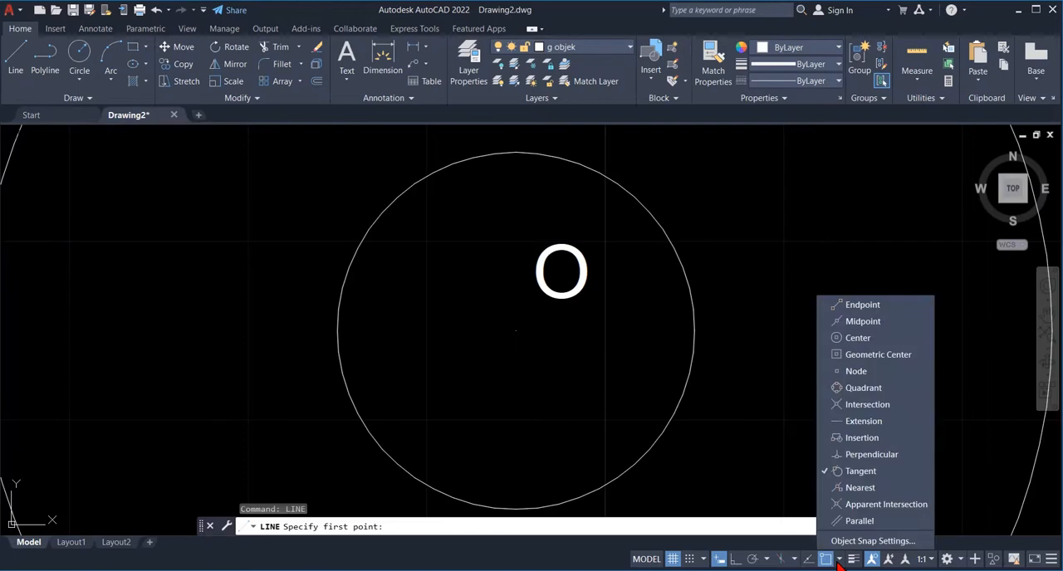
click(838, 472)
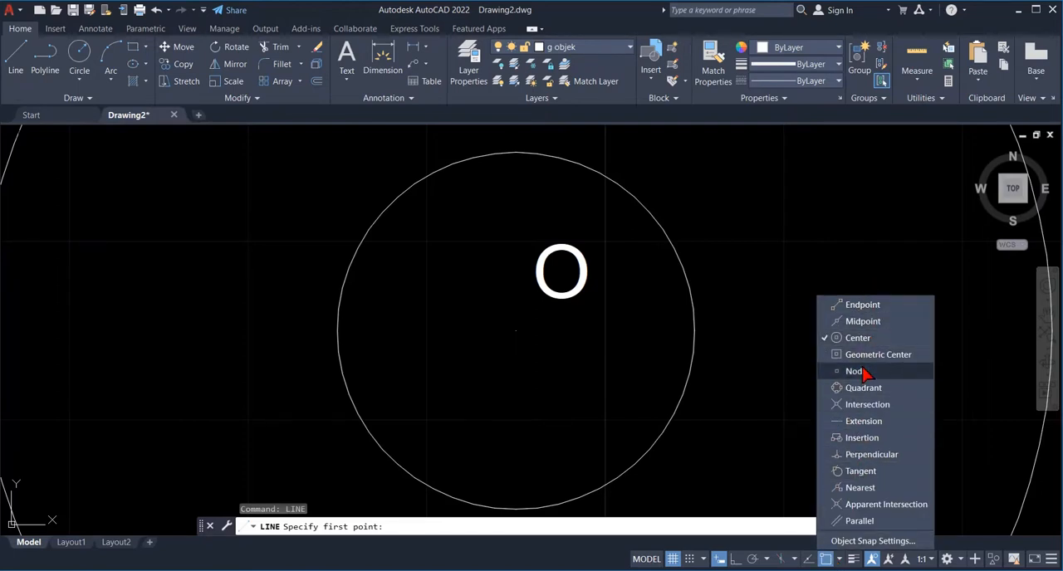
click(867, 320)
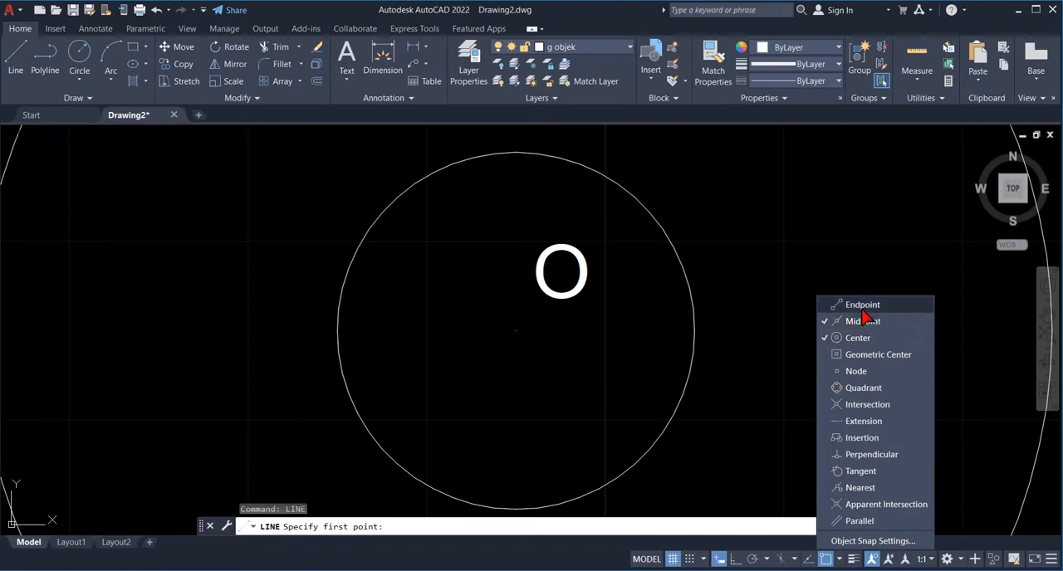
right_click(787, 410)
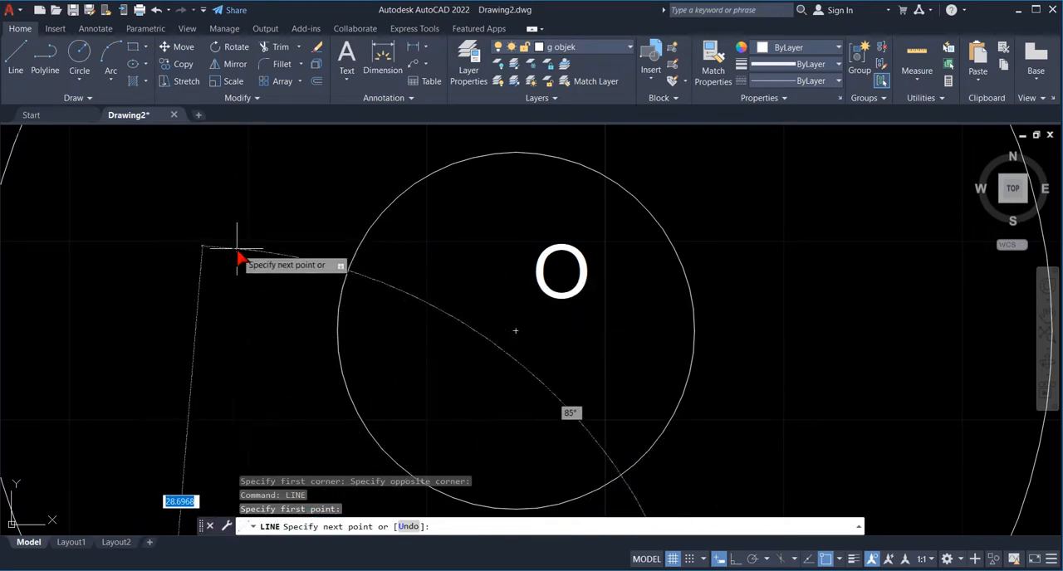
key(Escape)
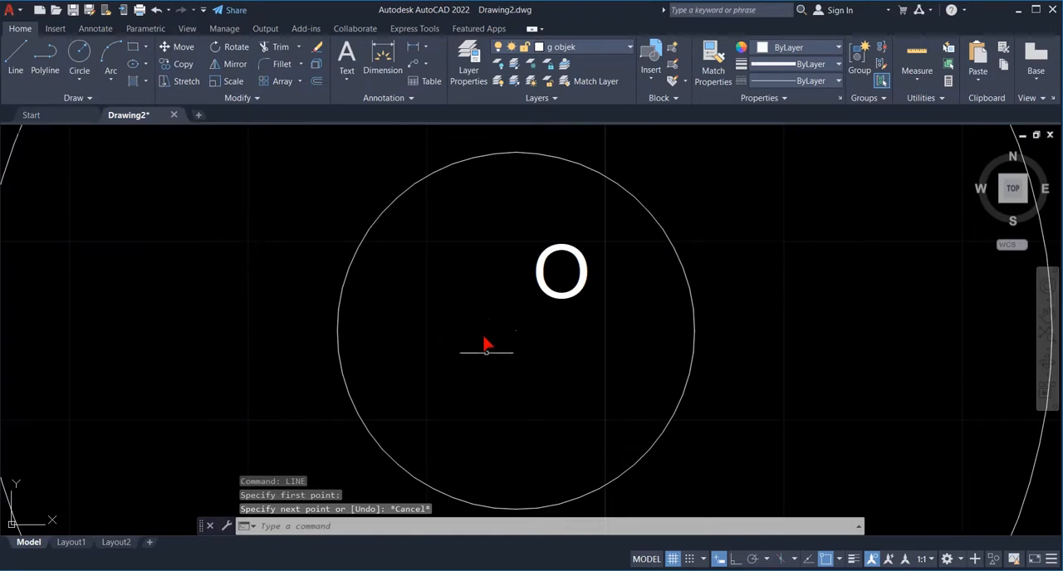
- Add Endpoint and Intersection to the active object snaps
text(line)
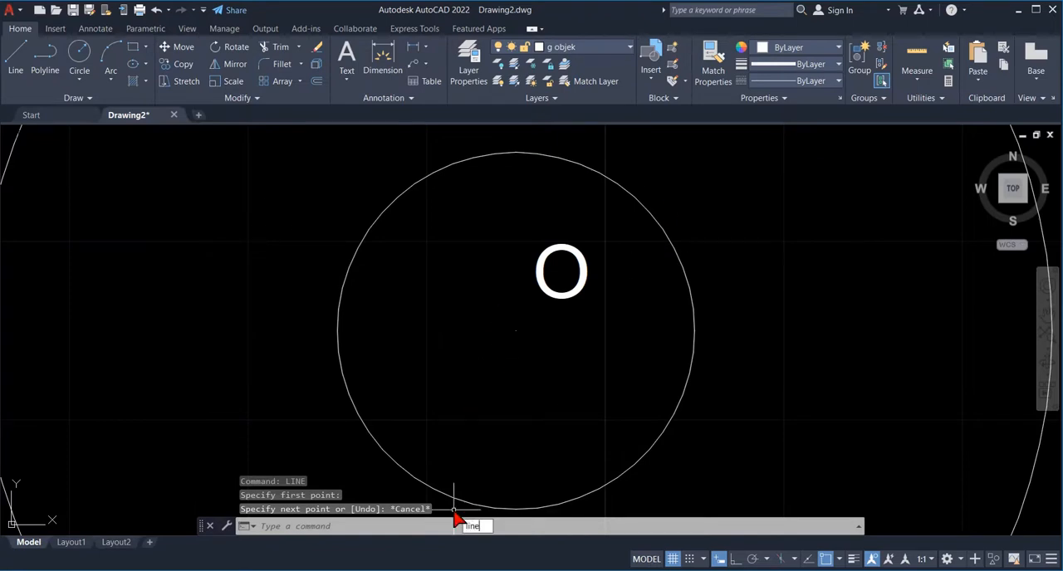
key(Return)
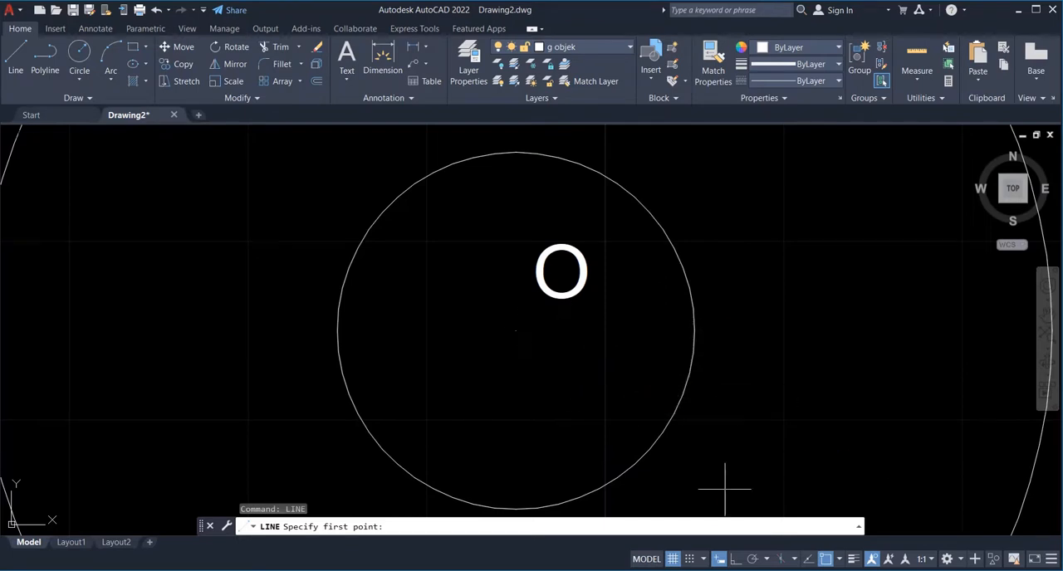
click(839, 560)
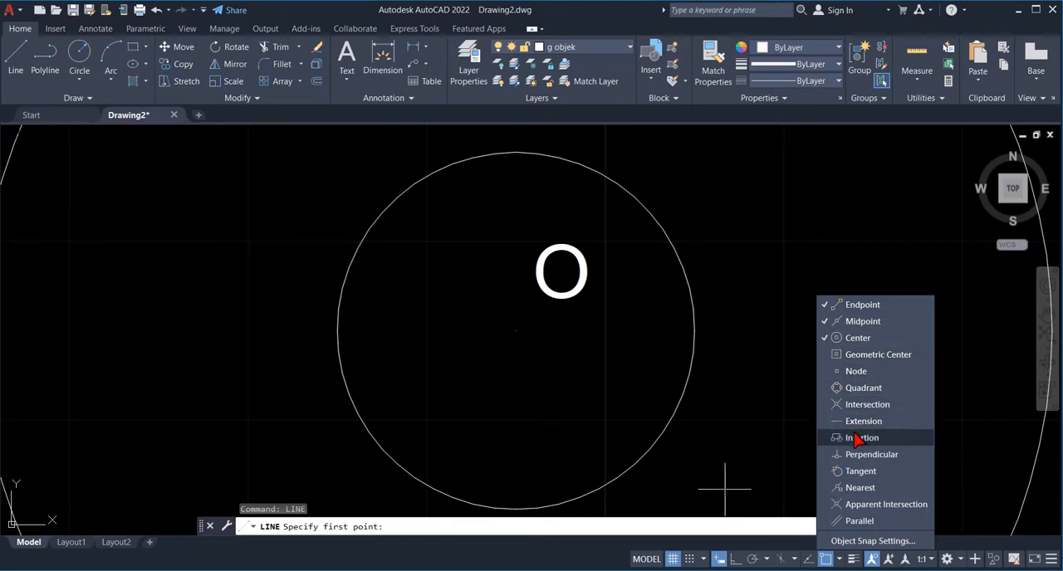
click(823, 404)
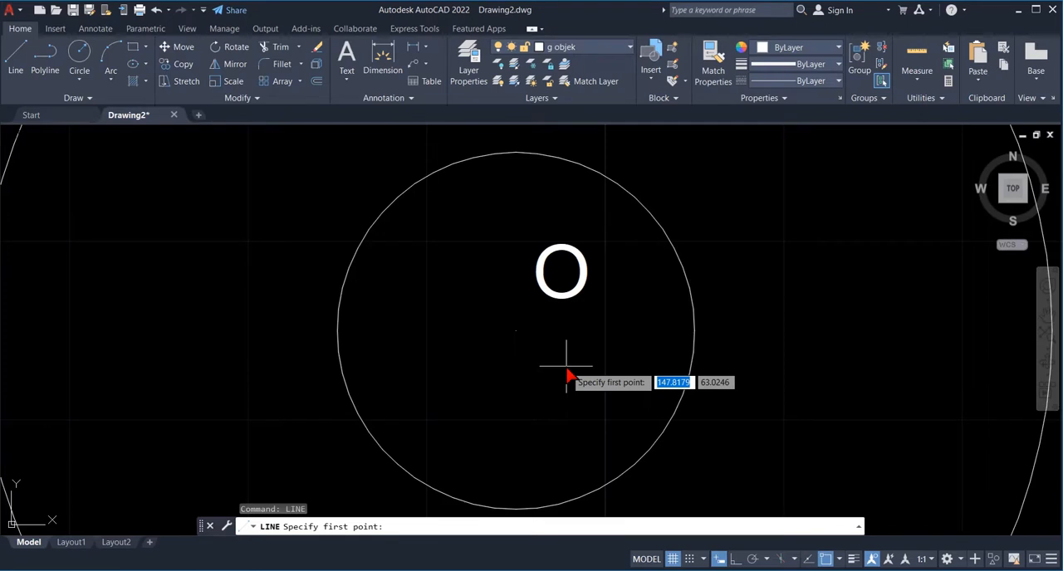
text(zoom)
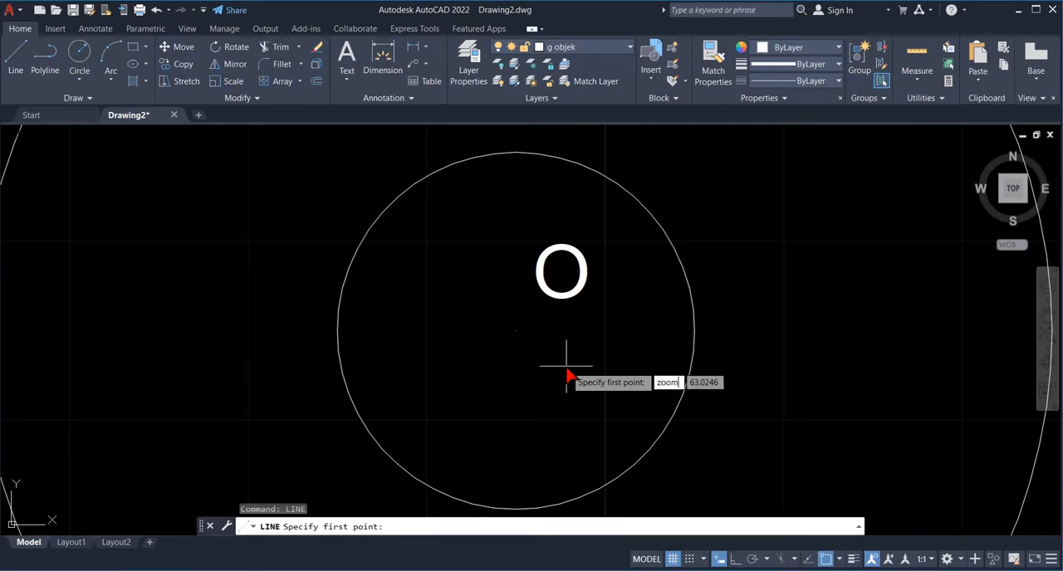
key(Return)
key(Escape)
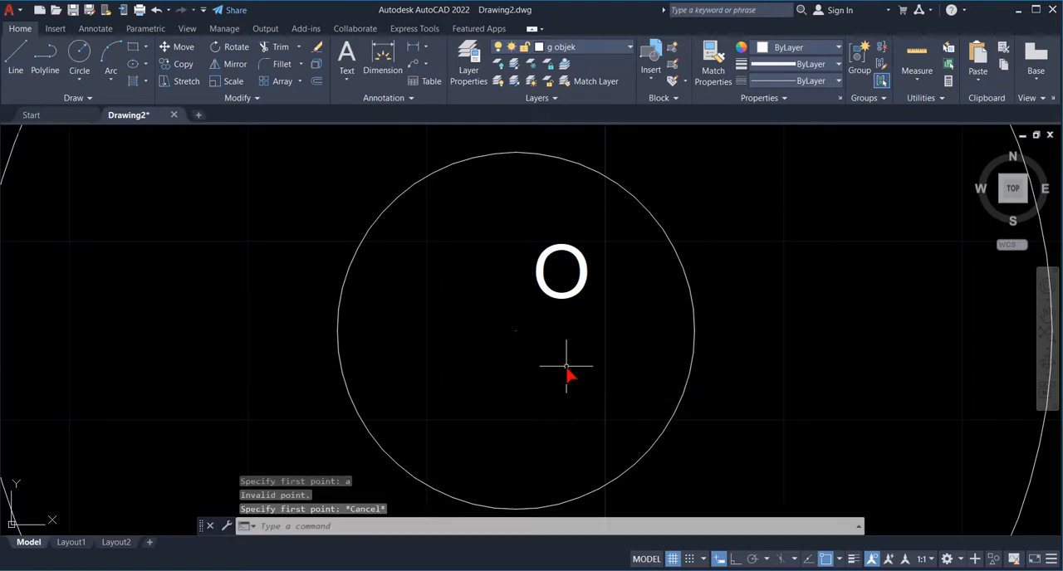
- Draw a line from centre point P, 2.5 units long at 0°, as the first part of its centre mark
text(zoom)
key(Return)
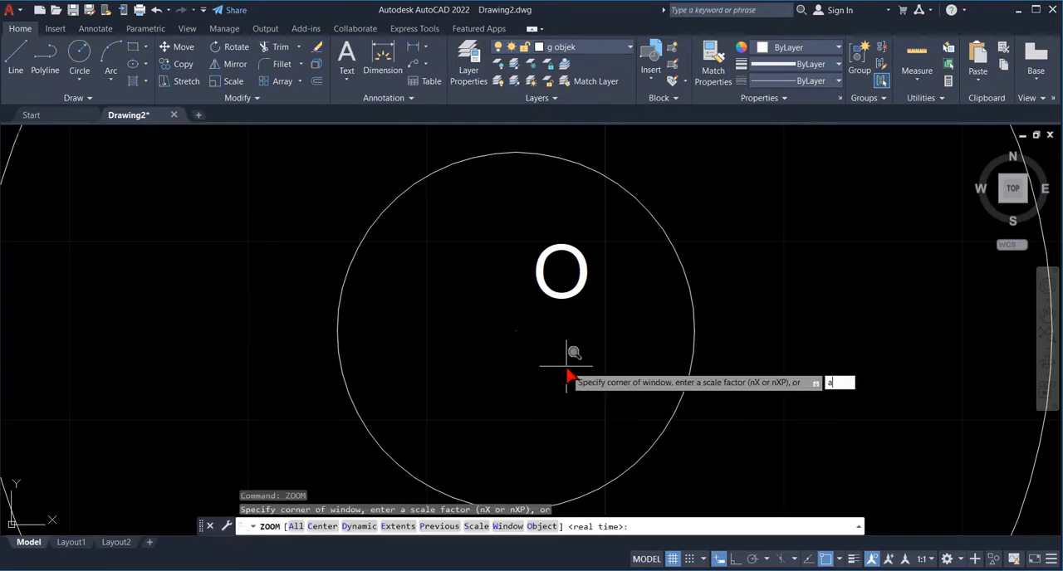
text(a)
key(Return)
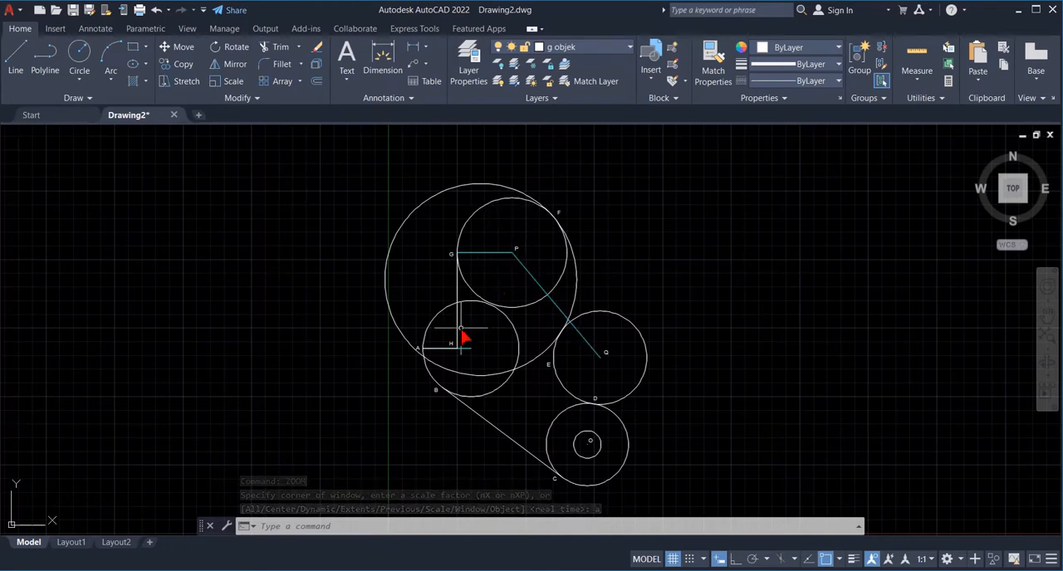
text(zoo)
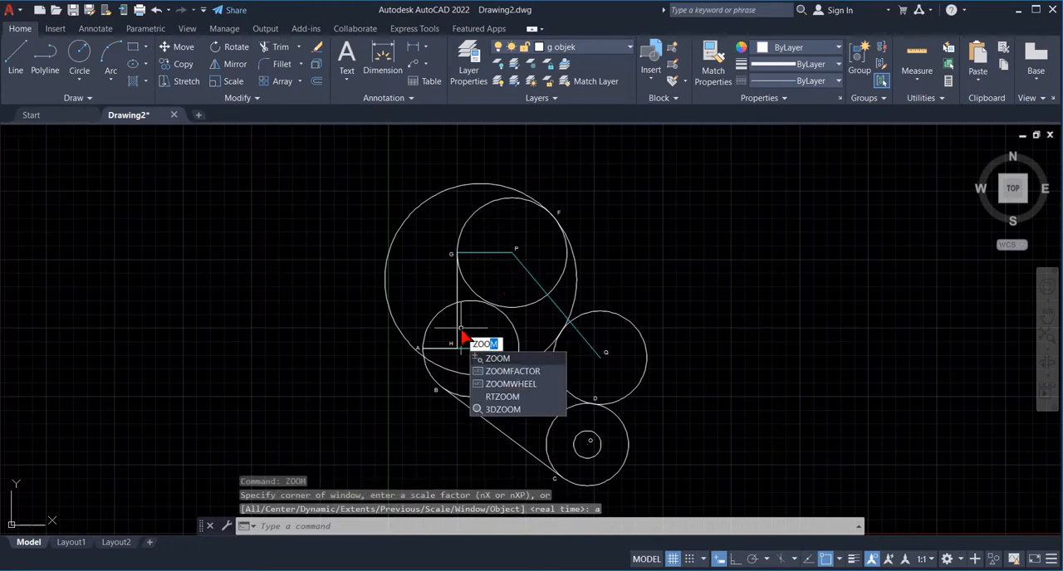
key(Return)
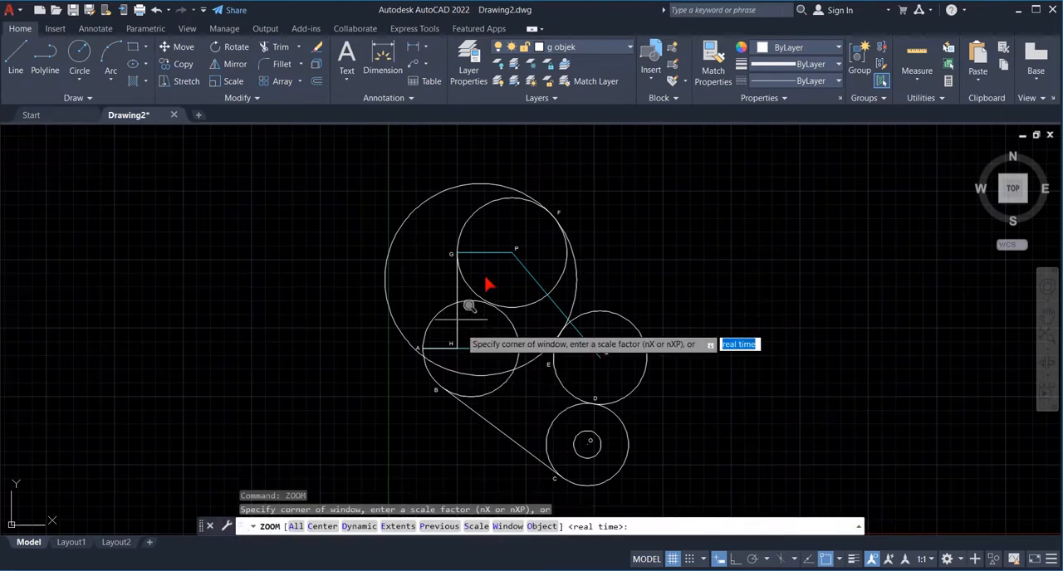
text(w)
key(Return)
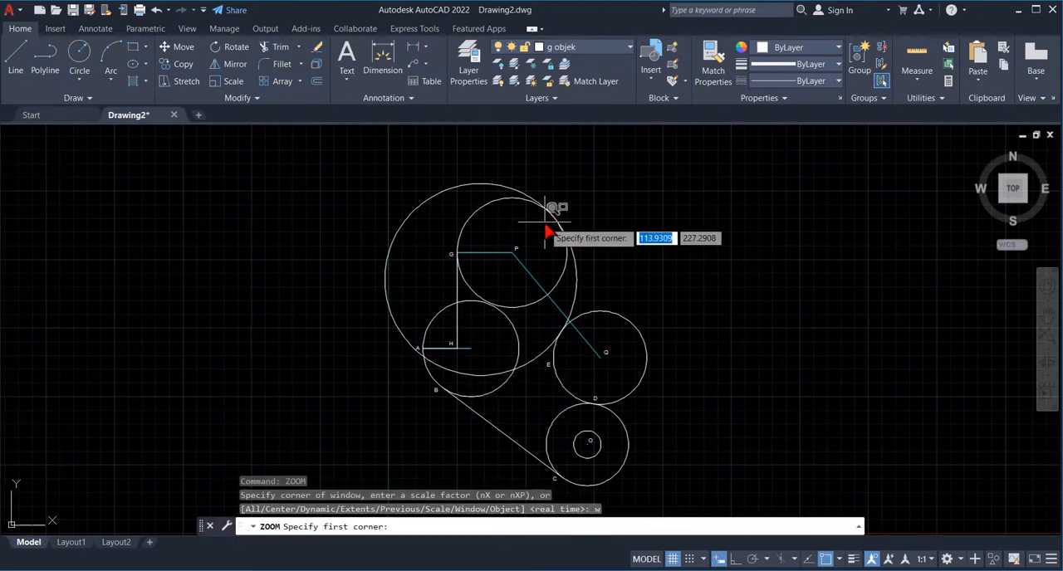
click(487, 235)
click(540, 286)
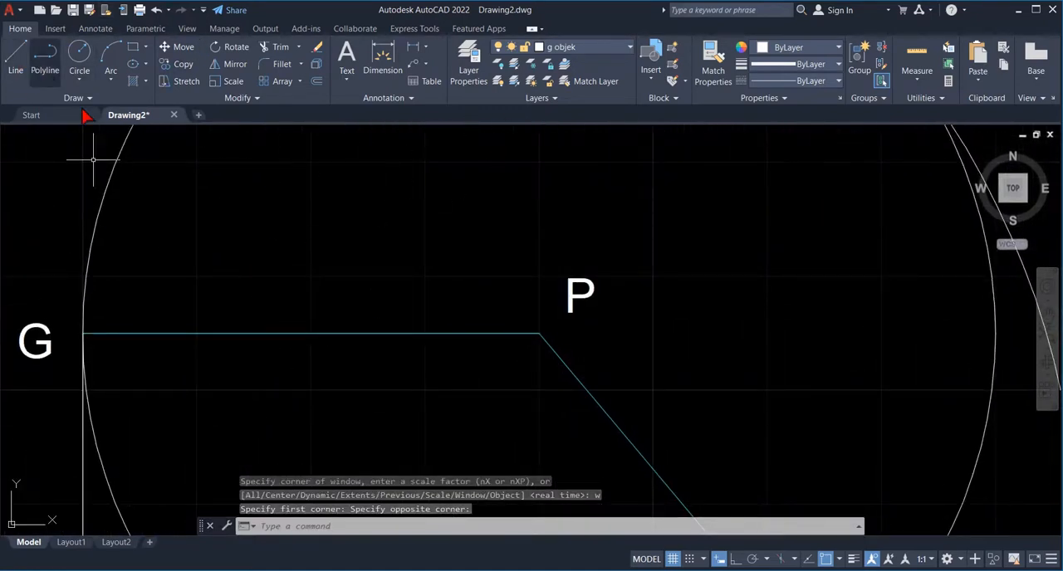
text(line)
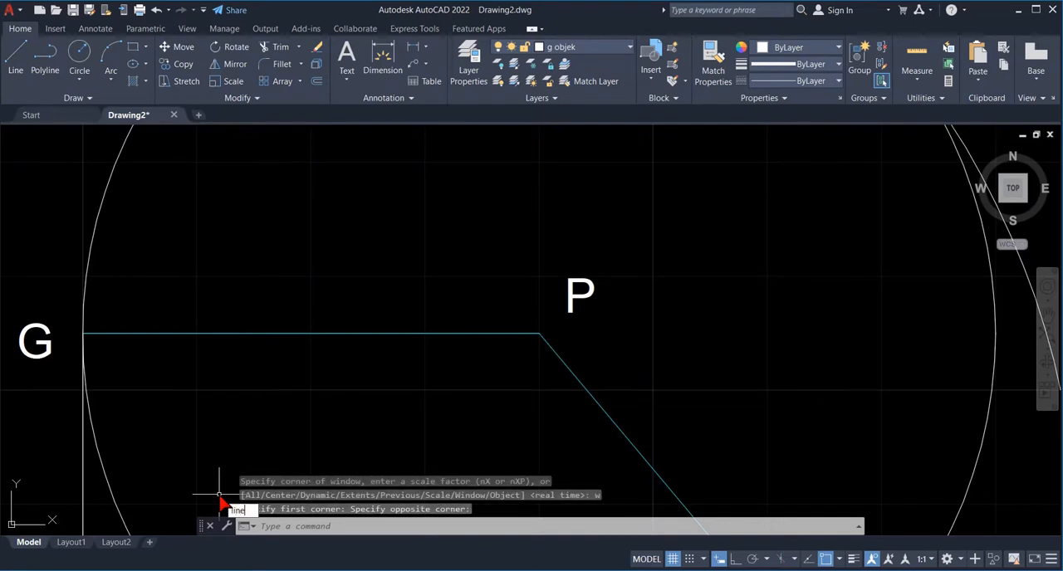
key(Return)
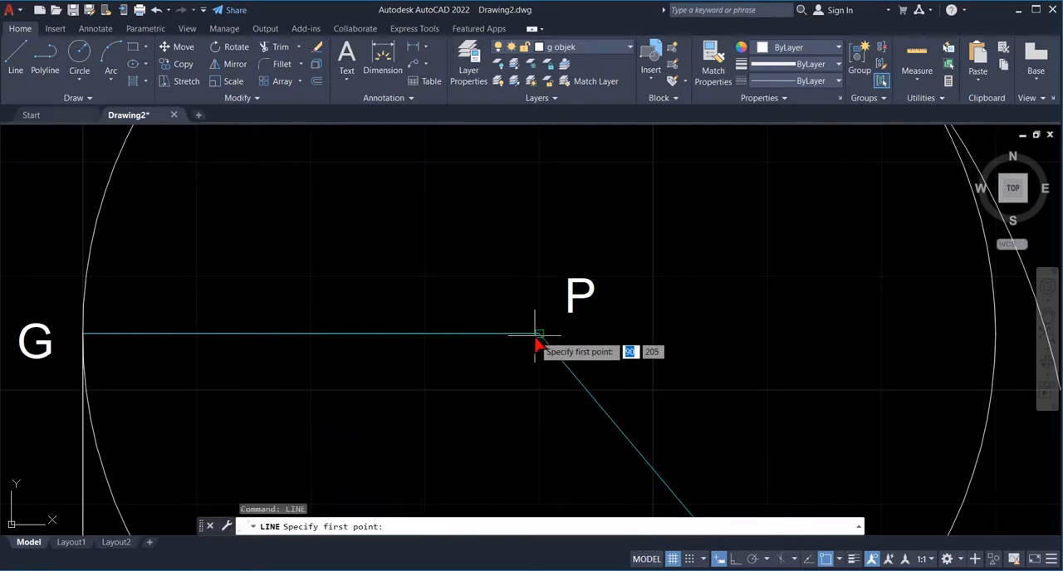
click(537, 338)
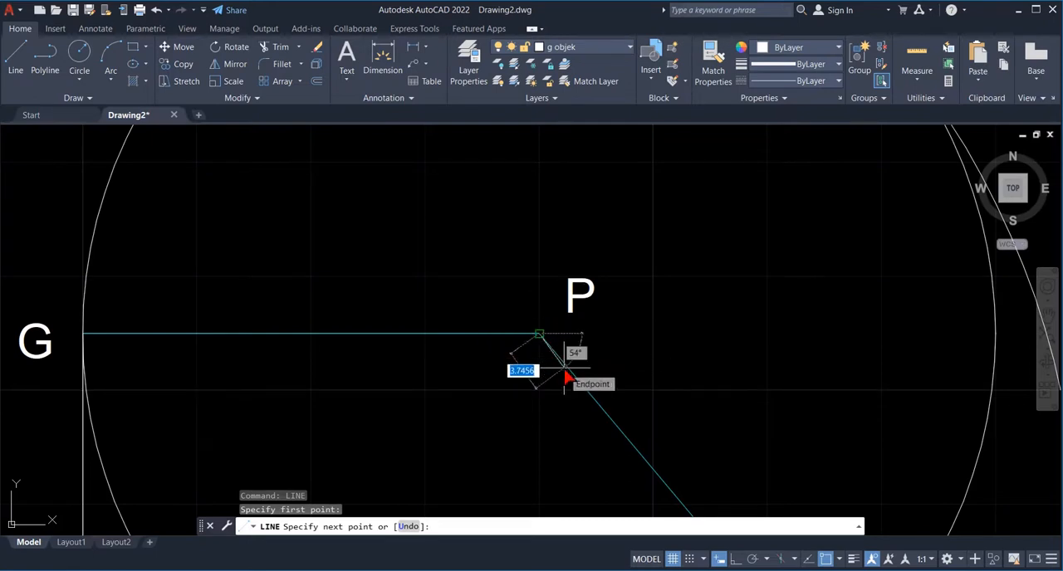
text(2)
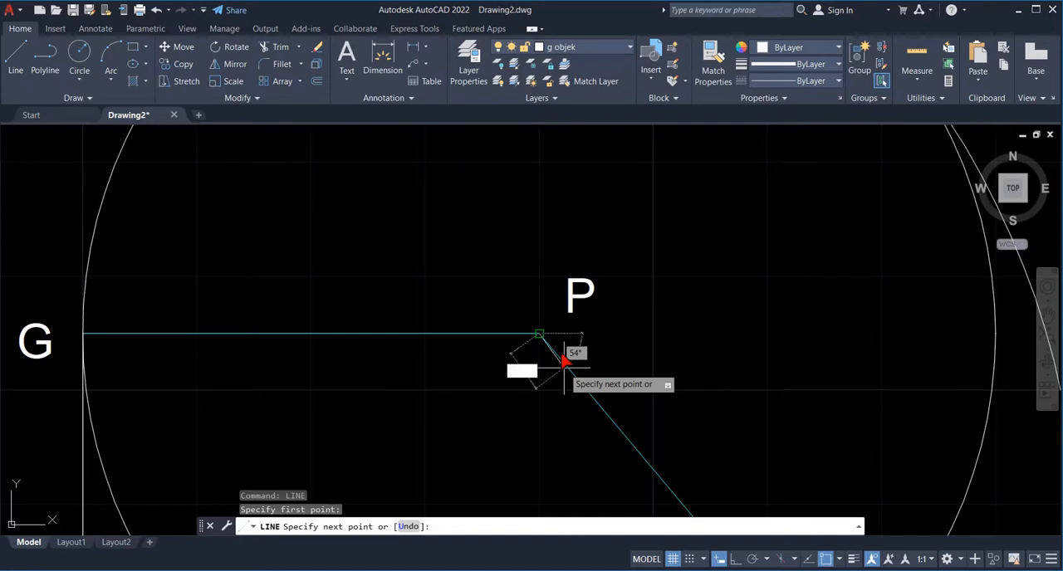
text(@2.5)
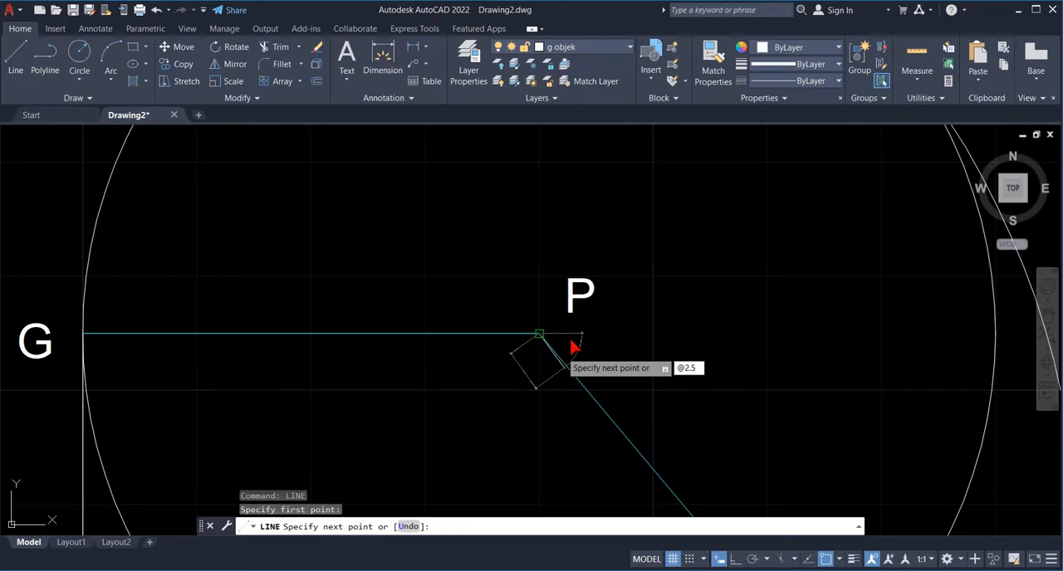
key(Tab)
key(Return)
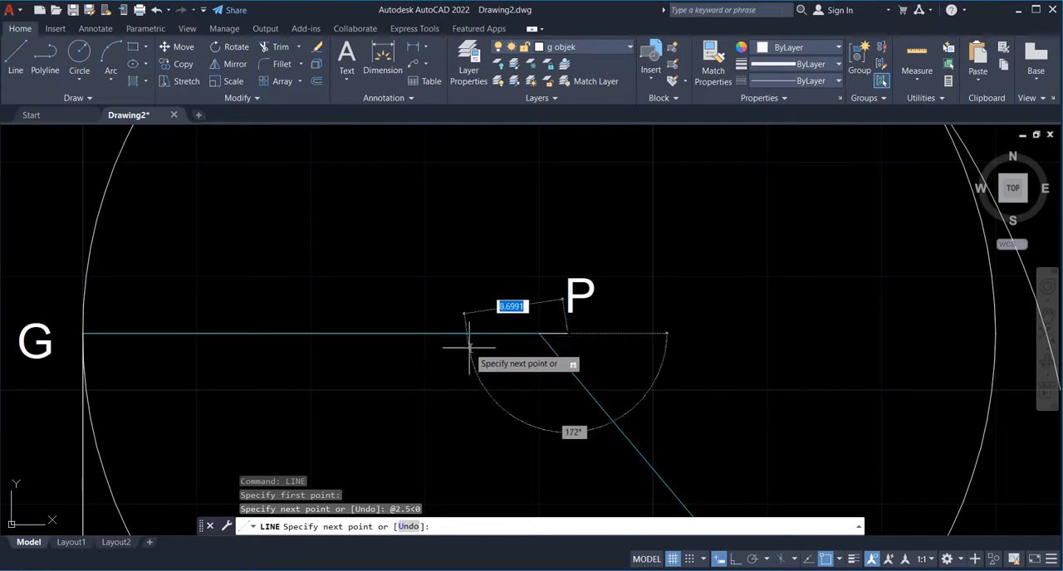
- Continue the centre-mark line at P with a 5-unit segment at 180° and finish it
text(@)
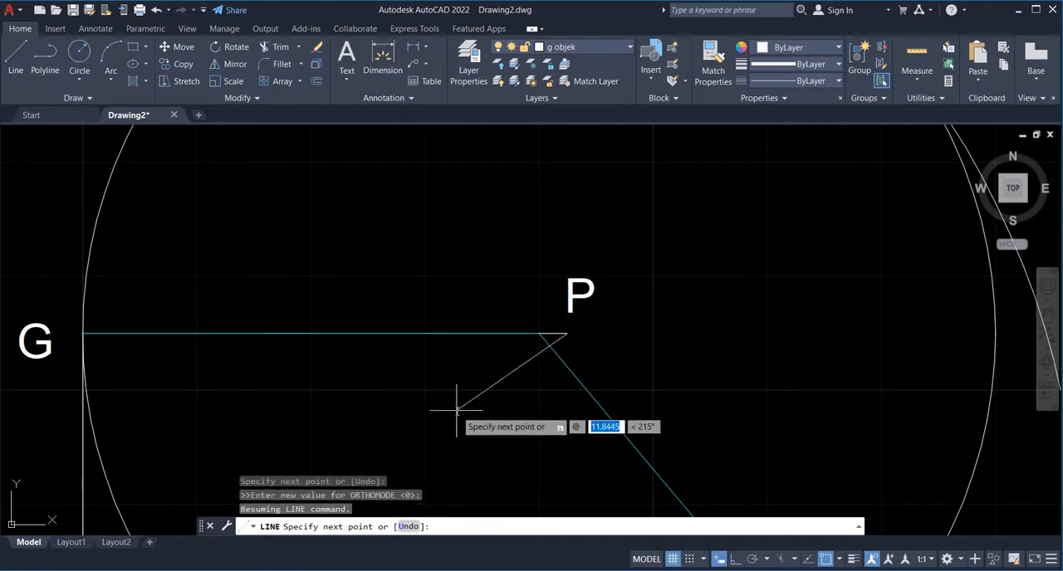
text(5)
key(Tab)
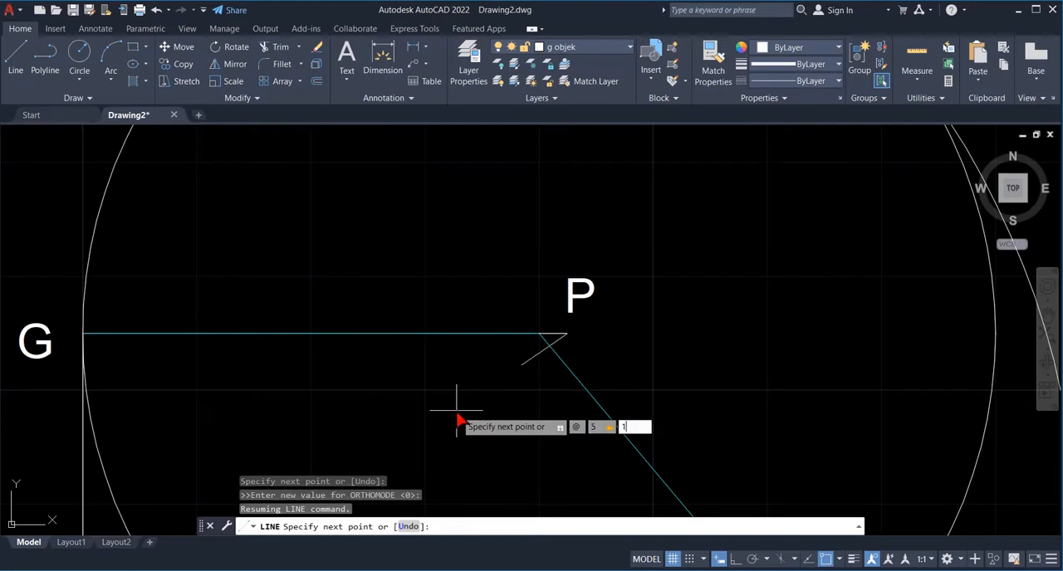
text(180)
key(Return)
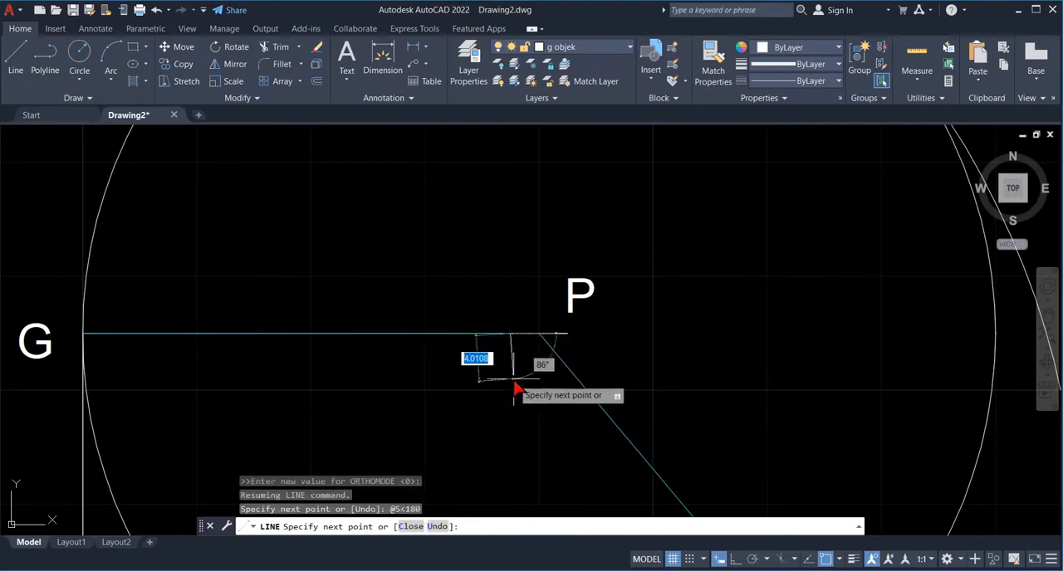
key(Return)
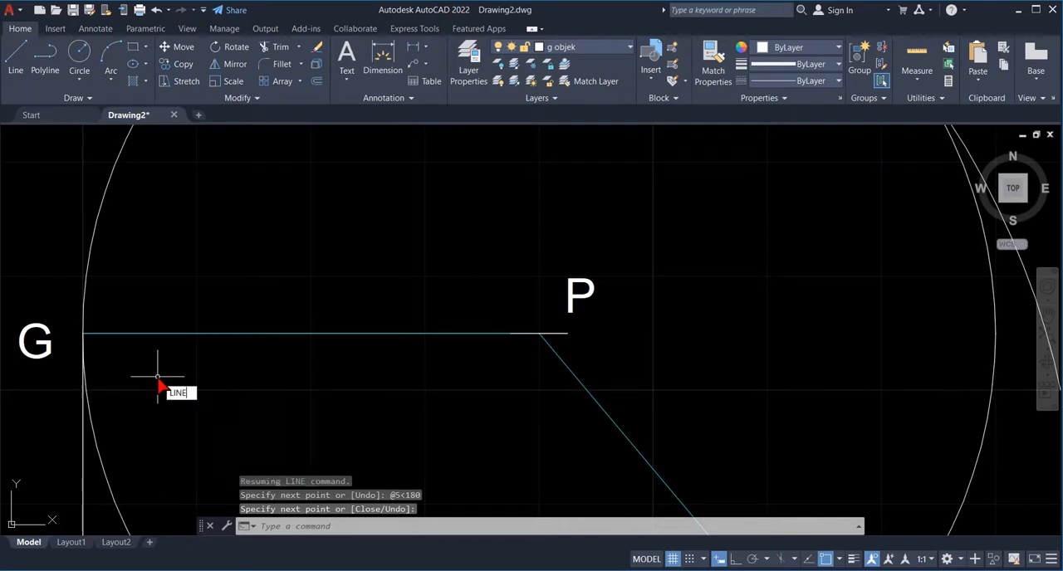
- Draw a line from centre point P, 2.5 units long at 90°, as the first part of its vertical centre mark
key(Return)
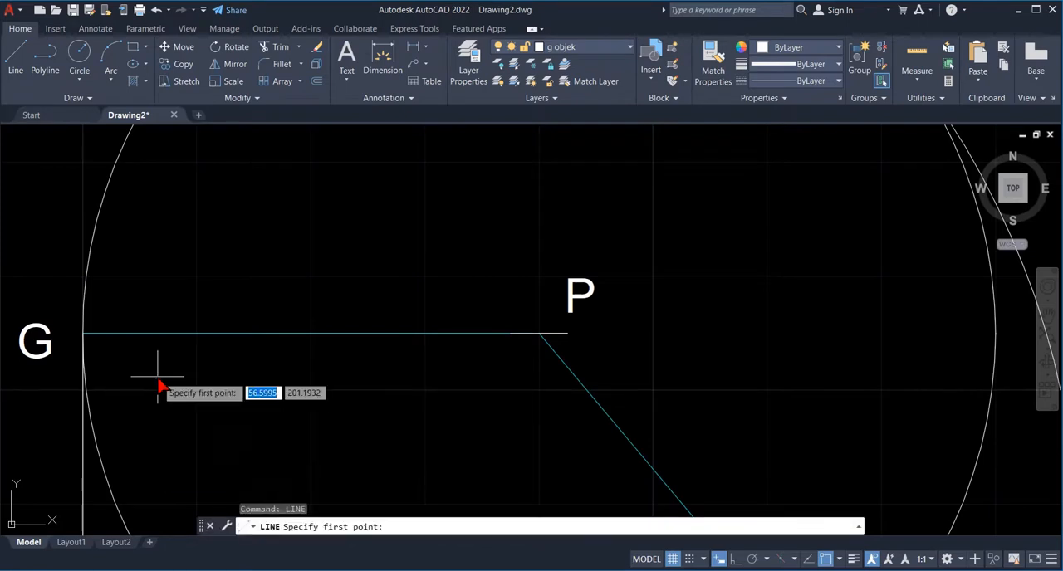
click(538, 334)
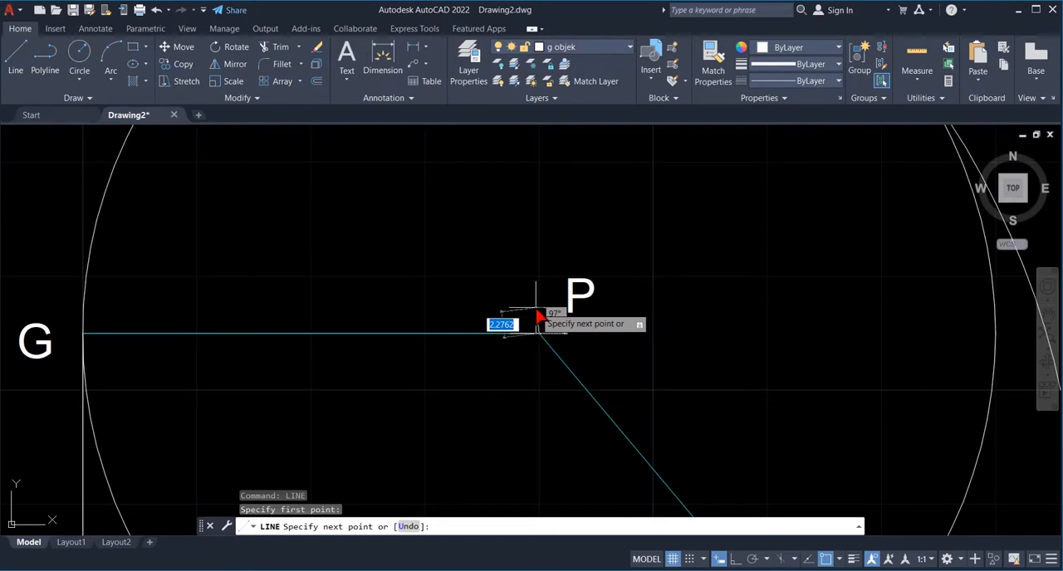
key(F8)
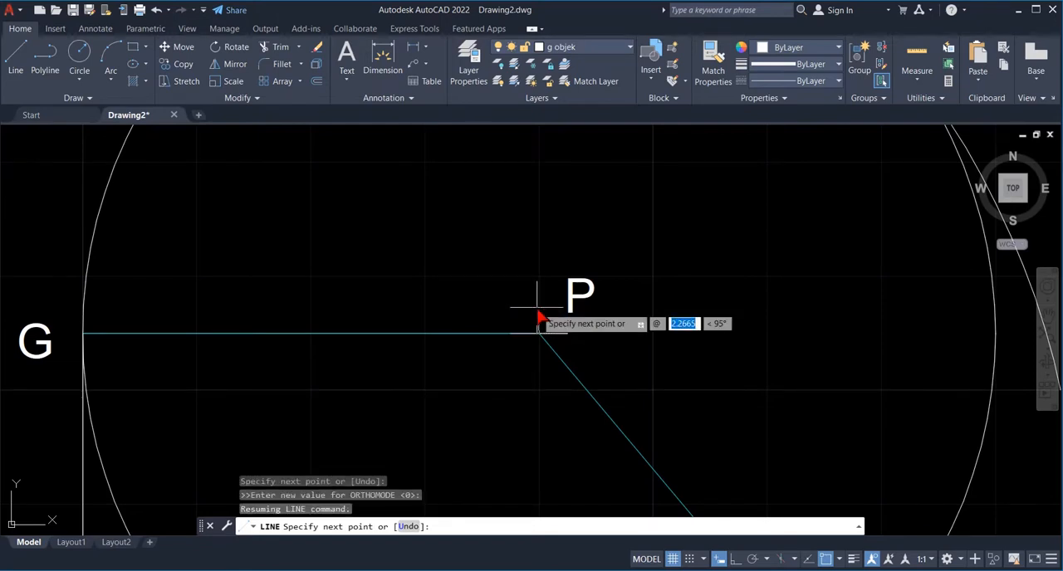
text(2)
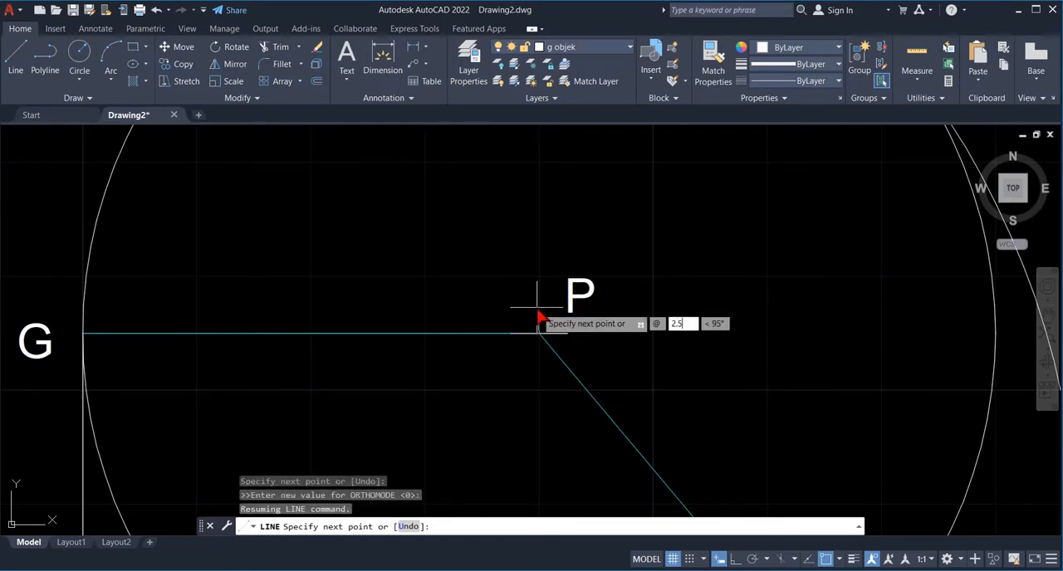
key(Tab)
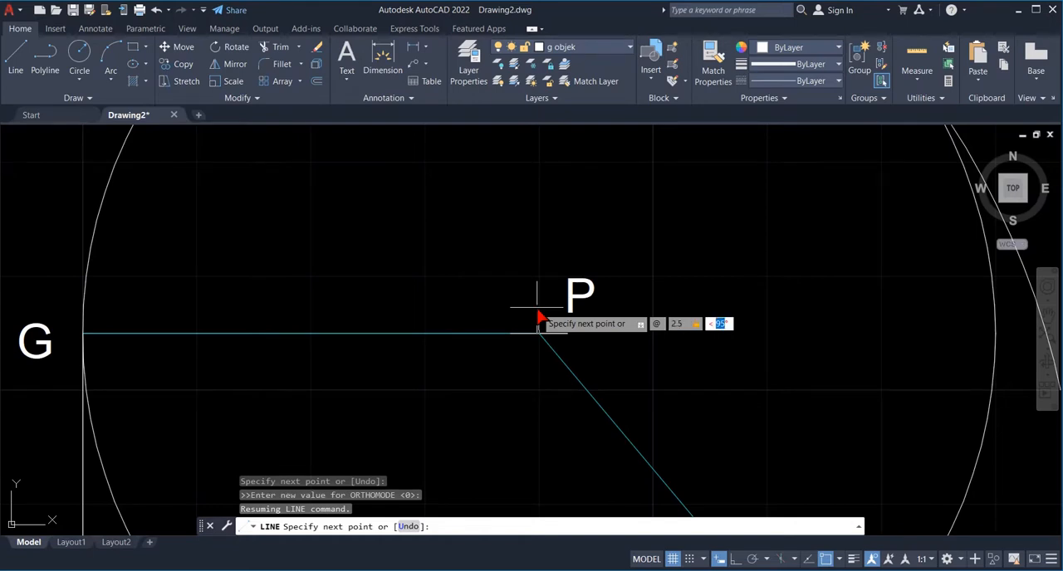
text(90)
key(Return)
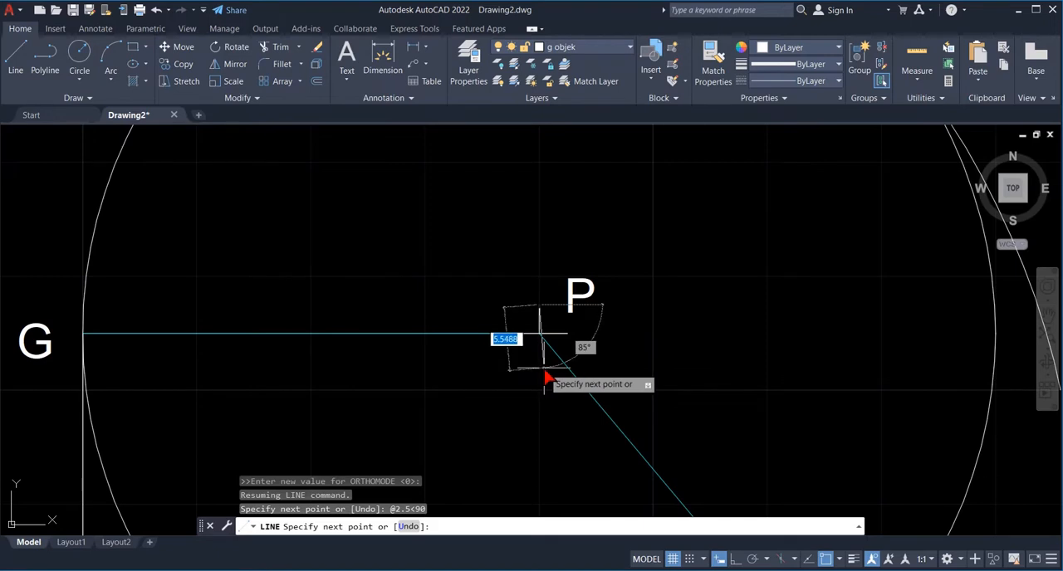
- Continue the vertical centre-mark line at P with a 5-unit segment at 270° and finish it
text(@)
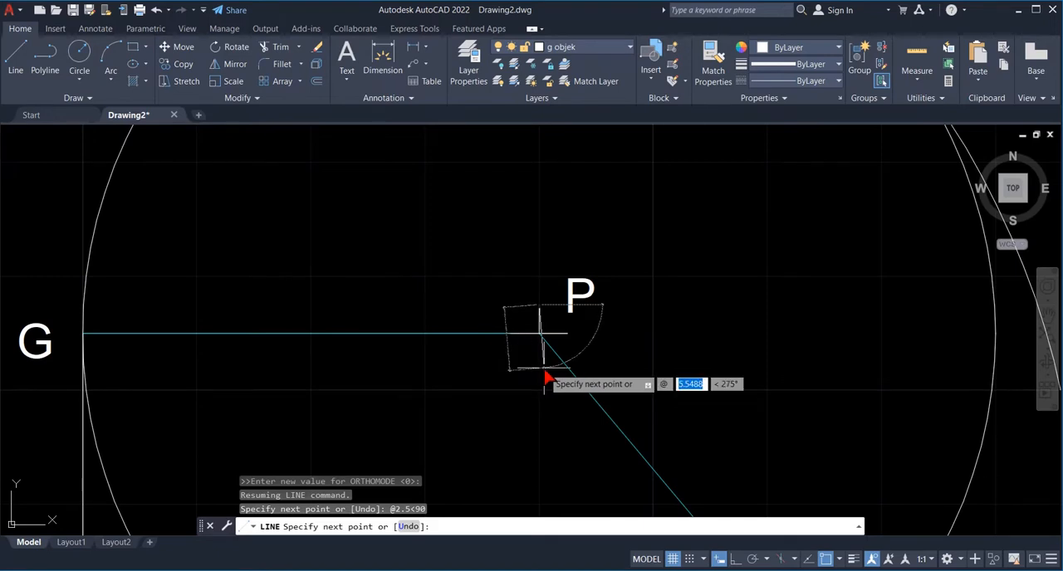
key(BackSpace)
key(Tab)
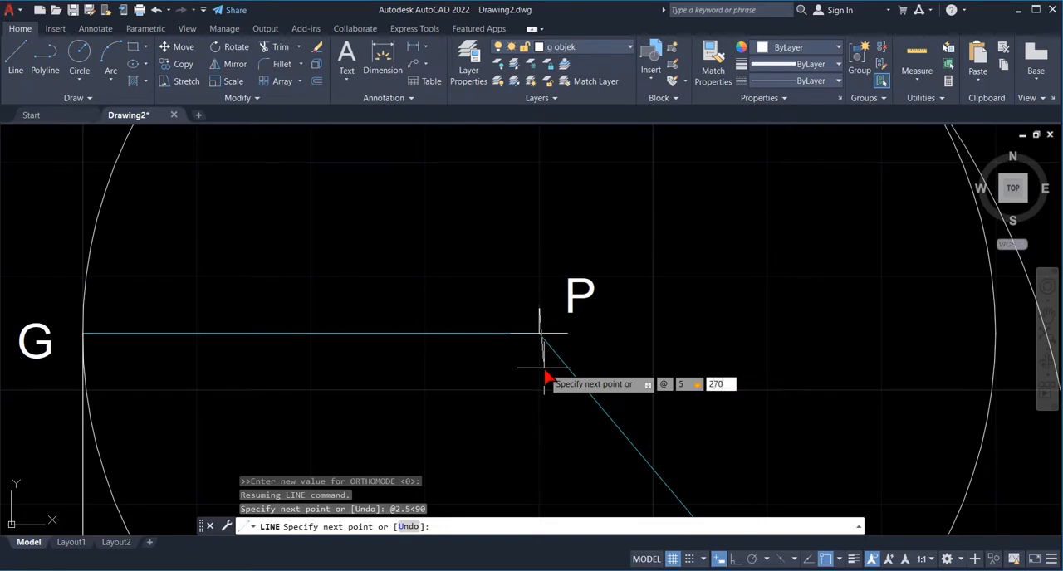
key(Return)
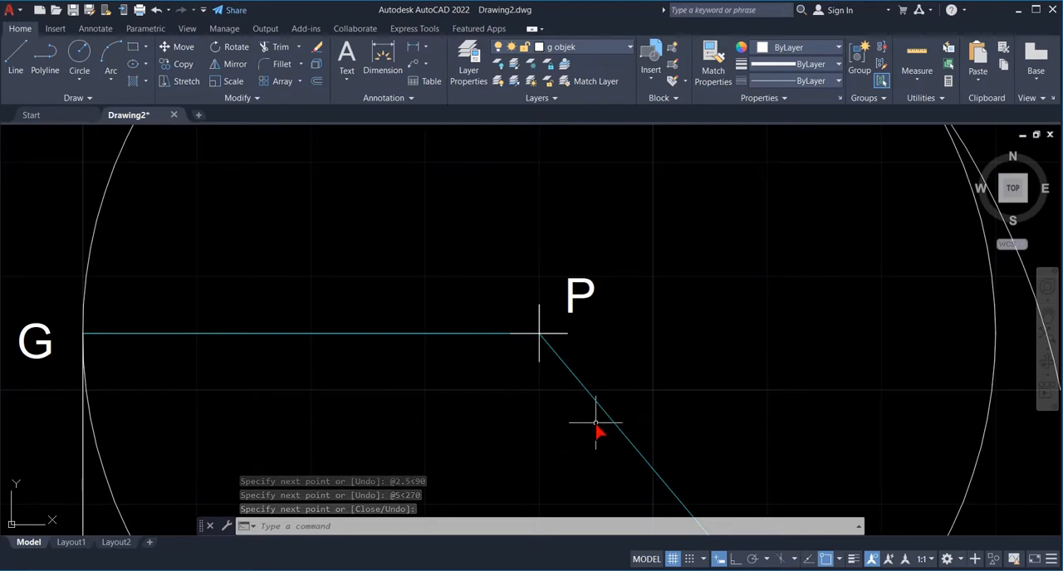
- Erase the two cyan construction lines, one from G to P and one from P to Q
text(zoom)
key(Return)
text(a)
key(Return)
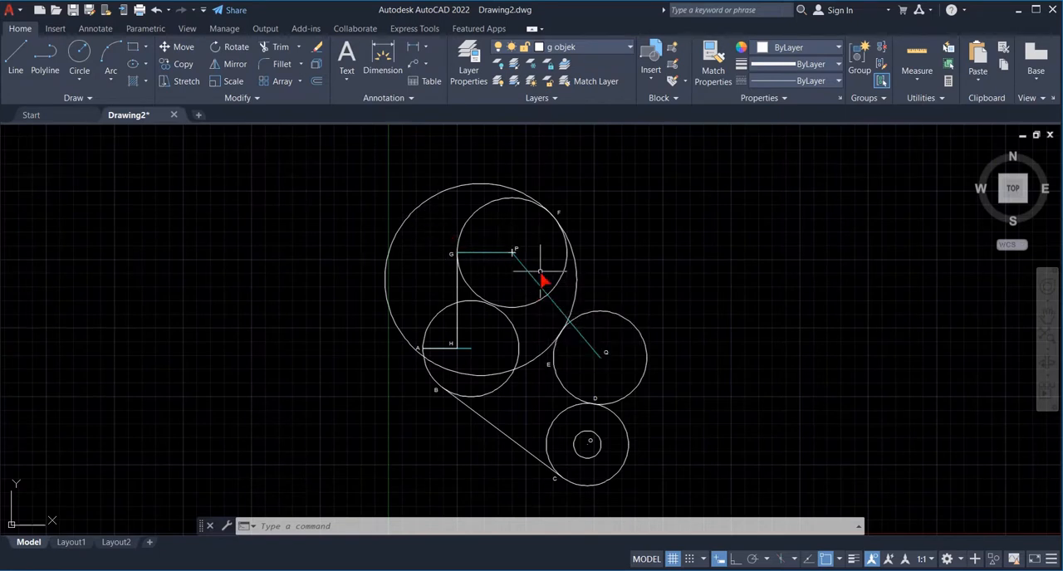
click(499, 252)
key(Escape)
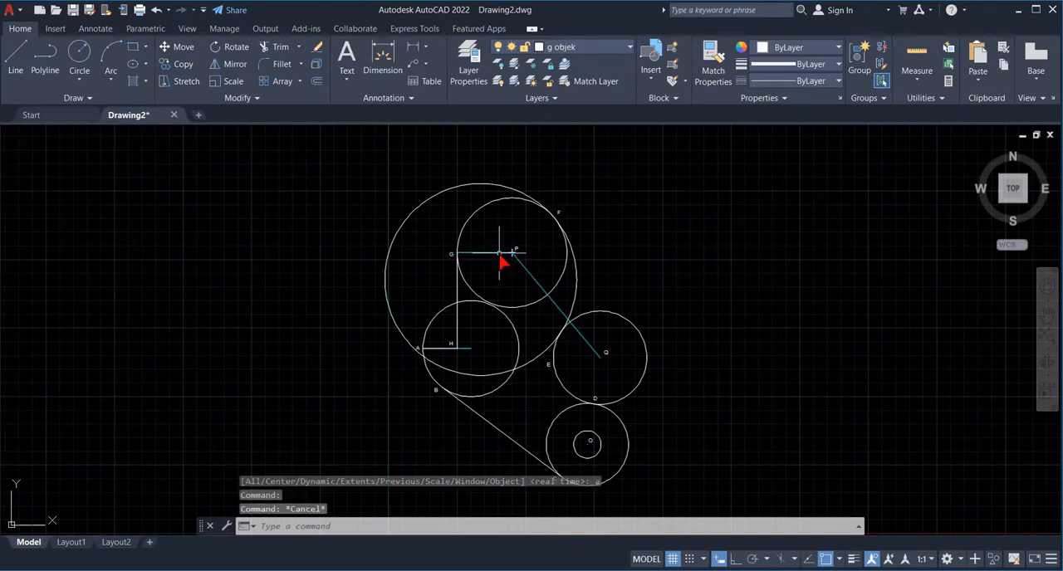
text(erase)
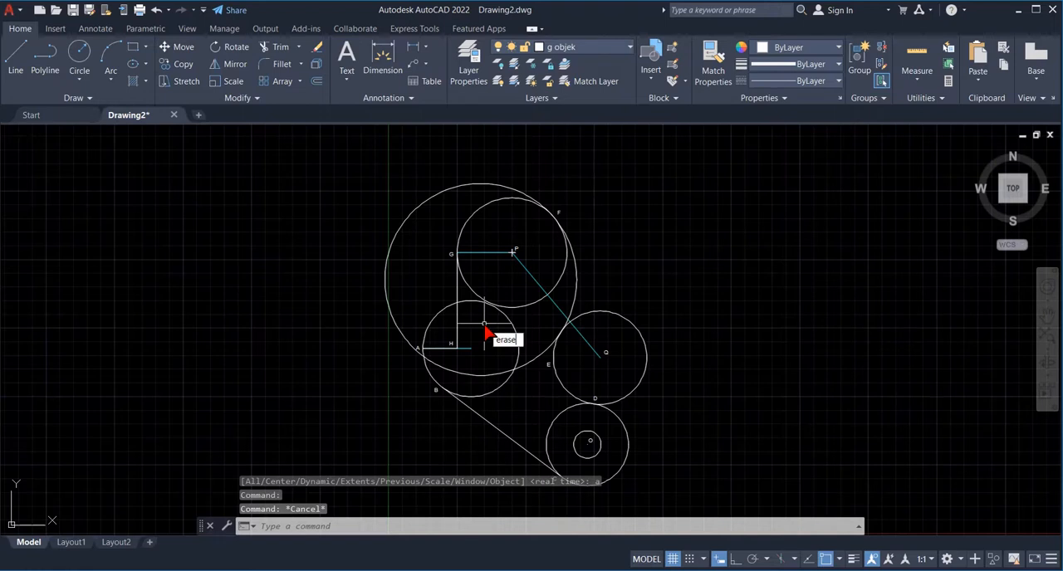
key(Return)
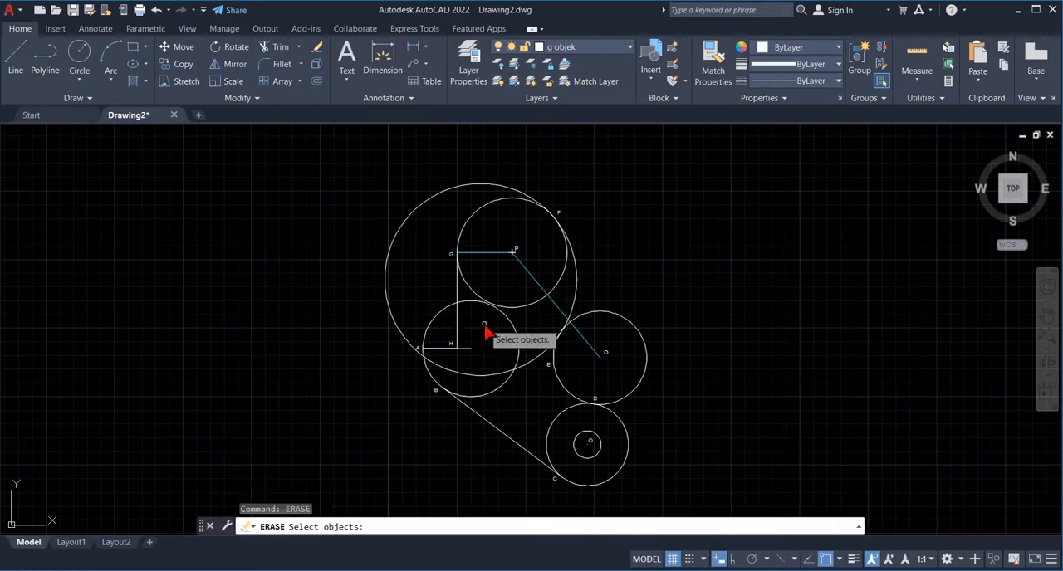
click(481, 258)
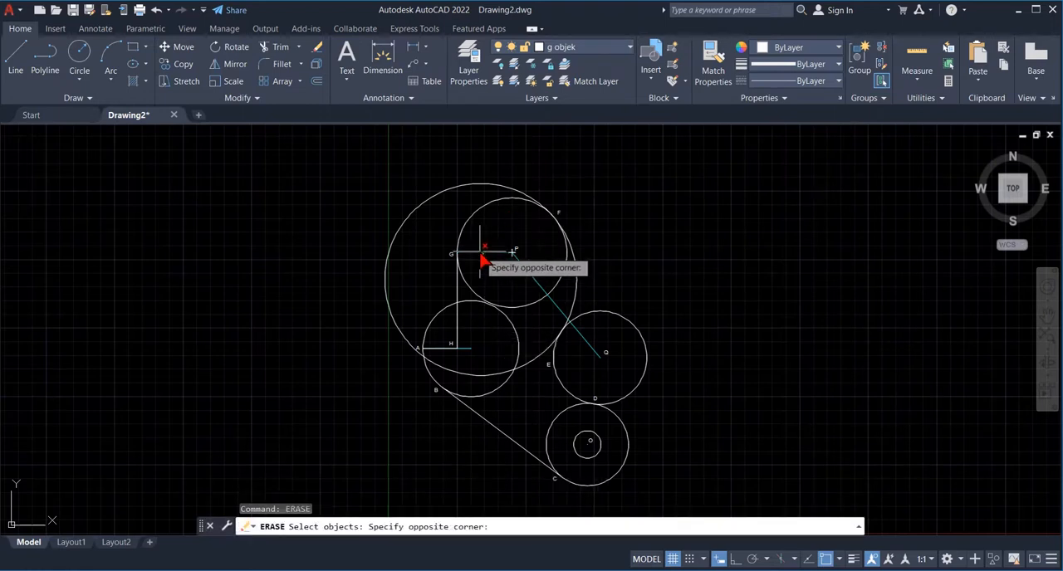
click(482, 259)
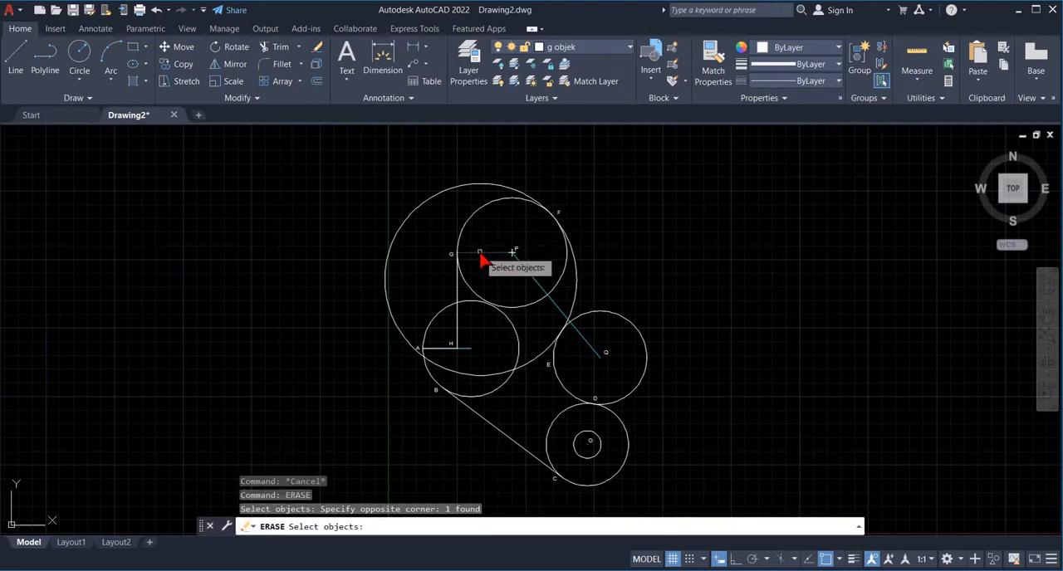
click(539, 292)
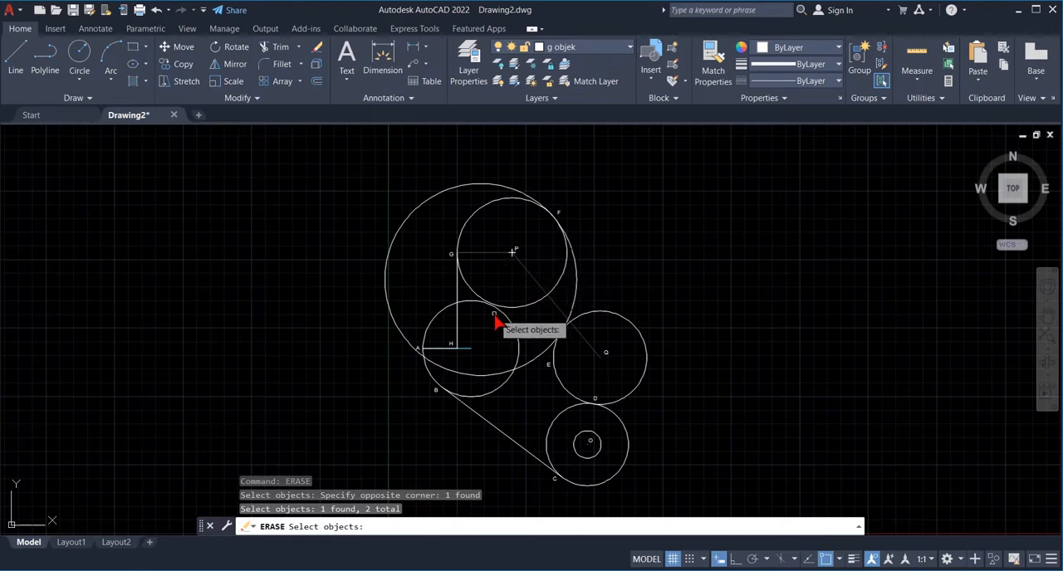
key(Return)
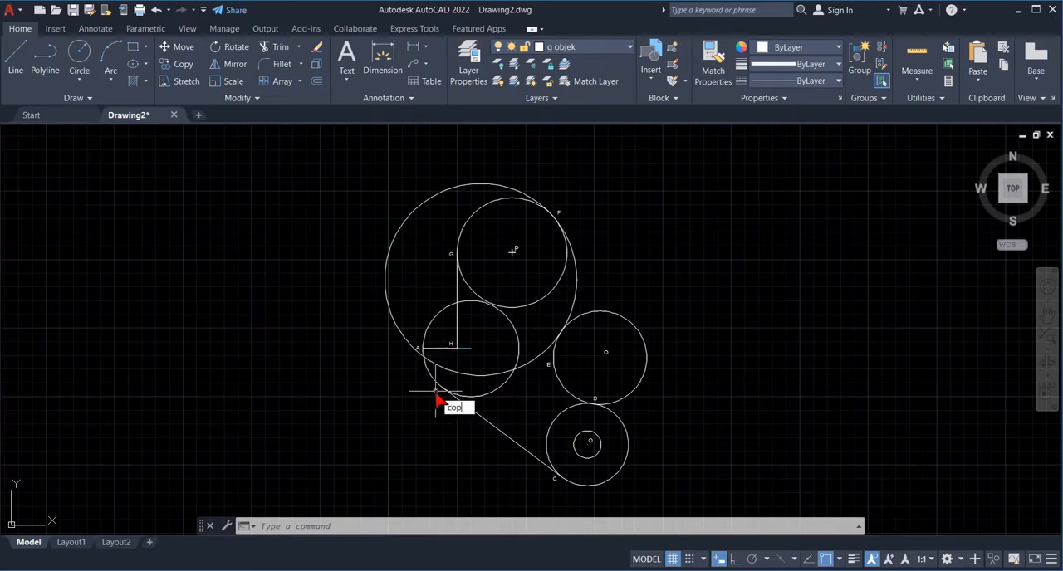
- Copy the label H to just beside the centre of the circle through A and B, with object snap off
text(y)
key(Return)
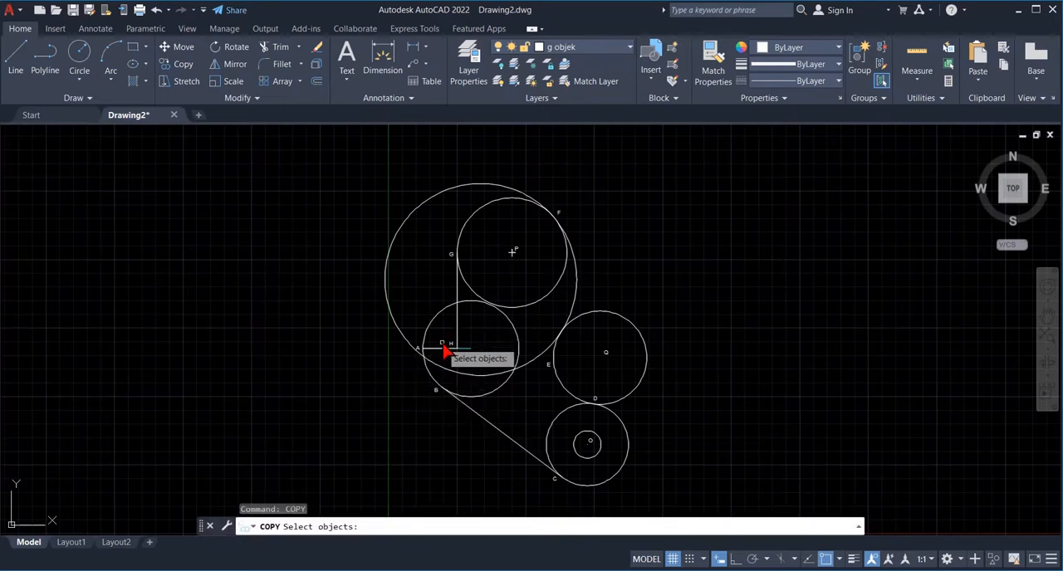
key(Return)
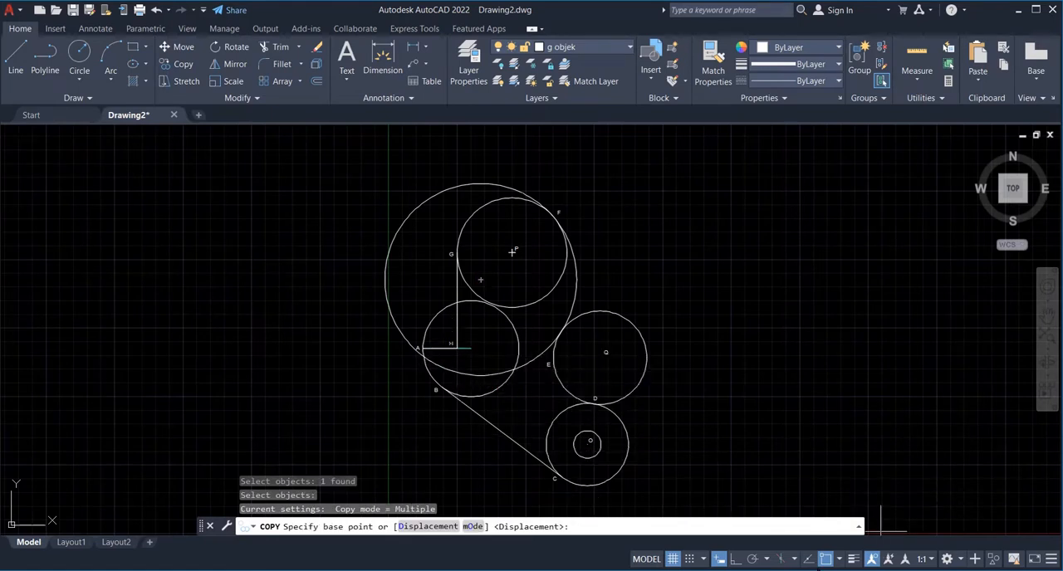
click(825, 558)
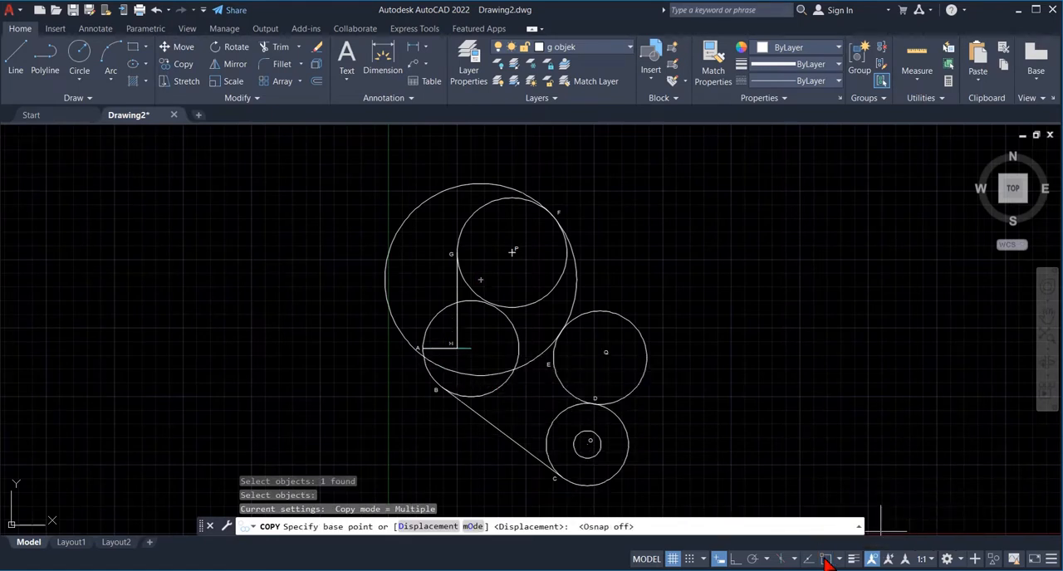
click(451, 352)
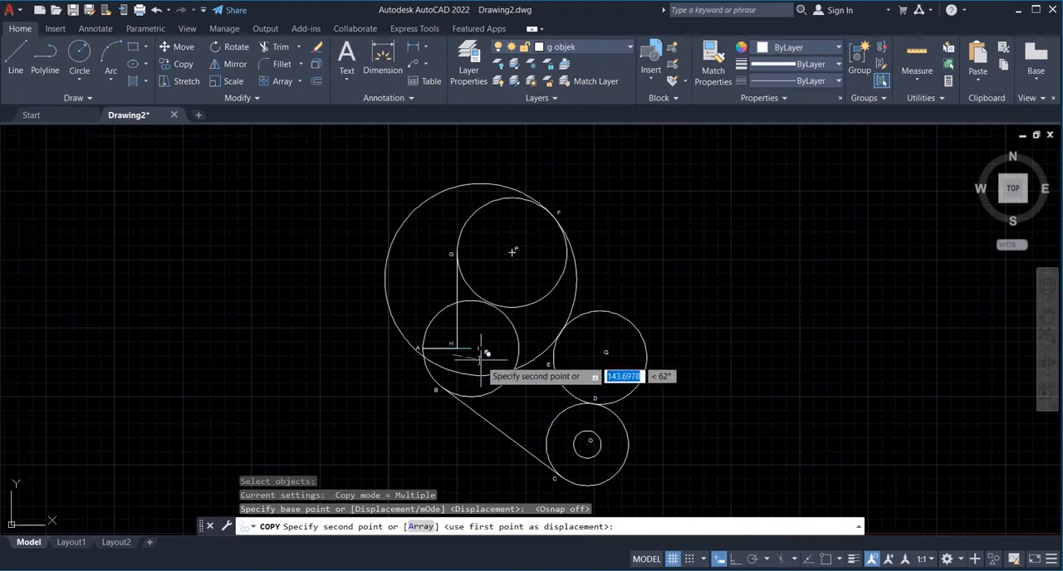
click(479, 356)
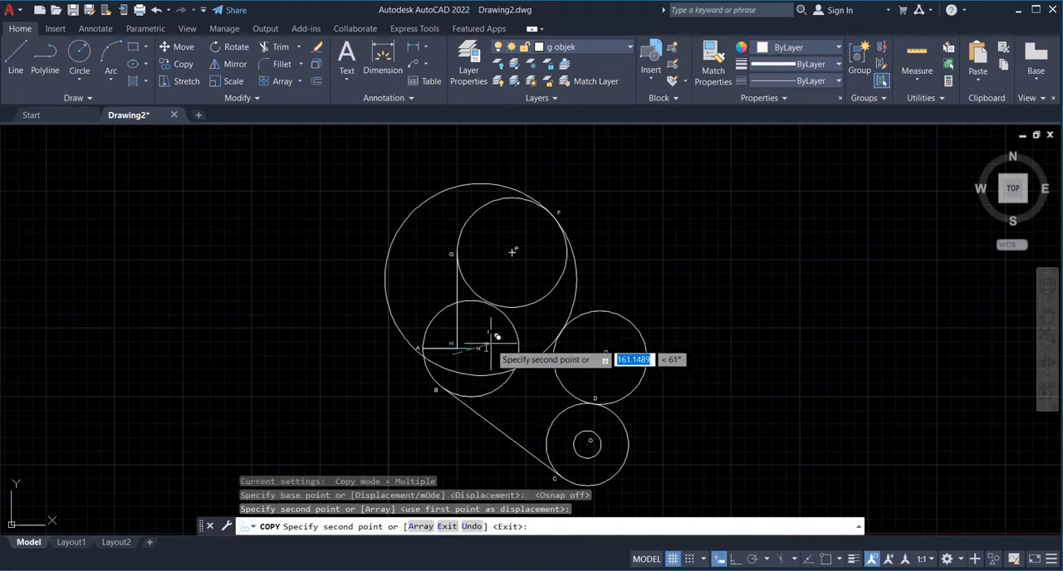
key(Escape)
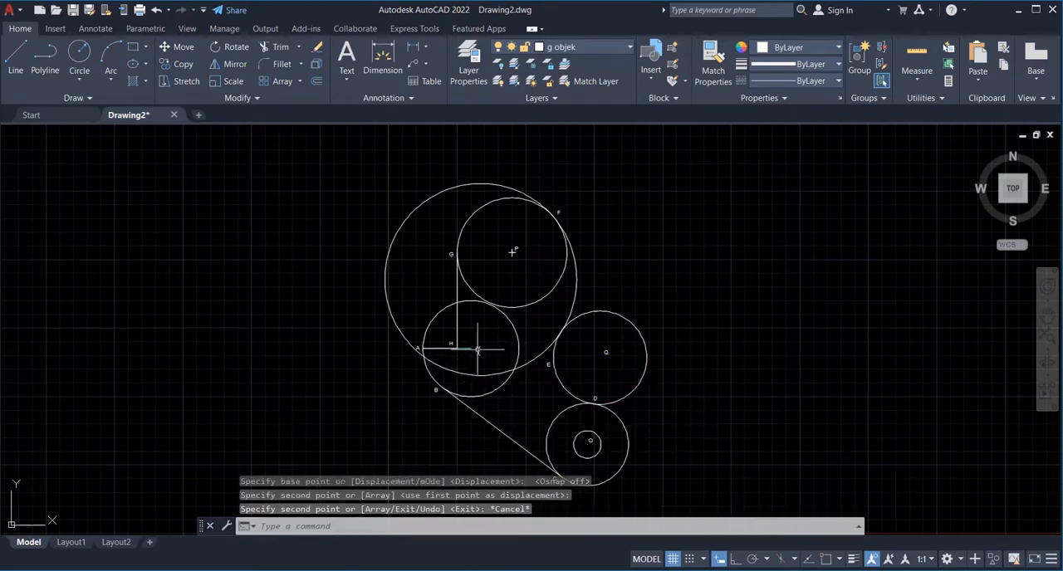
- Change the text of the copied label at that circle's centre to R
click(477, 349)
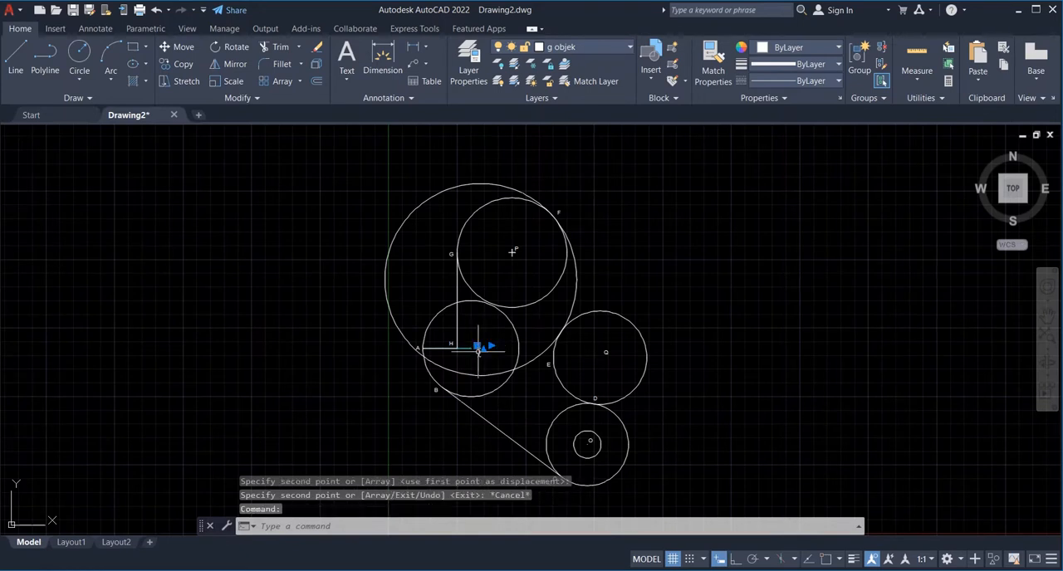
click(481, 347)
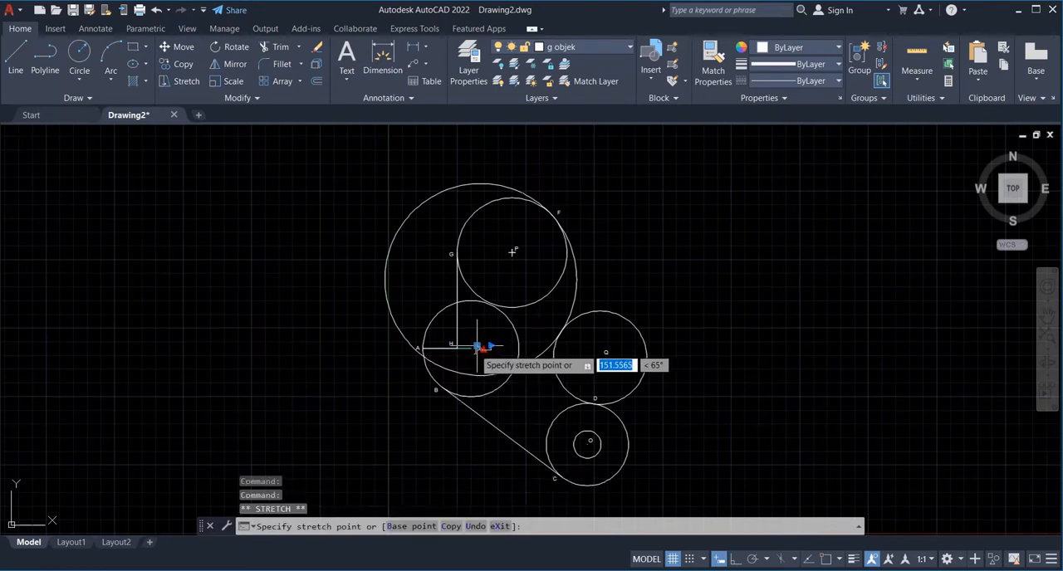
click(480, 349)
double_click(479, 350)
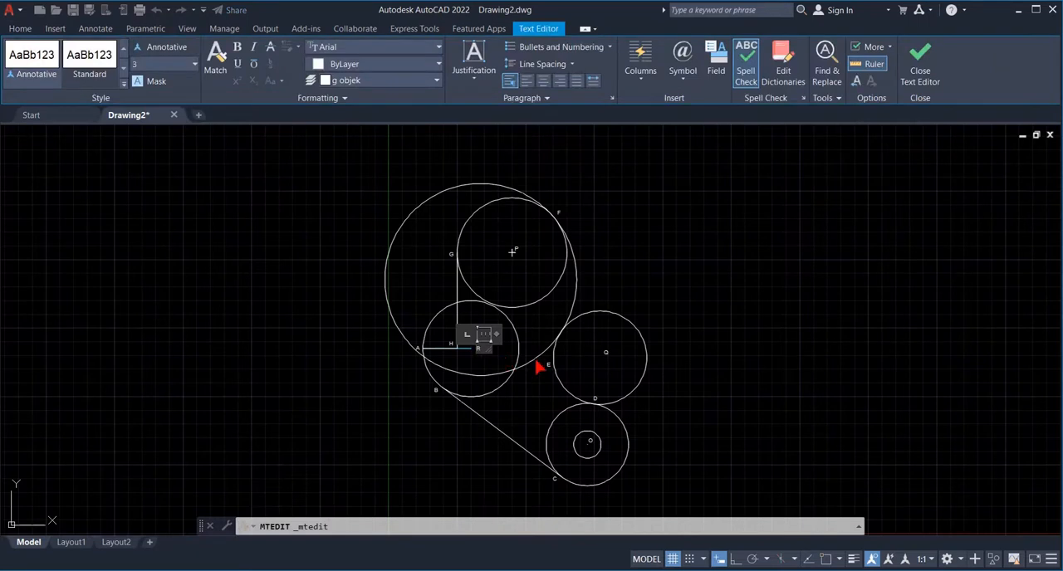
click(711, 363)
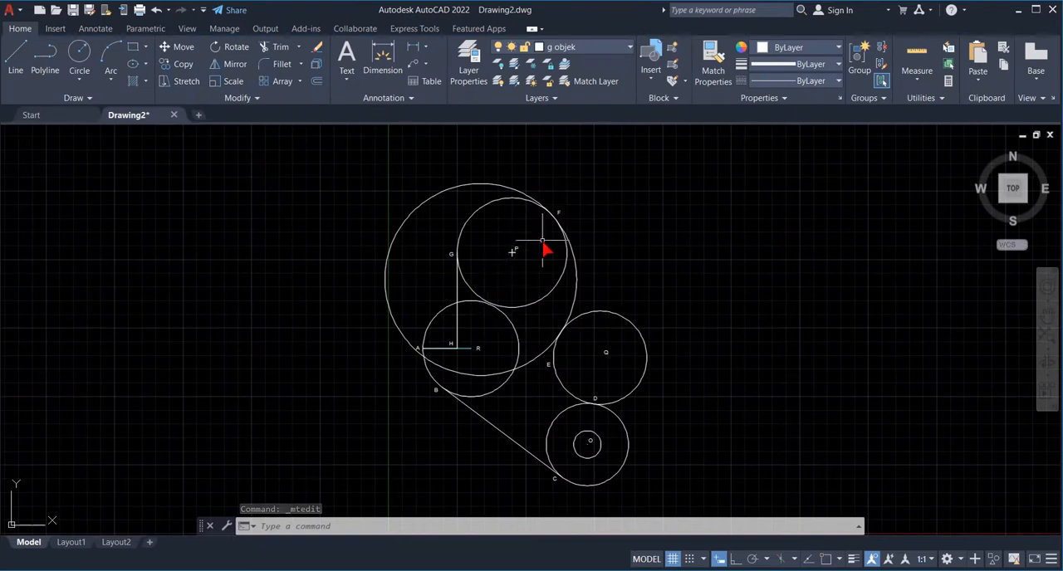
- Copy the centre mark at P from its intersection onto the circle centres at O and R, with object snap on
text(zoom)
key(Return)
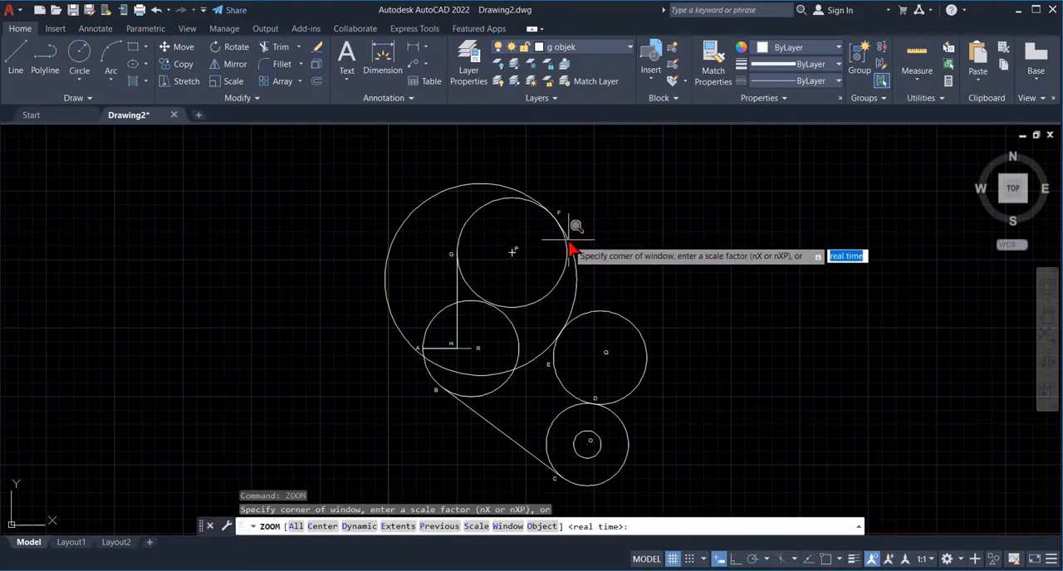
text(w)
key(Return)
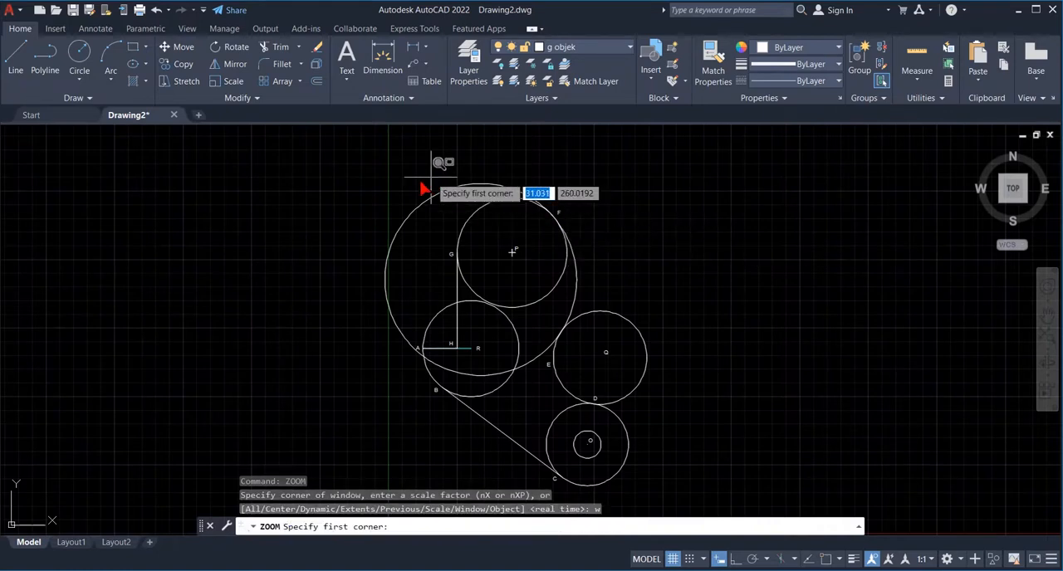
click(351, 164)
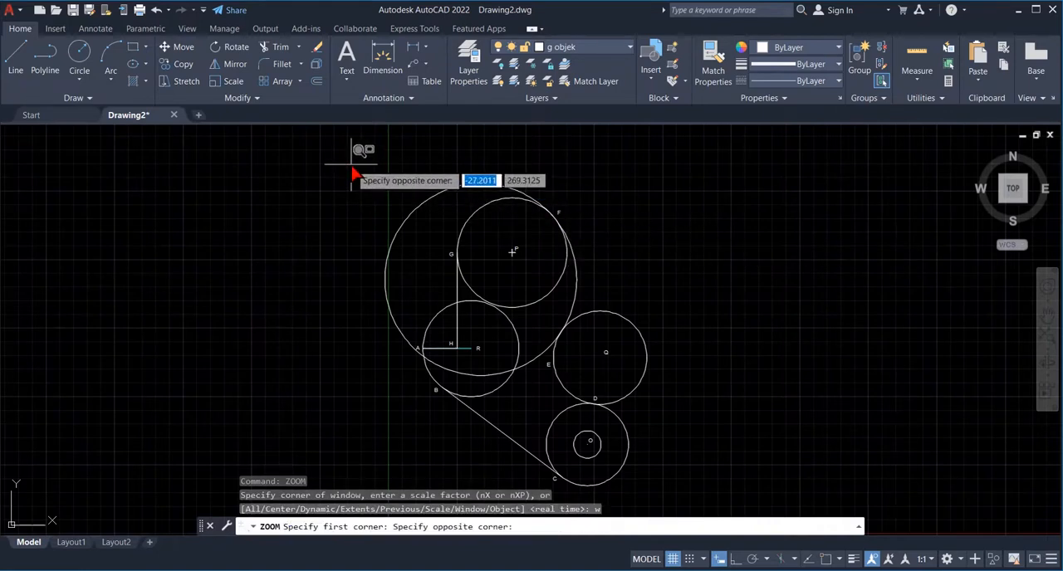
click(659, 504)
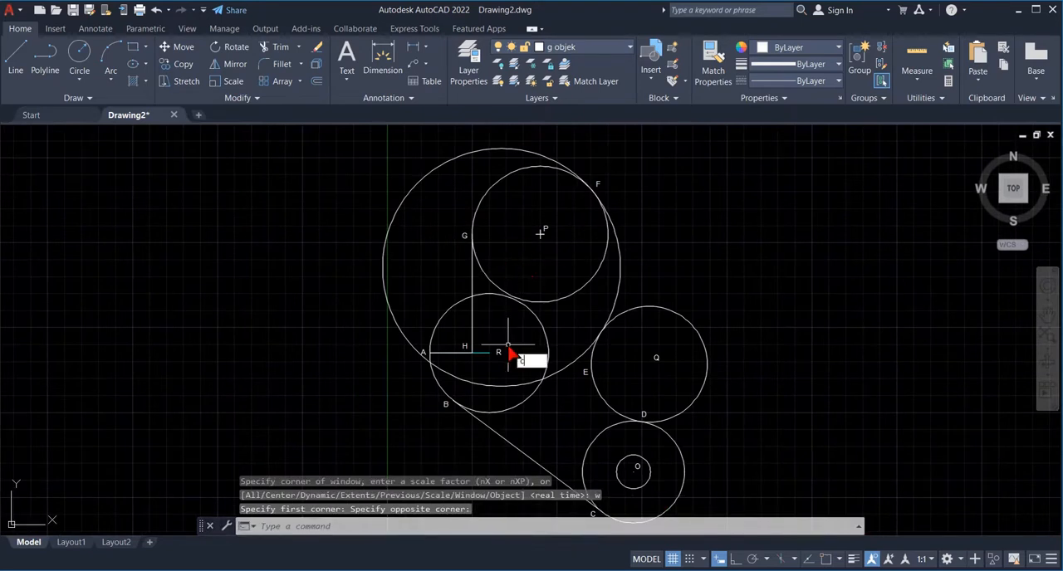
text(copy)
key(Return)
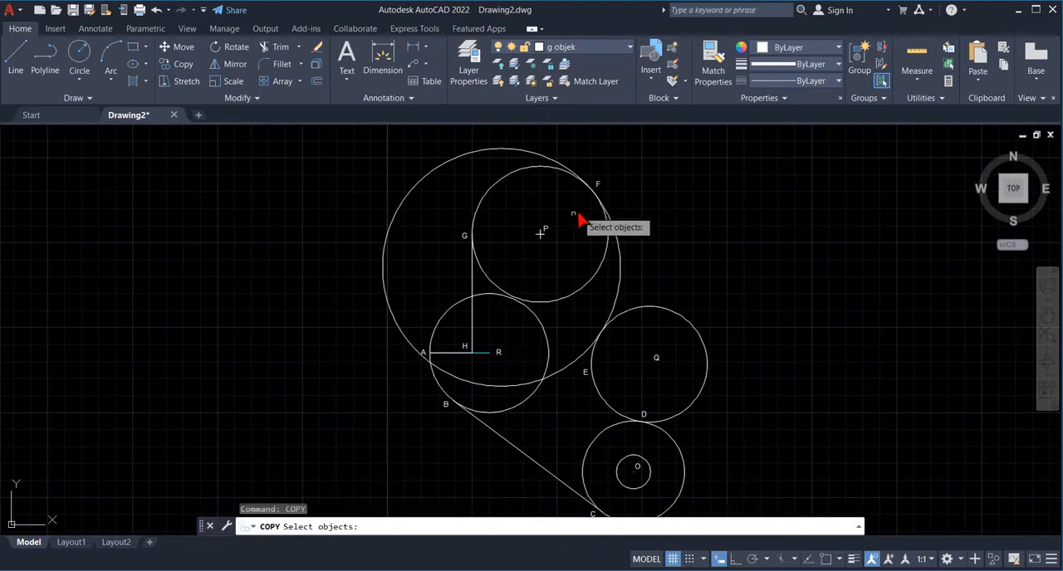
click(538, 238)
click(539, 241)
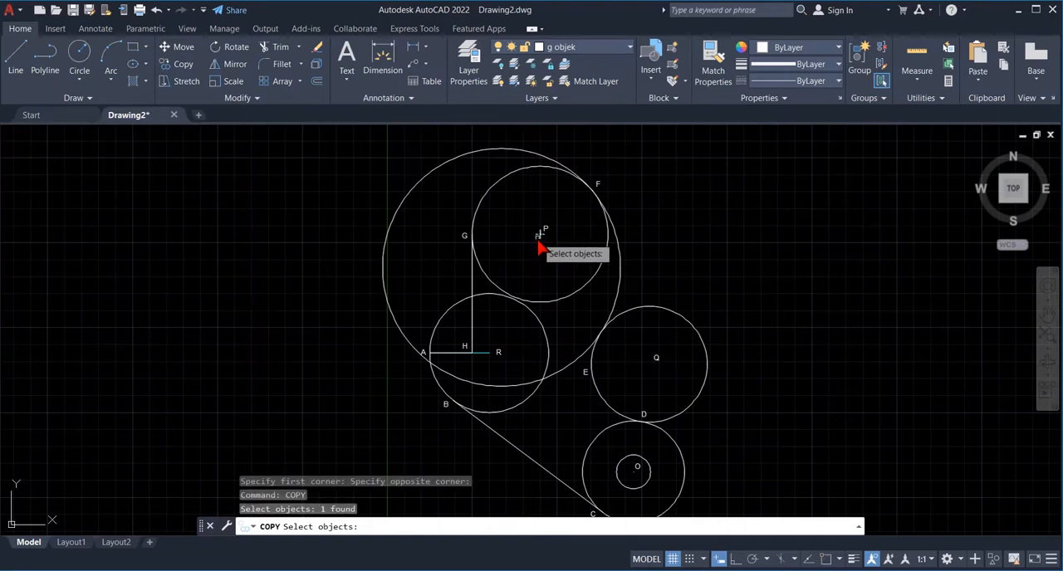
click(539, 240)
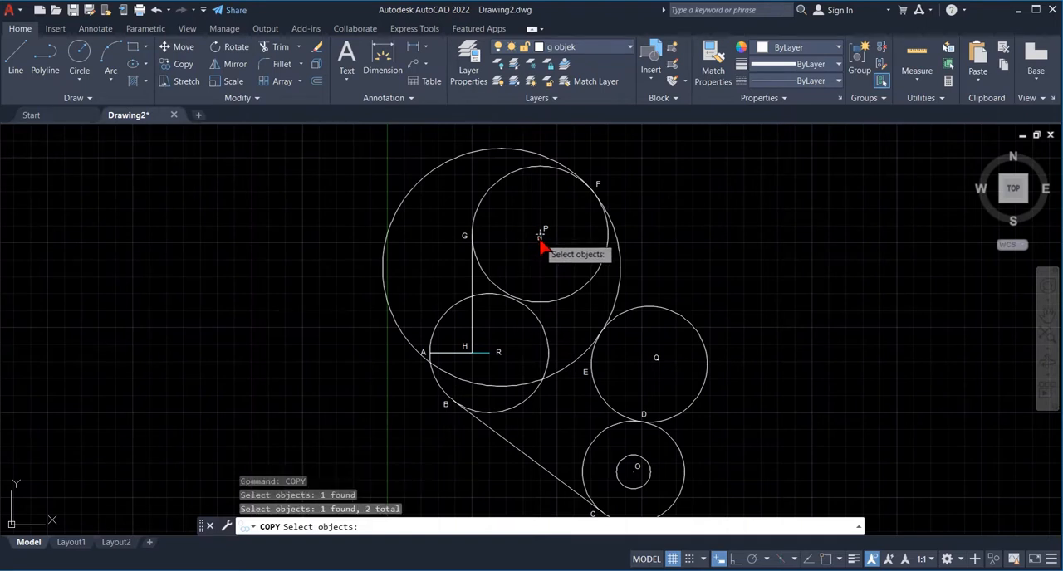
key(Return)
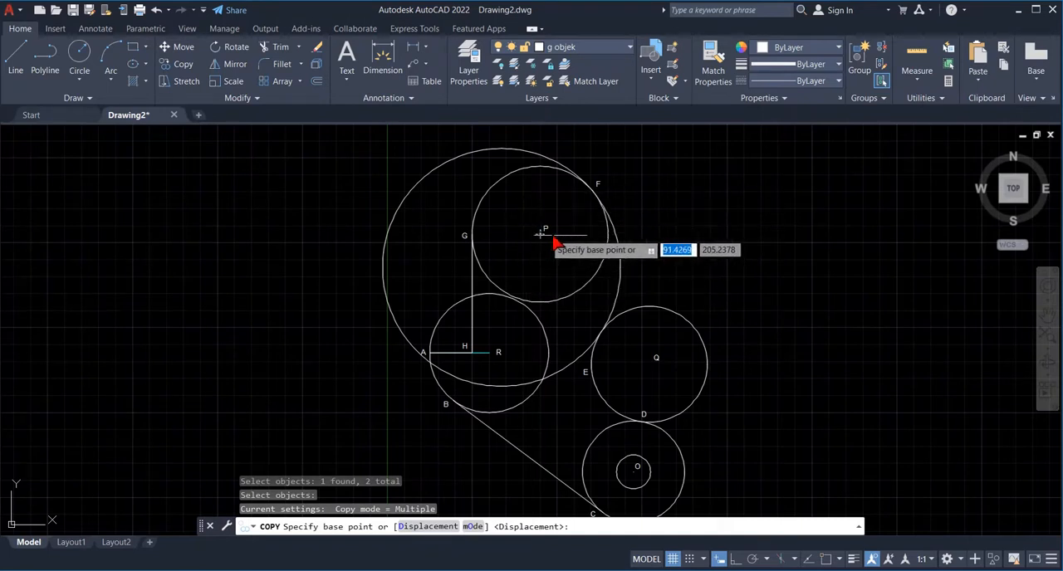
click(828, 559)
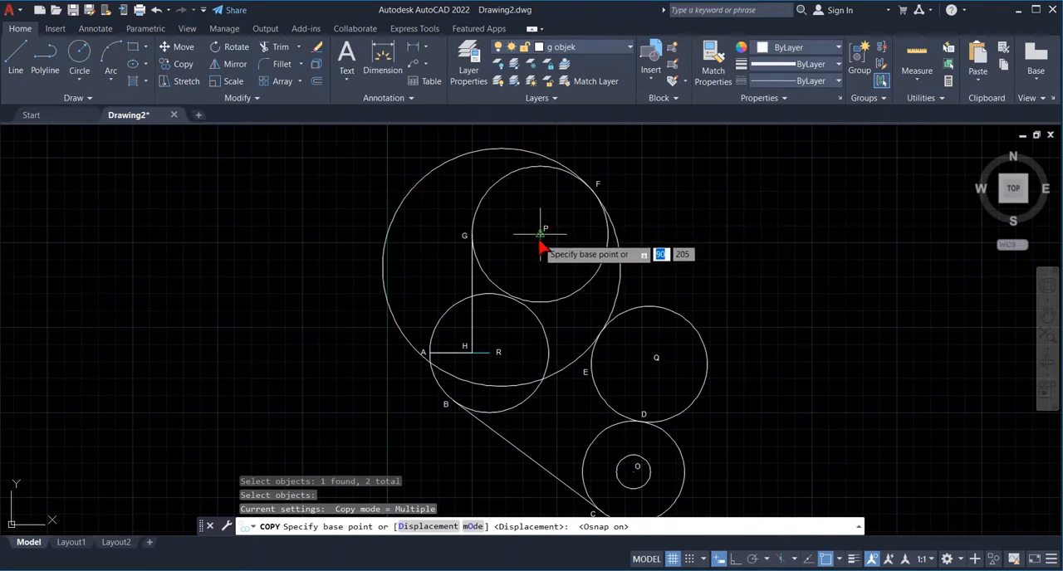
click(540, 235)
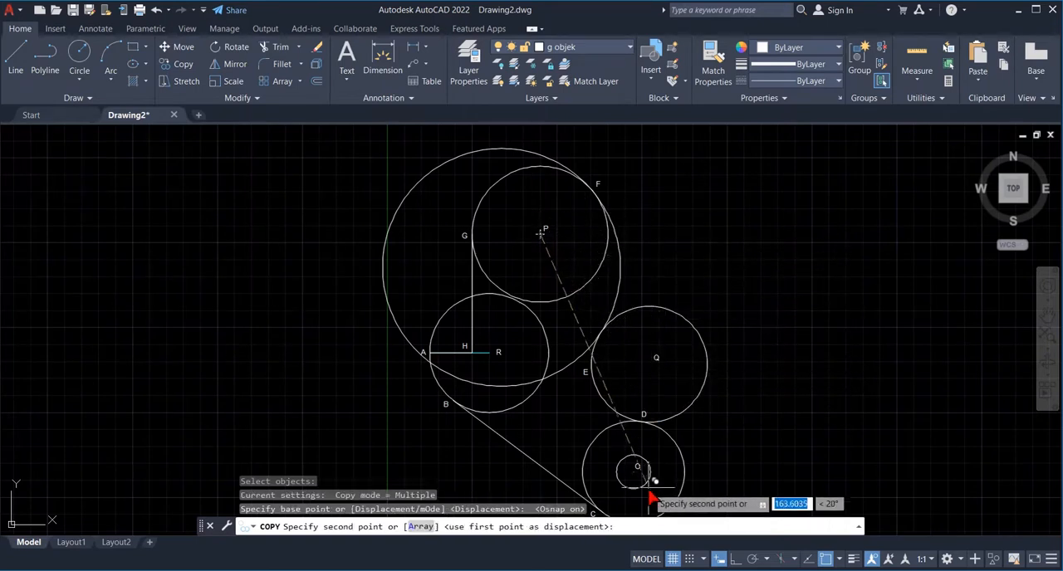
click(634, 471)
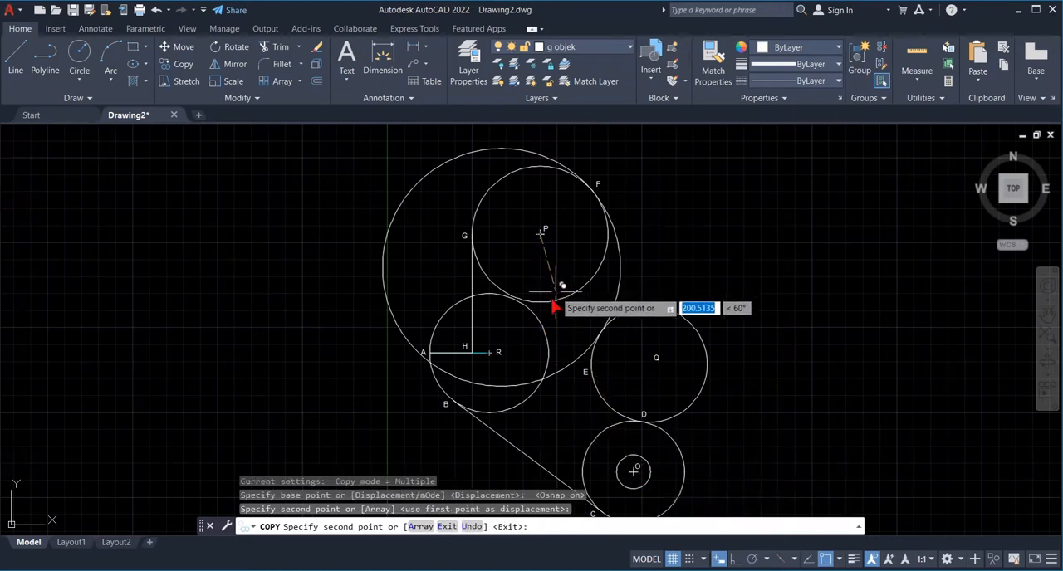
click(492, 356)
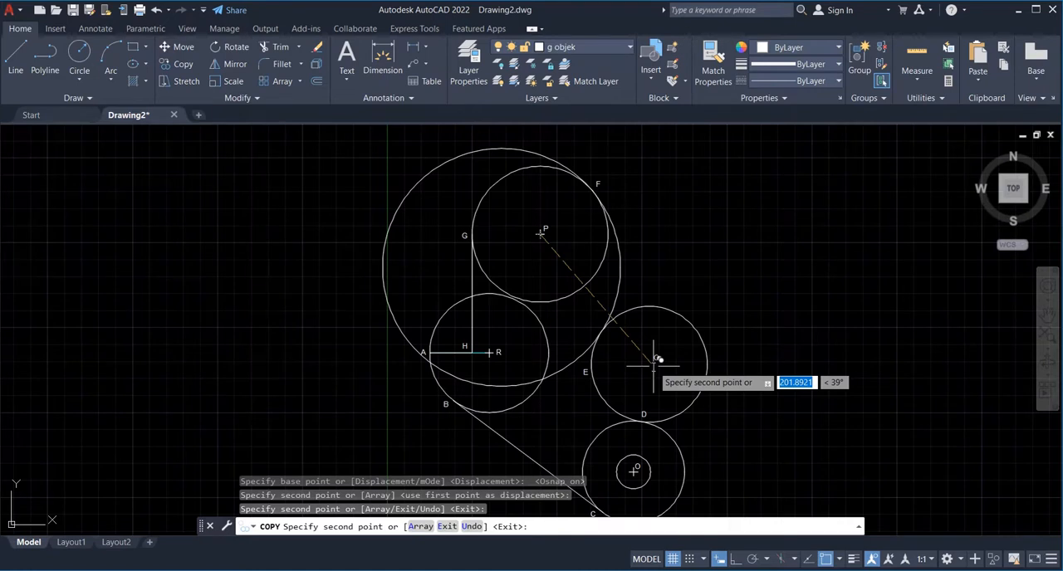
- Place another copy of the centre mark at Q, 100 units from P at -50°, and finish copying
key(F8)
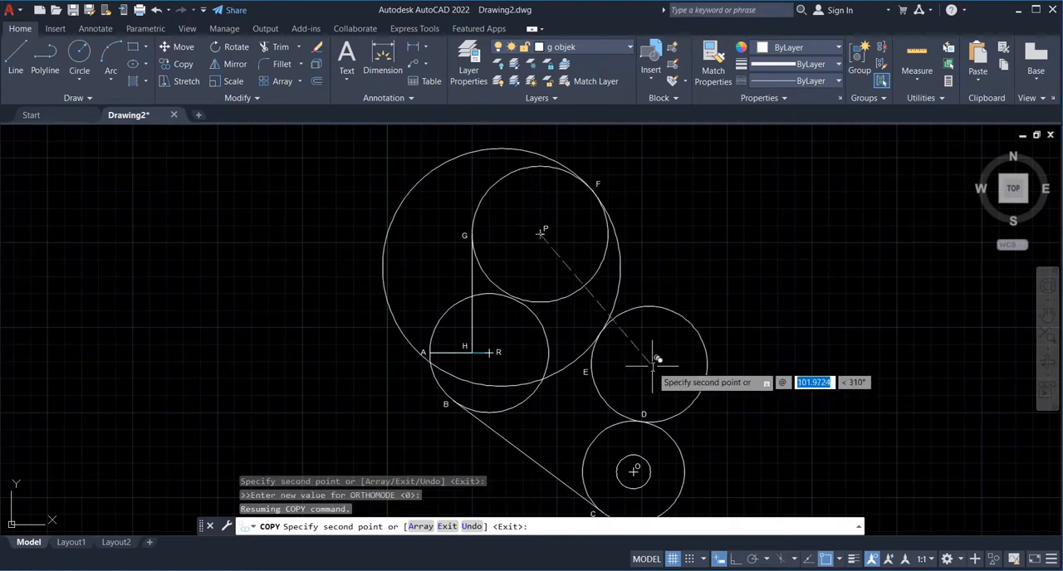
text(100)
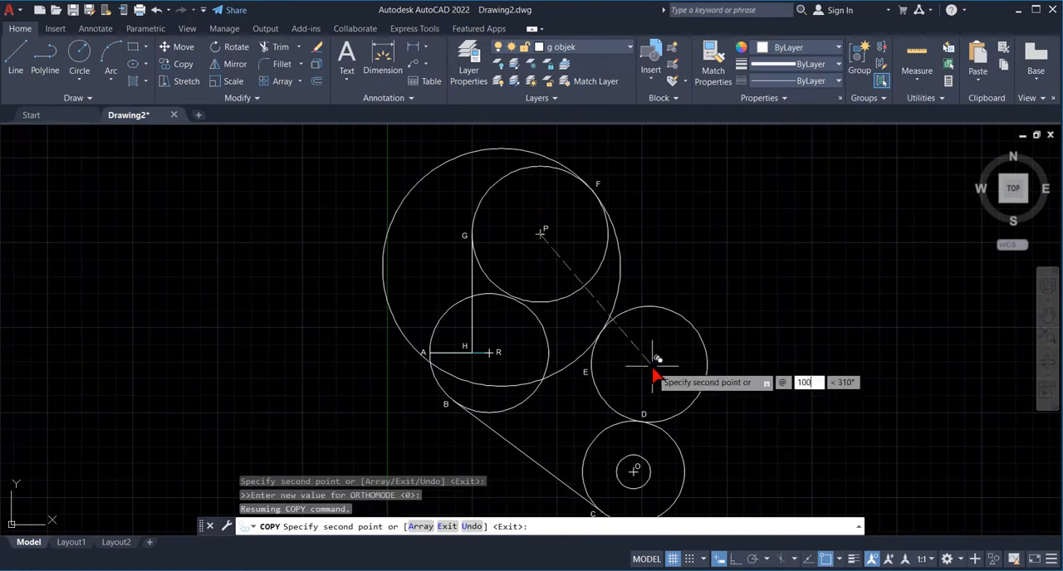
key(Tab)
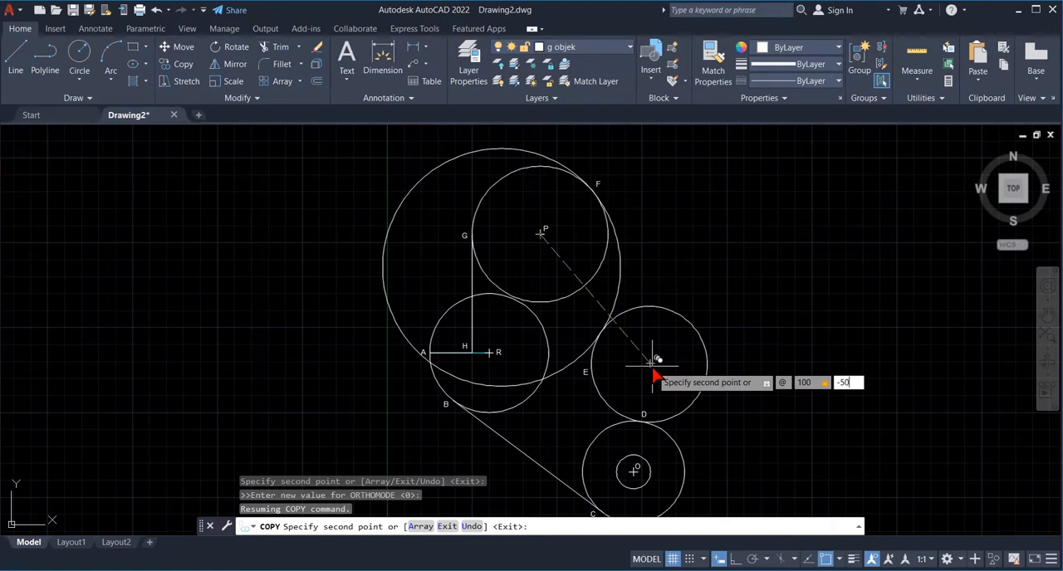
text(-50)
key(Return)
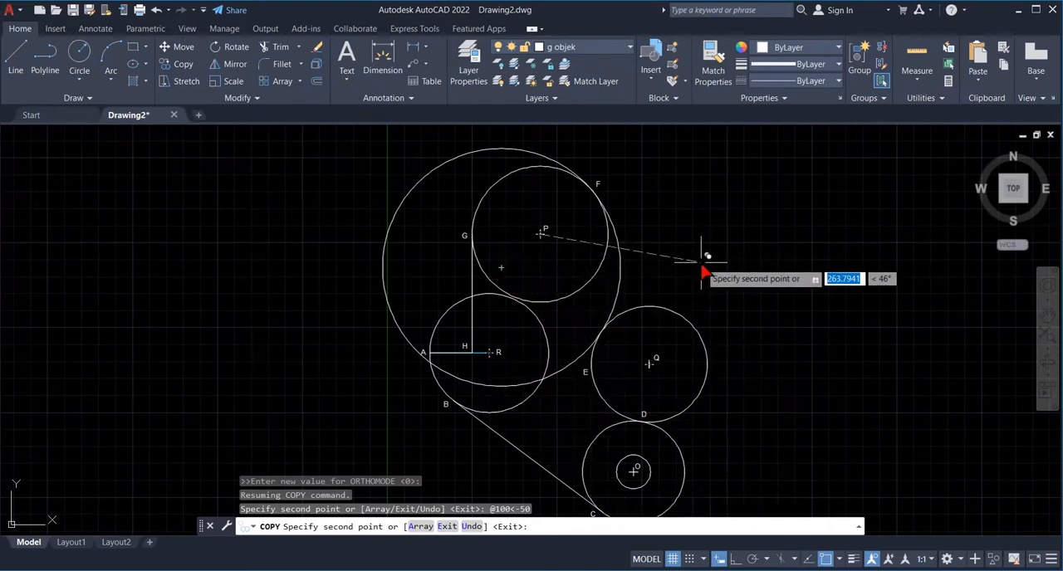
key(Escape)
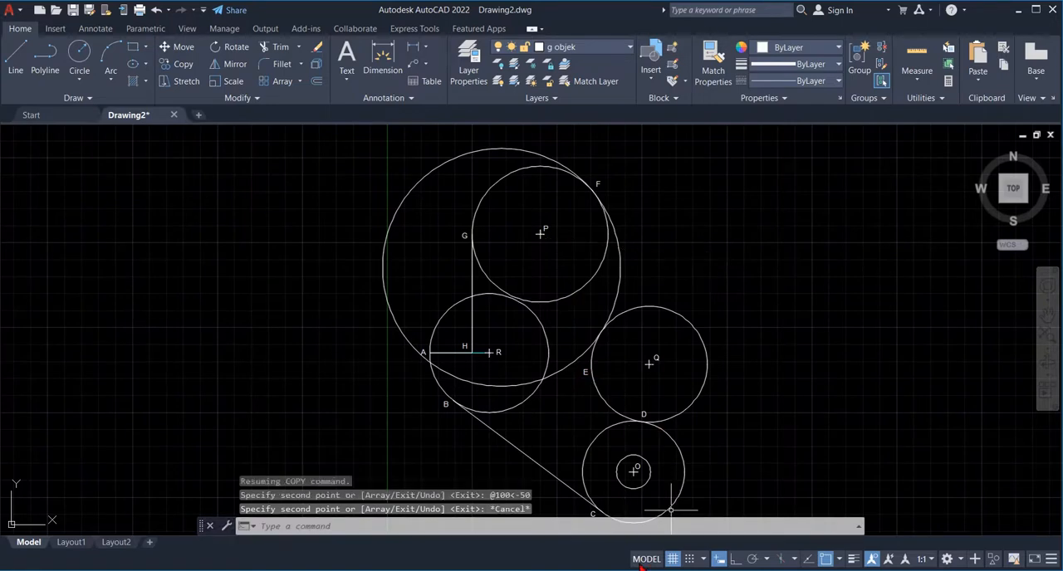
- Check the reference figure in Photos, and trim the surplus arcs of the large circles to leave the outline through A, B, C, D, E, F and G
click(701, 570)
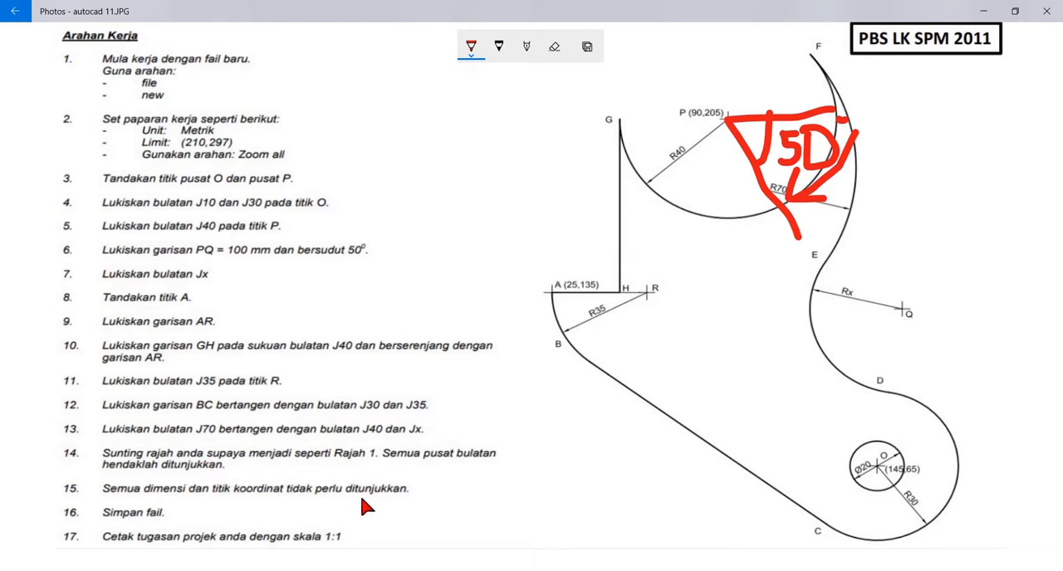
click(561, 570)
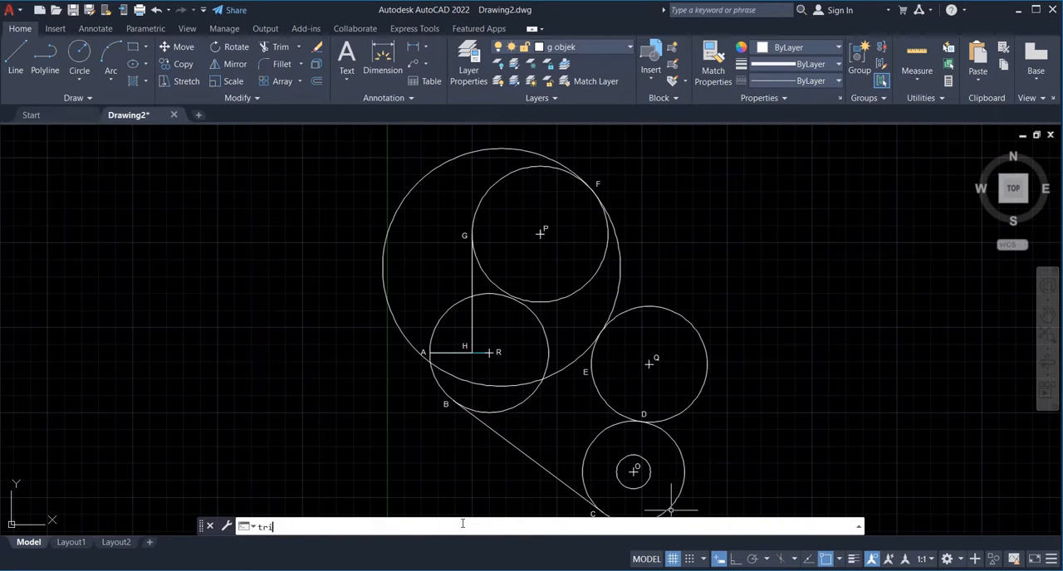
text(trim)
key(Return)
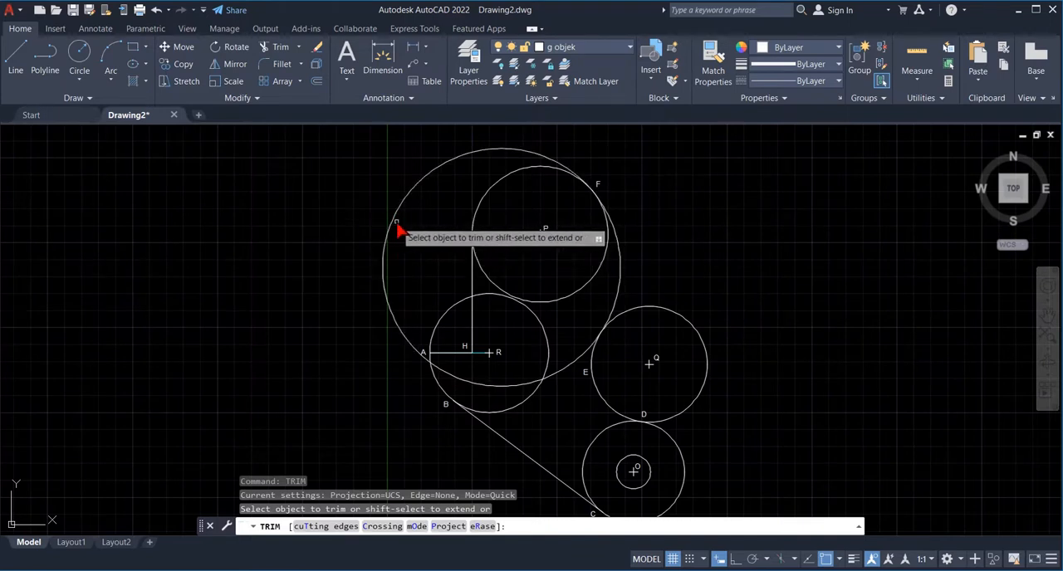
click(422, 189)
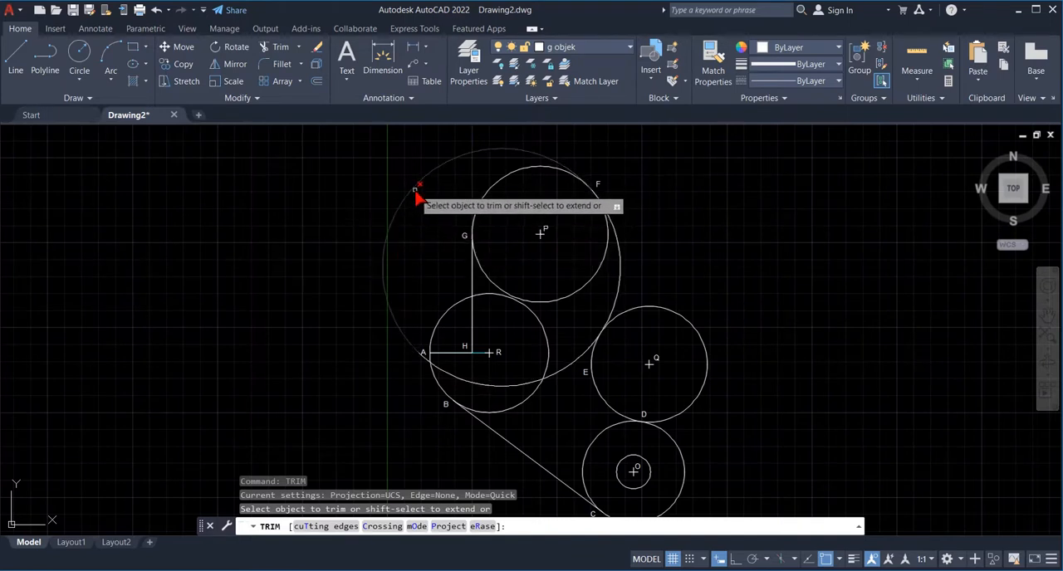
click(501, 188)
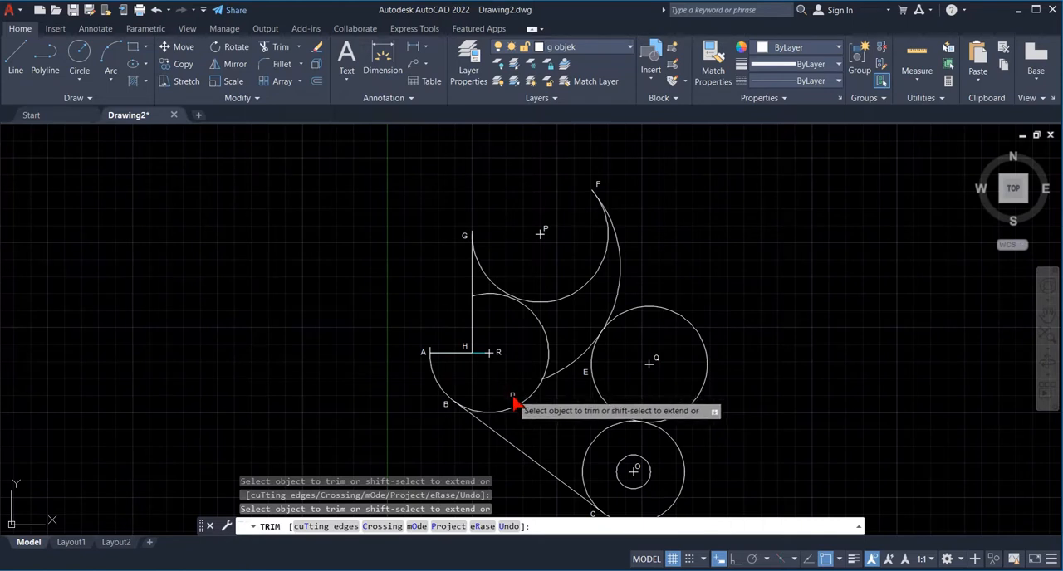
click(524, 407)
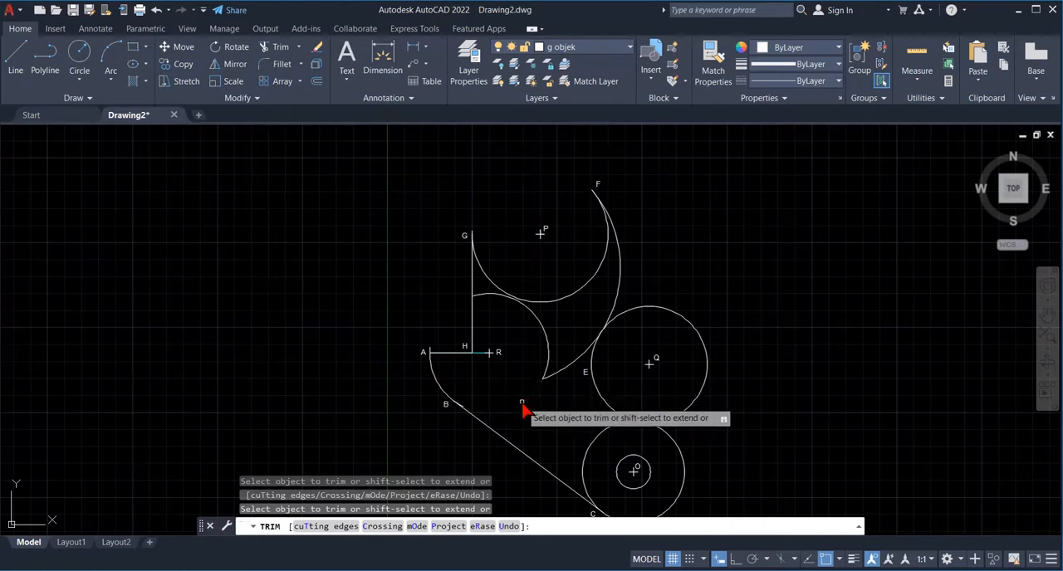
click(556, 375)
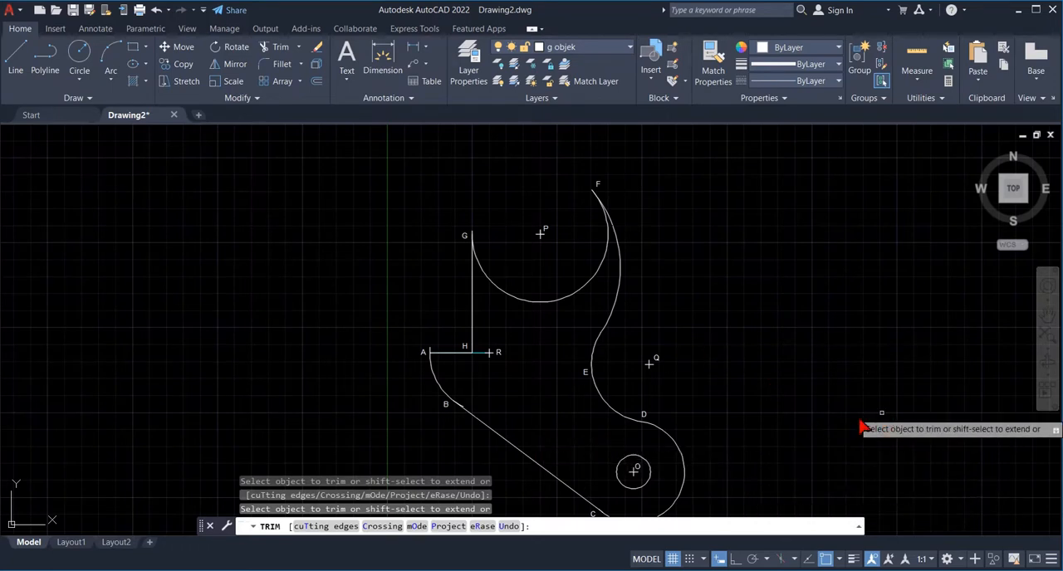
- Compare the whole trimmed outline with the reference figure in Photos
click(1048, 314)
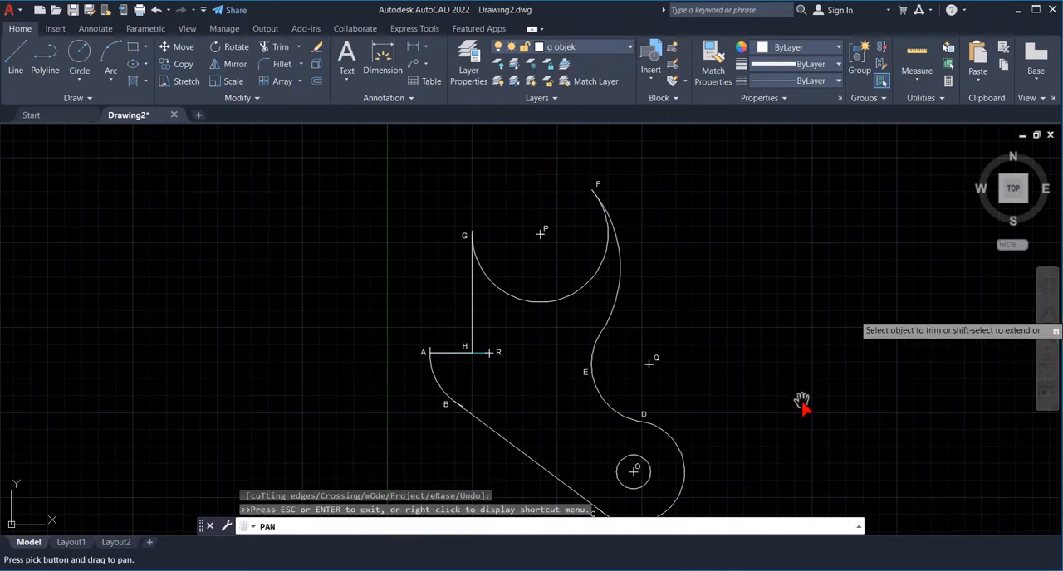
drag(801, 401, 795, 373)
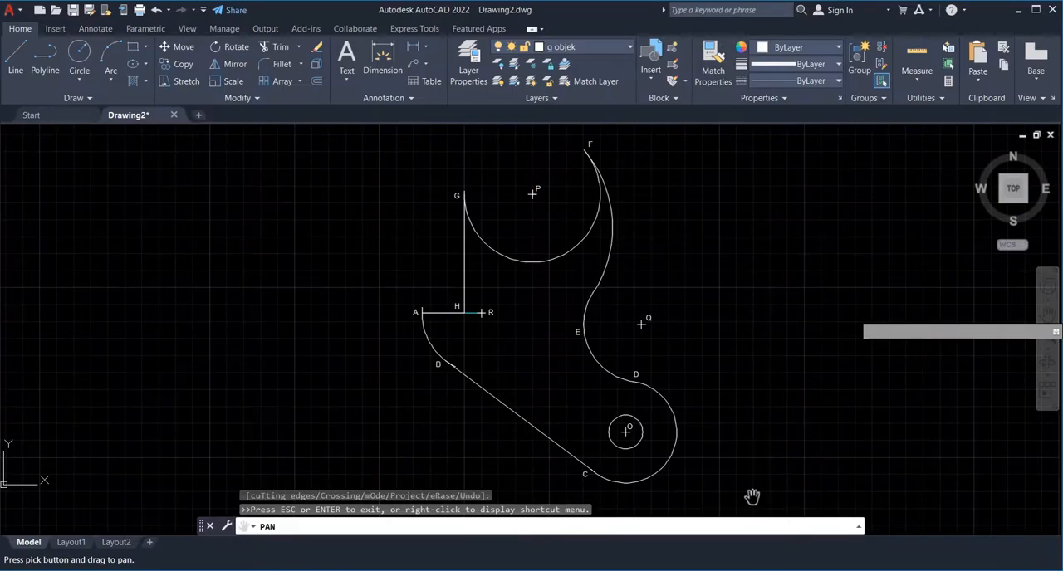
key(alt+Tab)
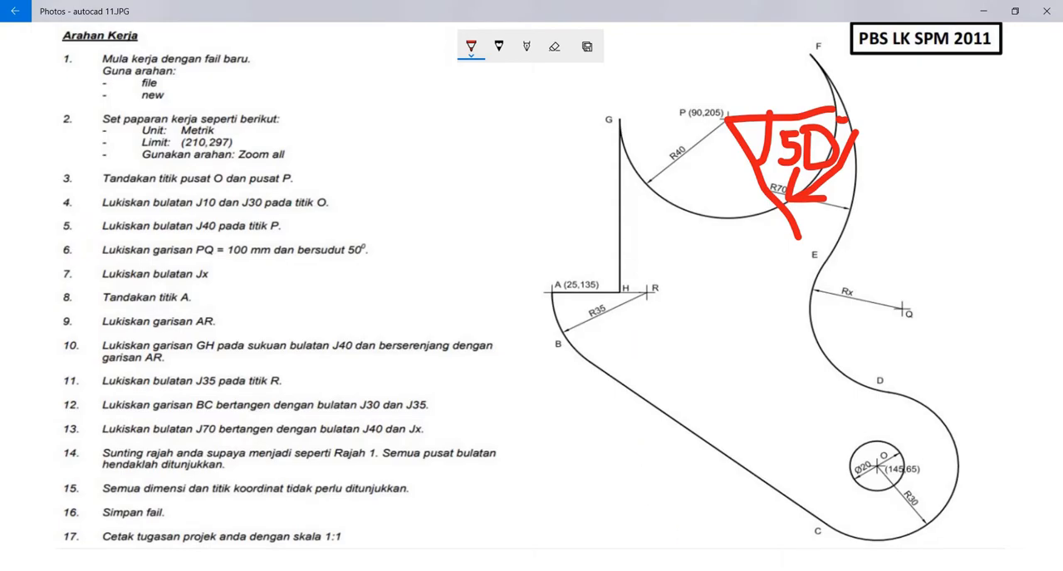
key(alt+Tab)
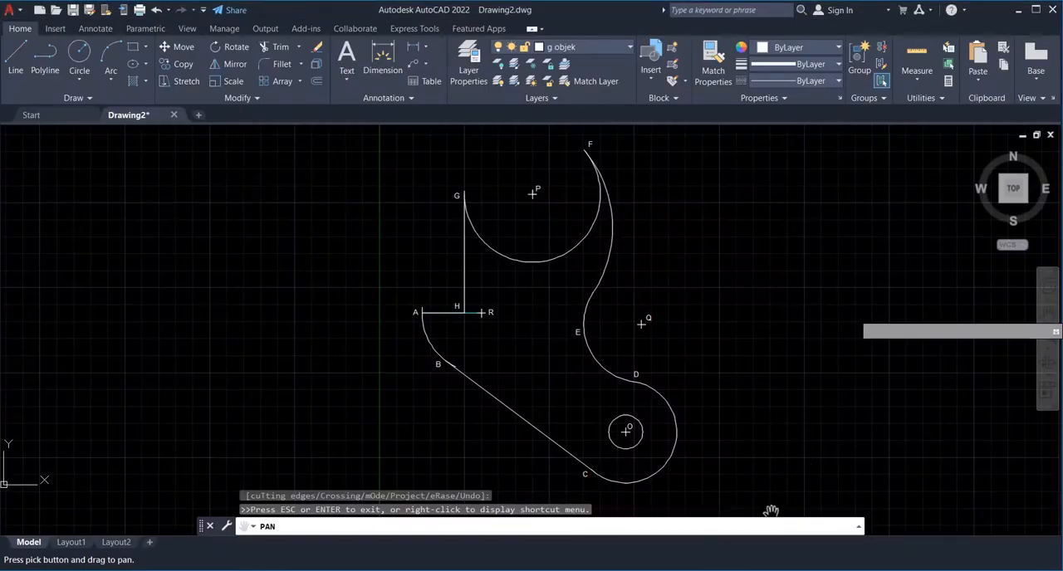
click(703, 570)
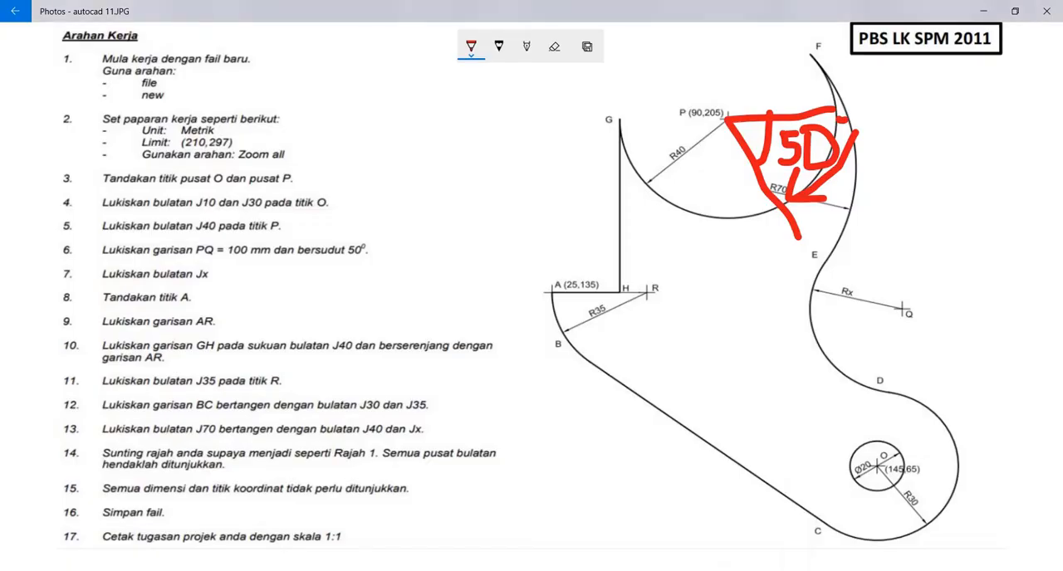
key(alt+Tab)
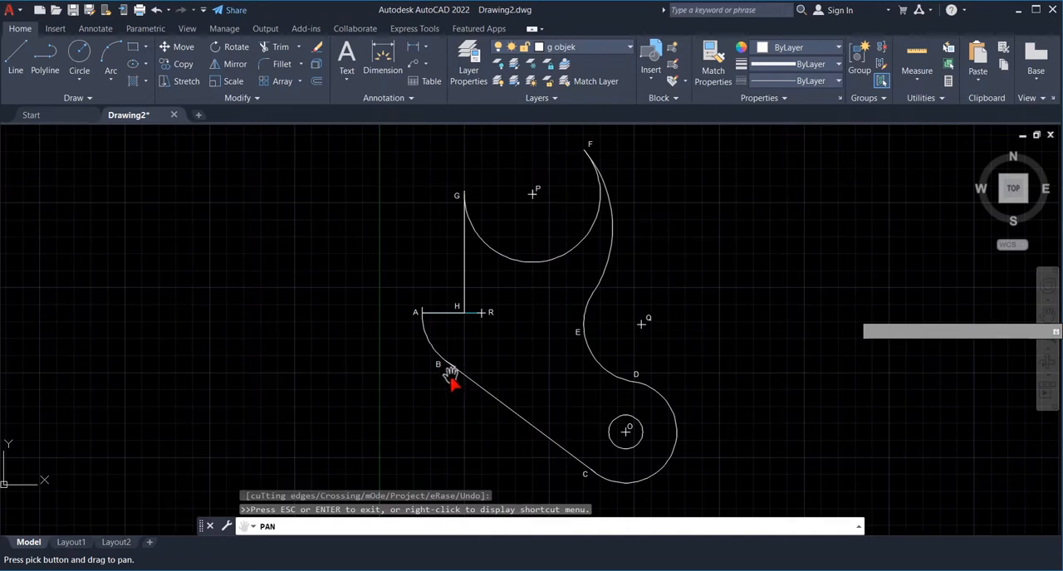
- Trim the surplus end of the arc through A and B where it runs past line BC near B
key(Escape)
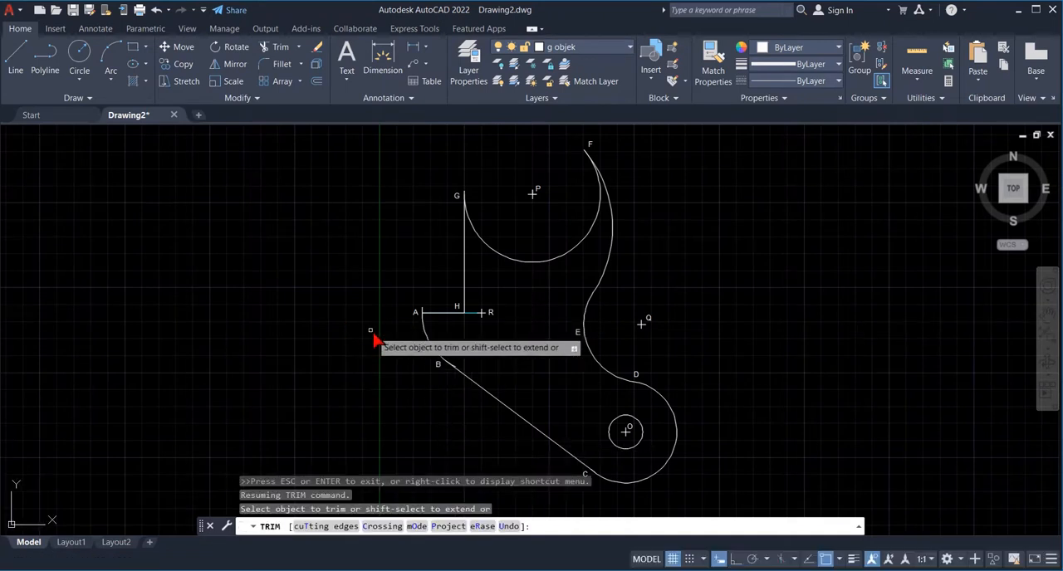
text(zoom)
key(Return)
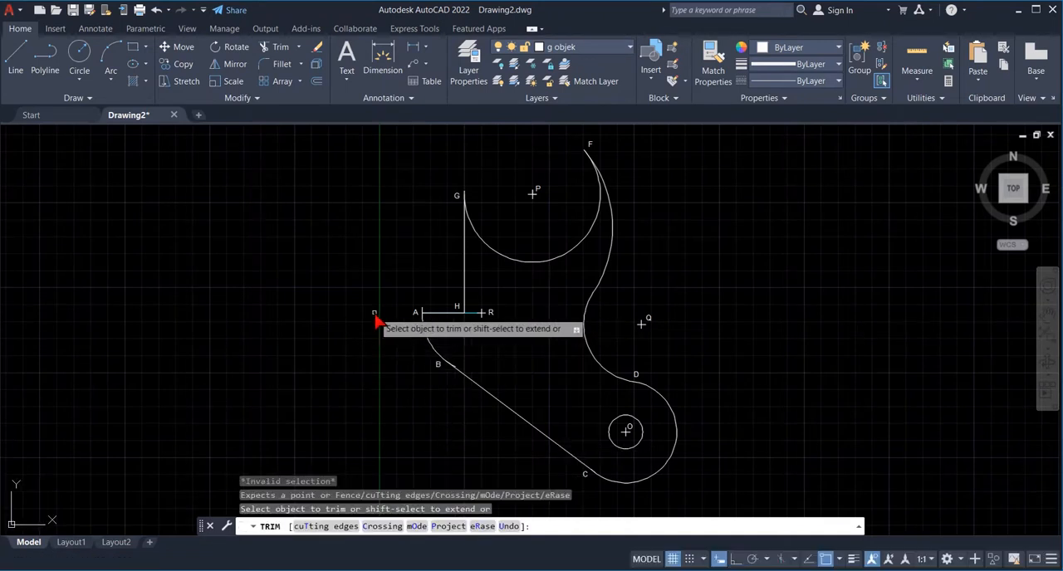
key(Escape)
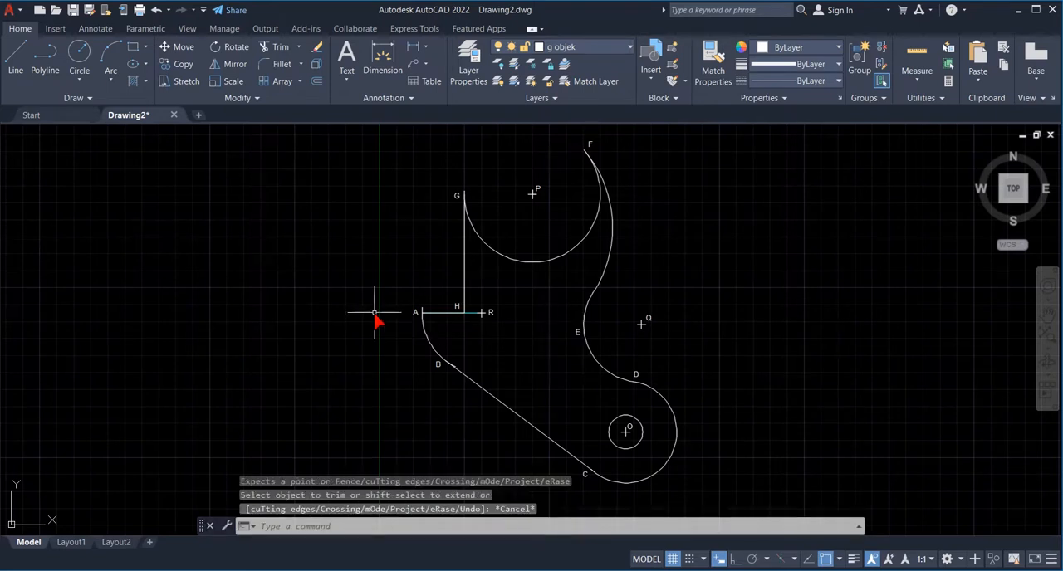
text(zoom)
key(Return)
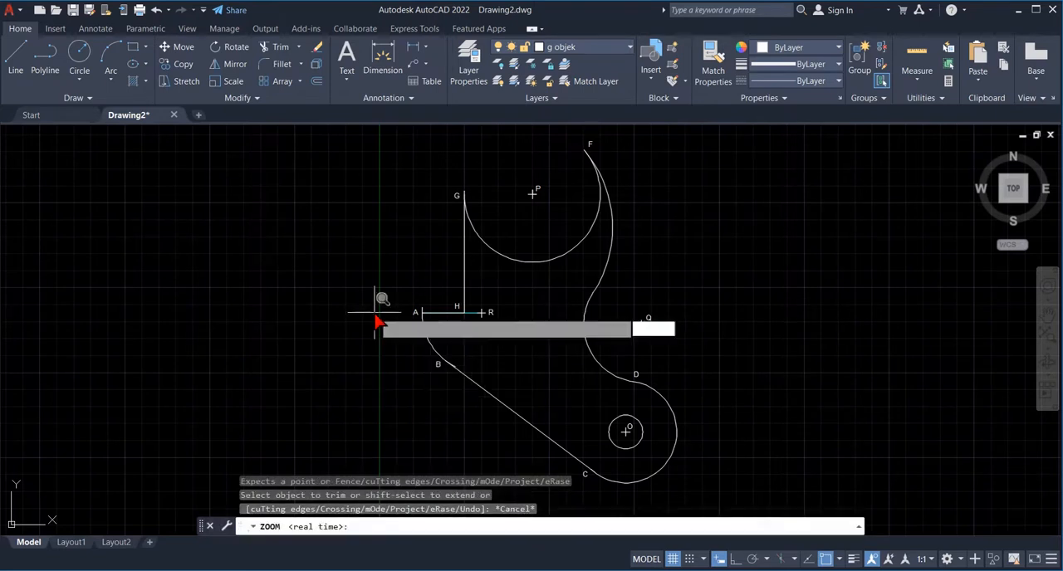
text(w)
key(Return)
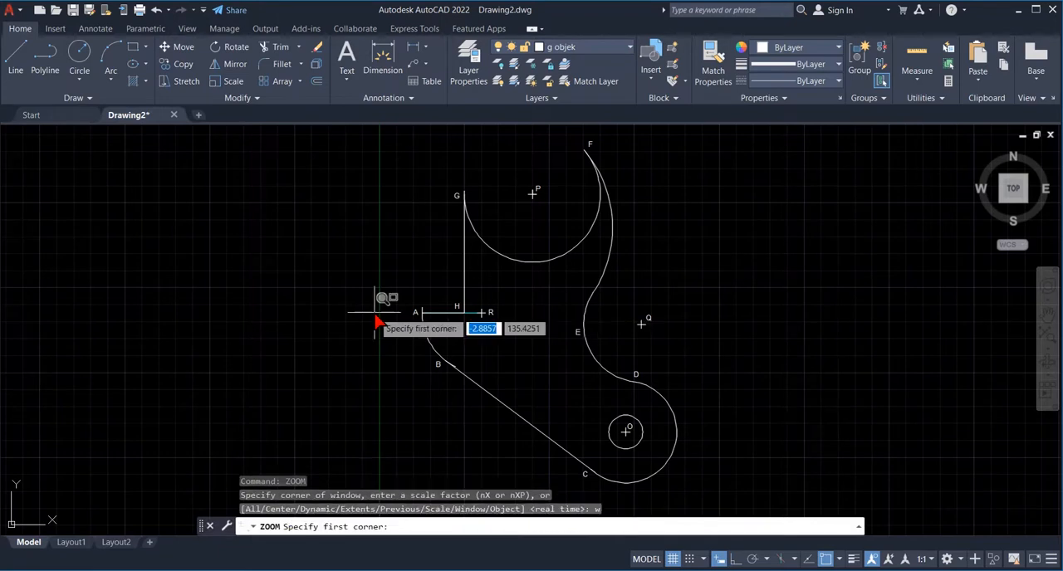
click(397, 335)
click(479, 386)
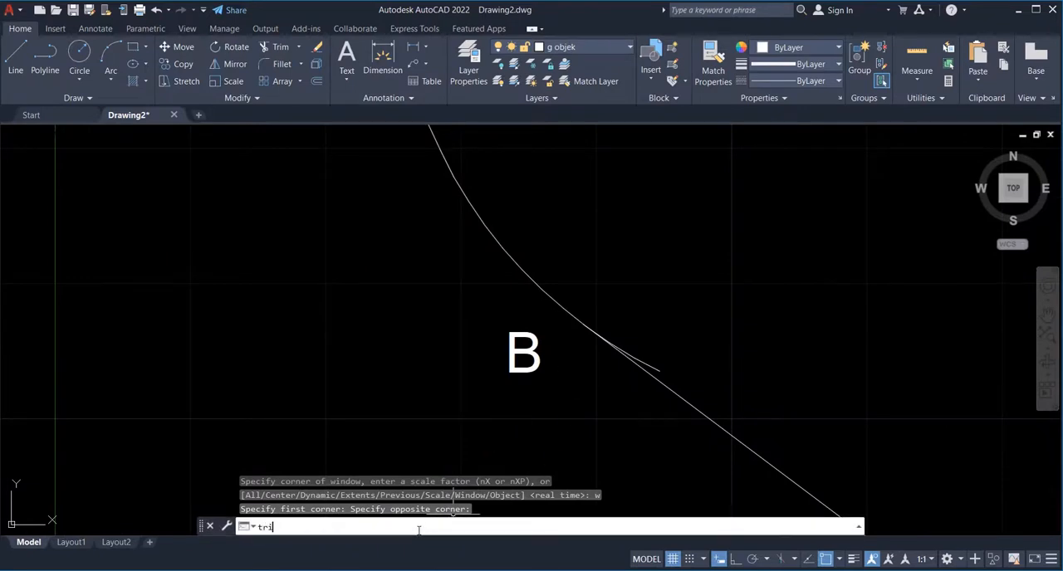
key(Return)
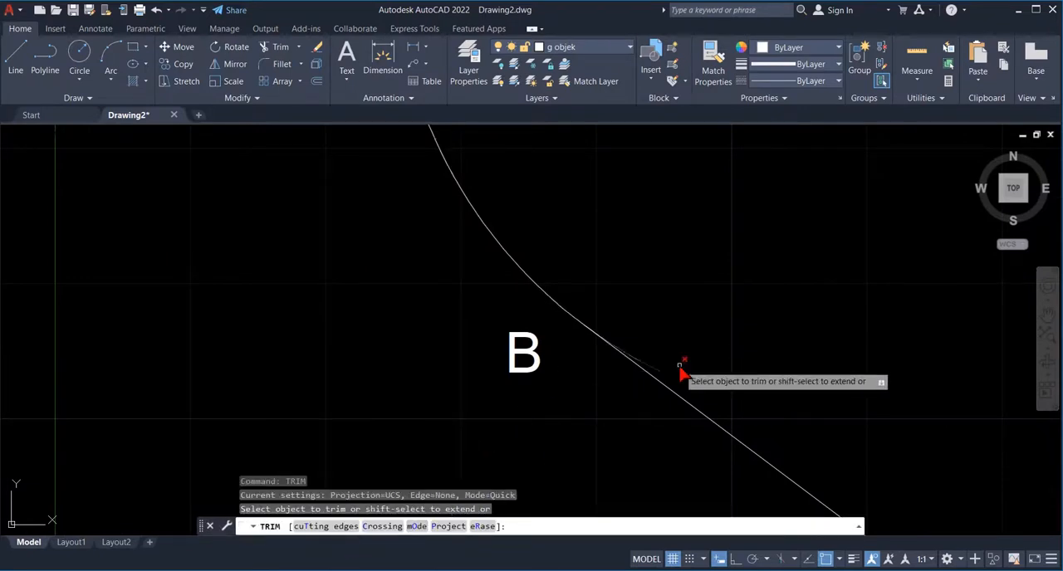
click(652, 368)
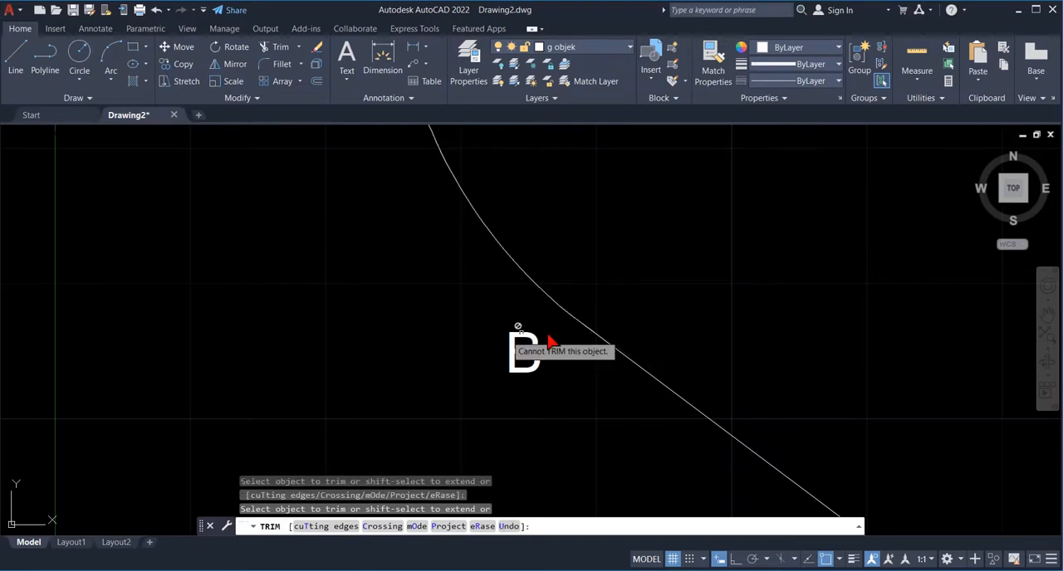
click(523, 515)
text(zoom)
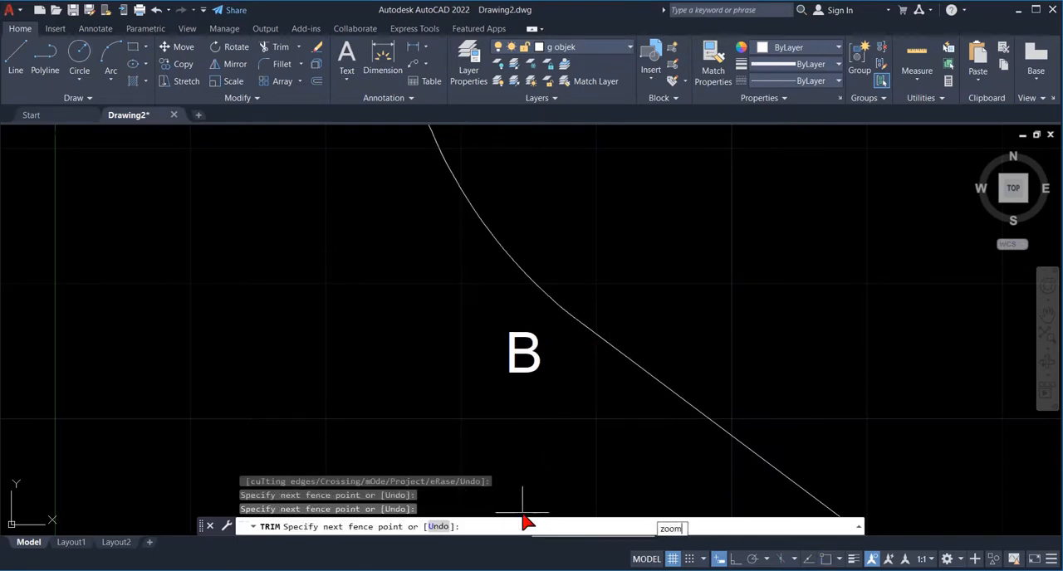
key(Return)
text(a)
key(Return)
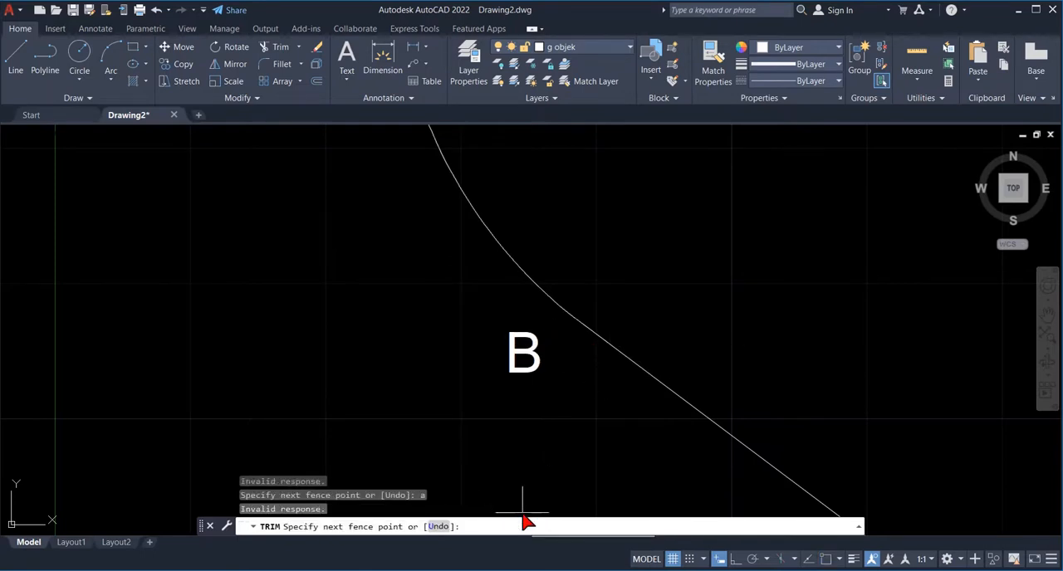
key(Escape)
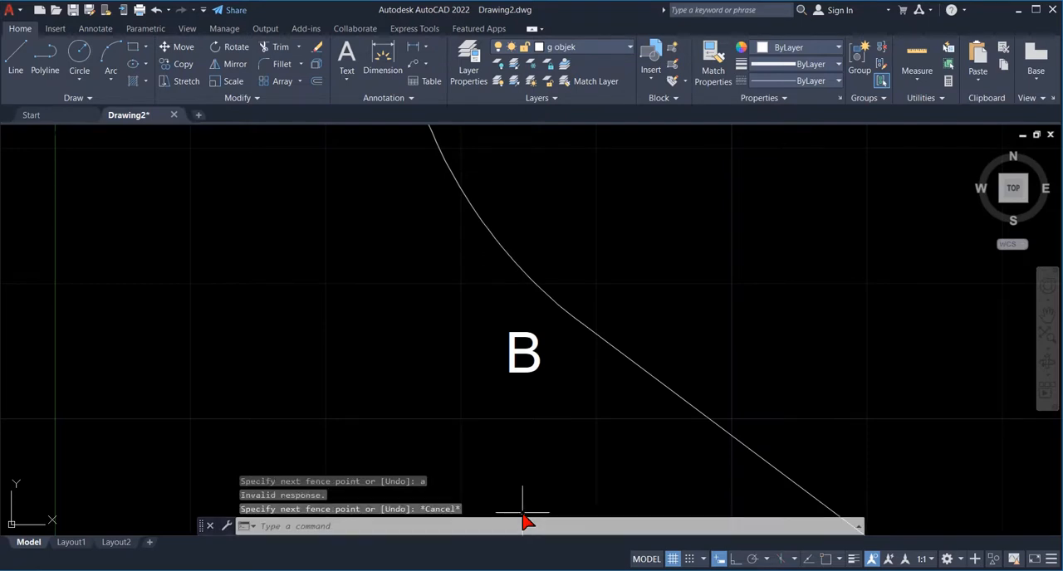
- Examine the whole trimmed figure, framed from F down to C with a zoom window
text(zoom)
key(Return)
text(a)
key(Return)
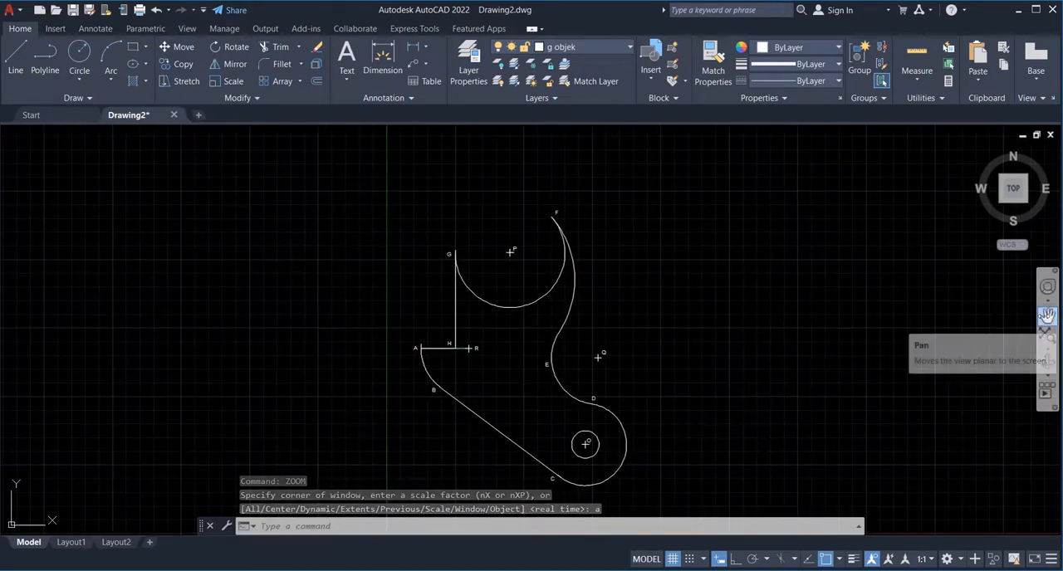
click(1047, 316)
drag(764, 447, 754, 401)
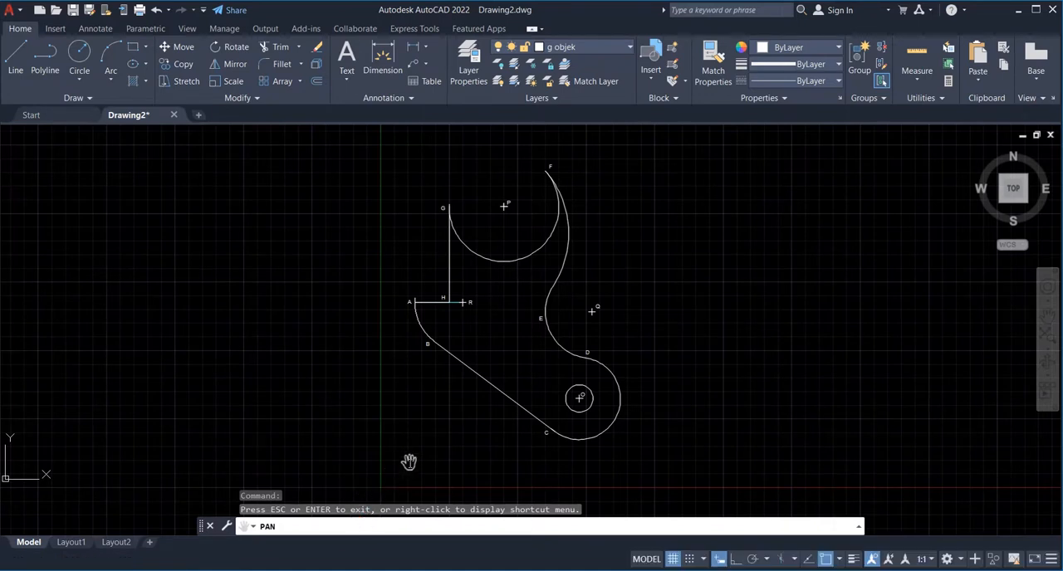
key(Escape)
text(zoom)
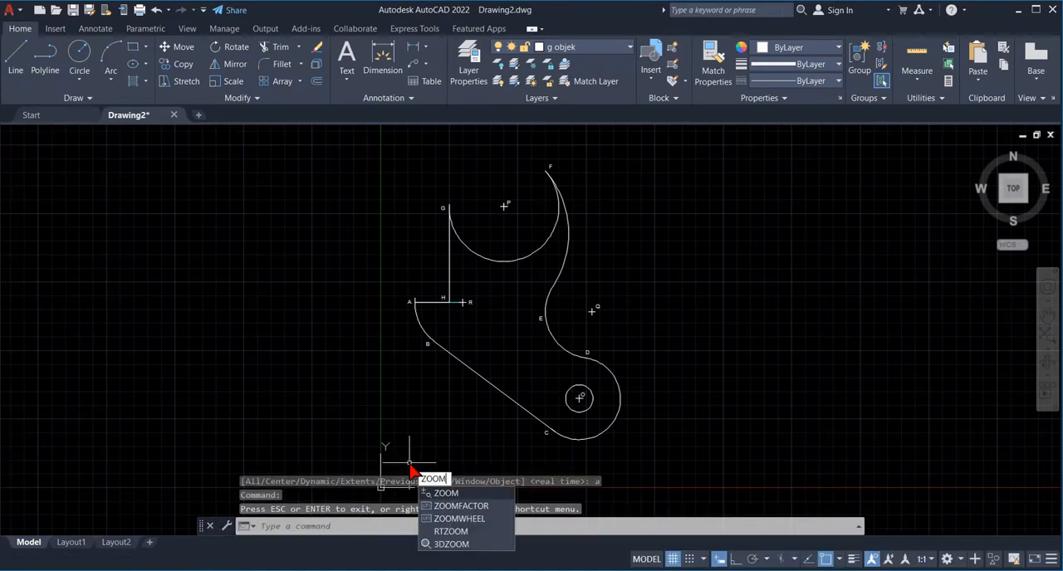
key(Return)
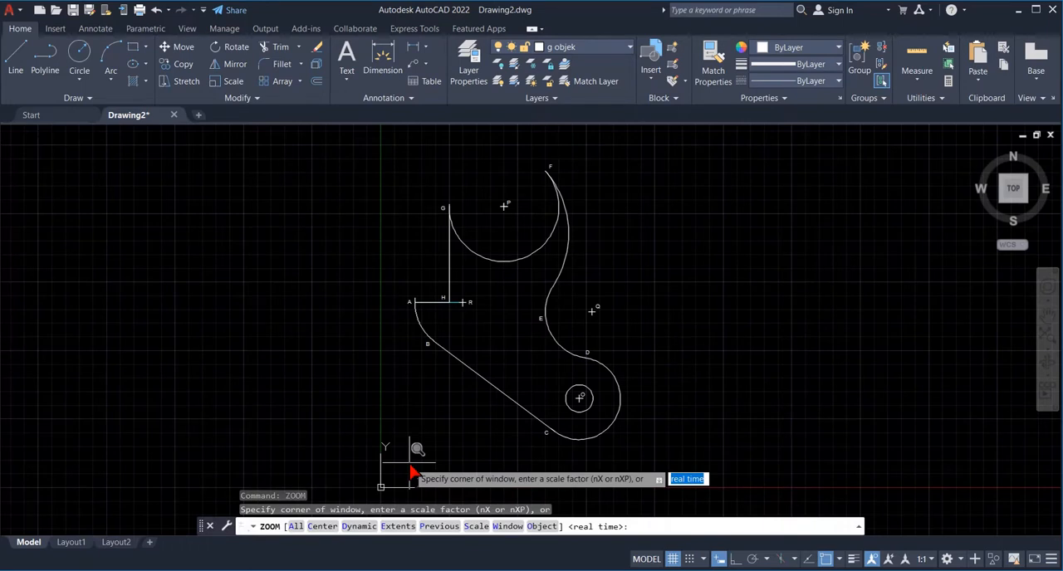
text(w)
key(Return)
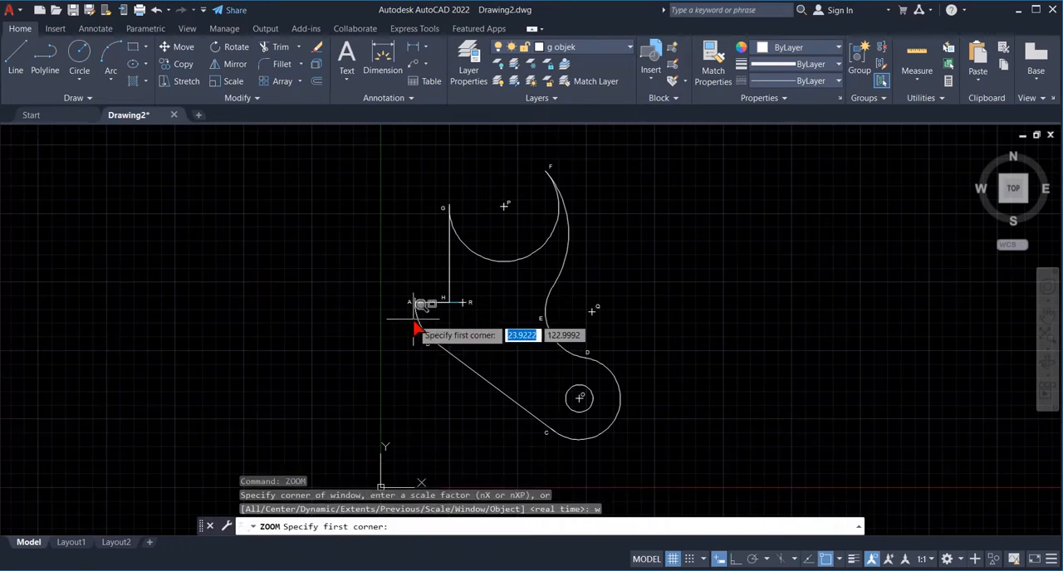
click(392, 154)
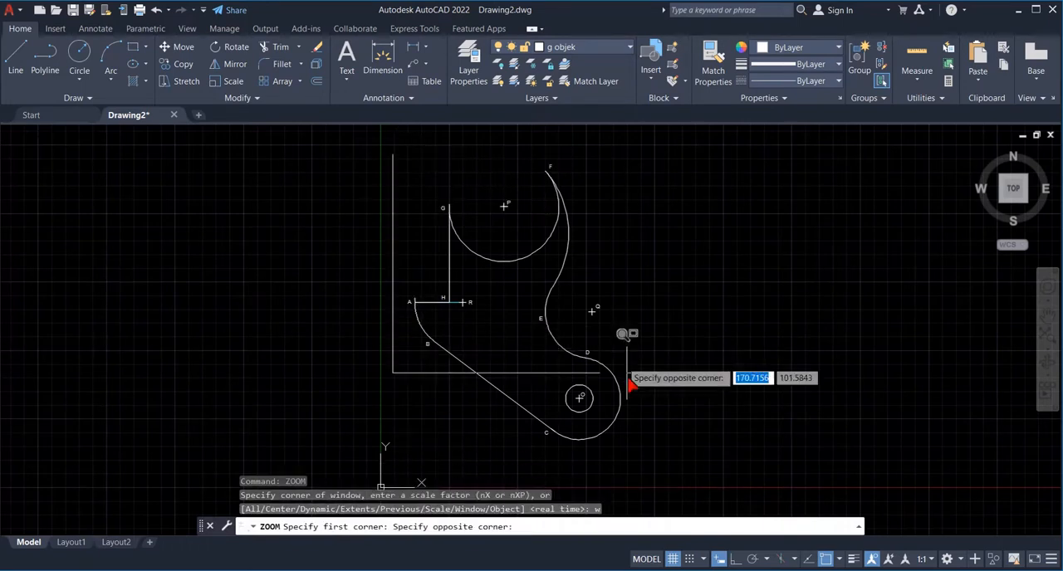
click(629, 459)
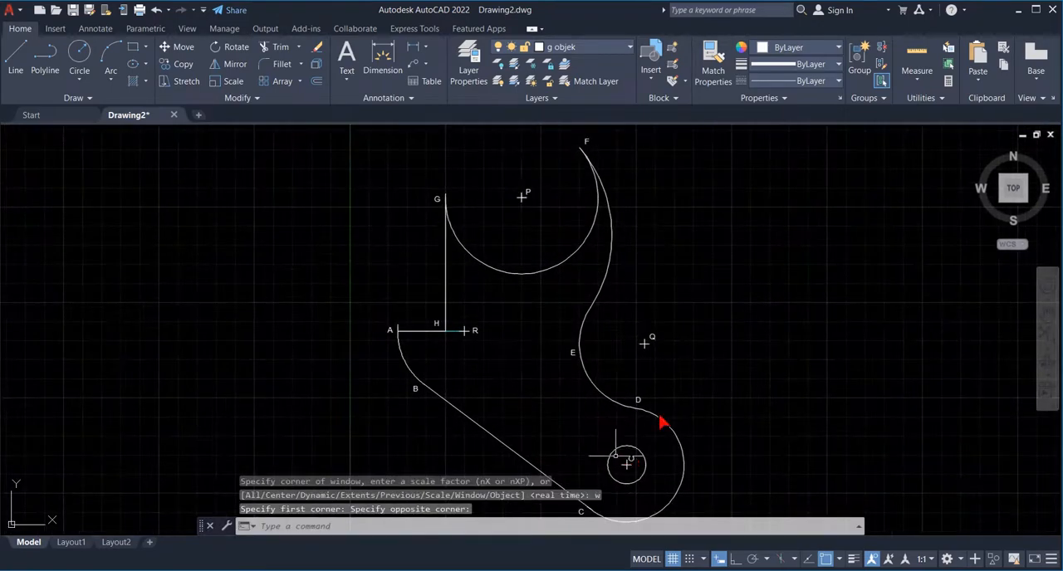
- Check the instruction list in Photos, and save the drawing to the Desktop as modul 1 in AutoCAD 2018 Drawing format
click(699, 570)
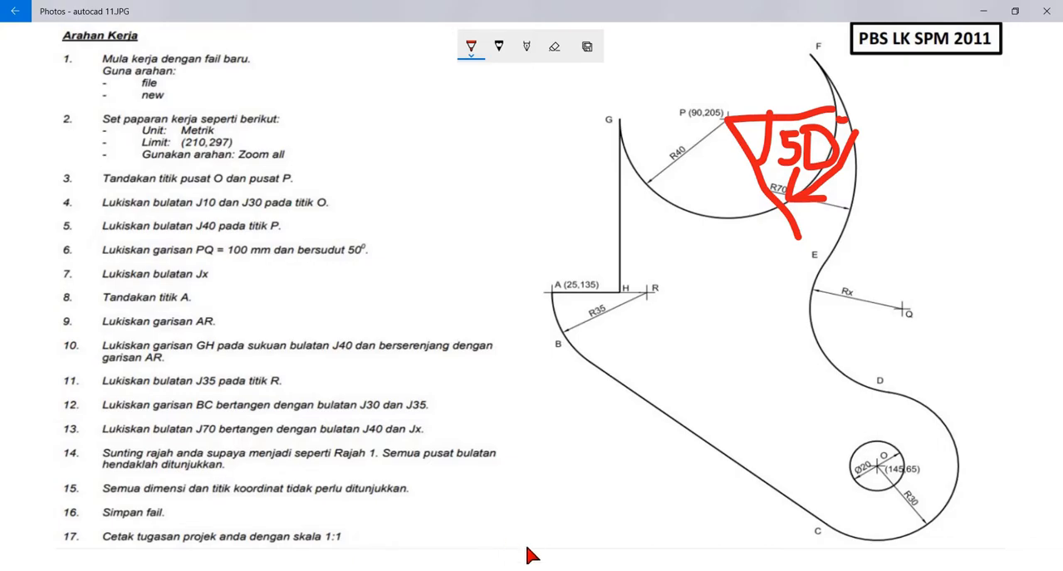
click(249, 569)
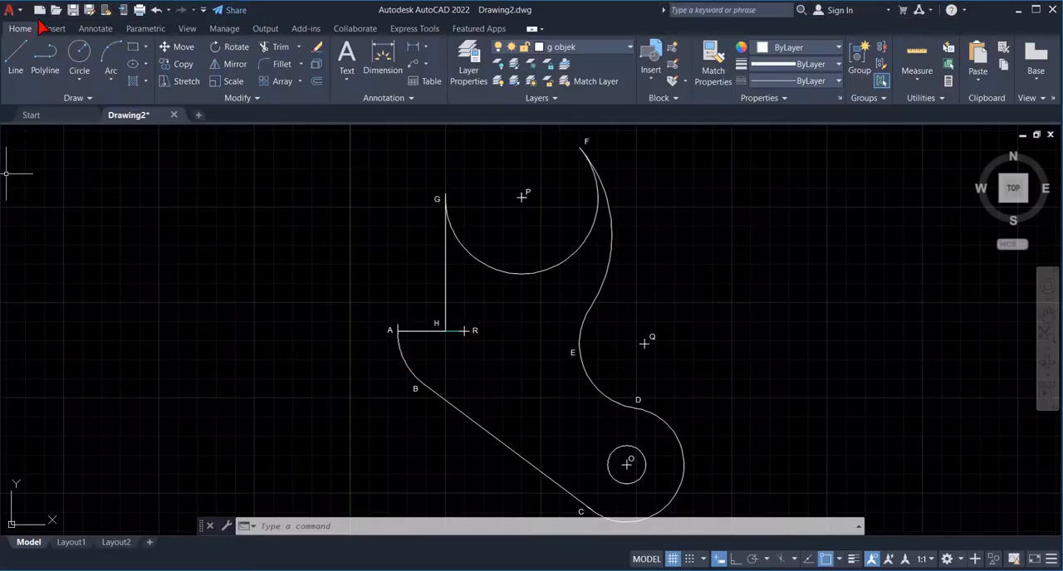
click(91, 13)
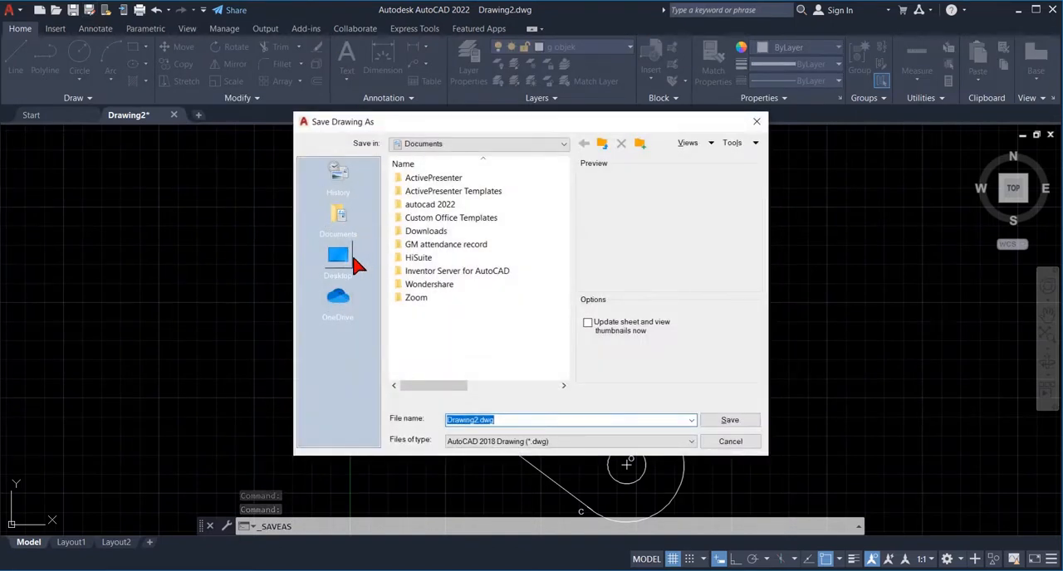
click(354, 262)
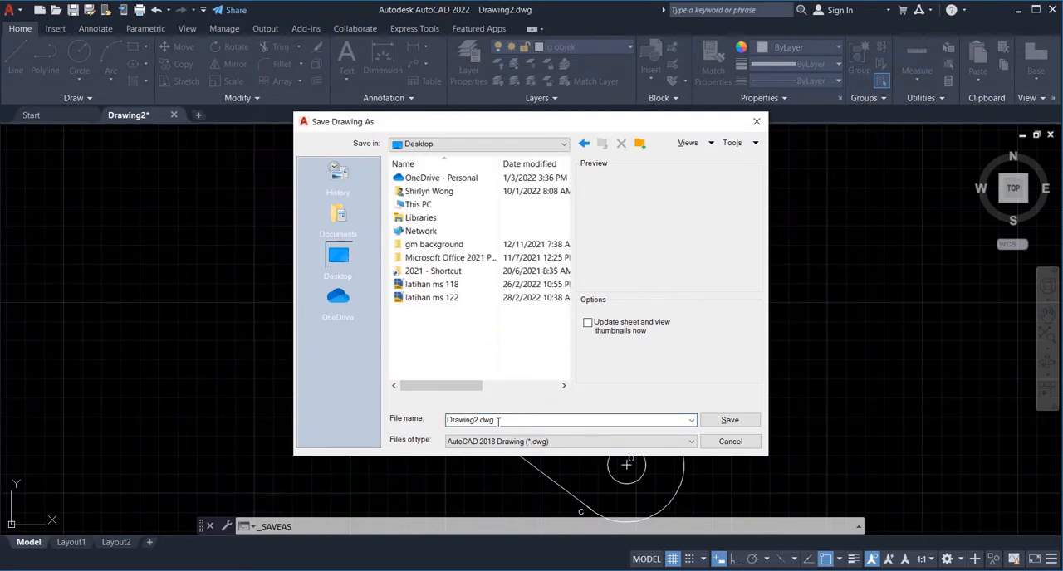
double_click(497, 421)
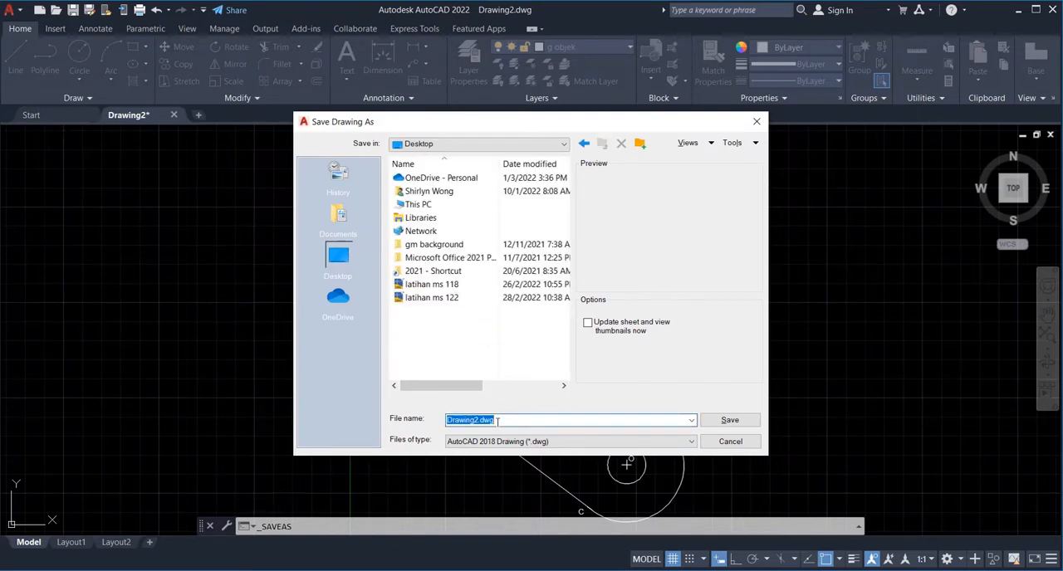
text(modul 1)
click(730, 421)
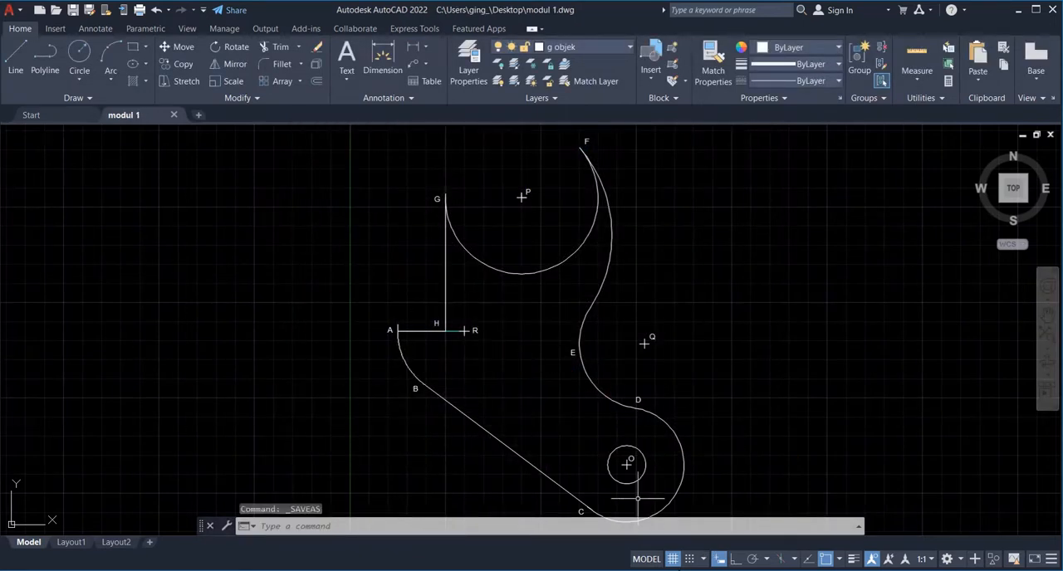
- Check the printing instruction in Photos, and start the Plot command for the saved drawing in AutoCAD
click(666, 570)
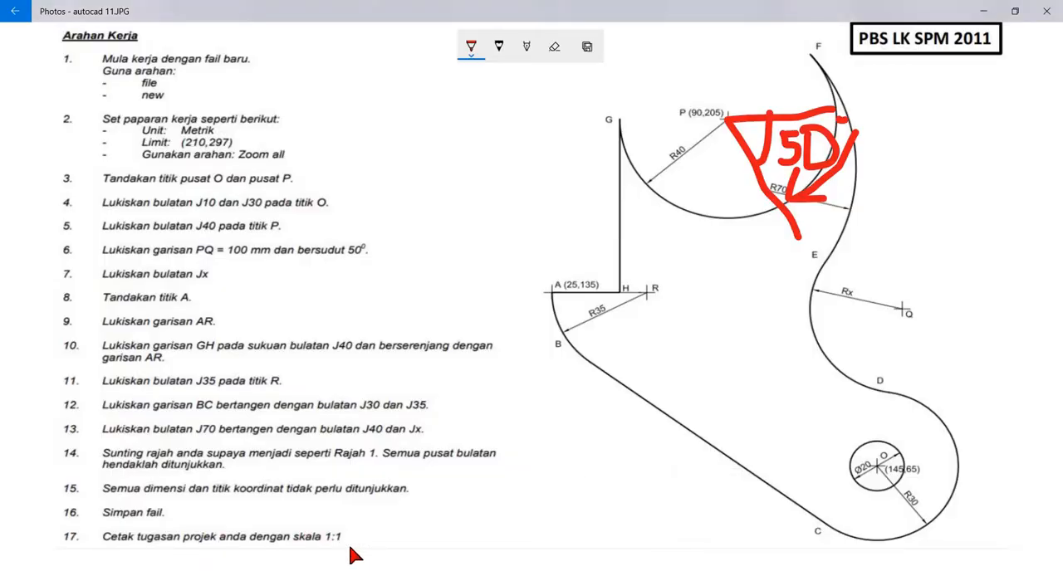
key(alt+Tab)
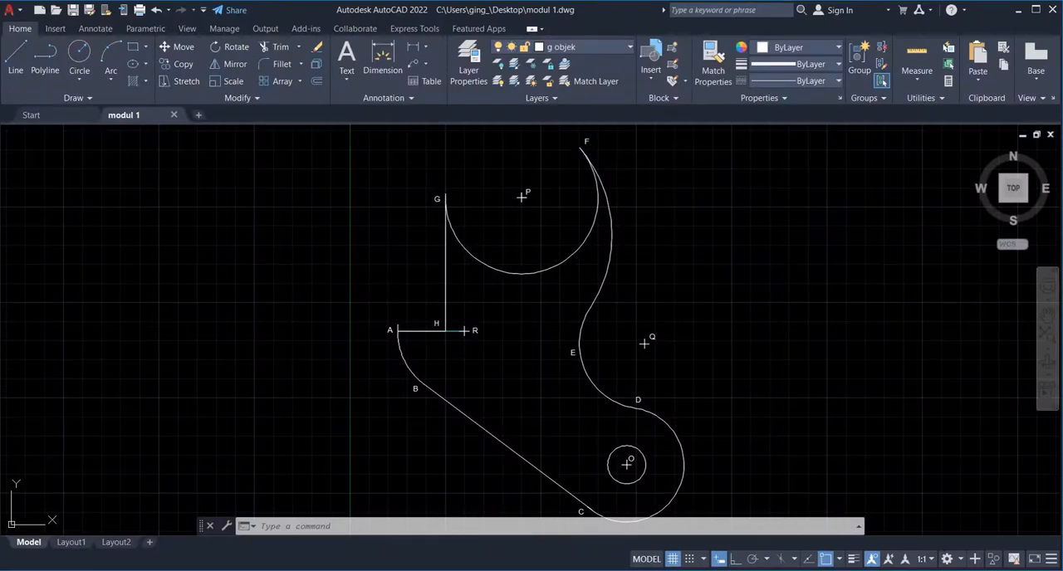
click(292, 528)
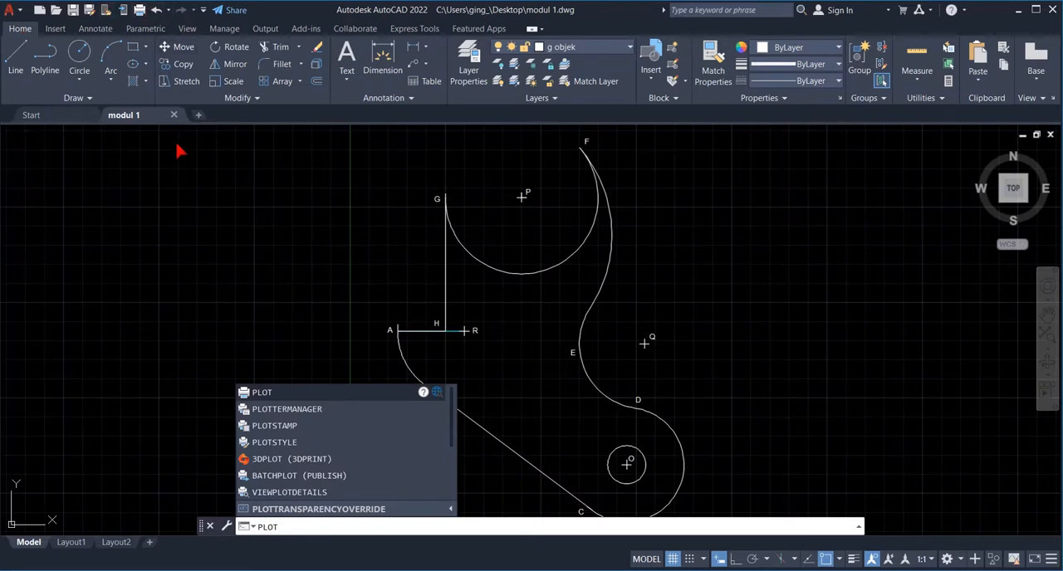
key(Return)
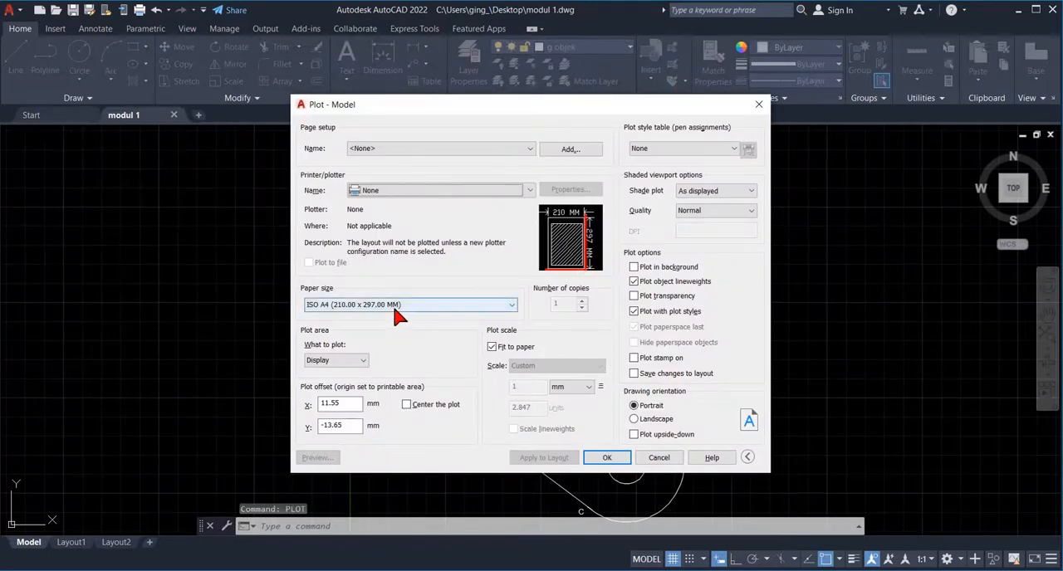
- Set the plotter to Microsoft Print to PDF and the paper size to A4
click(529, 192)
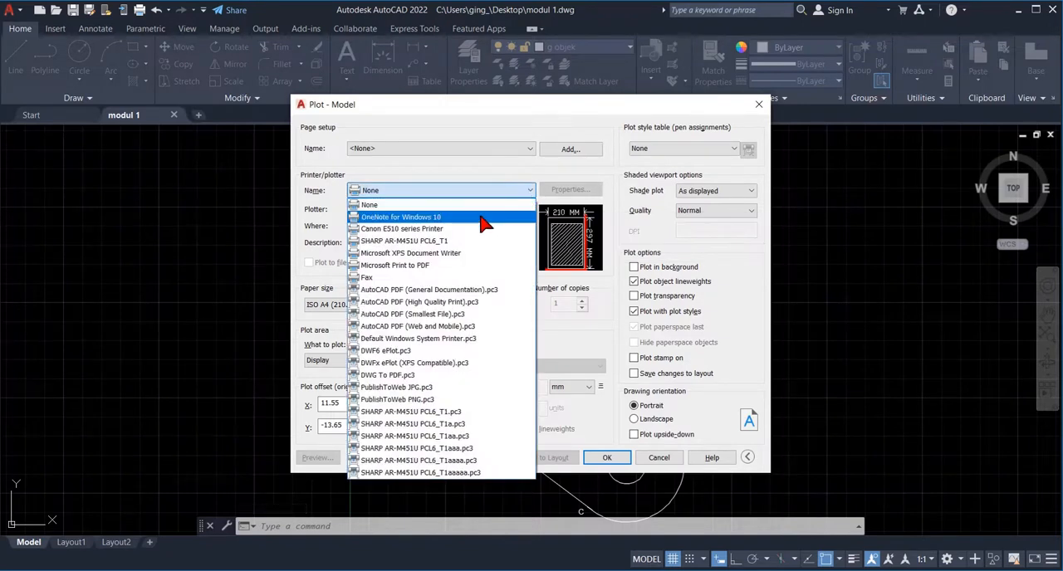
click(430, 266)
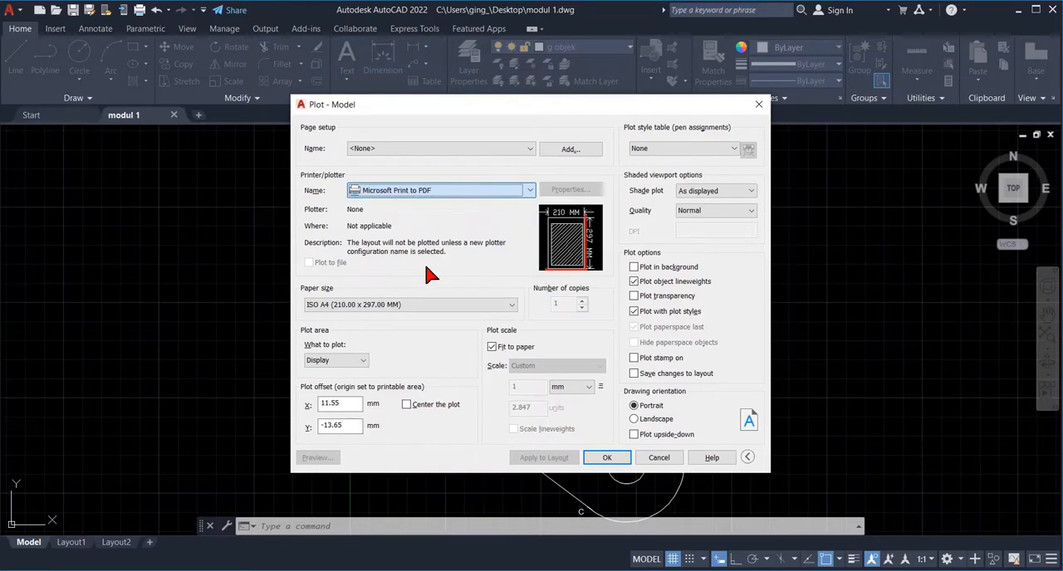
click(383, 312)
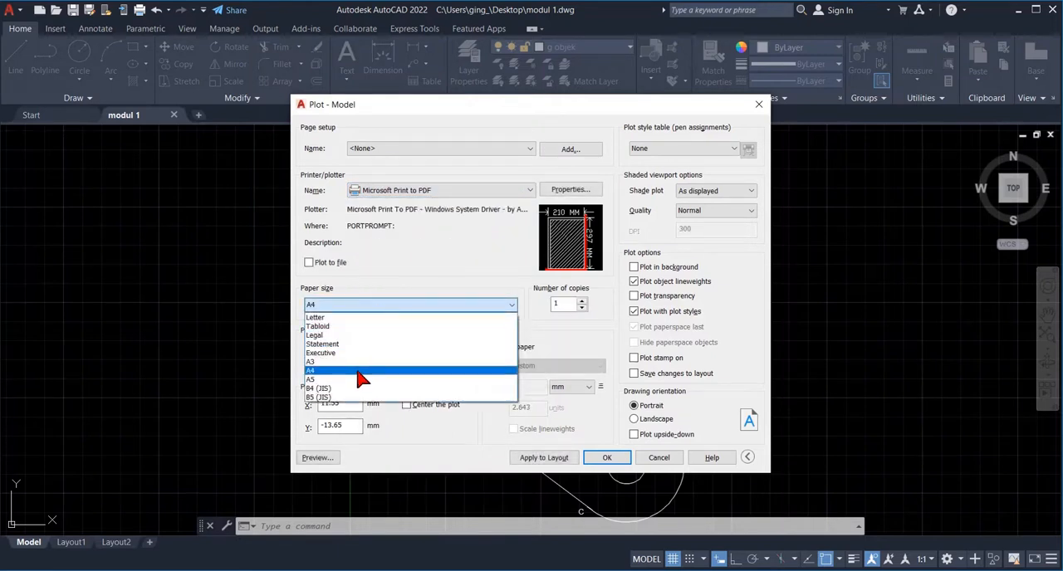
click(362, 370)
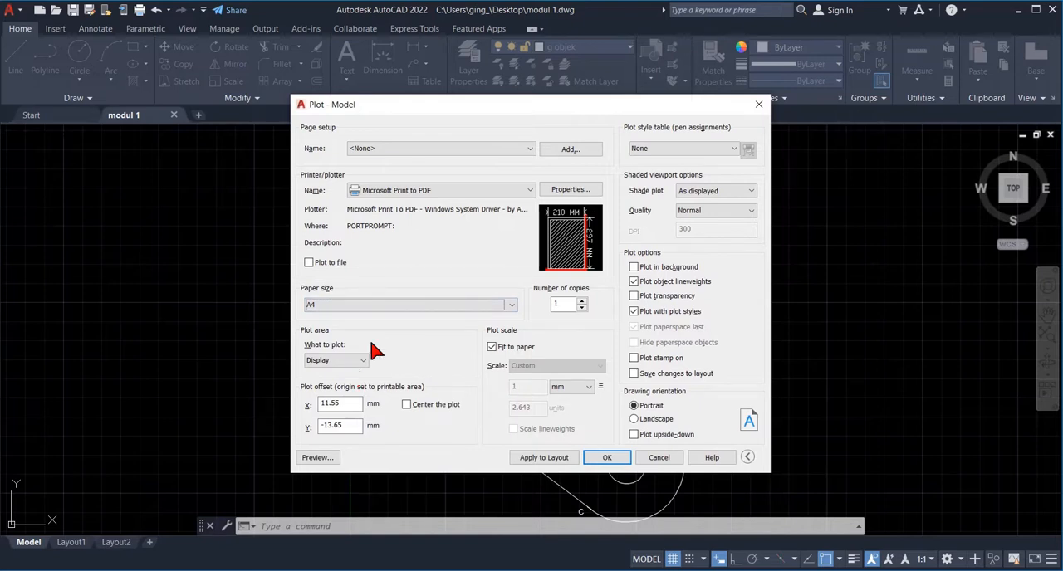
- Set the plot area to a window enclosing the whole figure from above F down to below C
click(363, 362)
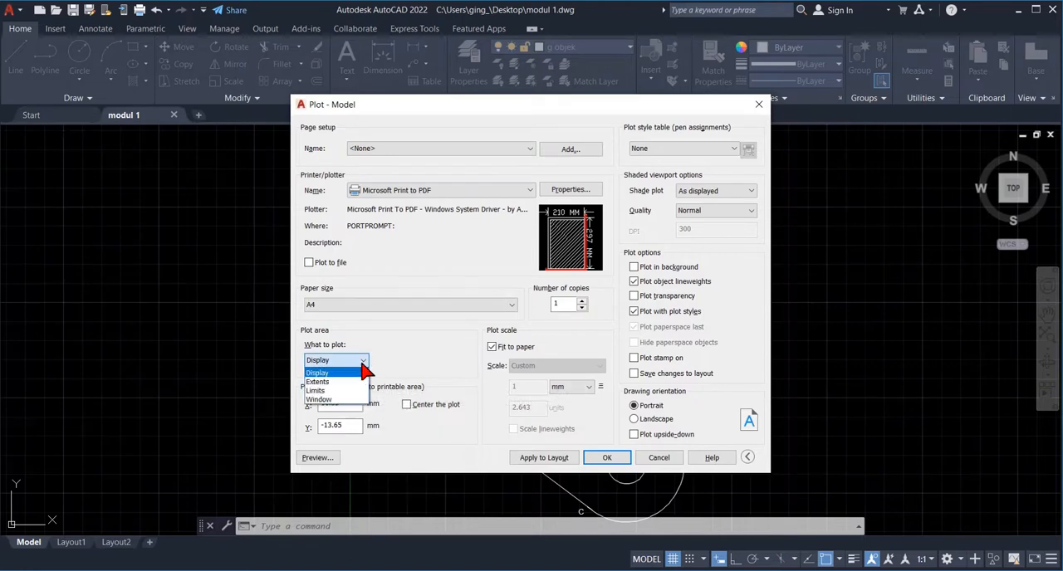
click(328, 400)
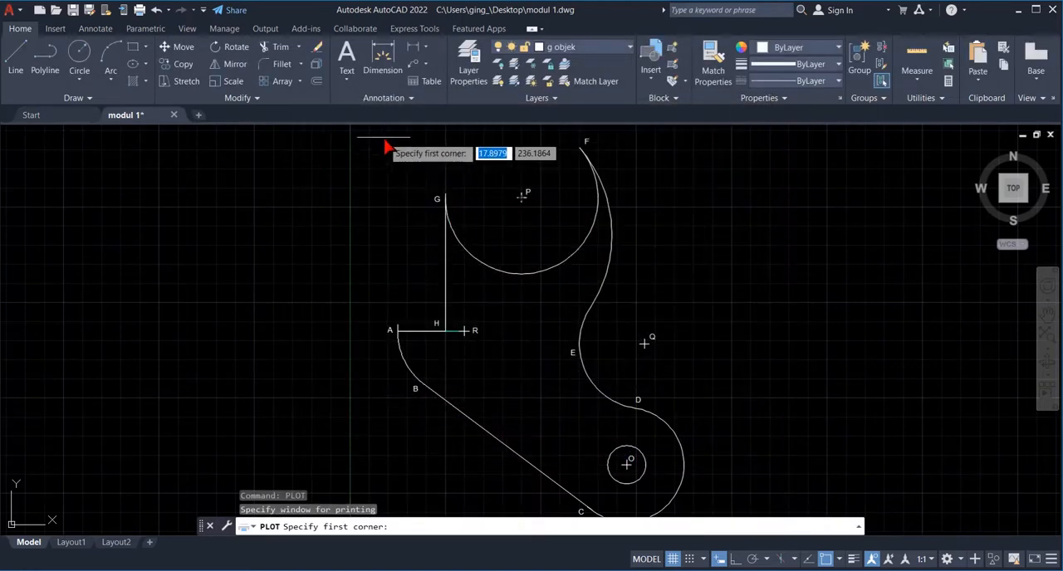
click(378, 129)
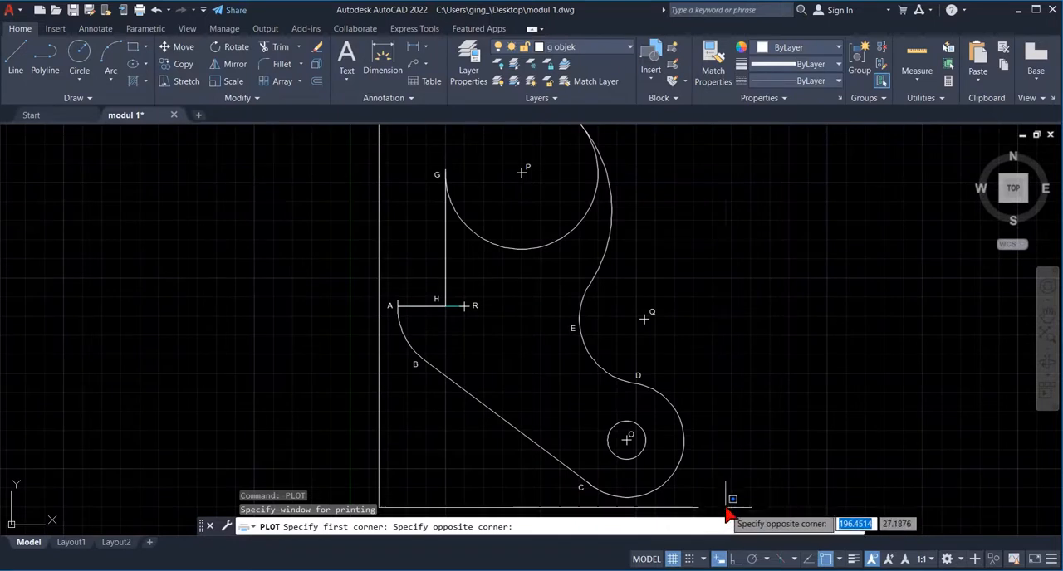
click(725, 513)
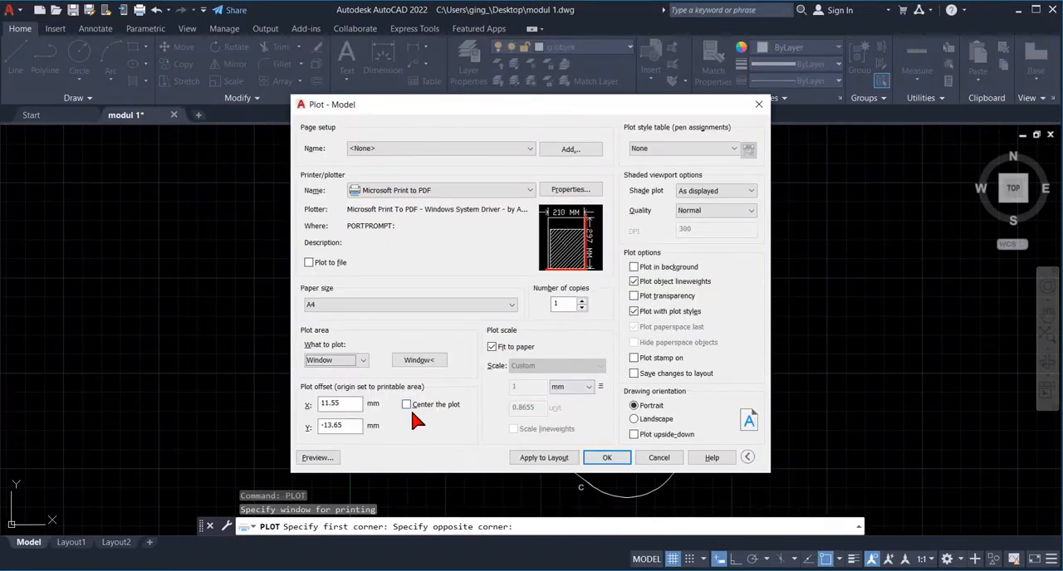
- Turn off Fit to paper, set the plot scale to 1:1 and center the plot on the sheet
click(492, 347)
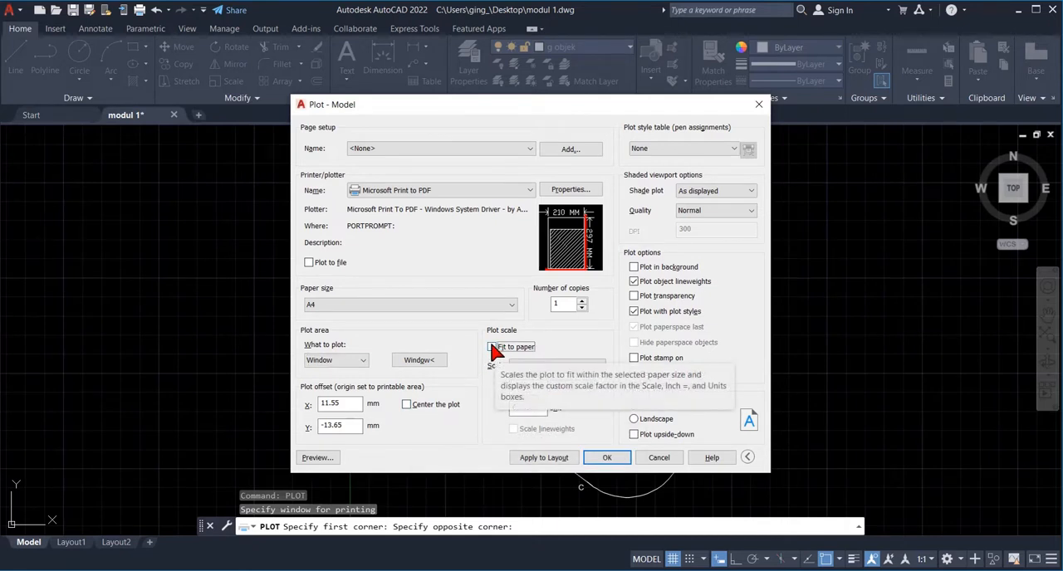
click(600, 367)
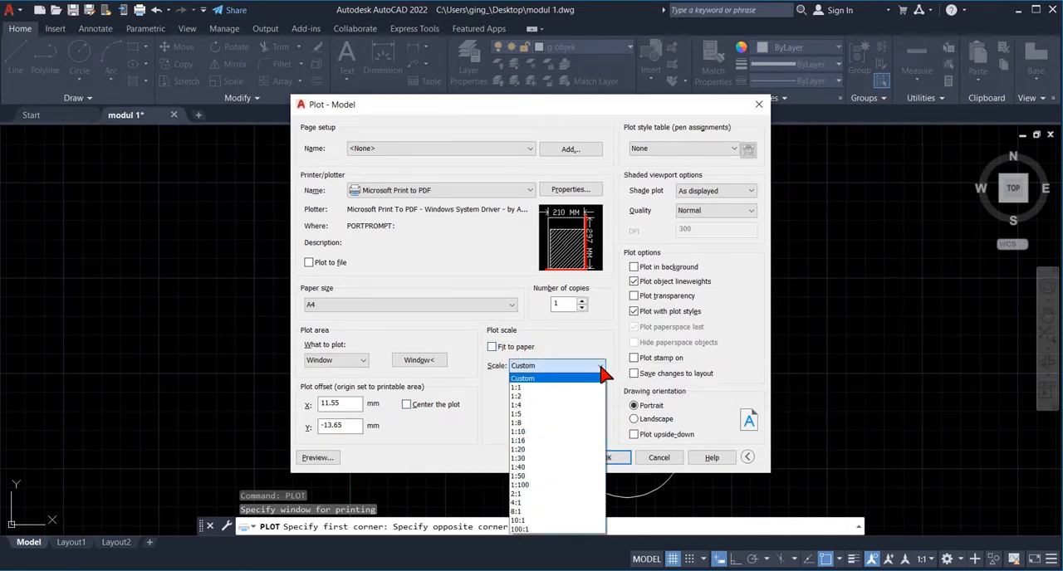
click(567, 388)
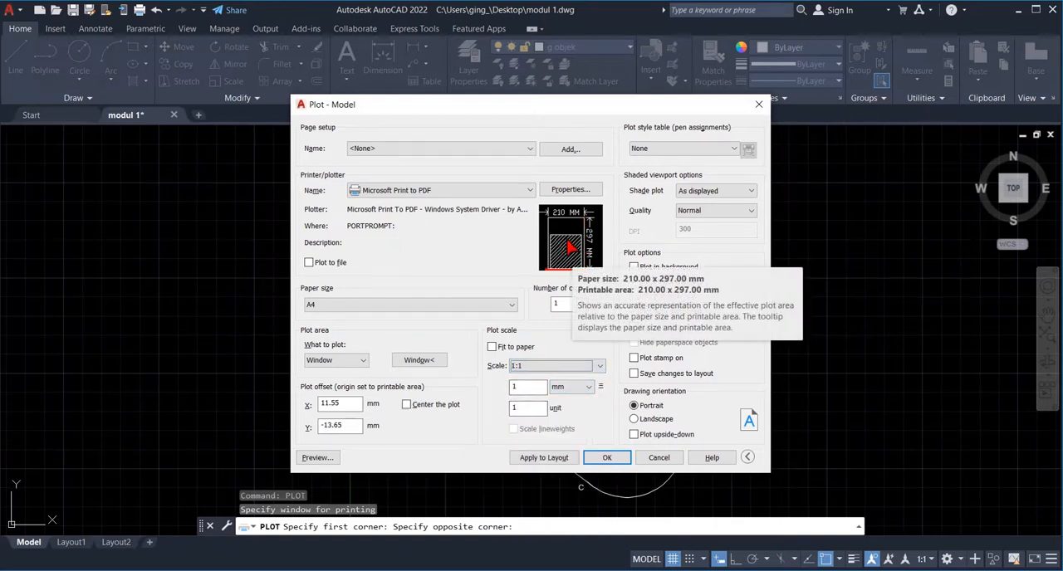
click(406, 406)
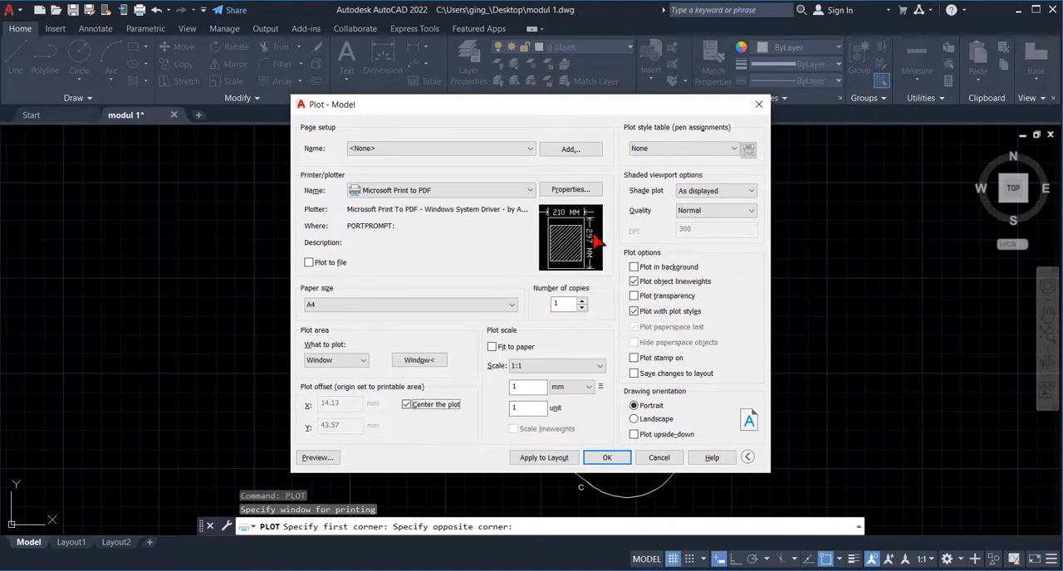
- Preview the plotted figure on the A4 sheet, close the preview and run the plot
click(315, 457)
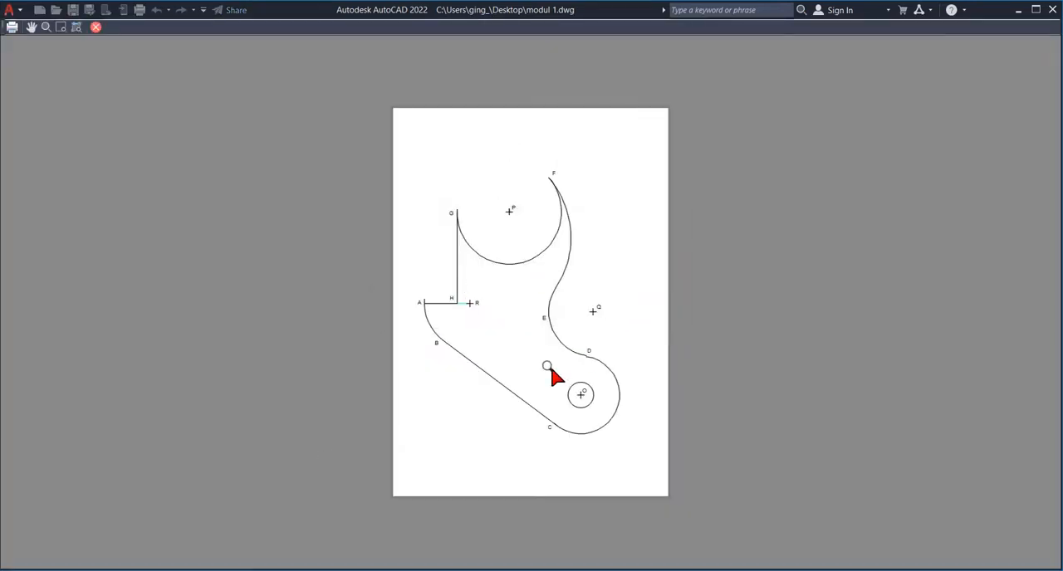
click(96, 28)
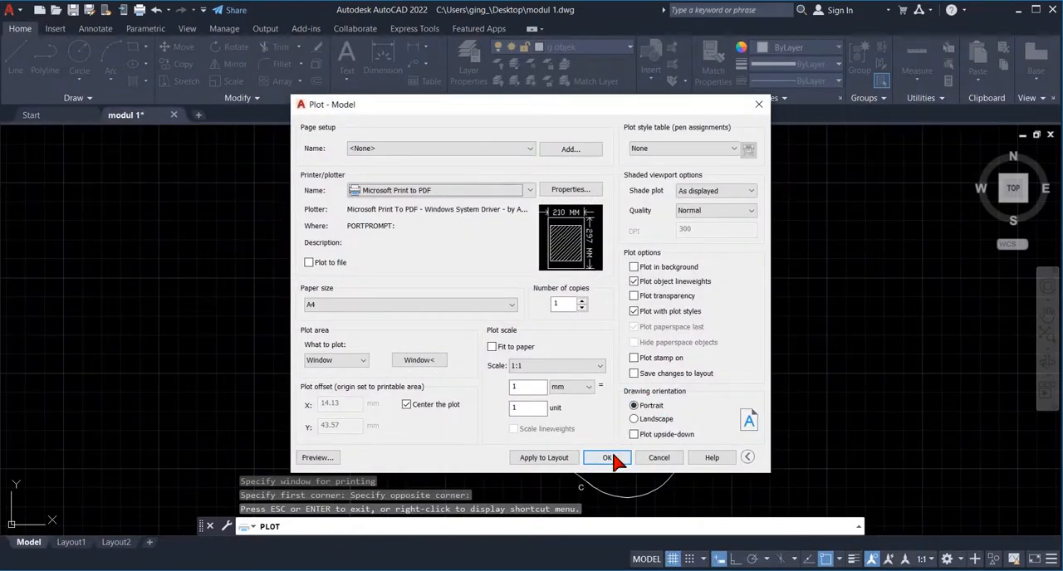
click(612, 457)
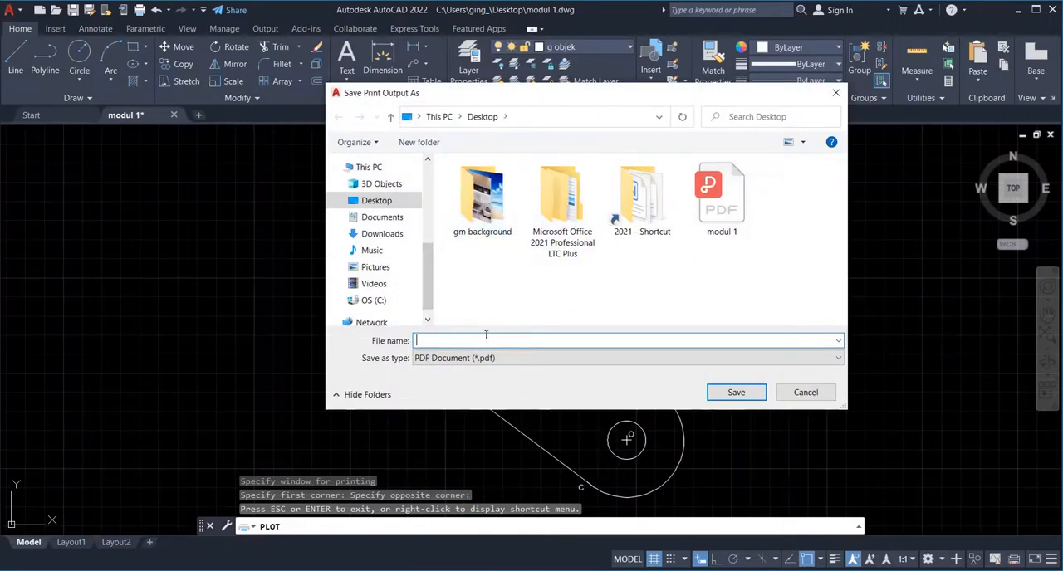
- Save the print output to the Desktop as modul 1 pdf, keeping the existing modul 1 PDF
text(modul 1)
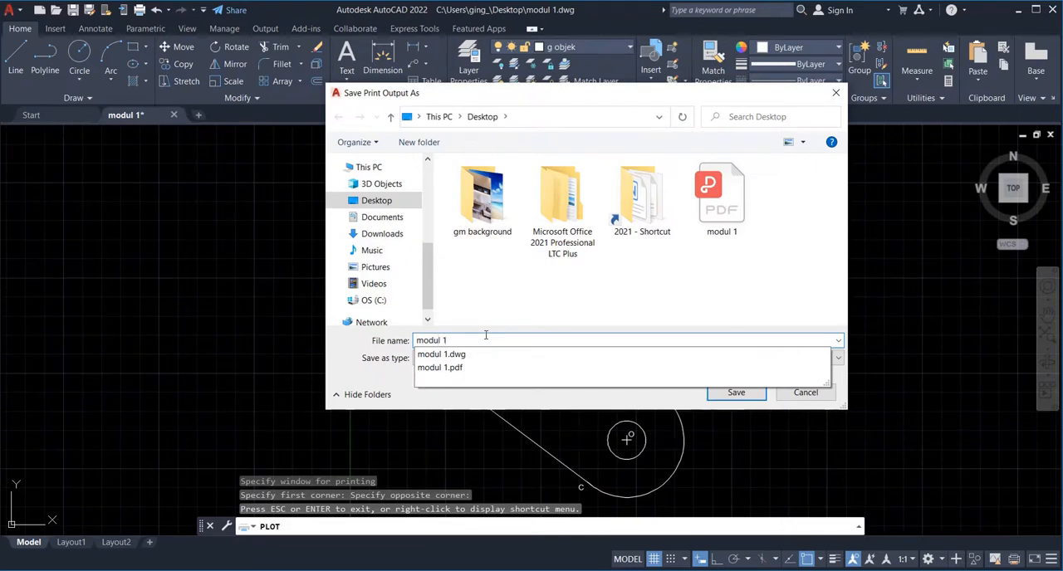
key(Return)
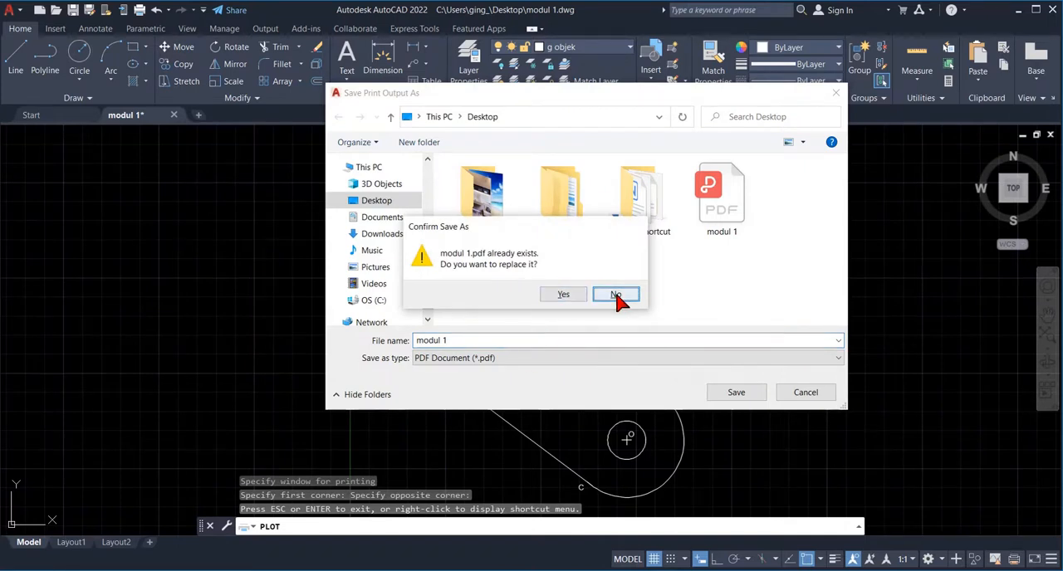
click(616, 294)
click(455, 339)
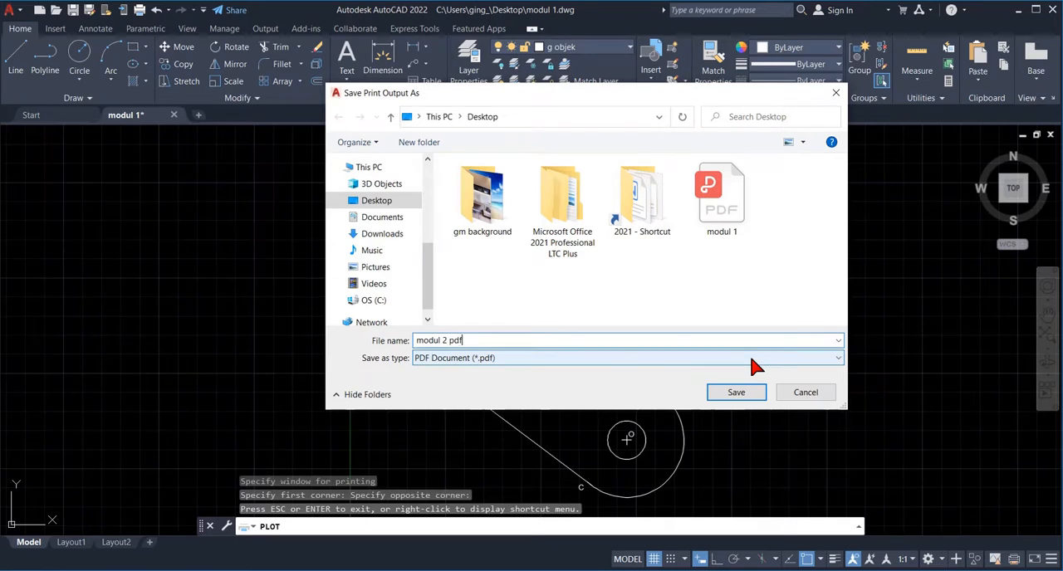
key(BackSpace)
text(1)
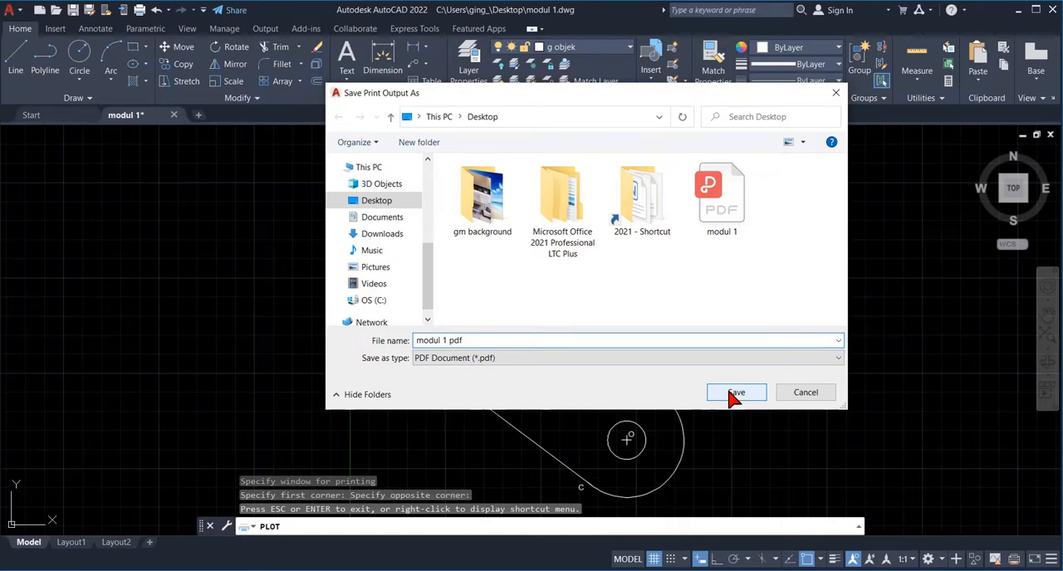
click(734, 396)
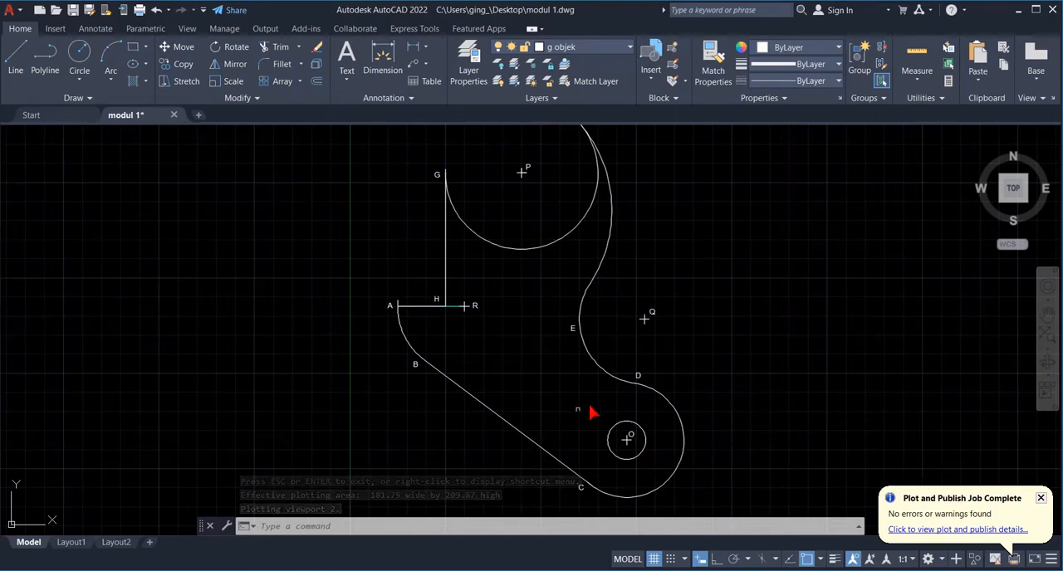
- Open modul 1 pdf from the desktop in WPS Office and view the whole page at 49% zoom
key(super+d)
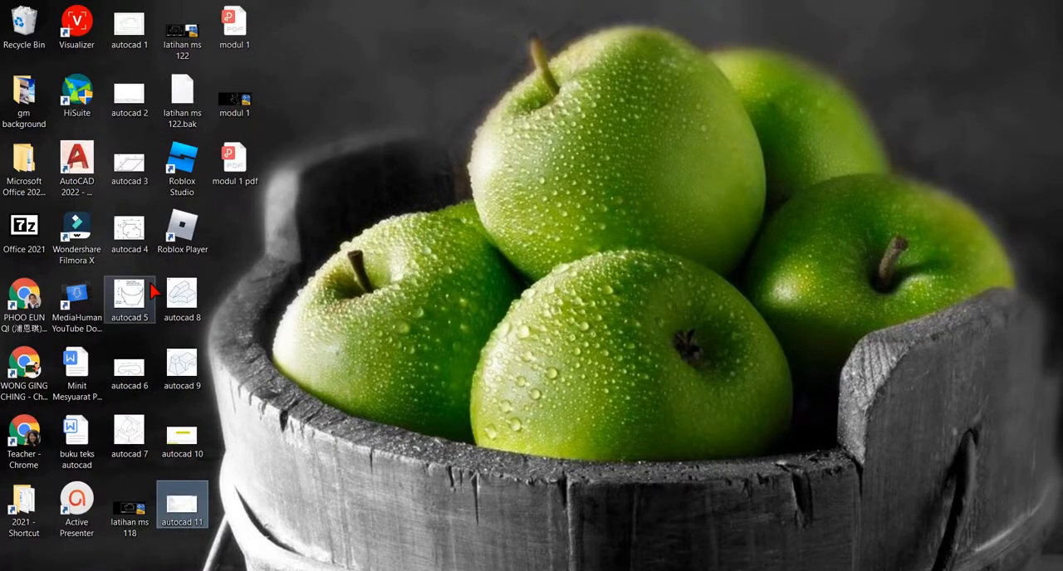
double_click(237, 158)
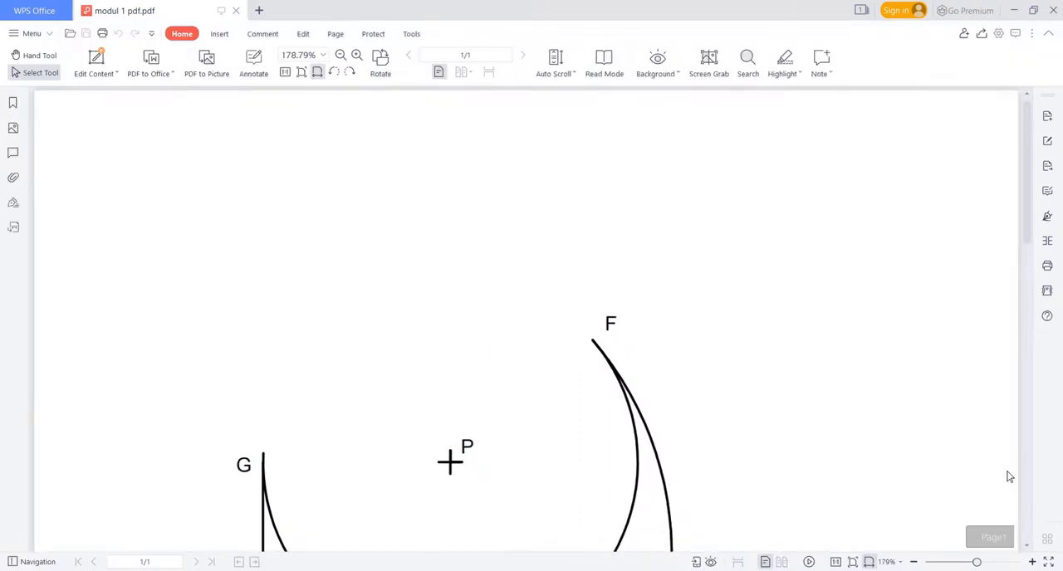
drag(978, 563, 950, 566)
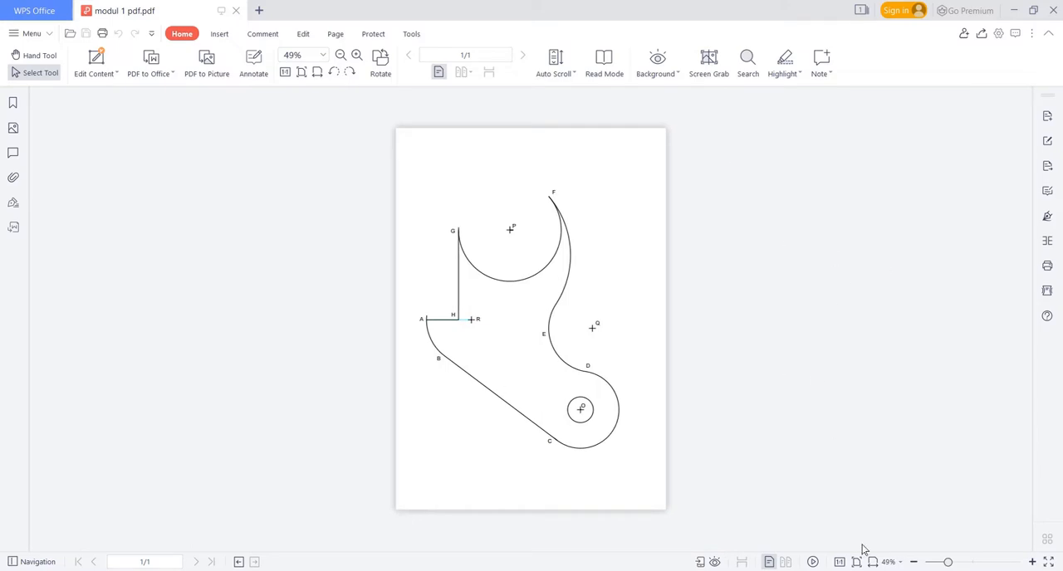
- Check the exercise instruction list in Photos once more and return to the drawing in AutoCAD
key(super+d)
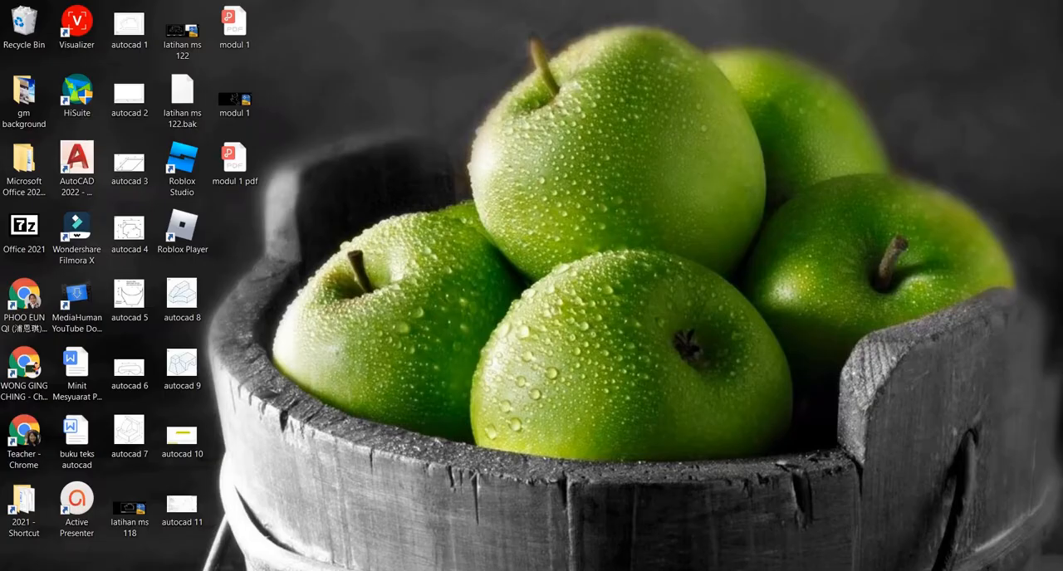
click(714, 570)
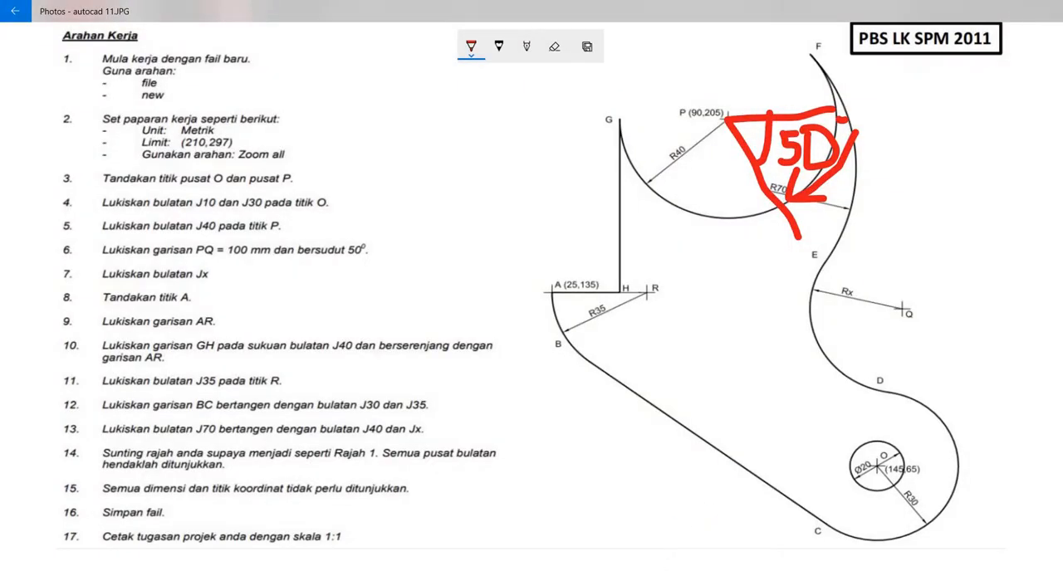
key(alt+Tab)
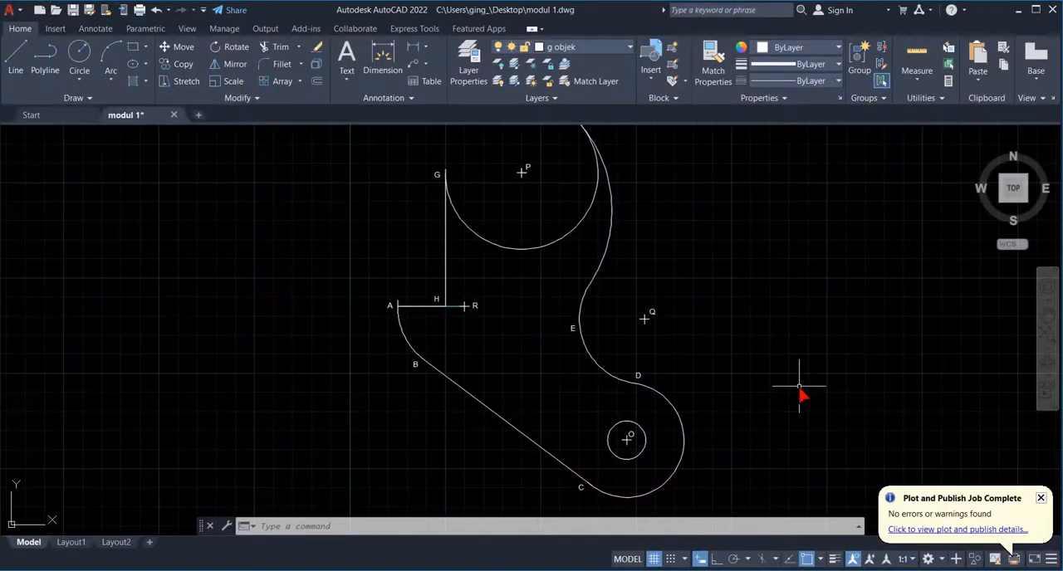